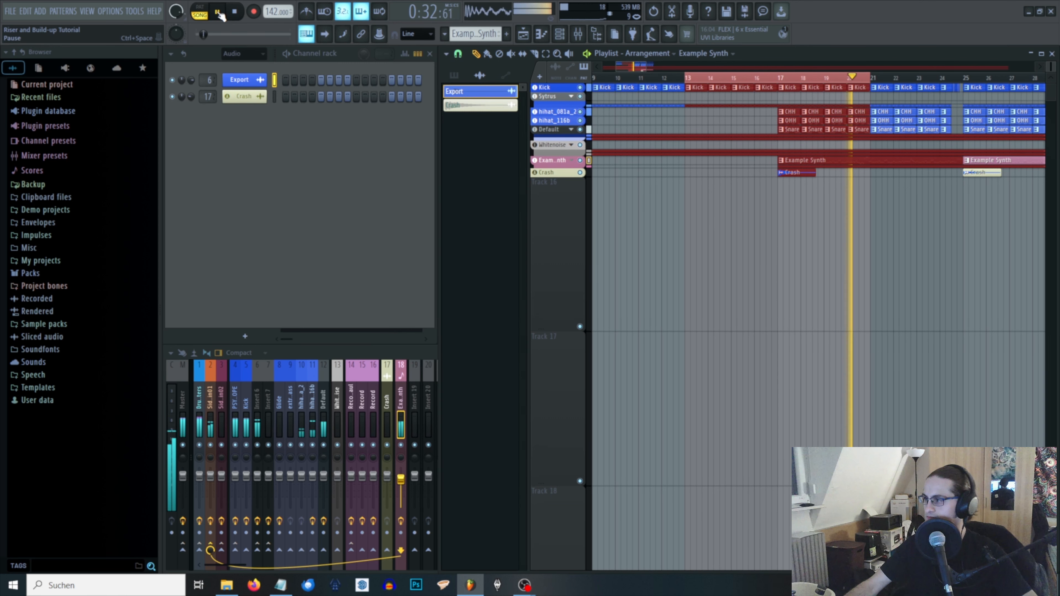
- Stop playback, clear the playlist's time selection and place the playhead at bar 17
click(219, 14)
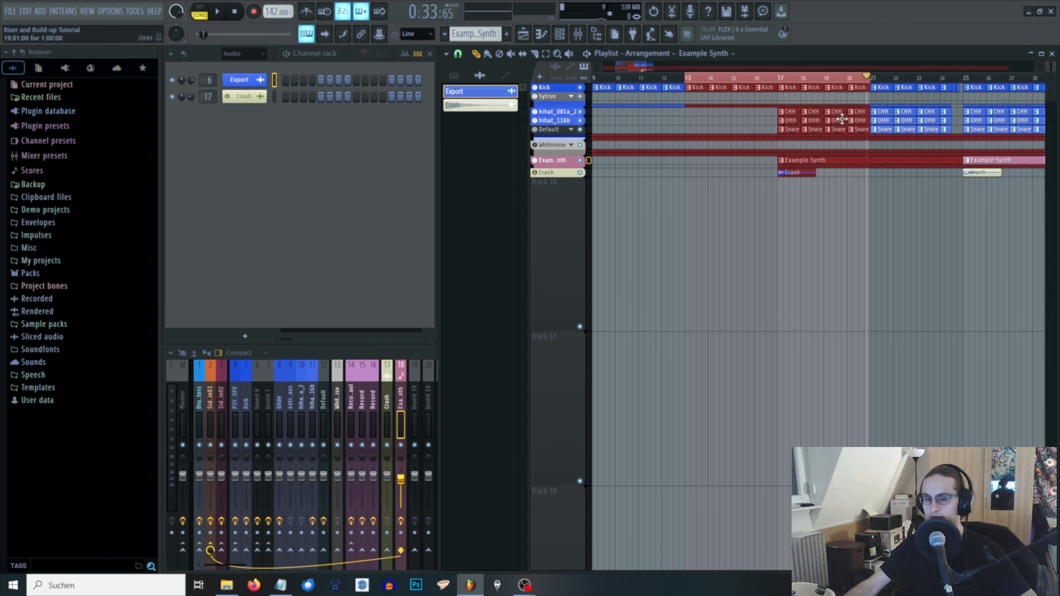
click(783, 79)
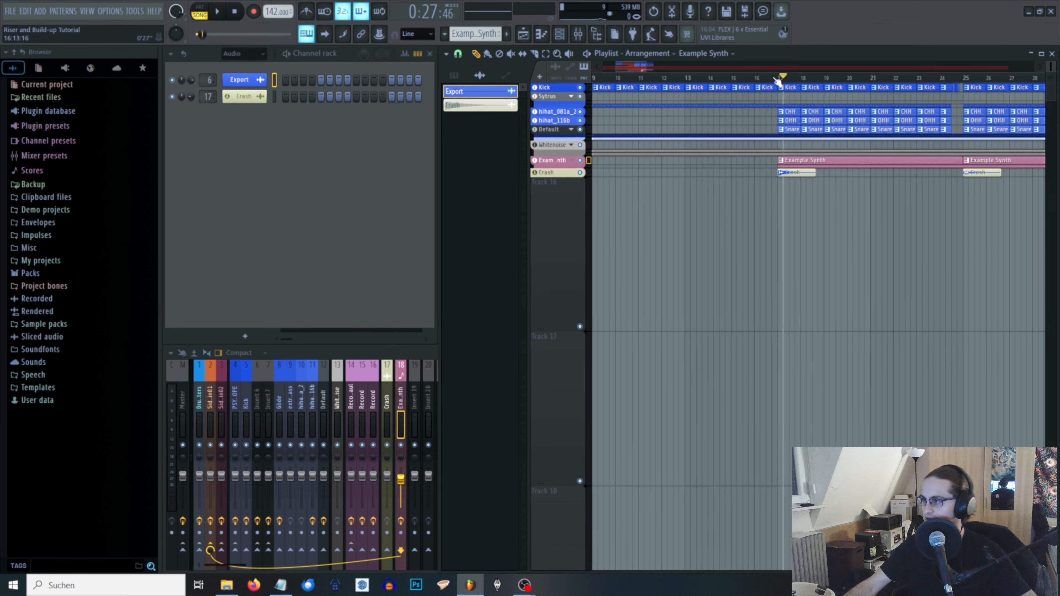
scroll(782, 79, down, 3)
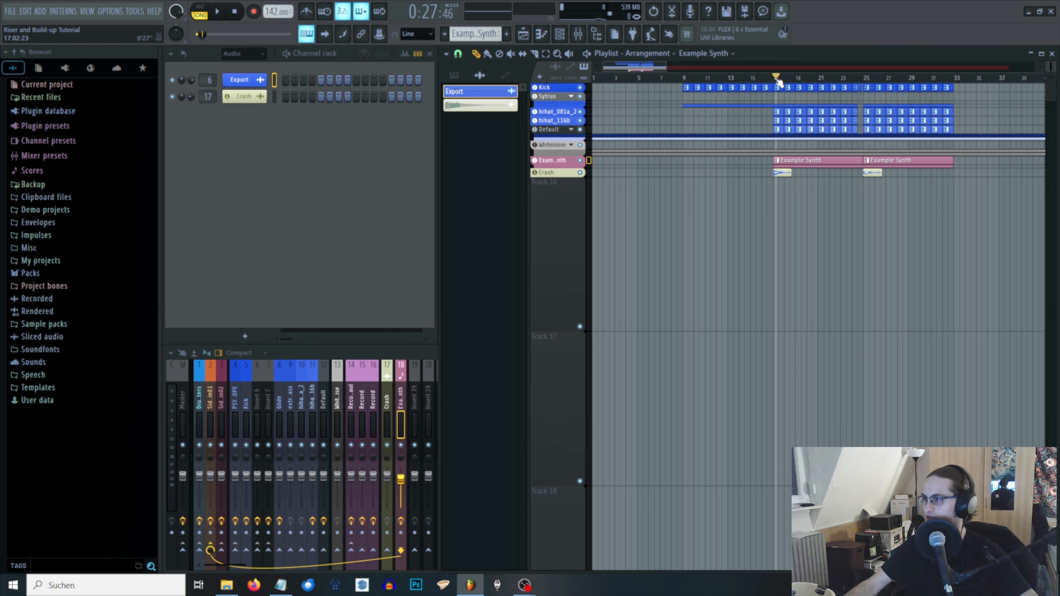
drag(776, 80, 683, 80)
scroll(787, 84, right, 4)
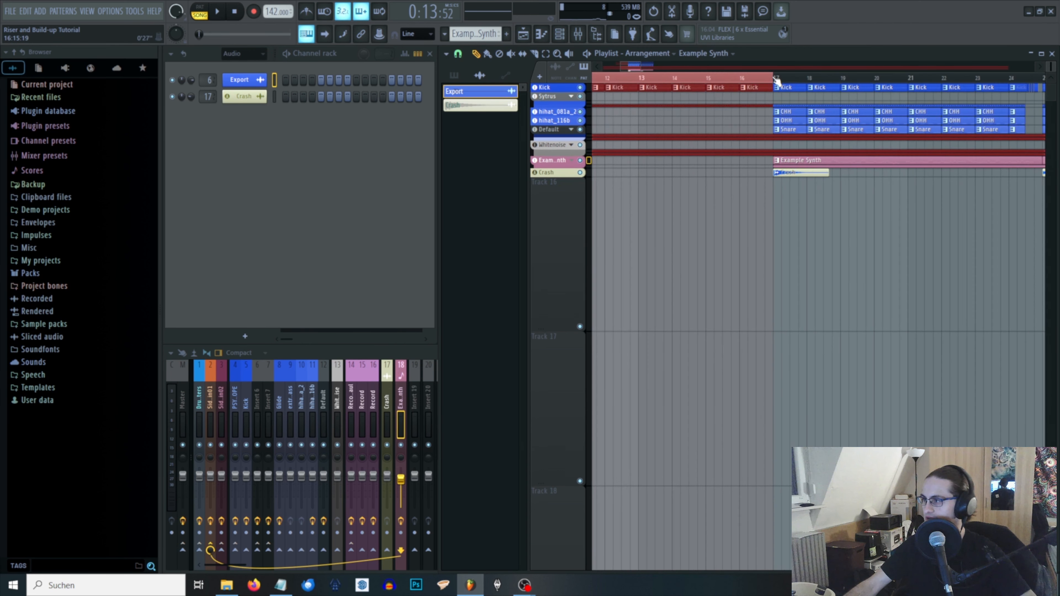
click(775, 80)
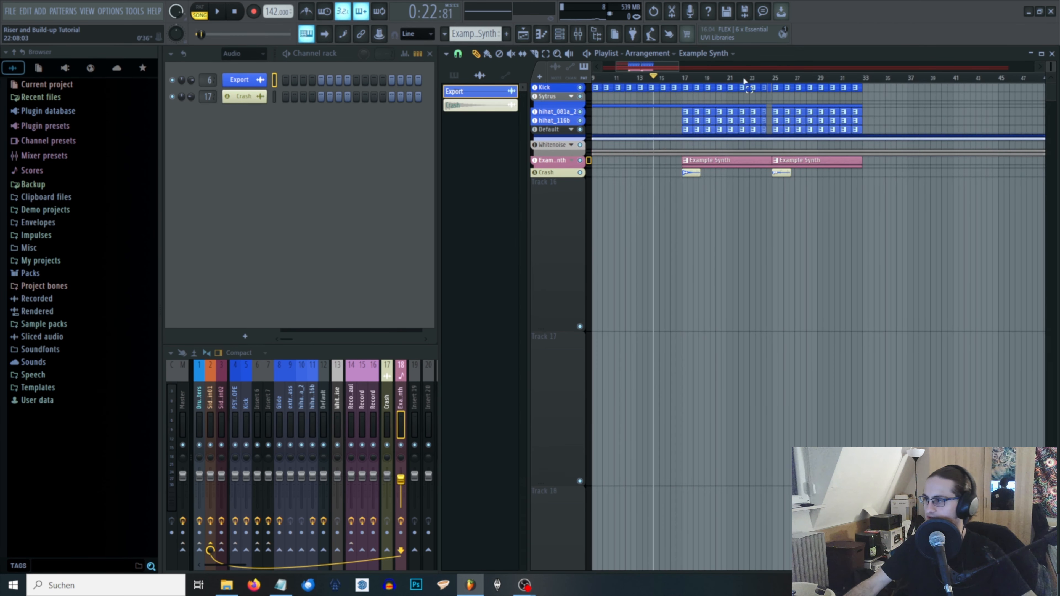
drag(773, 80, 659, 69)
ctrl+click(666, 78)
- Listen to the arrangement from around bar 11, and again from bar 17 where the Example Synth starts
click(701, 76)
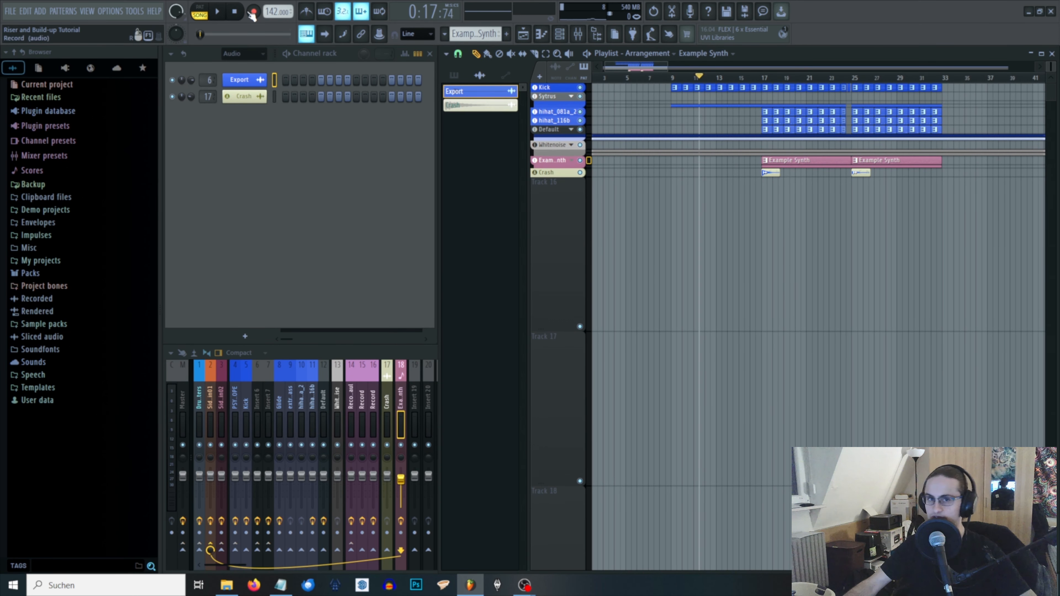
click(218, 12)
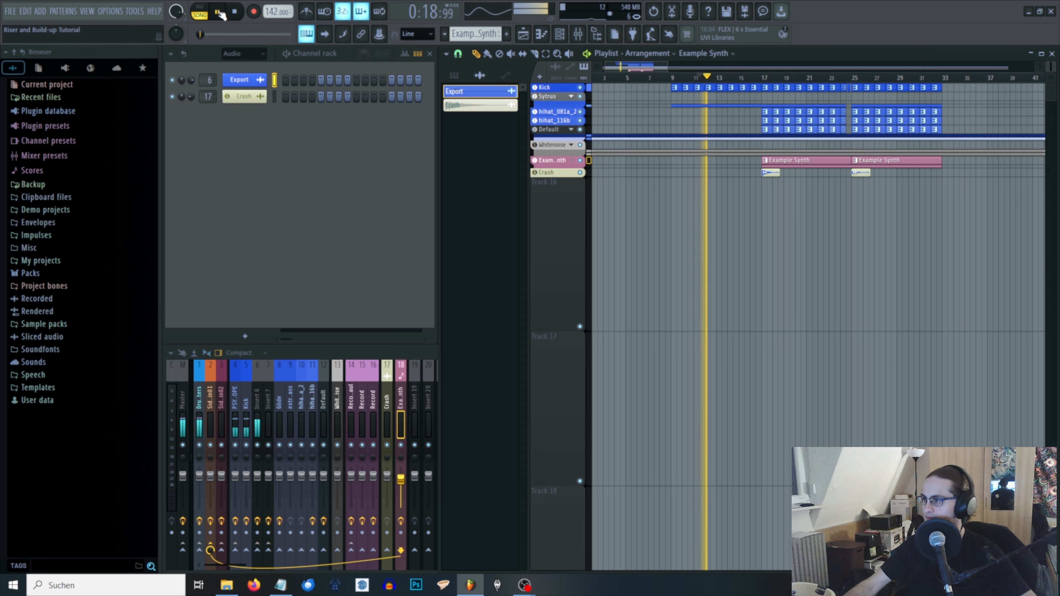
click(218, 12)
click(763, 78)
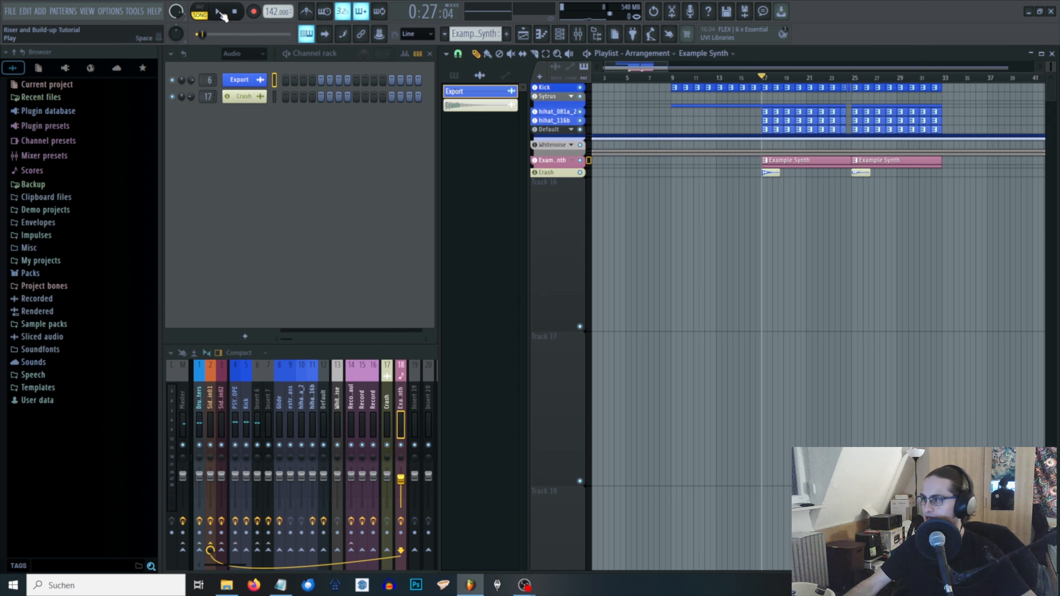
click(222, 15)
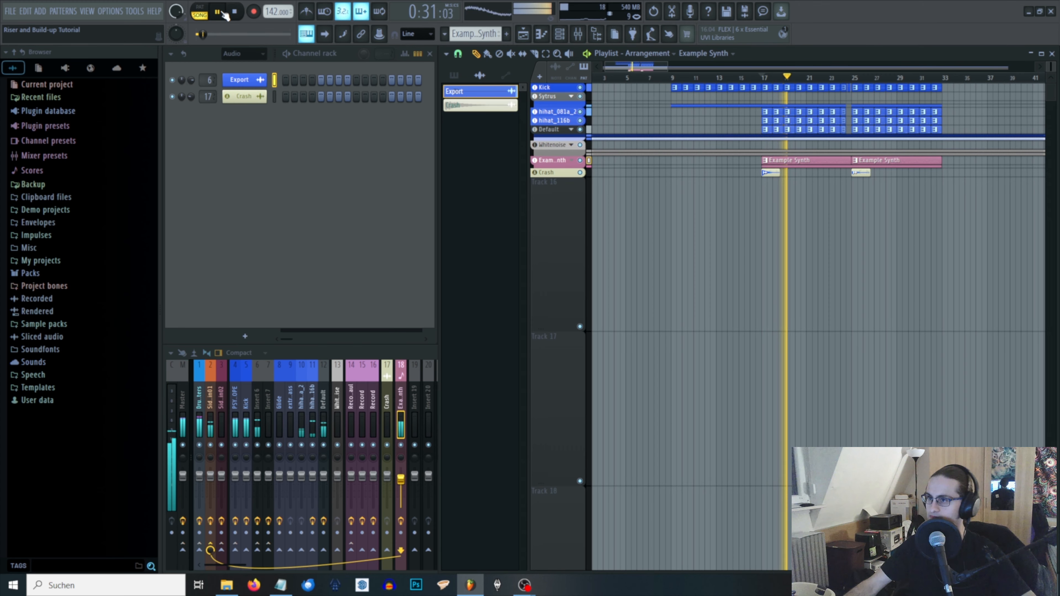
click(222, 14)
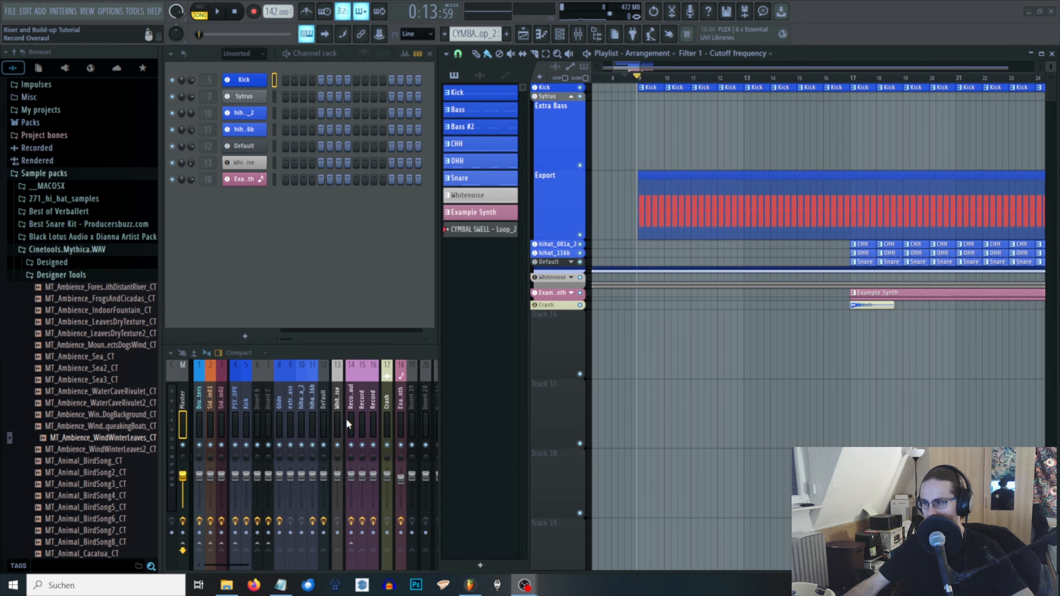
- Bring up the full mixer and compare the effect slots of the Record Overaul track and the first Record track
click(353, 351)
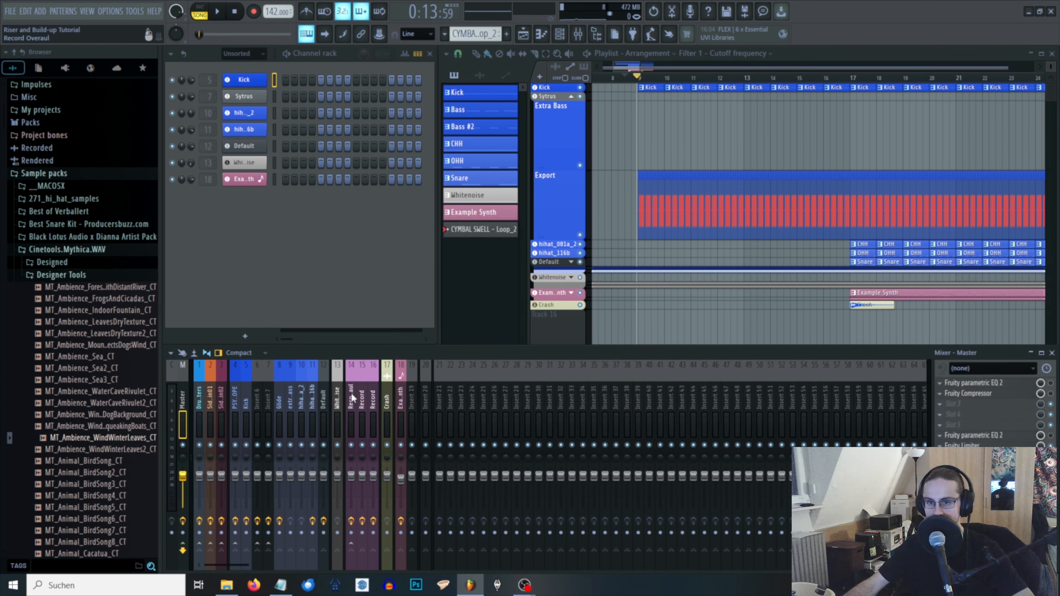
click(362, 400)
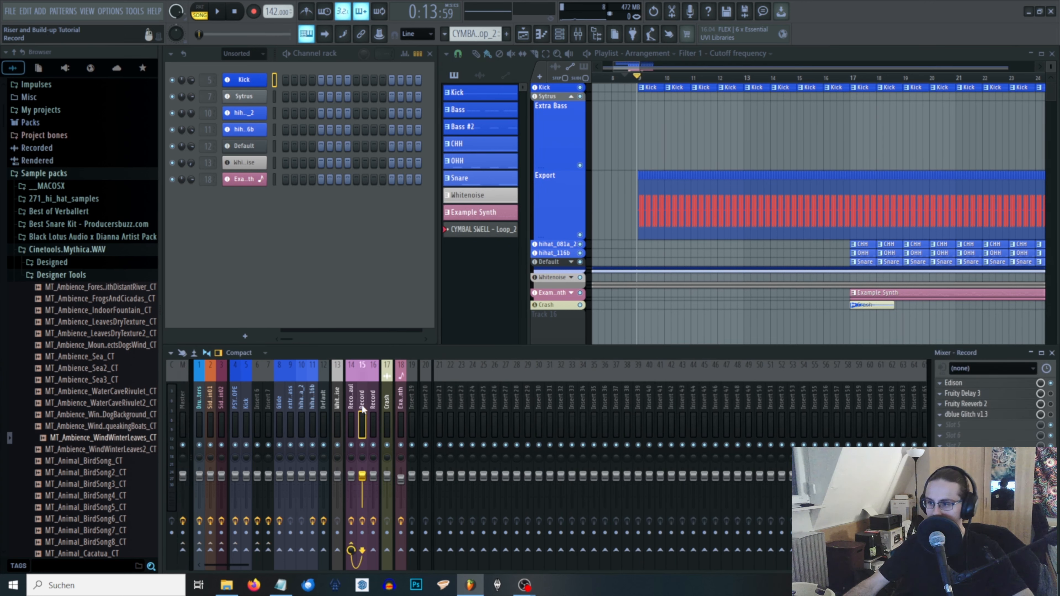
click(351, 423)
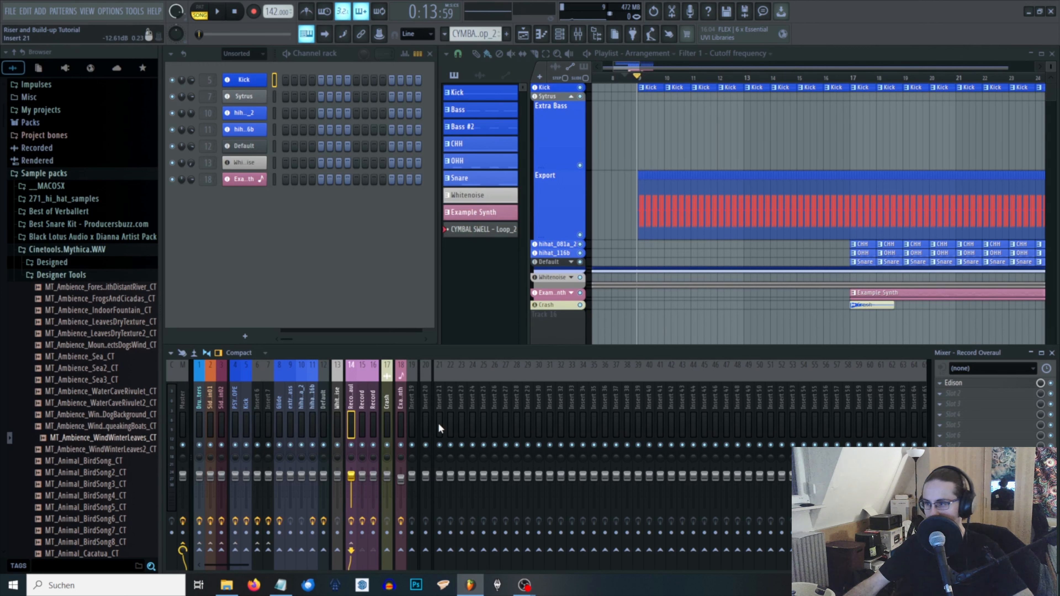
click(362, 408)
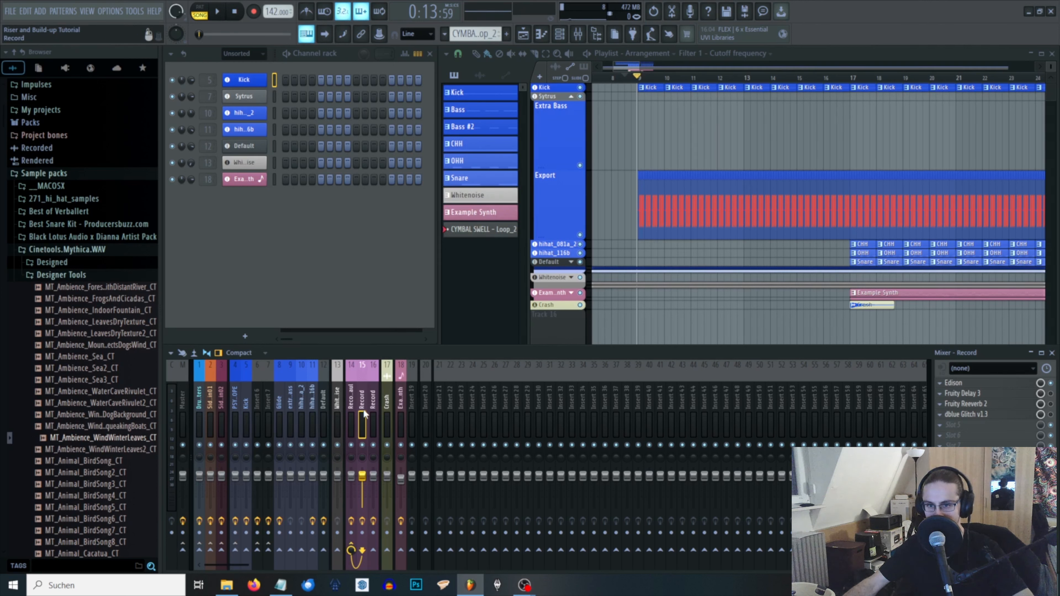
- Rename the Record Overaul mixer track as Overaul#
right_click(349, 405)
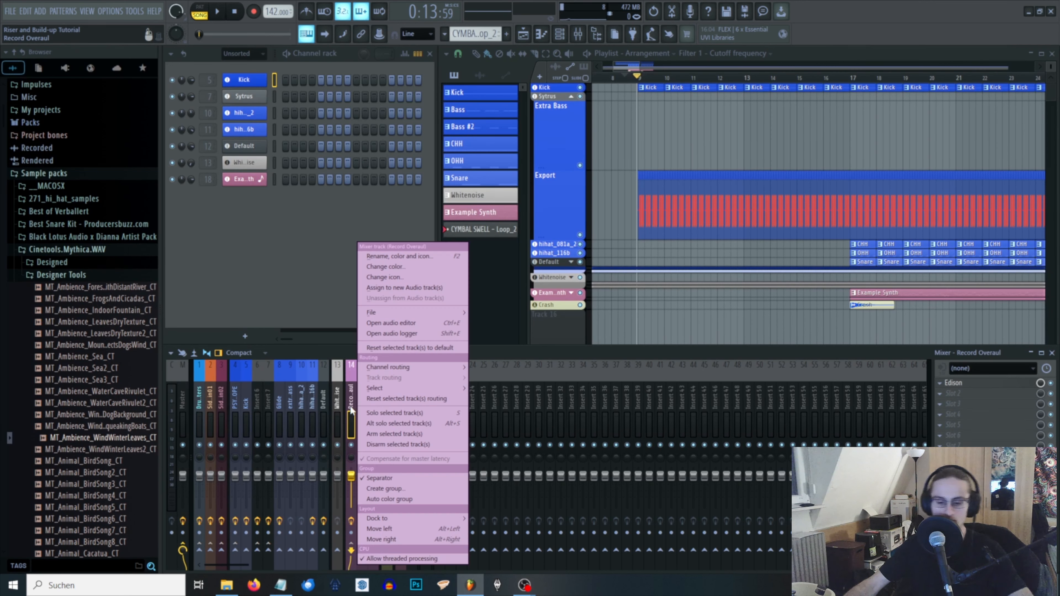
key(F2)
text(Overaul#)
key(Return)
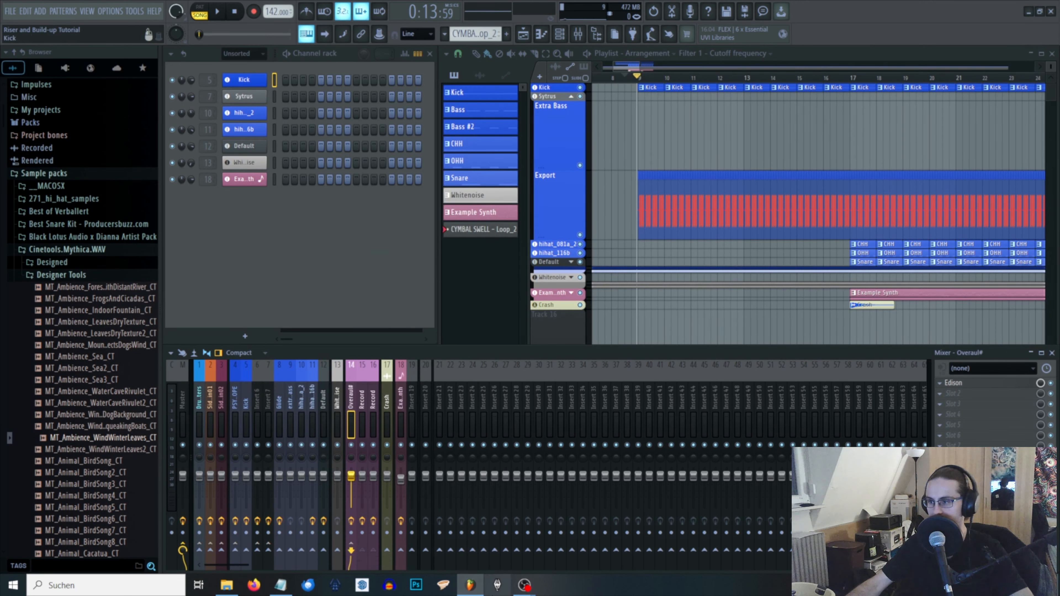
- Check the effects on the Overaul# and neighbouring Record tracks, opening and closing Edison on the Record track
click(363, 412)
click(353, 412)
click(362, 412)
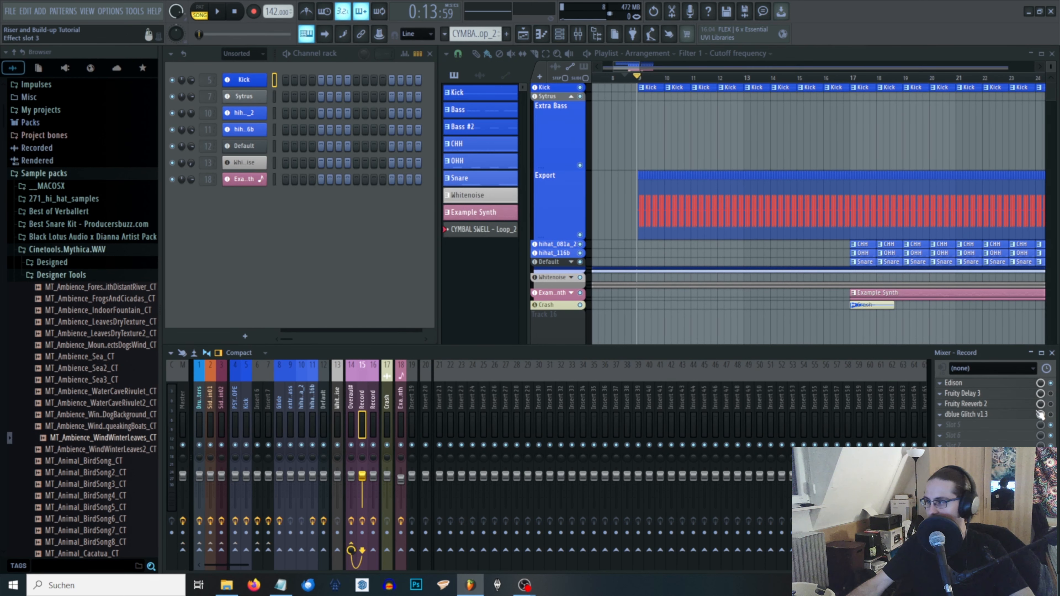
click(990, 384)
click(1052, 132)
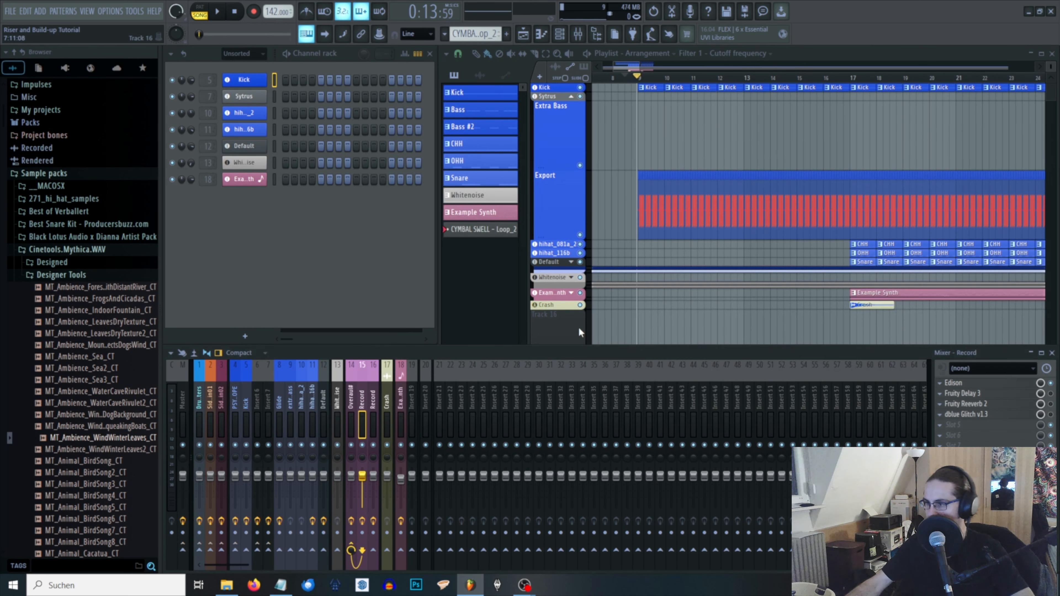
- Open Edison from the Overaul# mixer track and move its window clear of the mixer
click(354, 404)
click(962, 384)
click(961, 384)
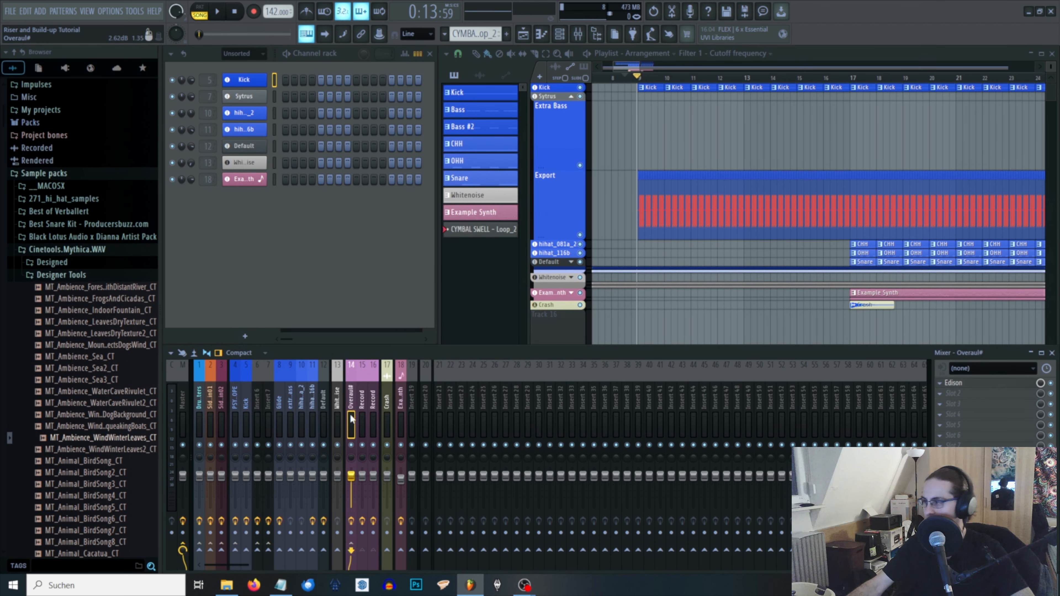
click(962, 384)
drag(427, 140, 500, 81)
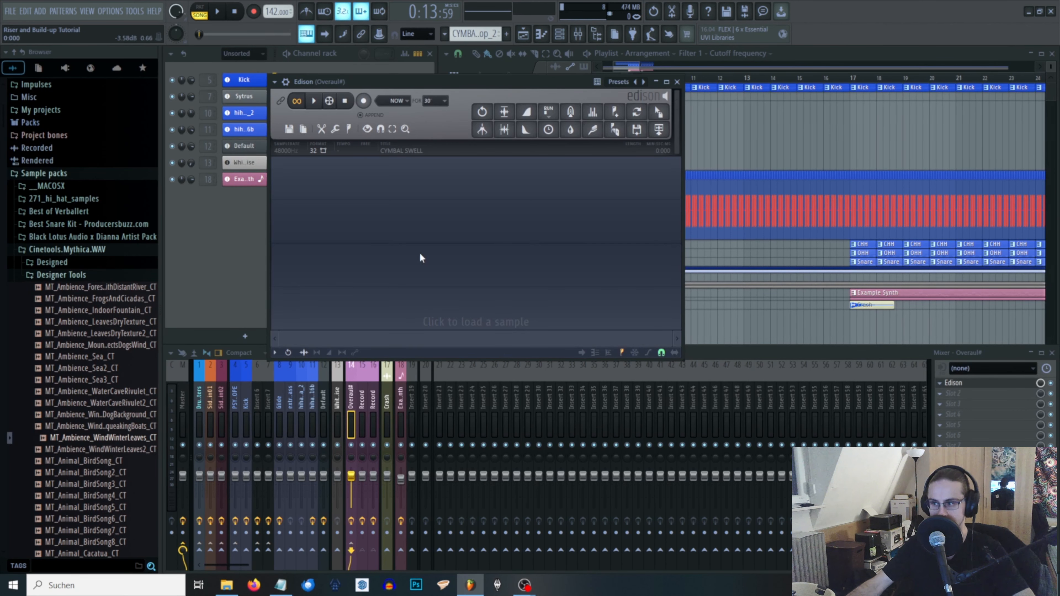
- Open the Edison instance of mixer track 15, Record, and move its window nearer the Overaul# one
click(363, 410)
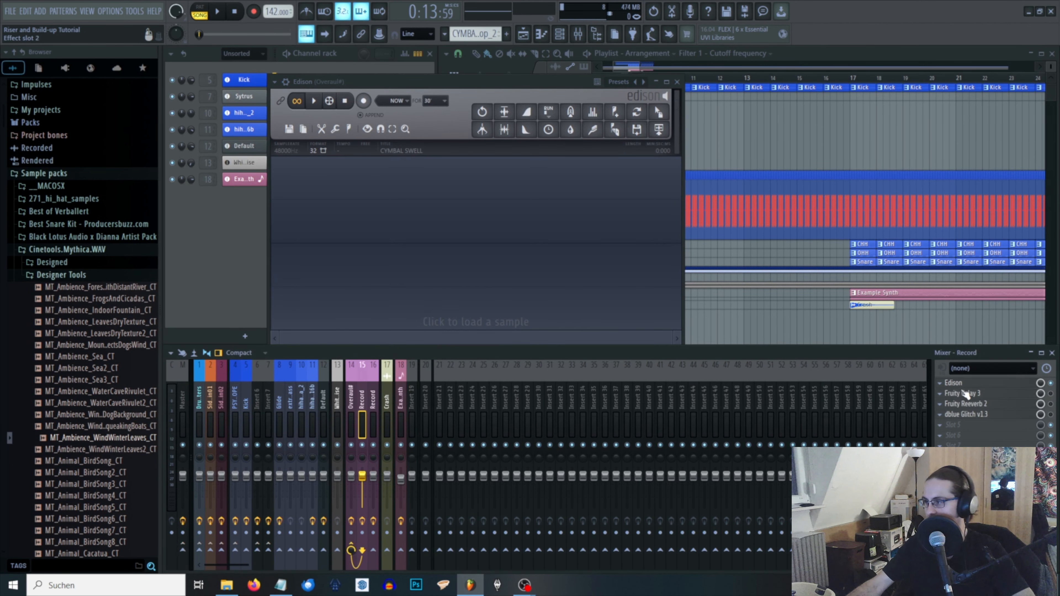
click(964, 383)
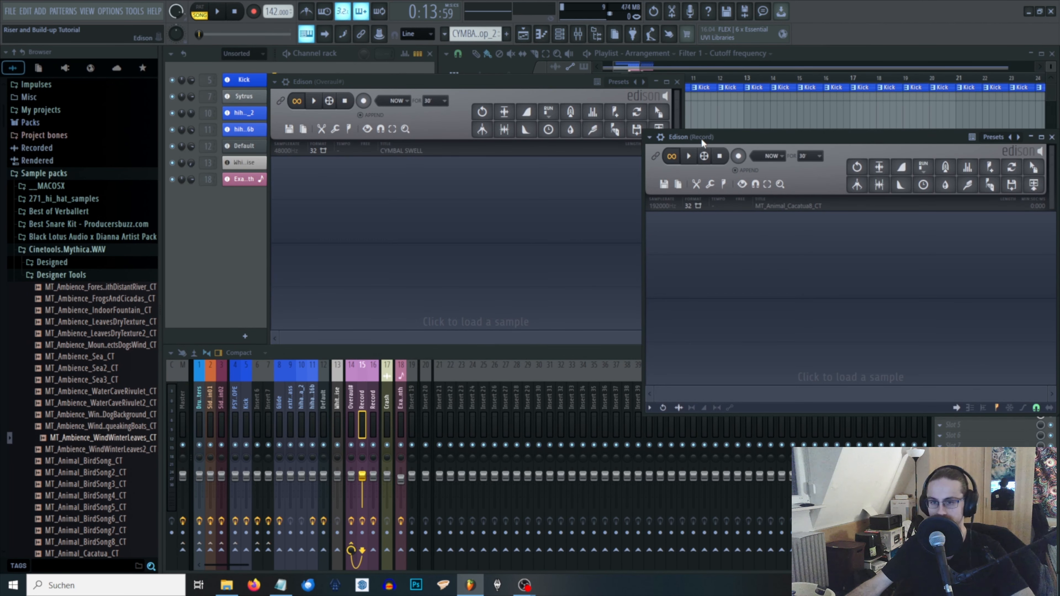
drag(753, 136, 636, 176)
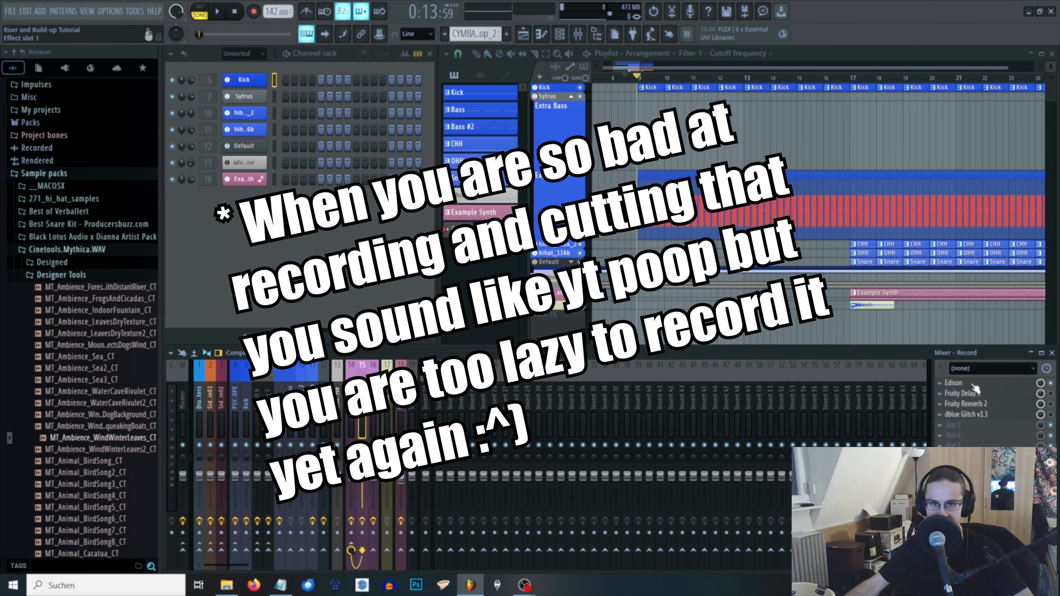
- Open Edison from the Record mixer track and load MT_Animal_TigerMoan2_CT from the Designer Tools samples into it
click(960, 384)
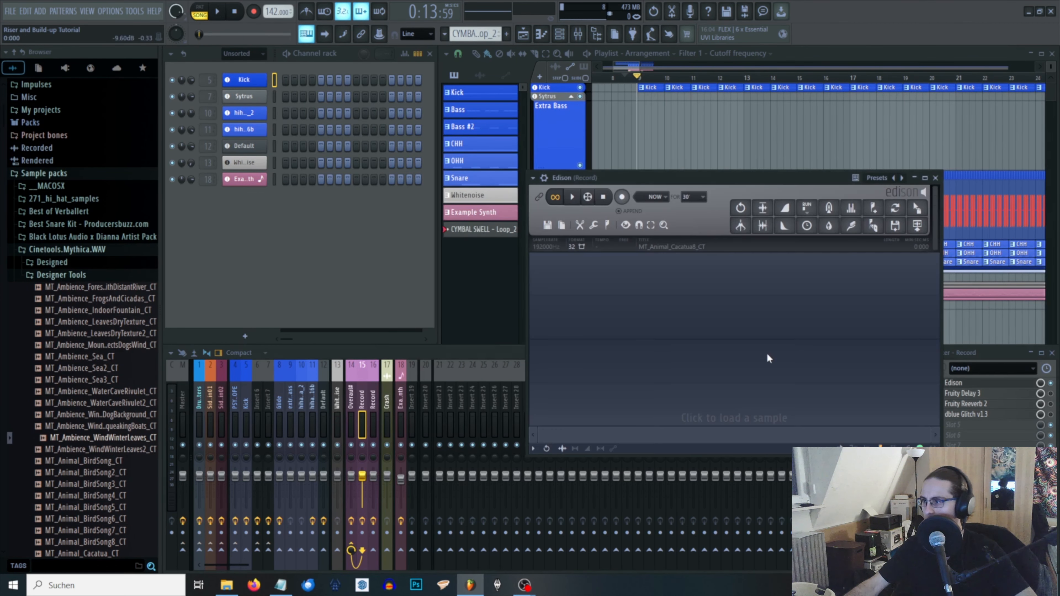
drag(623, 176, 571, 174)
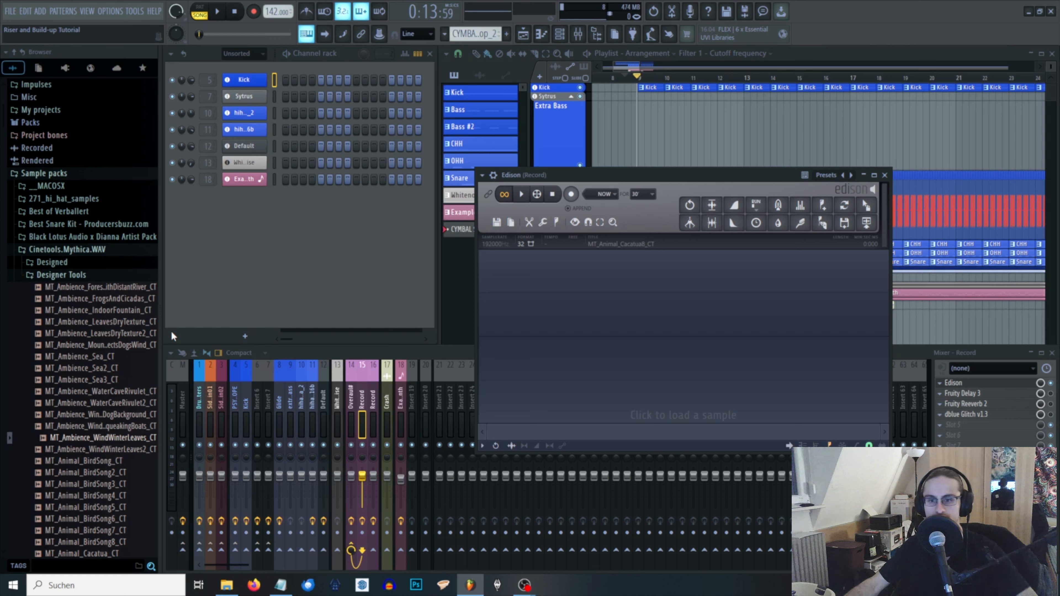
scroll(113, 390, down, 10)
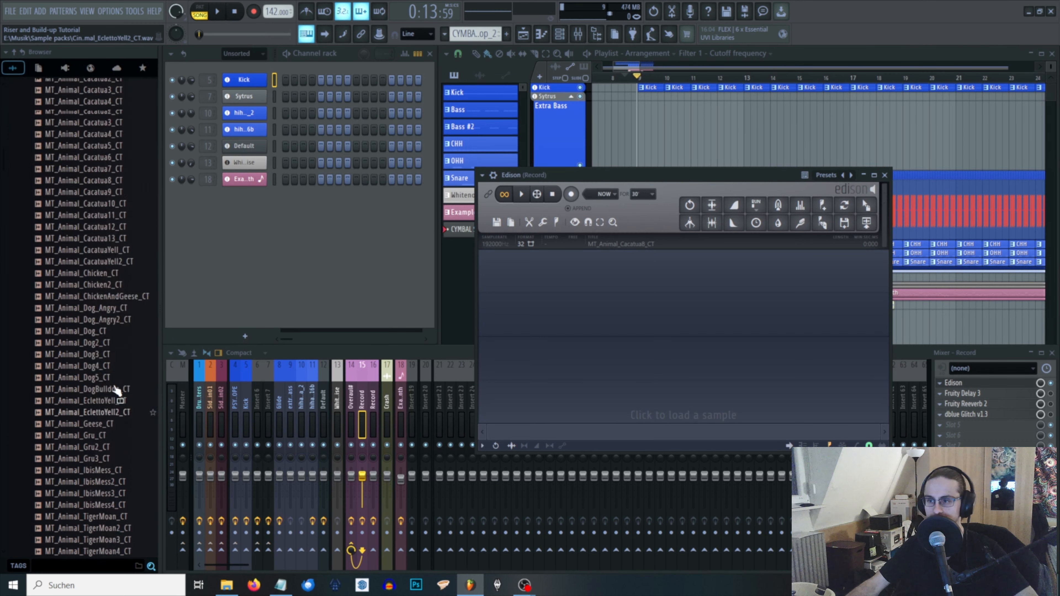
scroll(114, 390, up, 8)
scroll(116, 390, down, 5)
scroll(116, 391, down, 5)
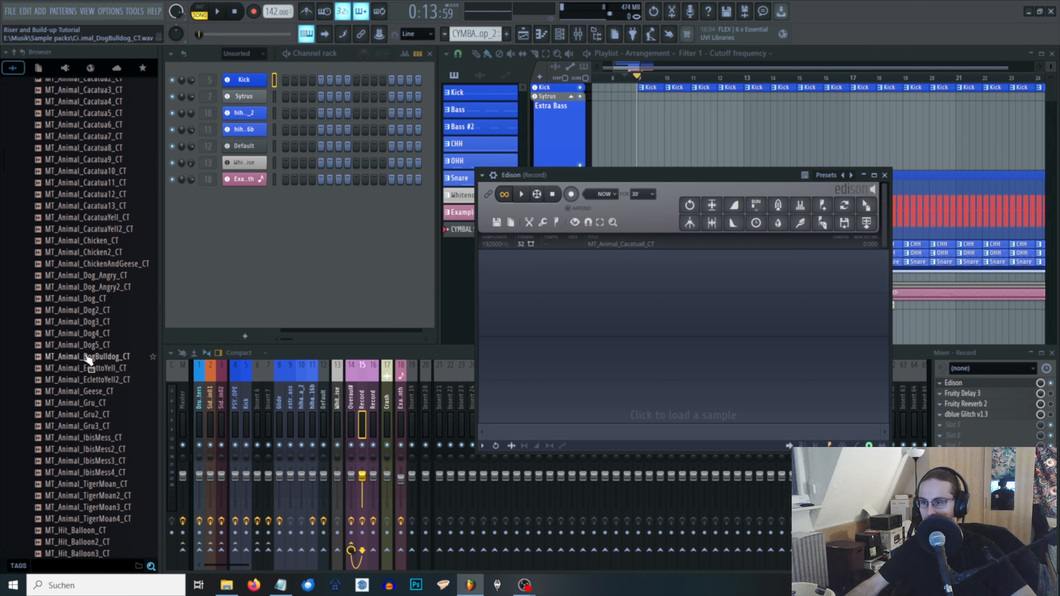
scroll(100, 441, down, 5)
click(115, 369)
click(112, 337)
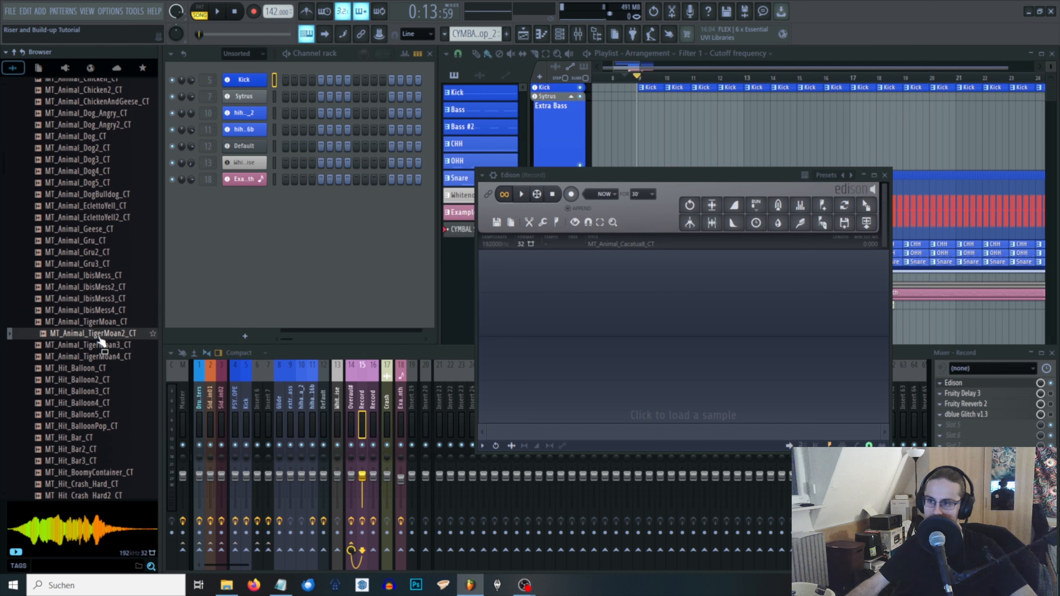
drag(93, 336, 668, 334)
- Play back the tiger moan sample in Edison and examine its waveform up close
click(521, 194)
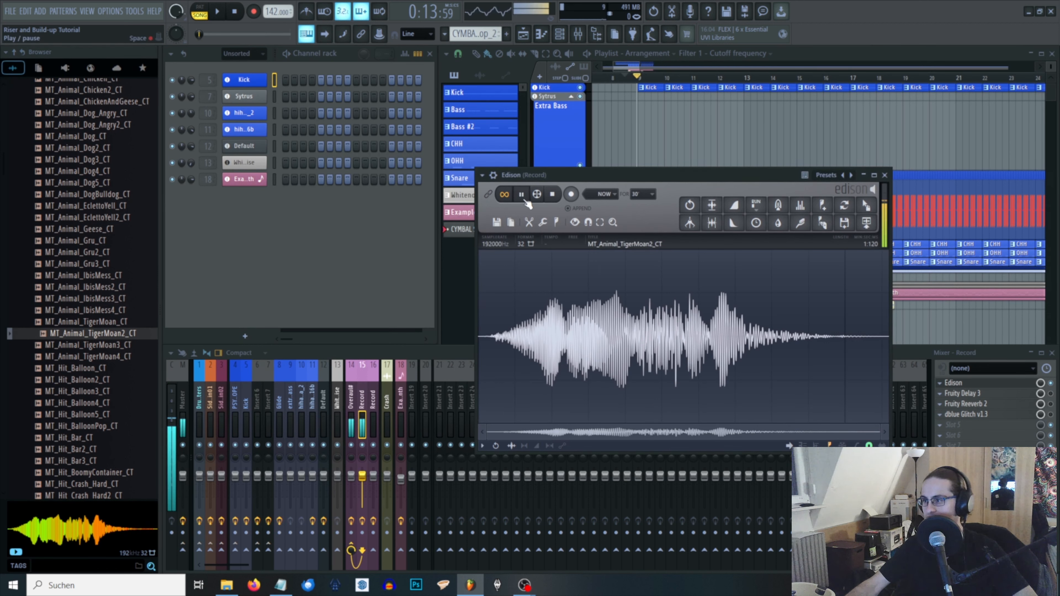
click(524, 198)
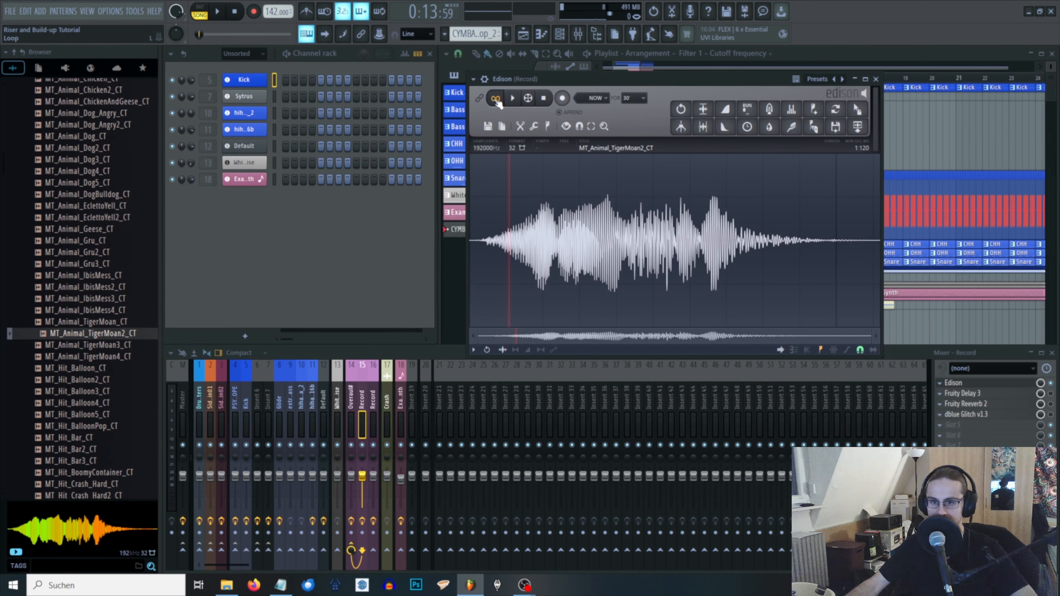
scroll(664, 240, up, 8)
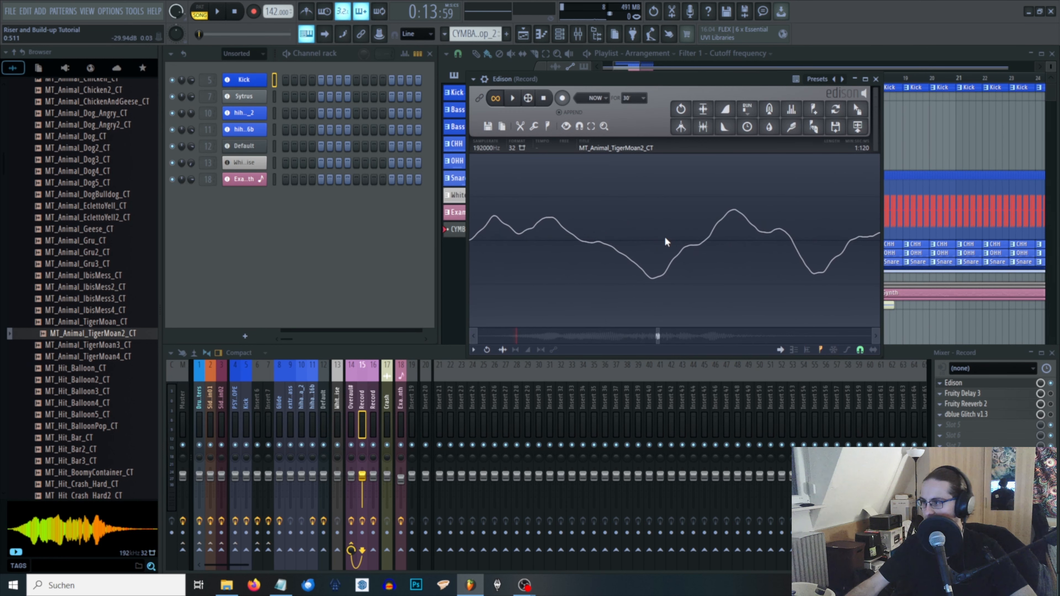
scroll(664, 240, down, 8)
scroll(664, 242, down, 1)
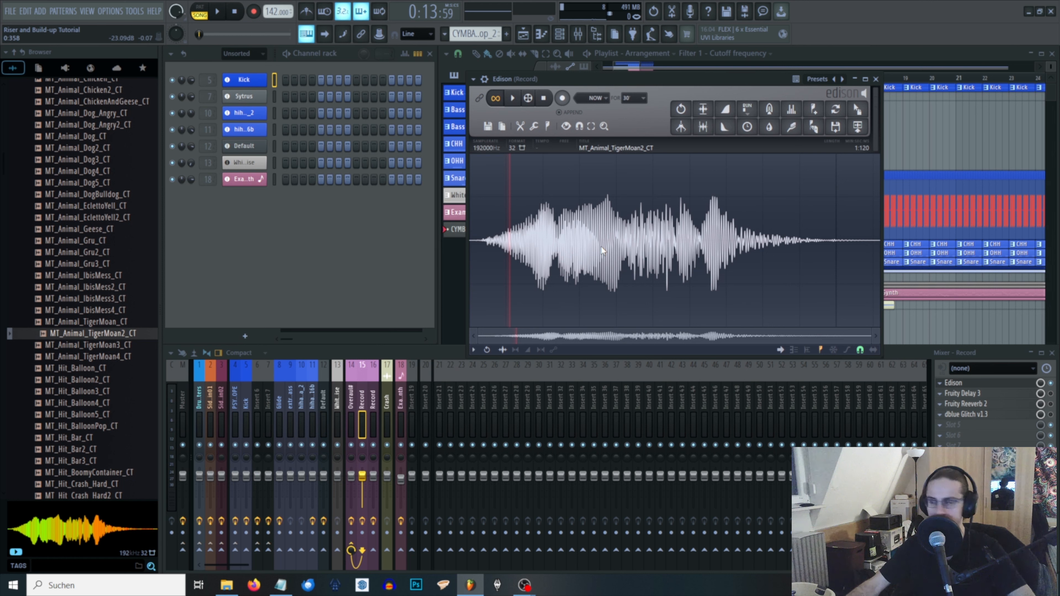
- Convert the right channel of the tiger moan sample to mono
right_click(598, 253)
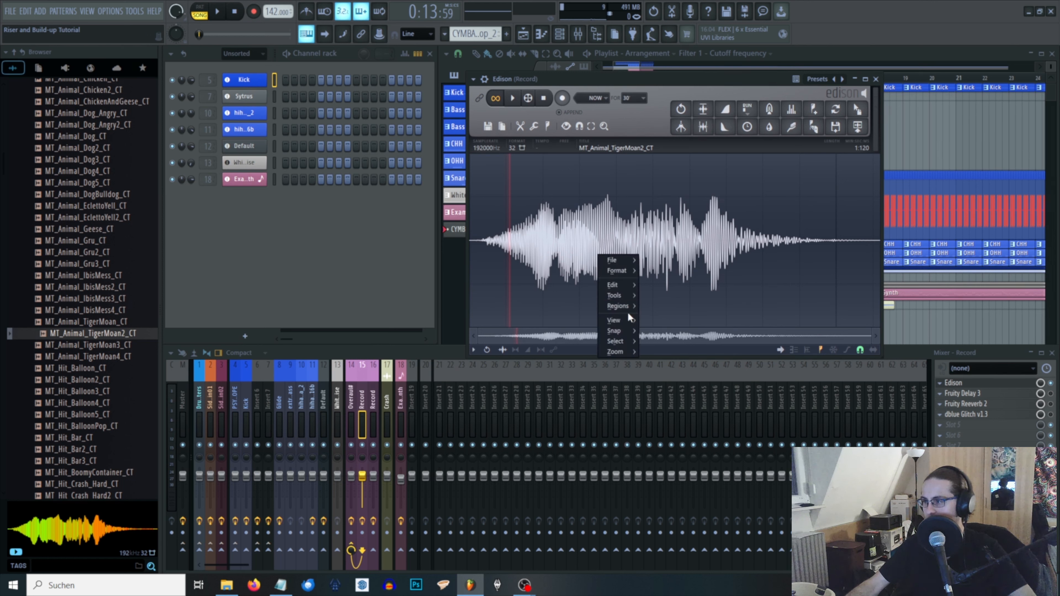
mouse_move(615, 295)
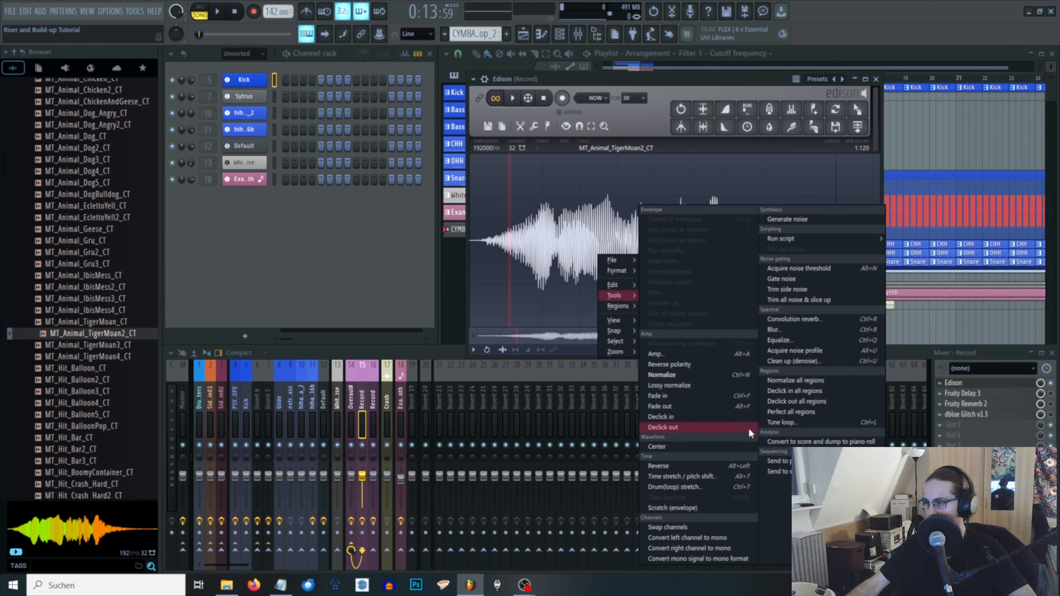
click(729, 547)
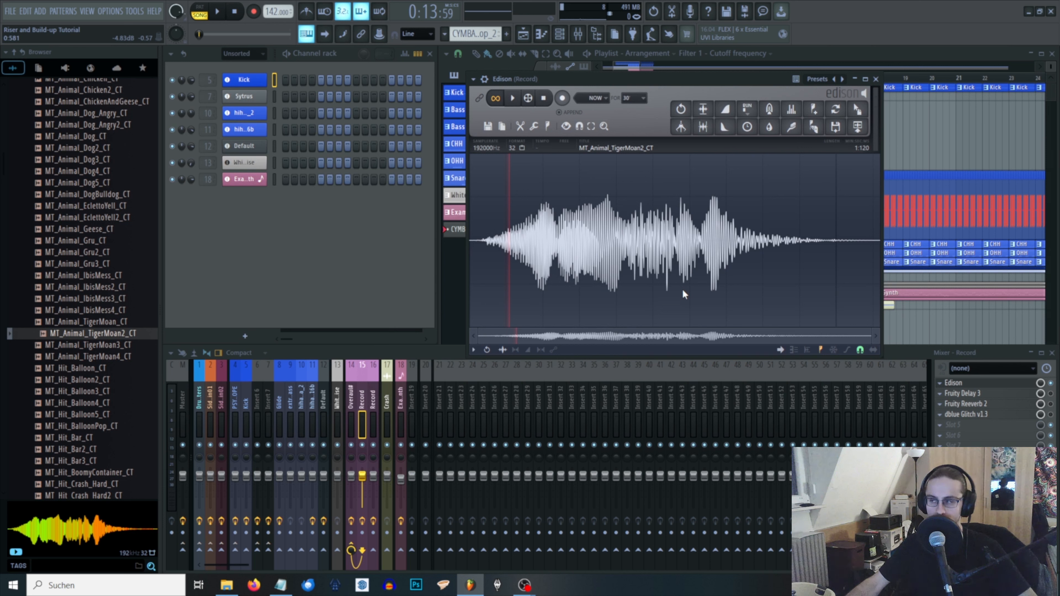
- Normalize the tiger moan sample and play it back in Edison with looping on
click(706, 111)
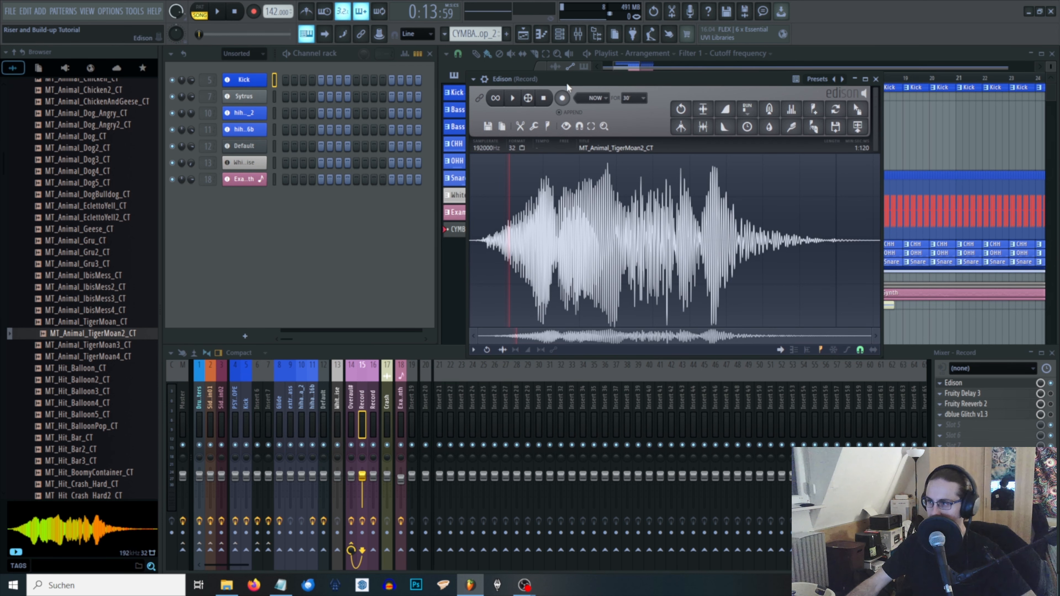
drag(567, 82, 516, 108)
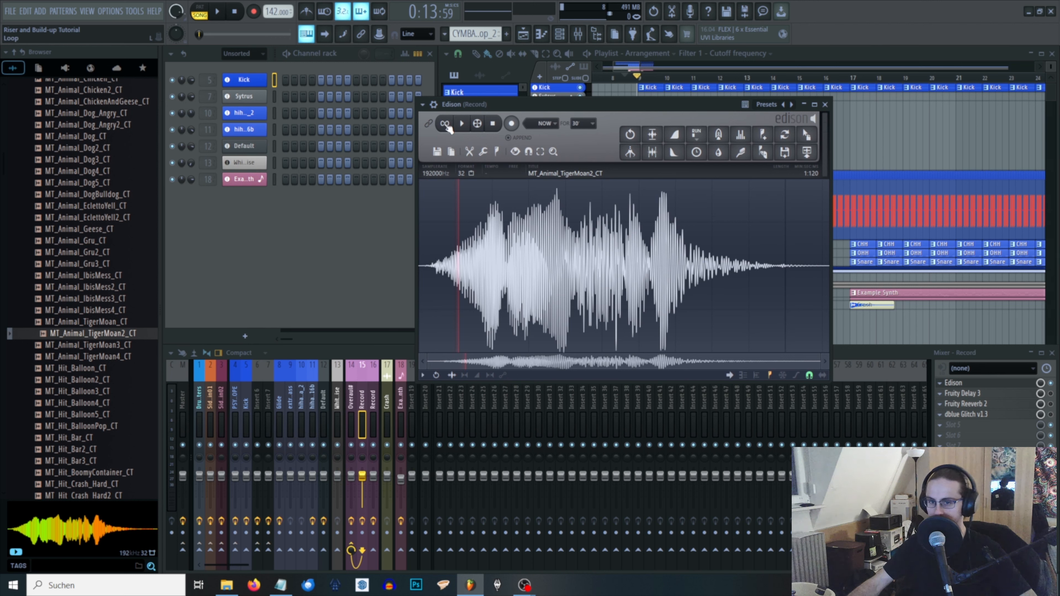
click(445, 125)
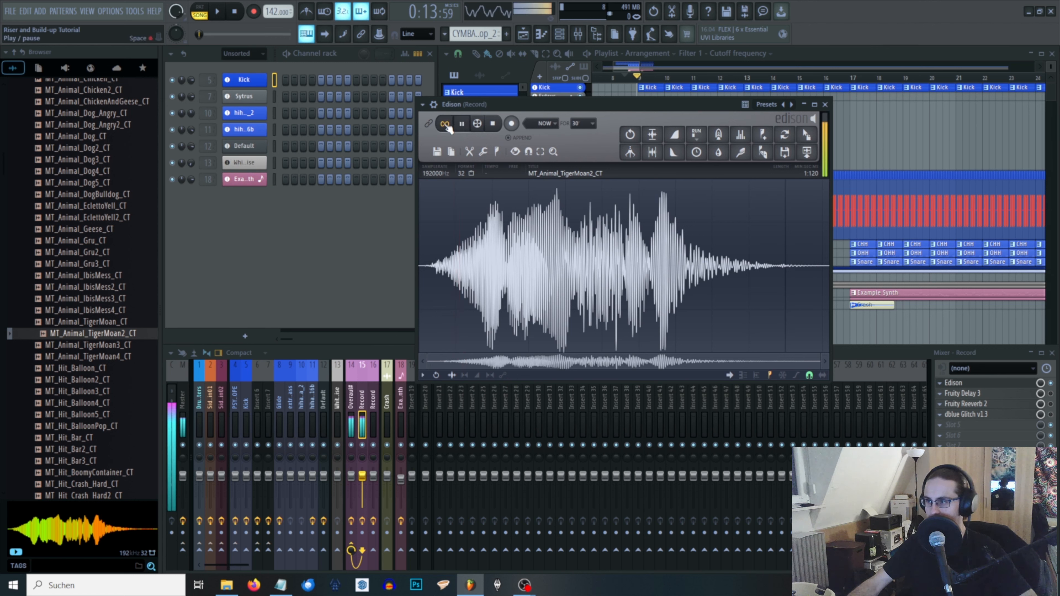
click(462, 124)
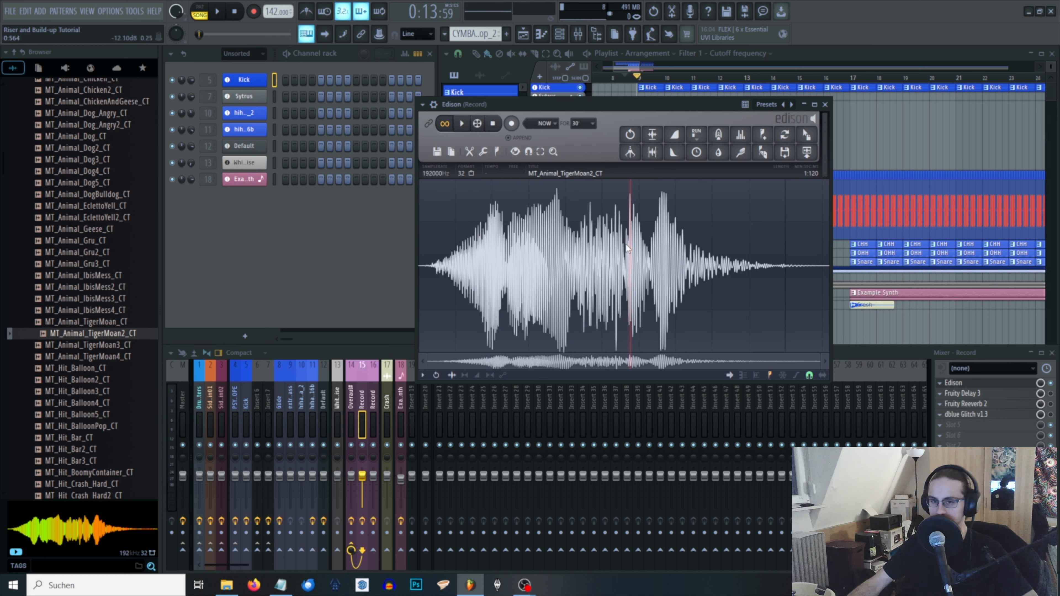
- Copy the middle section of the tiger moan, from 0.243 to 0.630, into a new Edison sample and play it back
drag(511, 276, 650, 276)
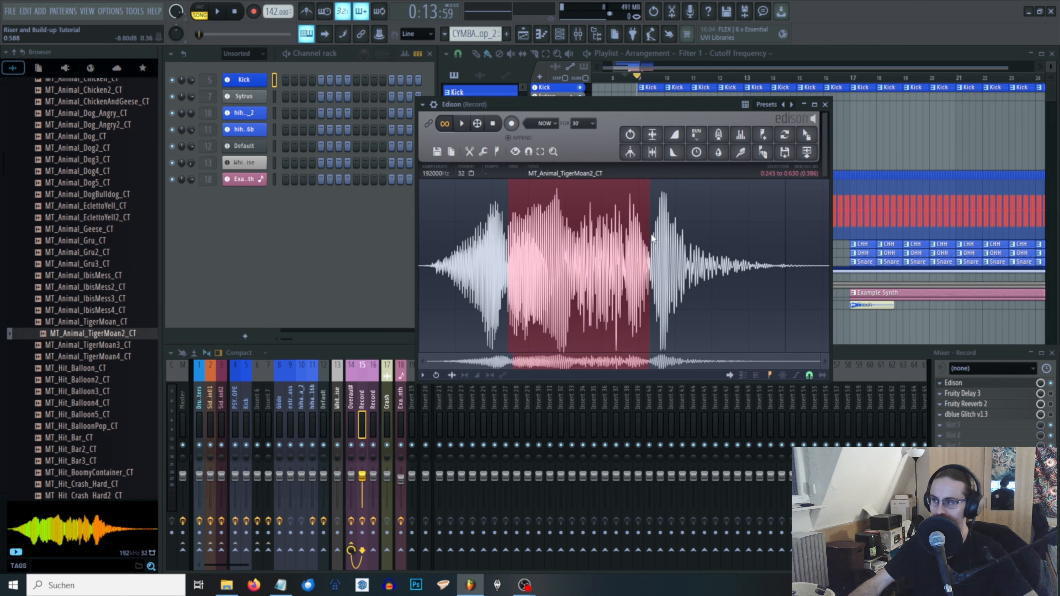
scroll(627, 272, up, 4)
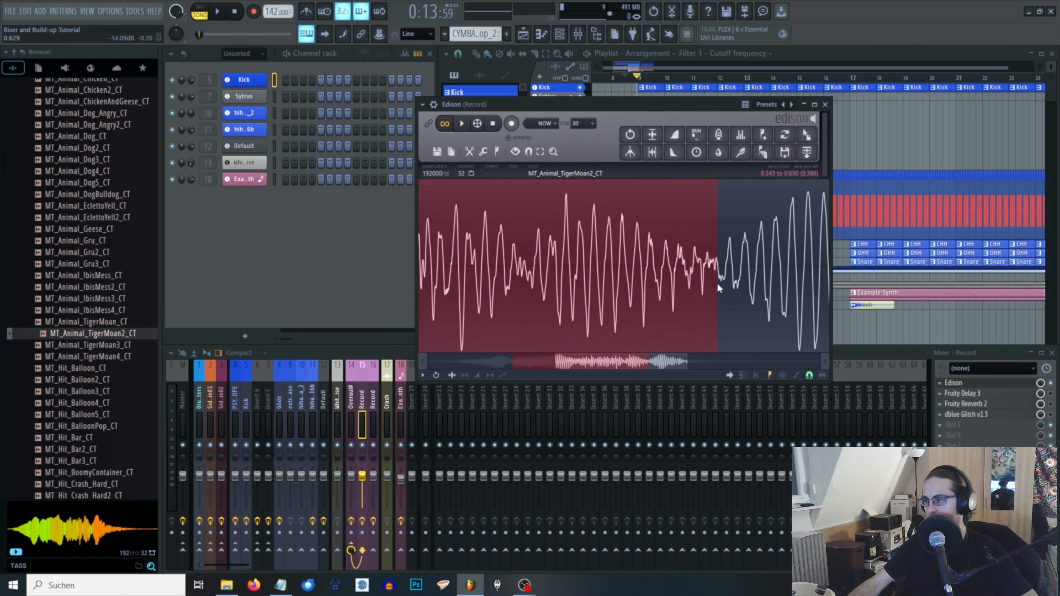
scroll(714, 280, down, 3)
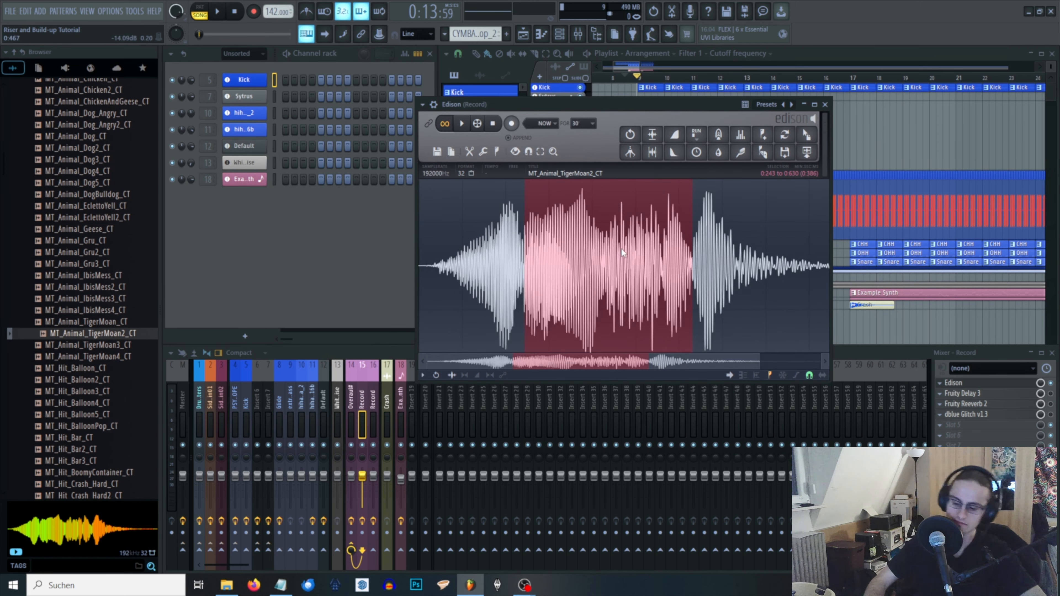
key(ctrl+c)
key(ctrl+n)
key(ctrl+v)
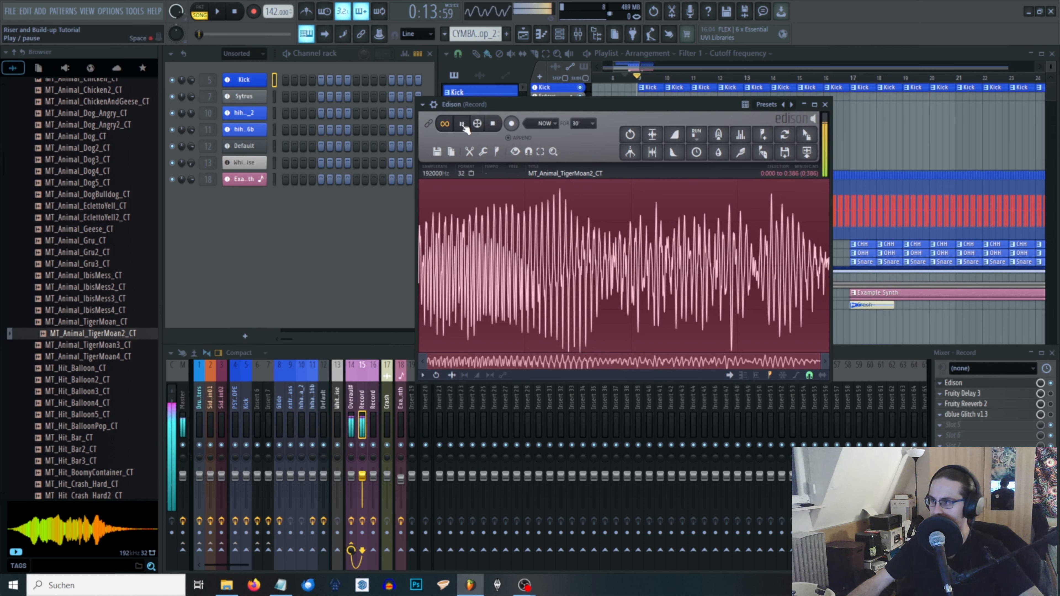
click(463, 125)
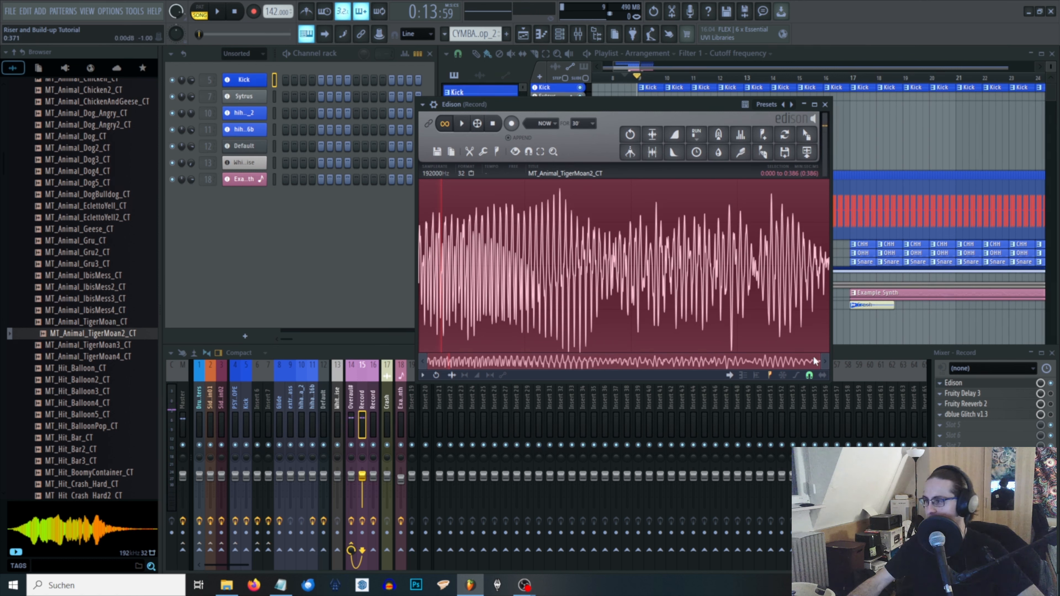
- Trim the slivers at the start and end of the tiger moan clip to zero crossings and audition the loop
drag(817, 359, 437, 361)
click(438, 238)
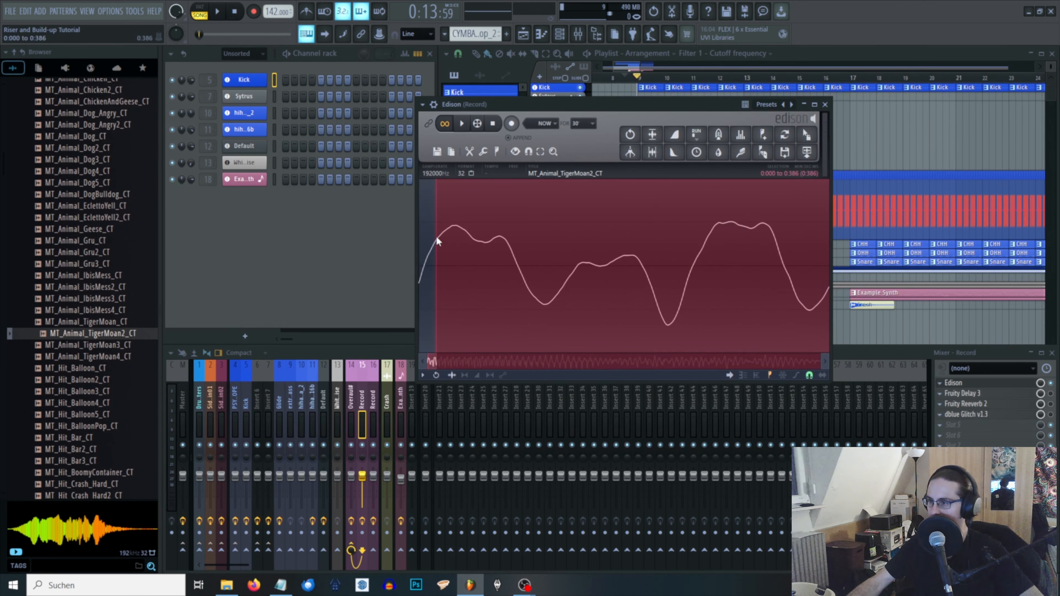
drag(434, 270, 423, 270)
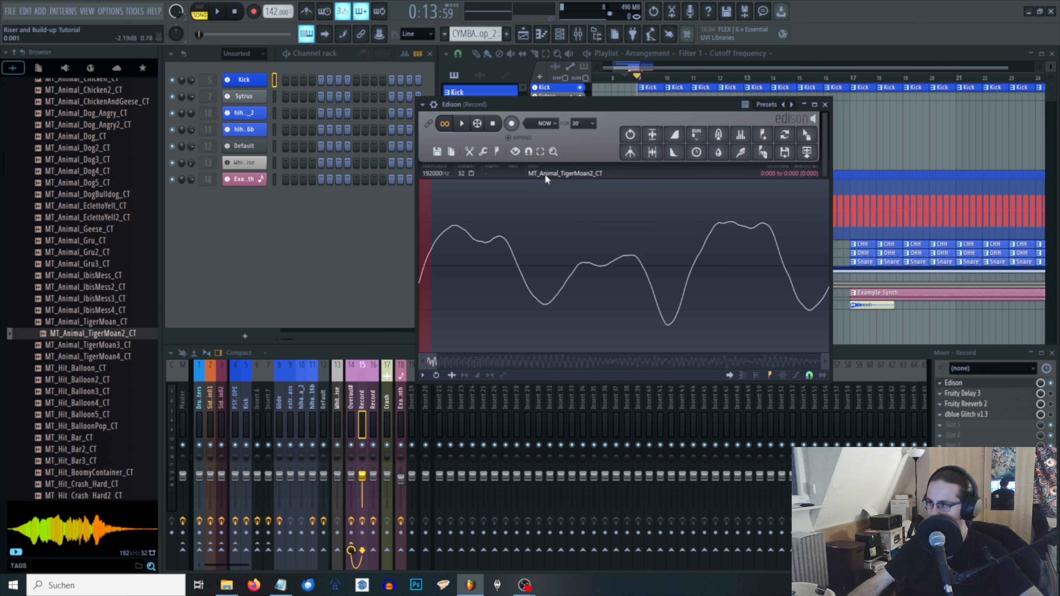
click(475, 230)
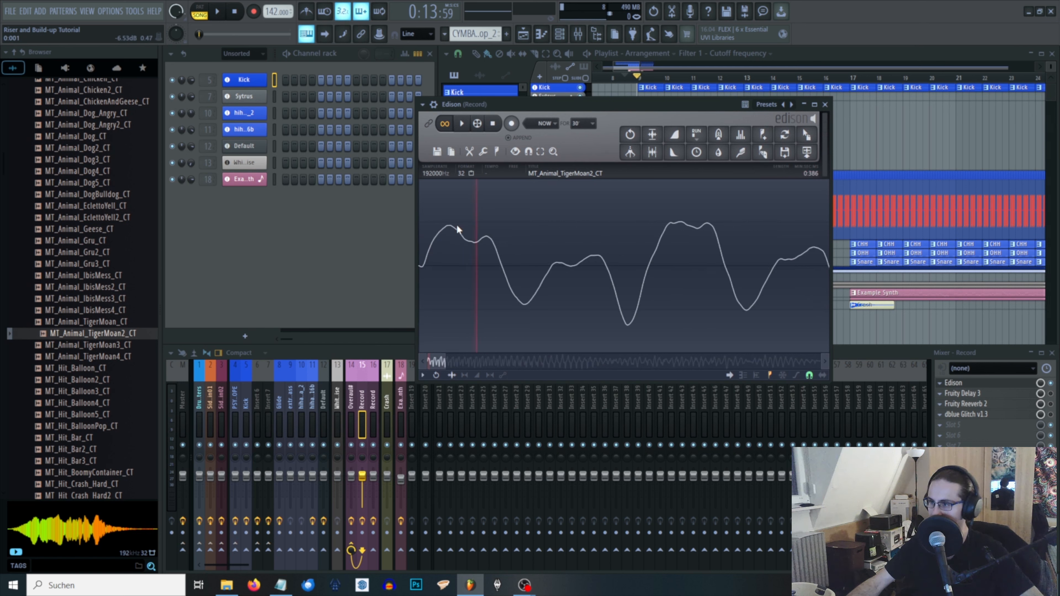
scroll(446, 230, down, 6)
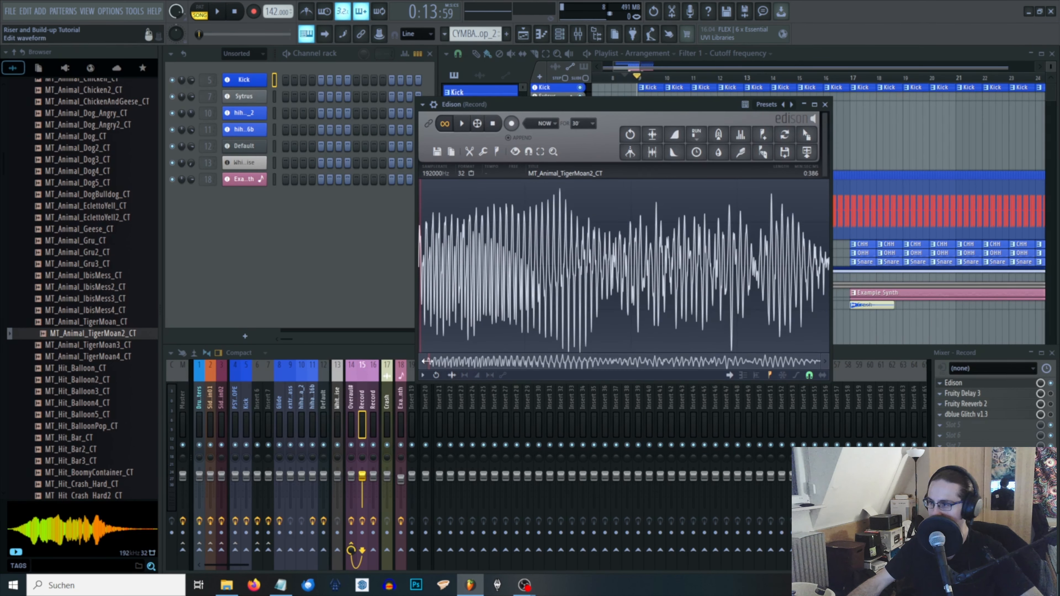
scroll(773, 271, up, 5)
drag(771, 271, 829, 271)
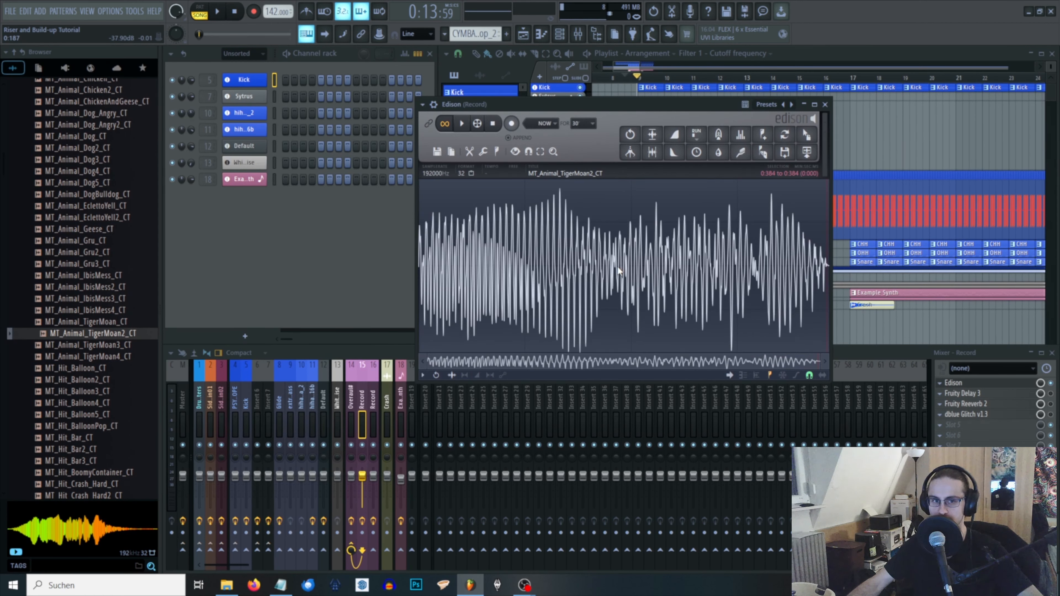
click(462, 124)
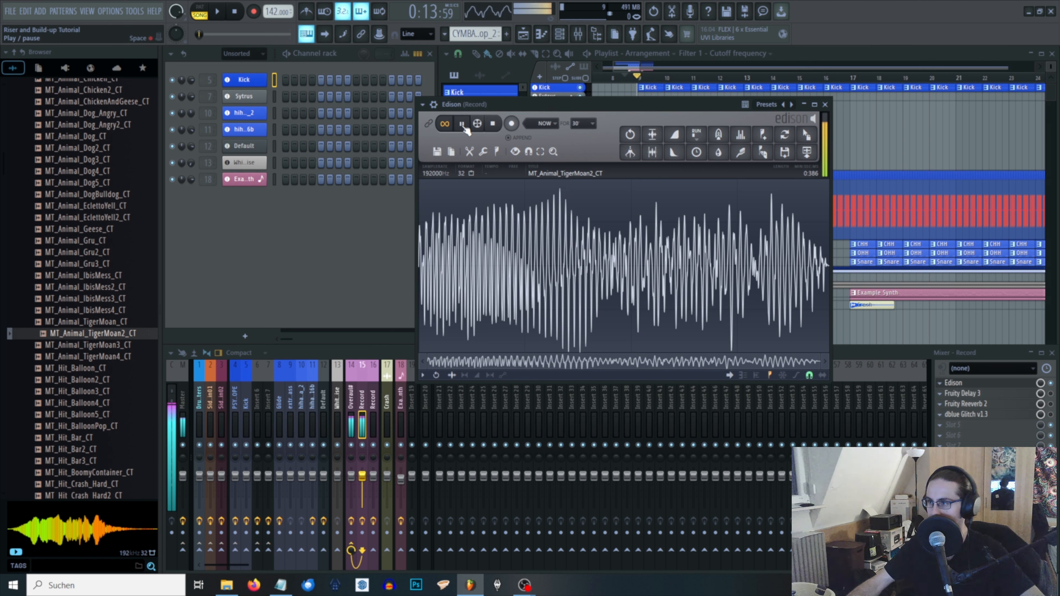
click(463, 125)
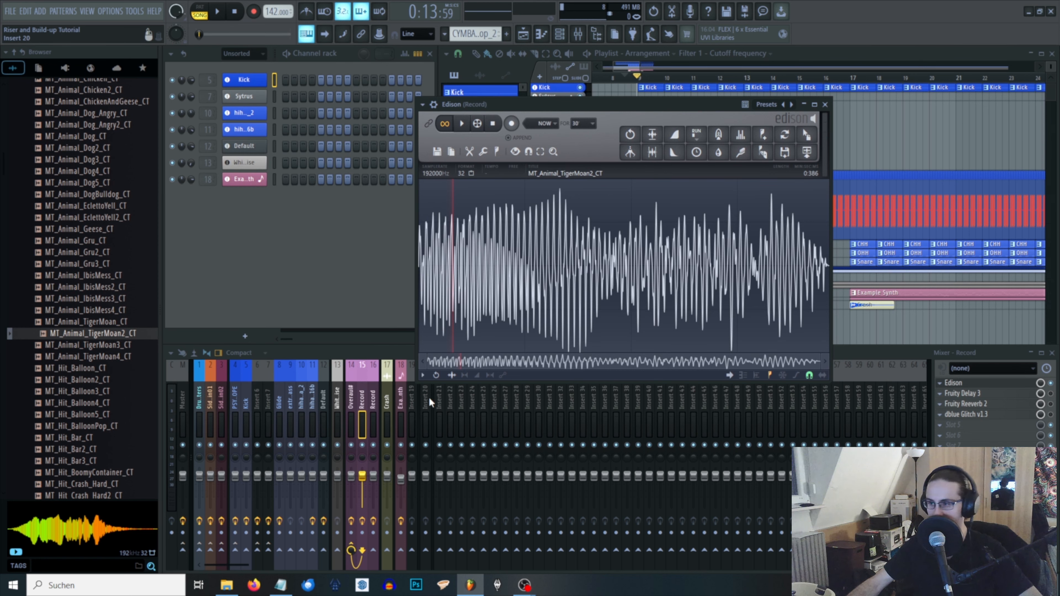
- Open Edison on the Overaul# mixer track, set its recording mode to Now, and start recording
click(354, 400)
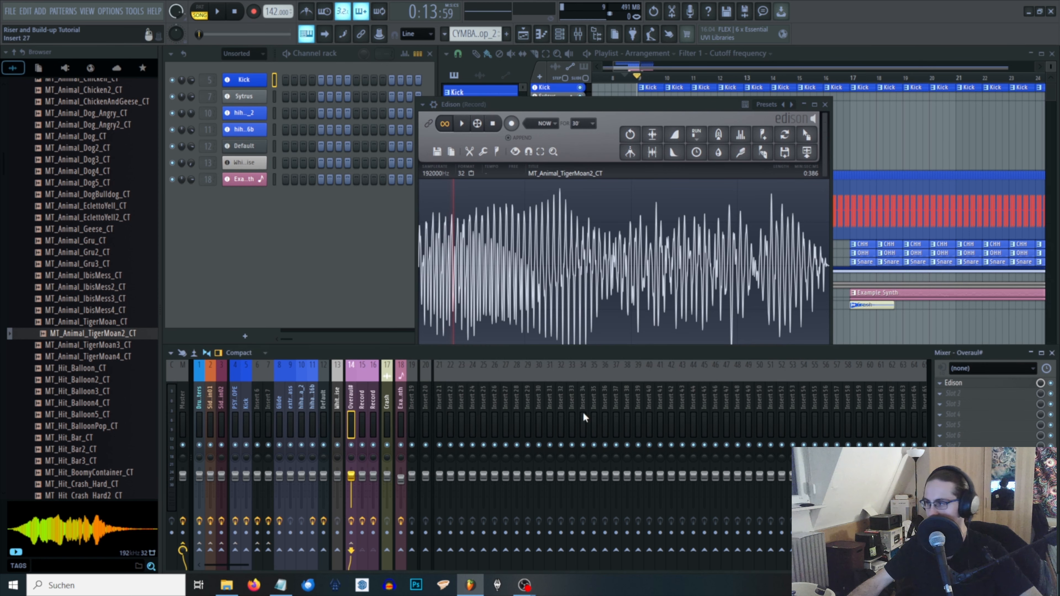
click(980, 387)
click(335, 167)
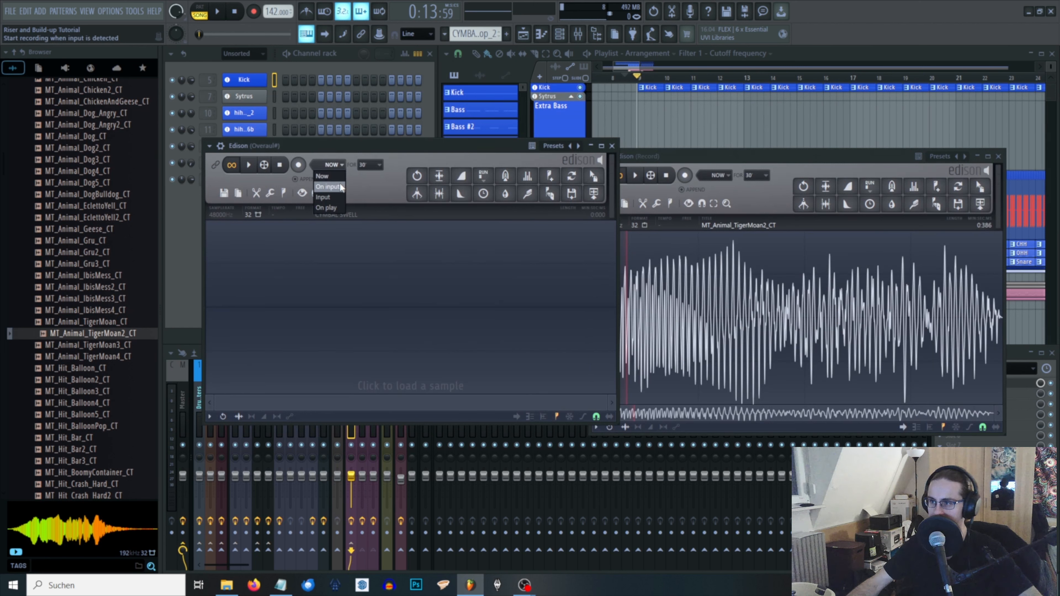
click(334, 176)
click(299, 166)
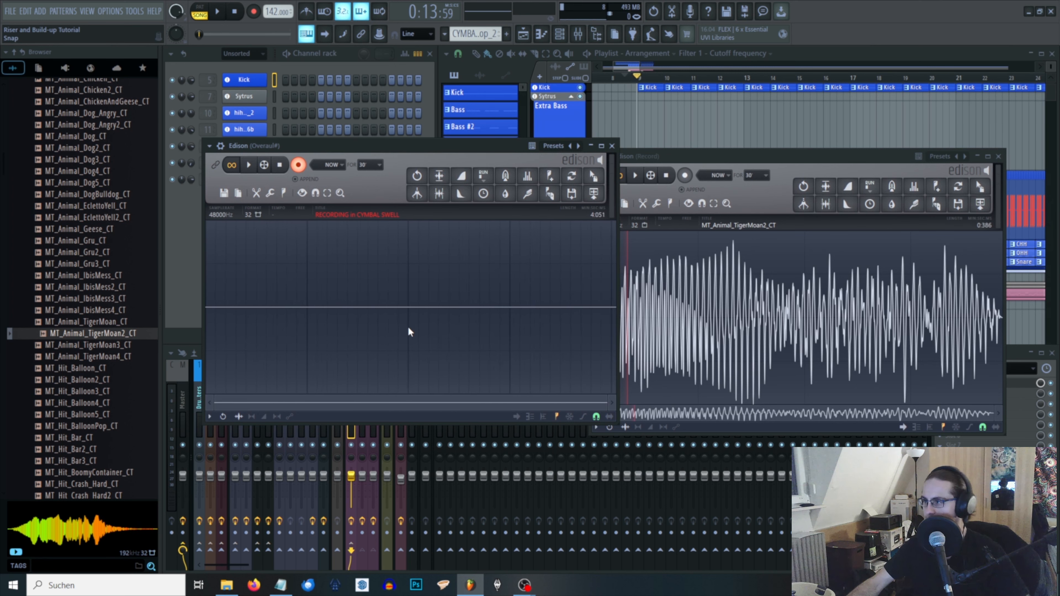
- Scrub the tiger moan clip twice in the Record track's Edison and stop the recording in the Overaul# Edison
drag(682, 156, 591, 173)
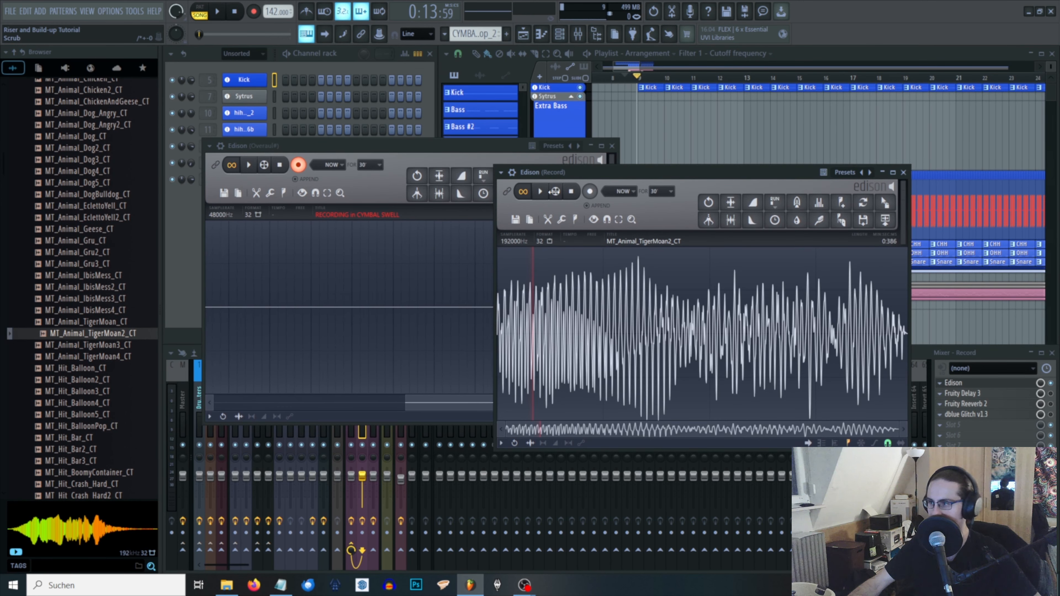
drag(555, 191, 688, 234)
drag(555, 193, 670, 229)
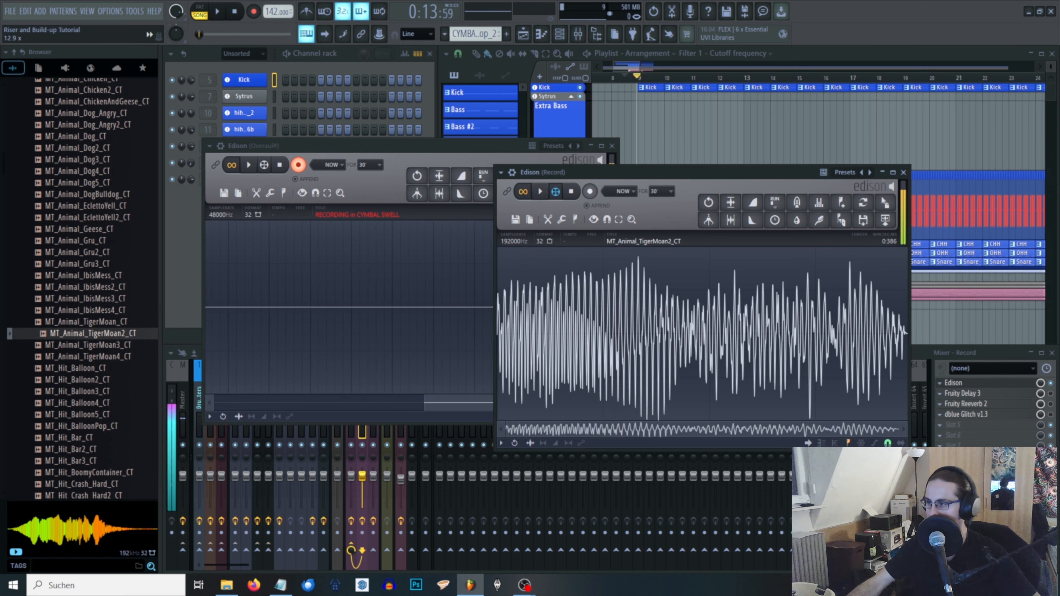
click(492, 266)
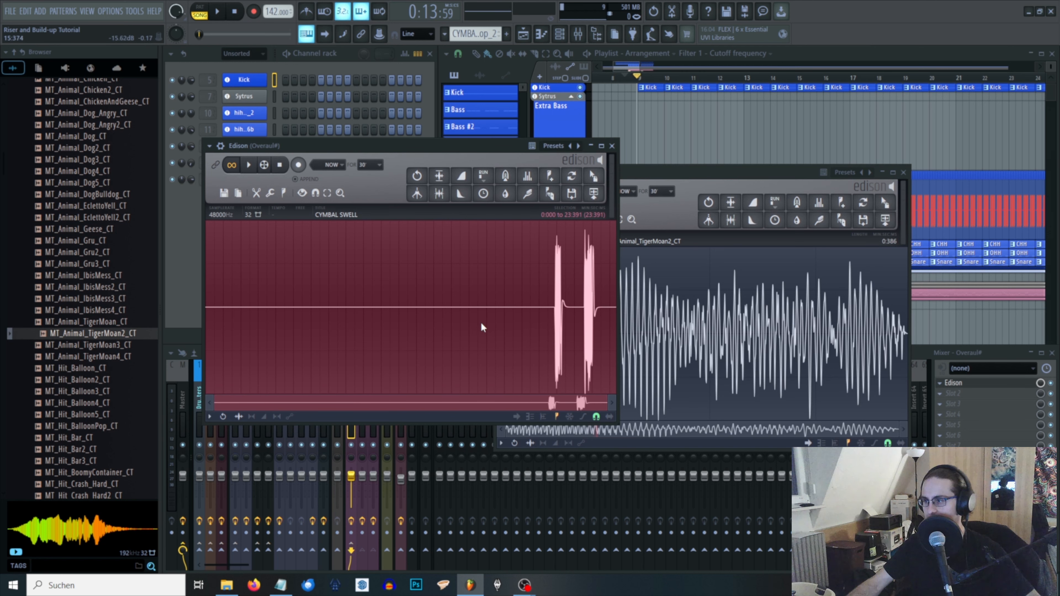
- Trim the Overaul# recording to its last scrubbed burst, deleting everything up to 21.575 and the silent tail, and play it back
scroll(598, 338, up, 4)
drag(341, 149, 390, 188)
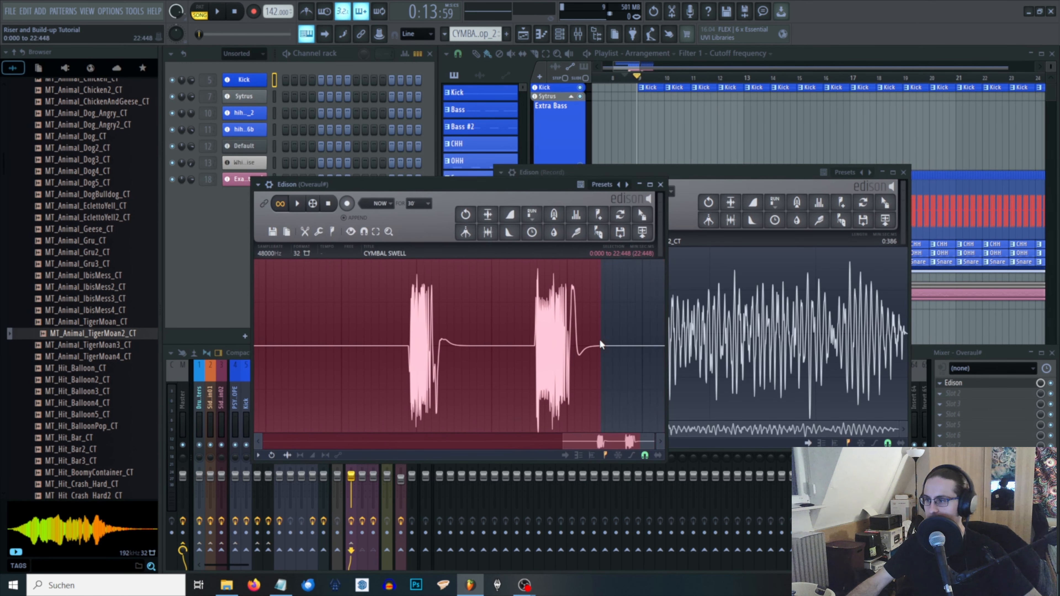
scroll(535, 364, up, 4)
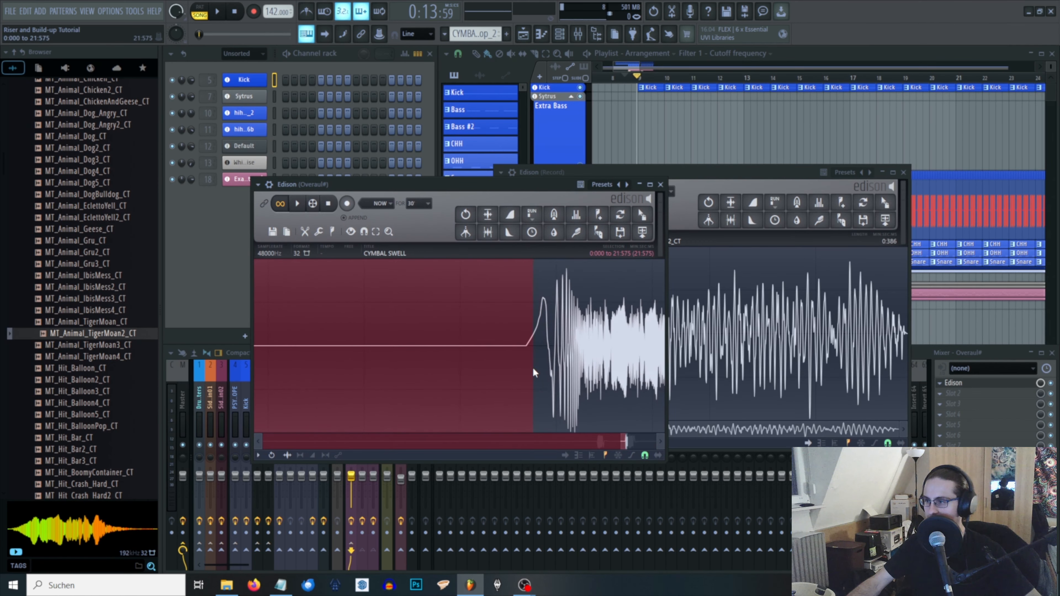
key(Delete)
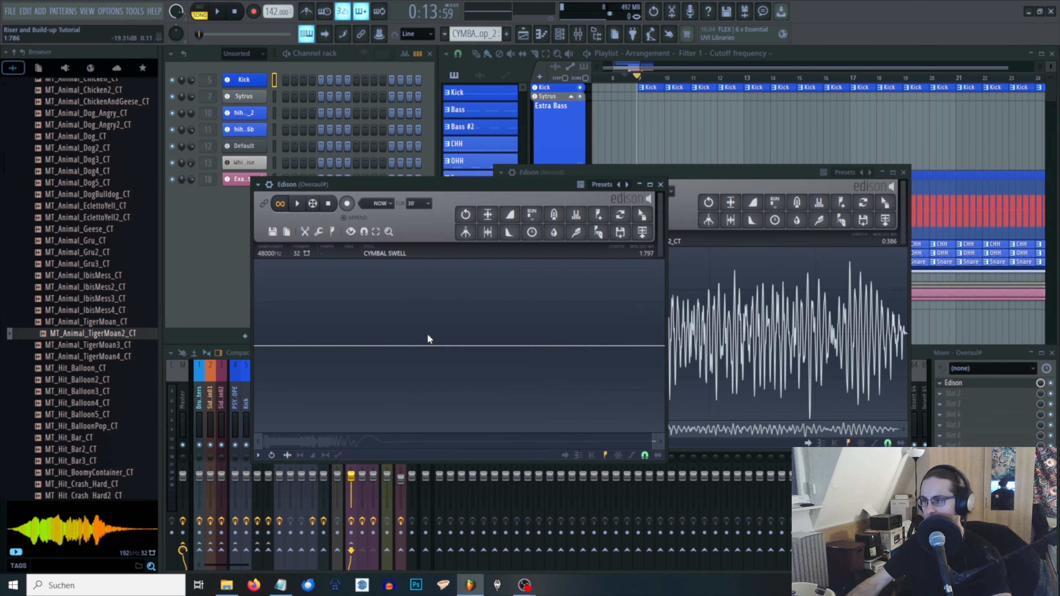
scroll(401, 333, down, 5)
drag(386, 352, 661, 364)
key(Delete)
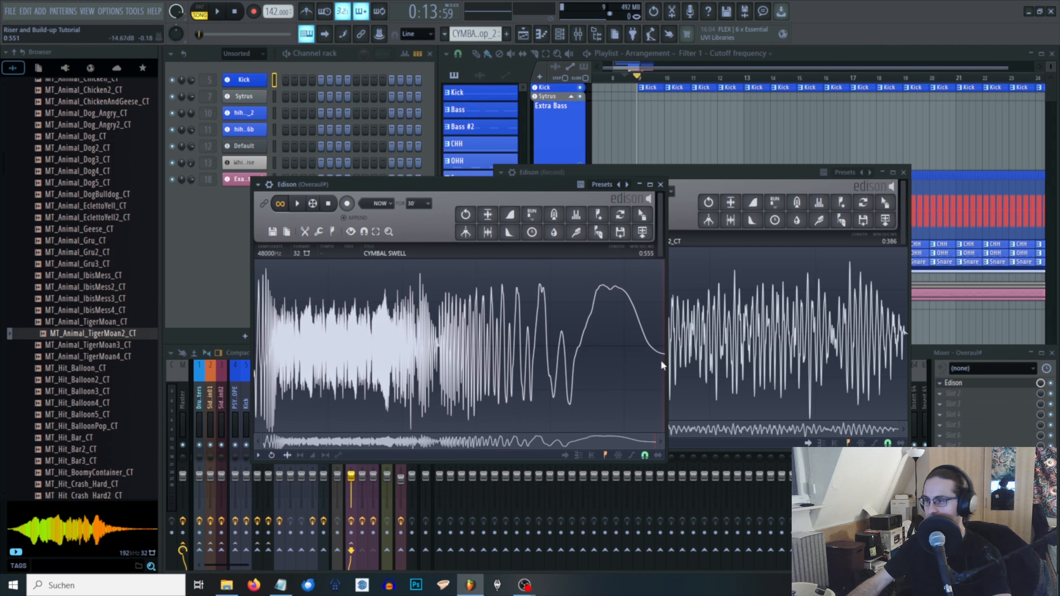
click(299, 206)
click(298, 207)
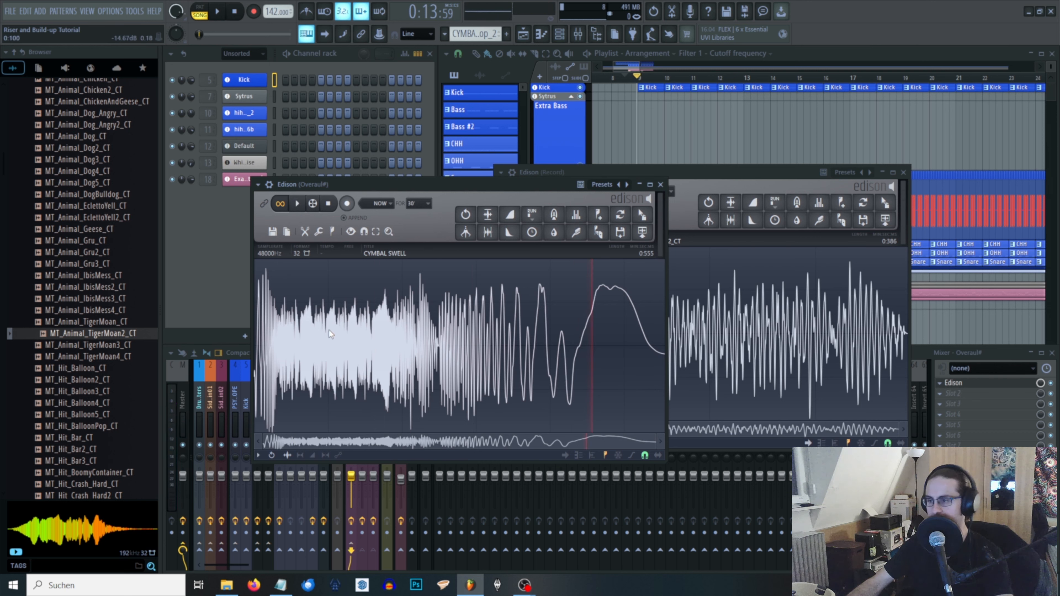
- Select the recording's section from 0.071 to 0.224 and audition it as a loop
drag(308, 336, 333, 337)
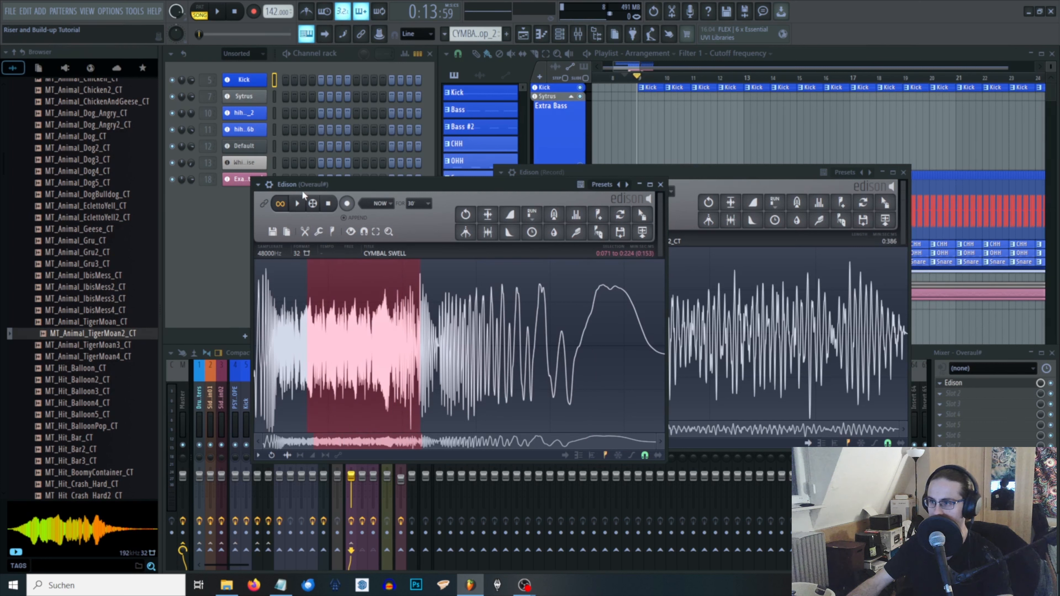
click(298, 204)
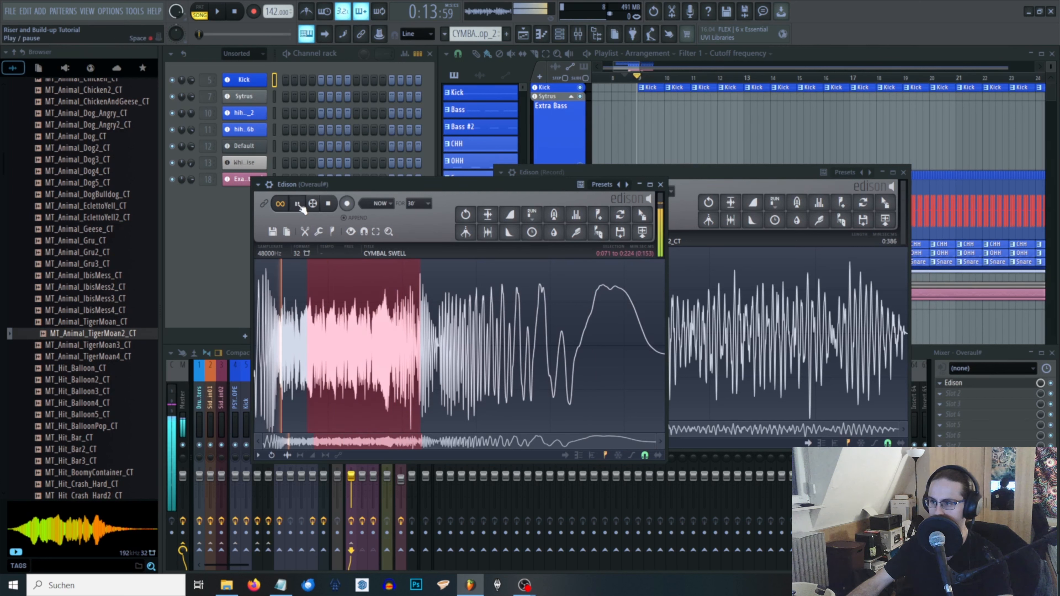
click(298, 205)
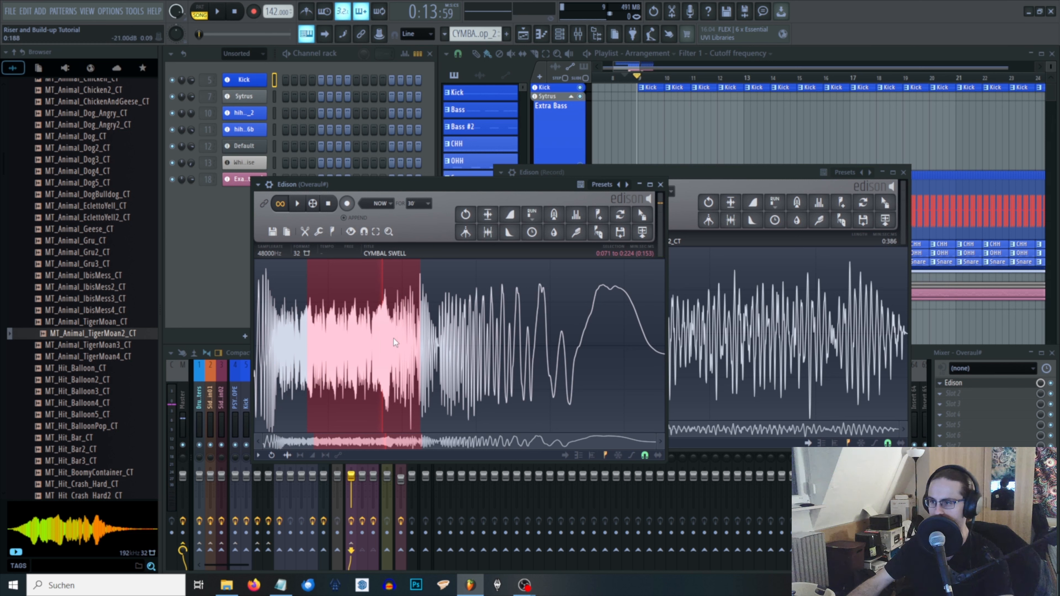
- Shift the loop selection in the recording to 0.132 to 0.265 while playing it back
drag(421, 346, 506, 350)
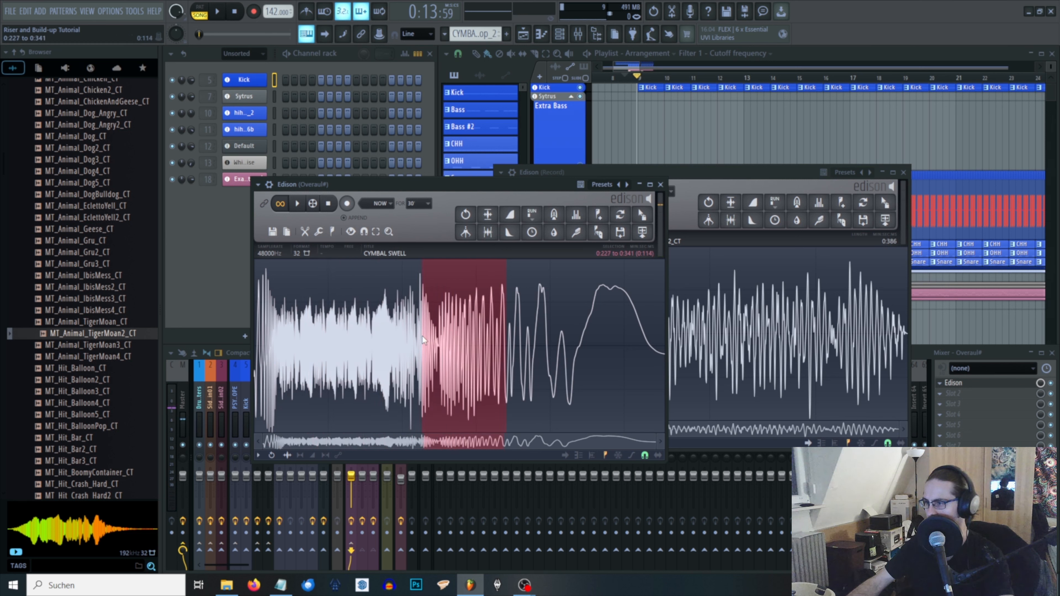
drag(422, 336, 386, 339)
click(298, 204)
drag(505, 343, 449, 343)
drag(374, 338, 352, 327)
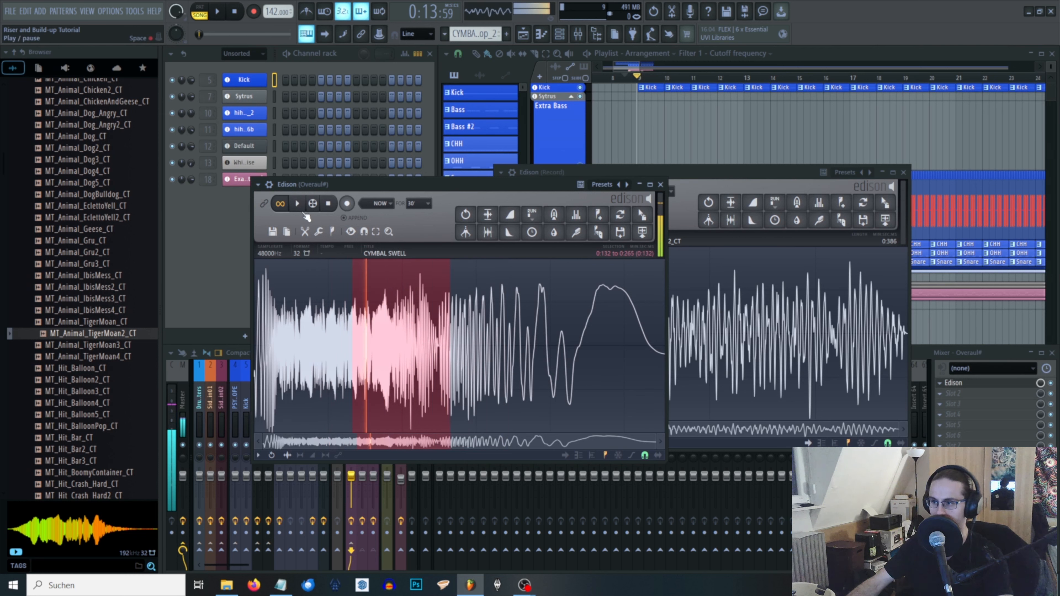
click(297, 204)
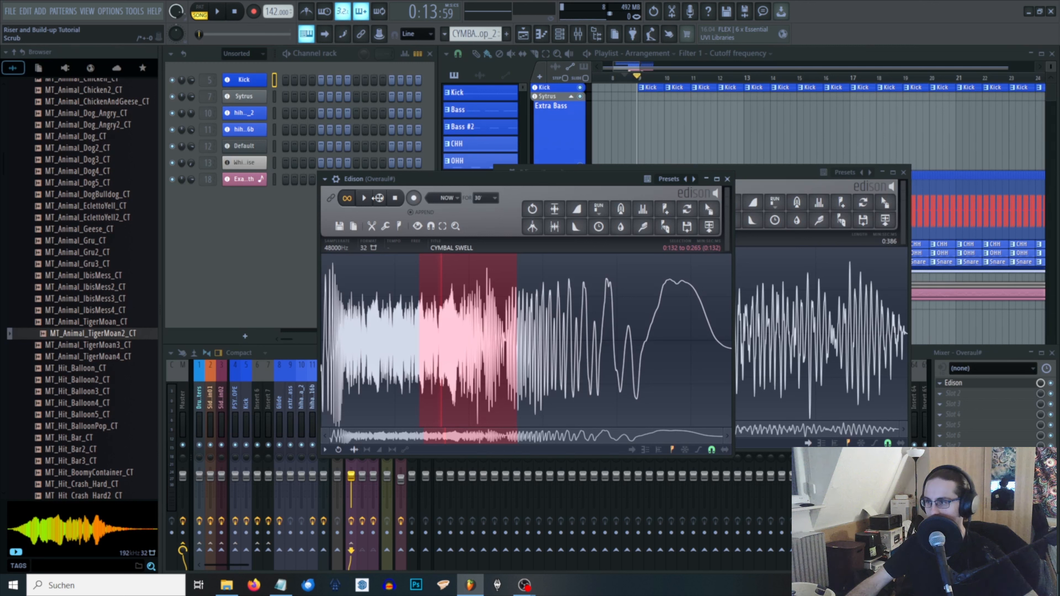
- Scrub the recording, trying a selection from 0.111 to 0.193 and settling on 0.157 to 0.225
drag(379, 198, 385, 198)
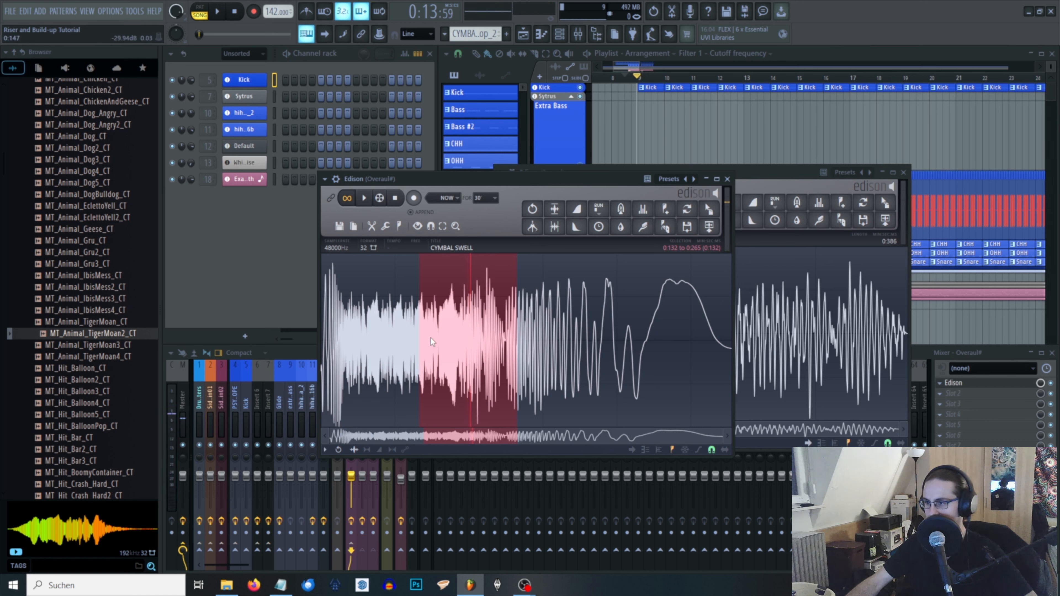
drag(403, 338, 465, 340)
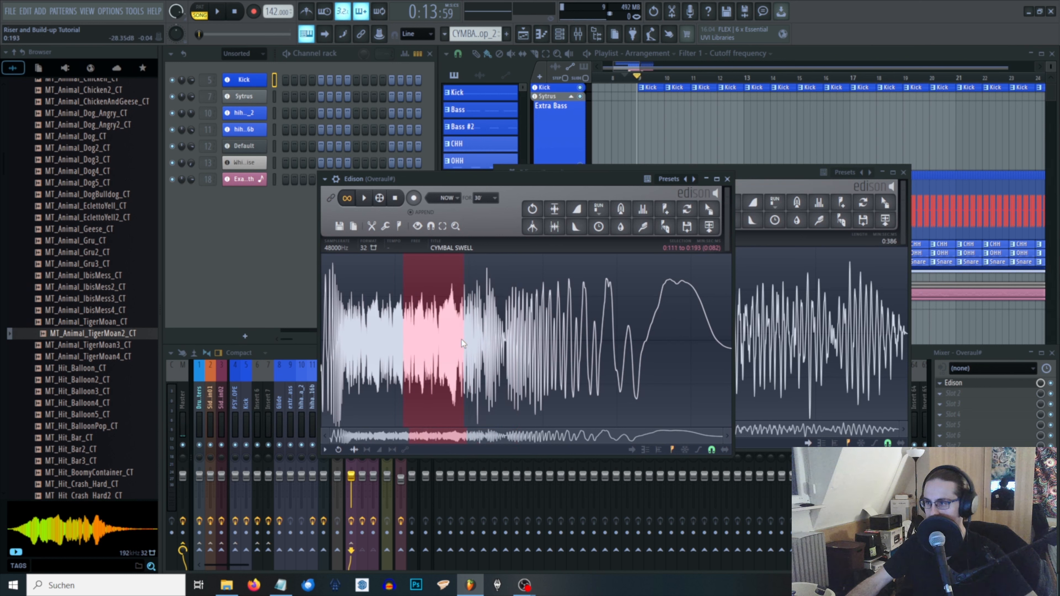
drag(383, 198, 397, 198)
drag(488, 258, 437, 260)
mouse_move(379, 198)
mouse_down()
mouse_move(392, 198)
mouse_move(380, 198)
mouse_up()
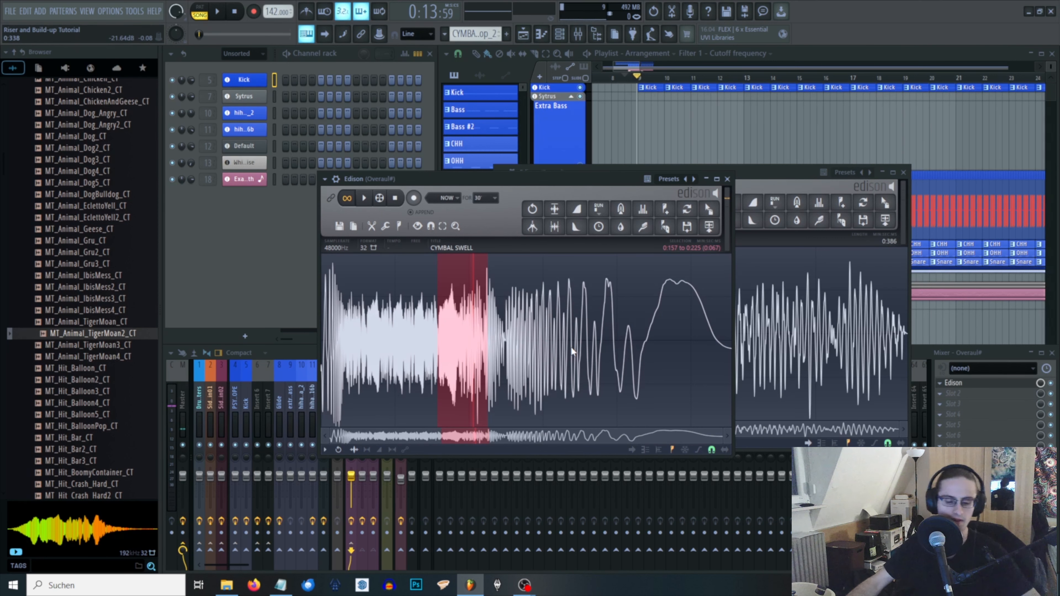
- Trim the recording so that only the selected section remains, and close the Record track's Edison
key(Delete)
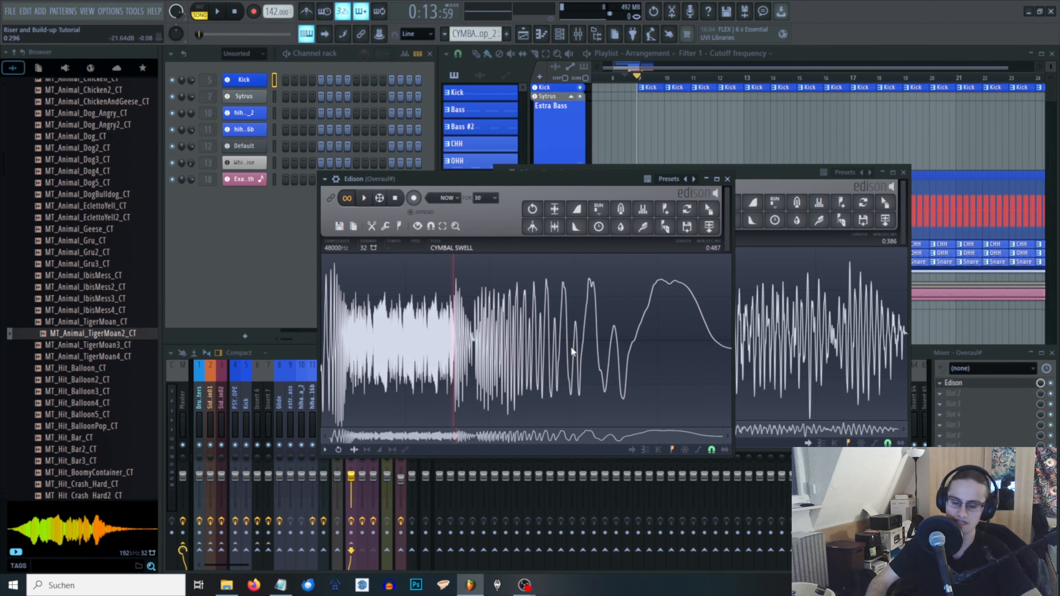
key(ctrl+z)
key(ctrl+z)
click(903, 172)
- Select a tiny sliver at the very end of the trimmed recording and fade it out
click(641, 353)
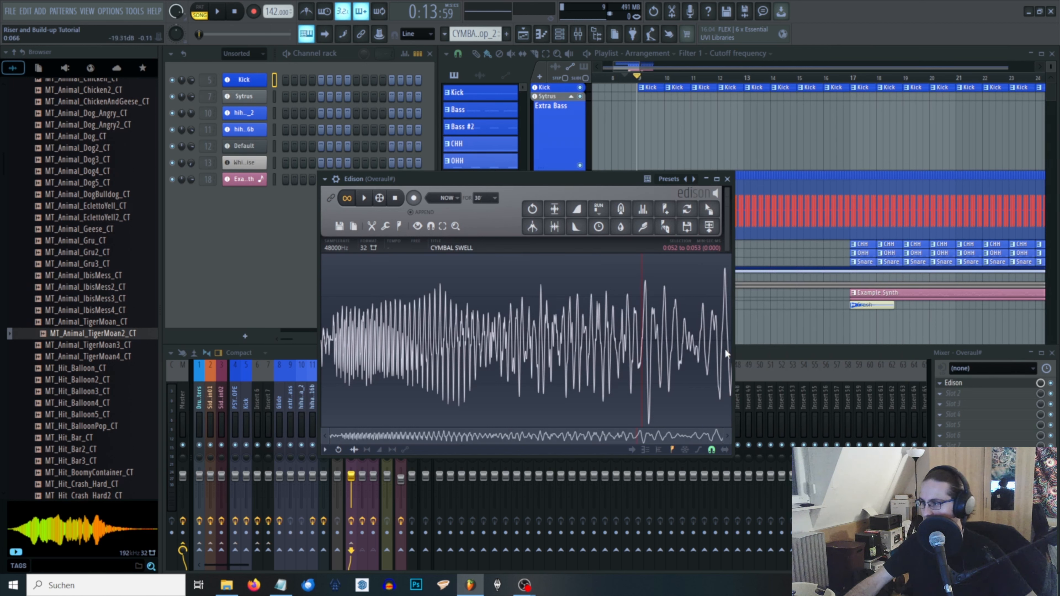
drag(724, 351, 744, 356)
scroll(726, 363, up, 3)
drag(627, 436, 681, 436)
drag(731, 375, 711, 374)
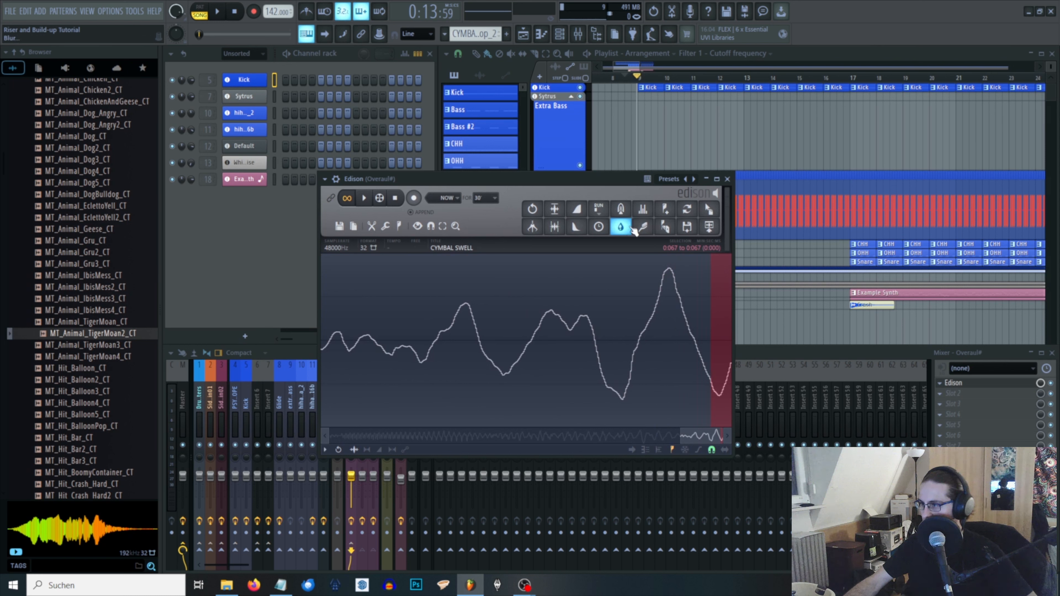
click(585, 225)
- Fade in a tiny sliver at the very start of the recording and play the result back
scroll(686, 373, down, 5)
scroll(332, 339, up, 5)
drag(338, 340, 303, 343)
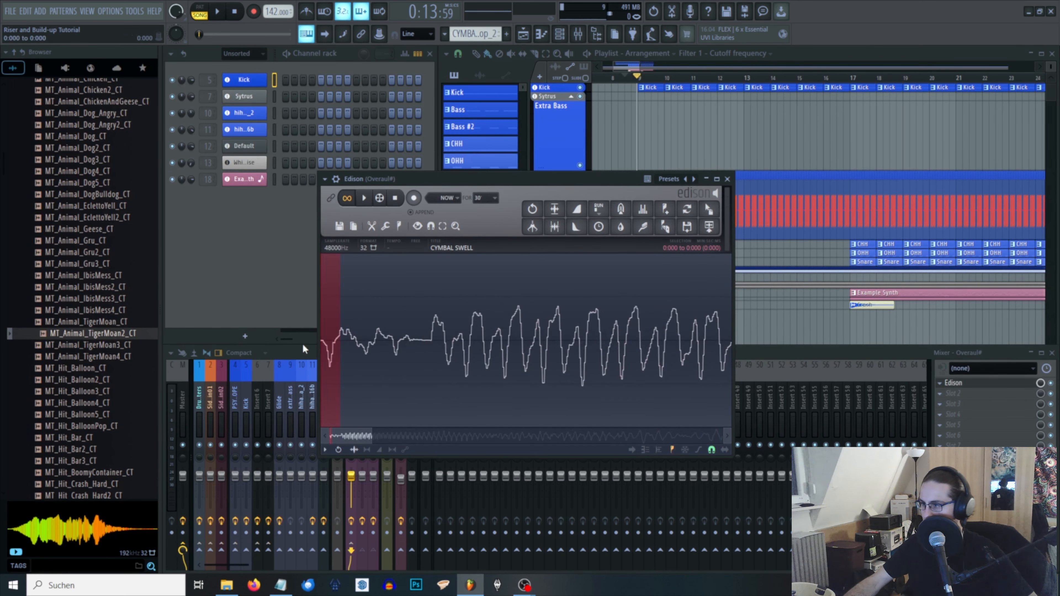
click(577, 211)
click(530, 276)
scroll(468, 296, down, 5)
click(364, 198)
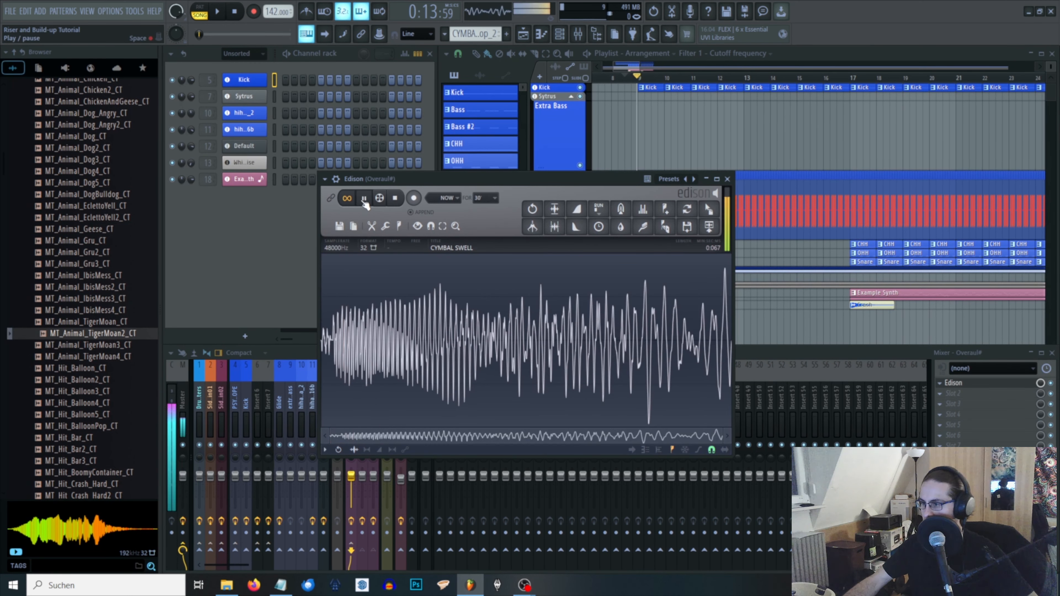
- Select the entire trimmed recording and set it as a loop region
drag(416, 181, 475, 176)
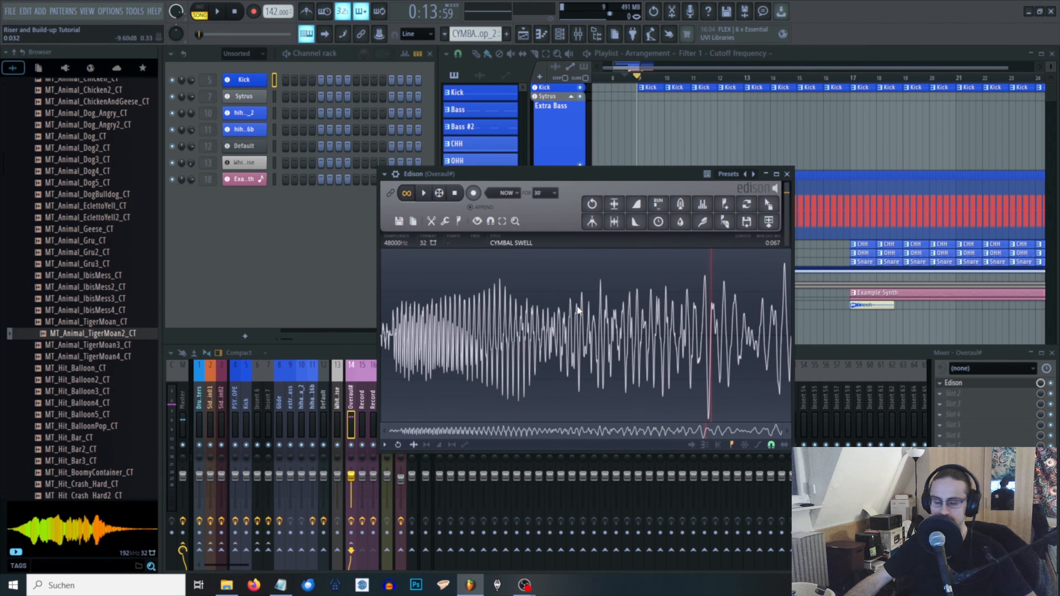
key(ctrl+a)
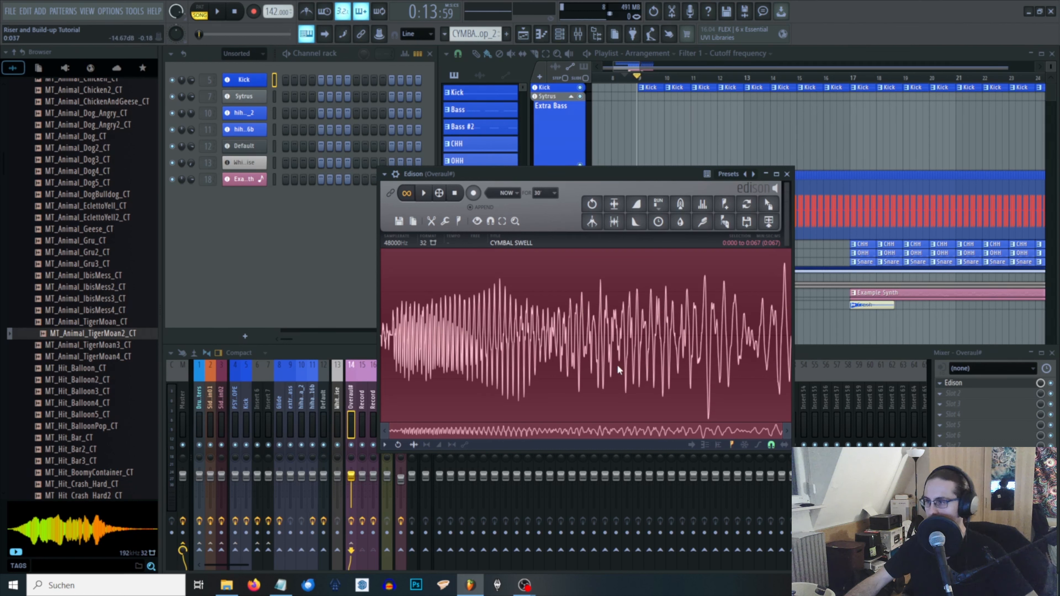
right_click(535, 314)
mouse_move(559, 347)
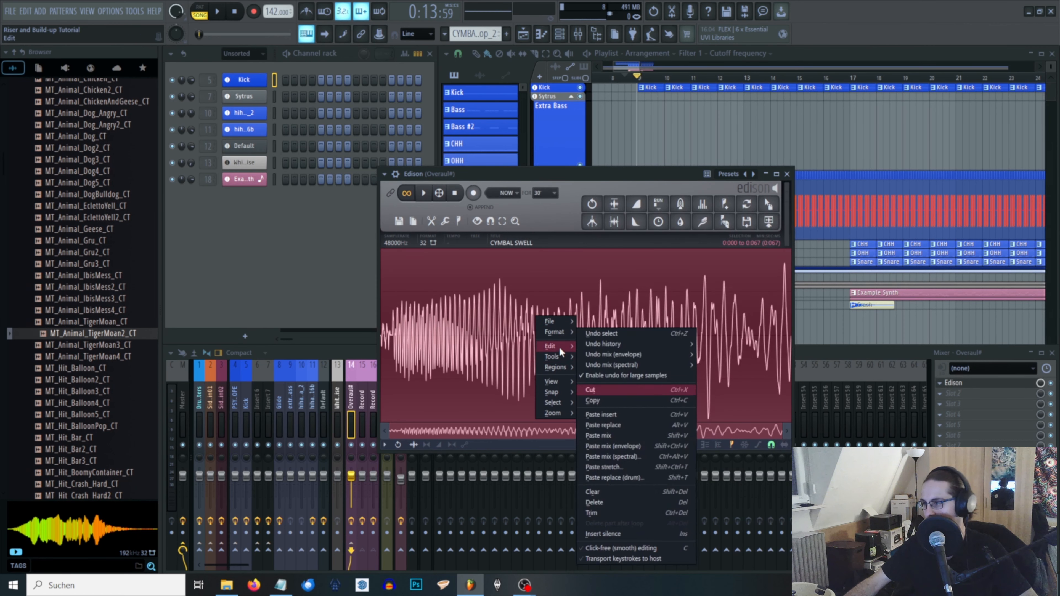
mouse_move(560, 357)
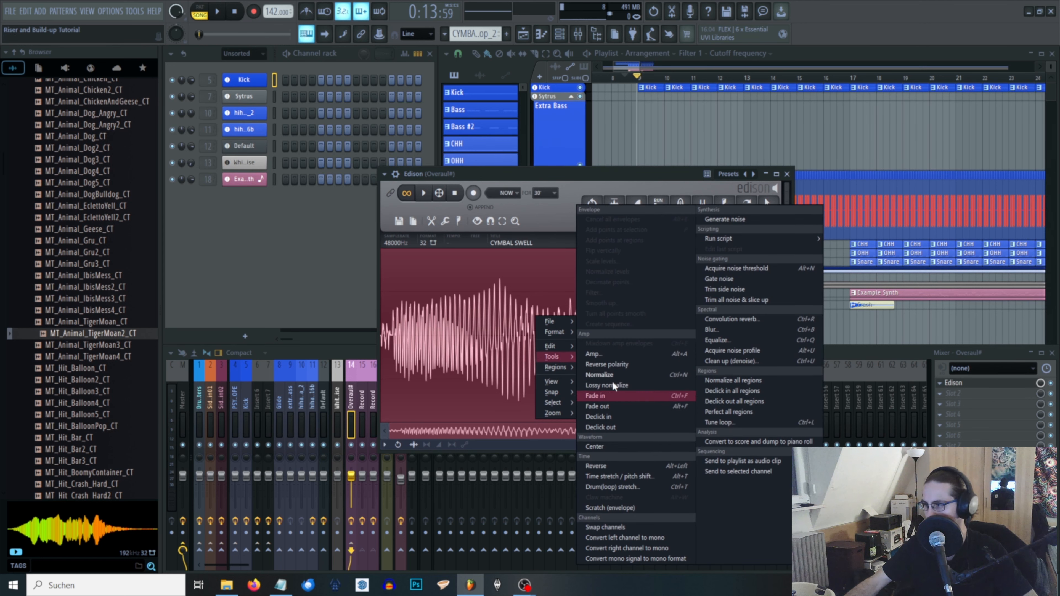
click(790, 421)
click(727, 242)
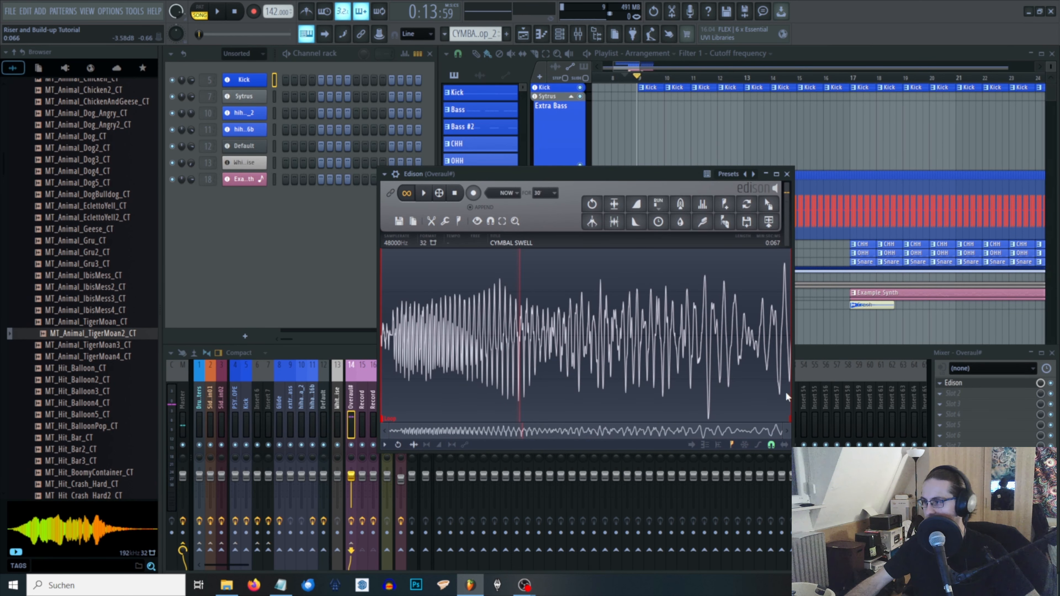
- Place the looped recording on the empty playlist track below Crash as an instrument track and check its sampler settings
drag(533, 174, 397, 151)
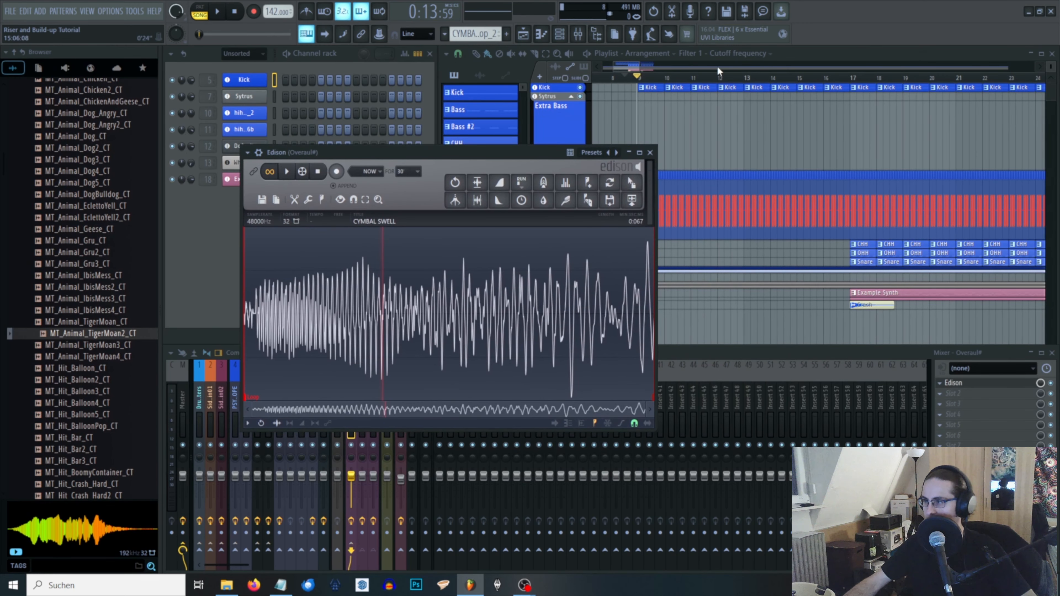
drag(506, 157, 492, 346)
scroll(682, 260, down, 2)
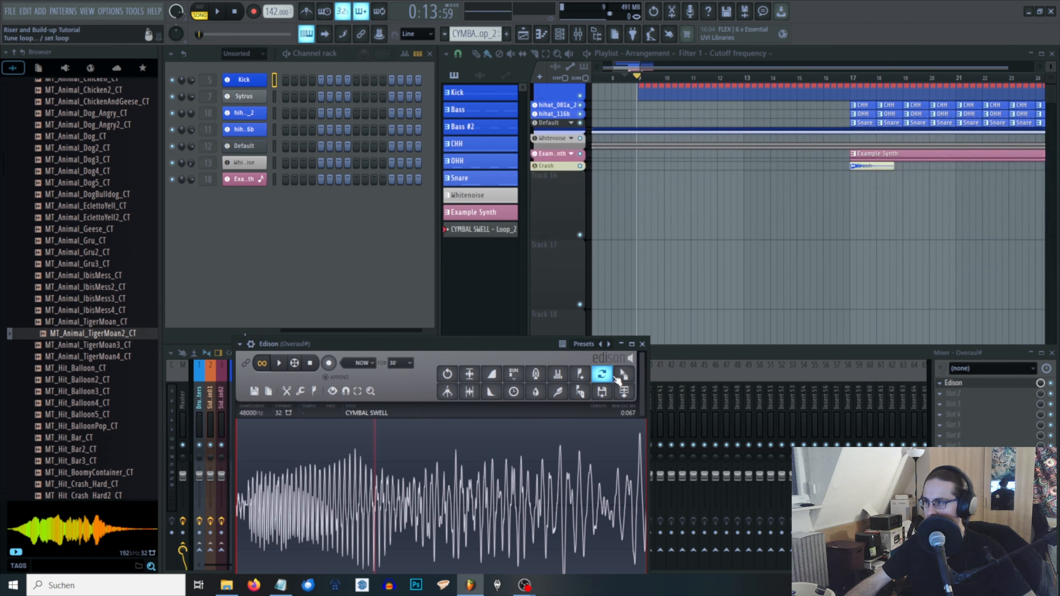
click(624, 378)
drag(613, 328, 557, 207)
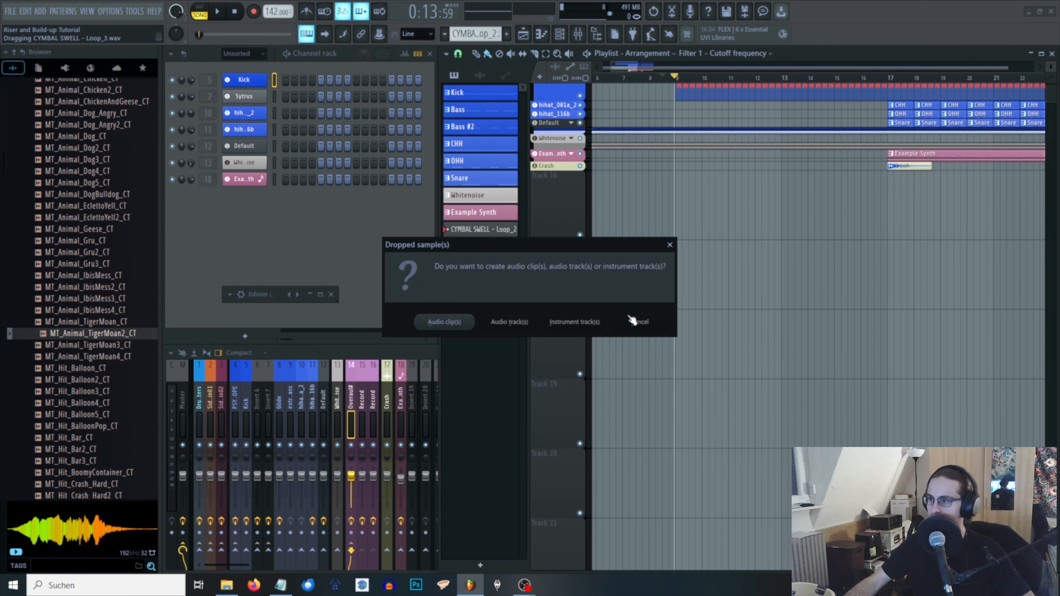
mouse_move(491, 248)
mouse_down()
mouse_move(478, 191)
mouse_move(432, 221)
mouse_move(506, 216)
mouse_move(476, 237)
mouse_up()
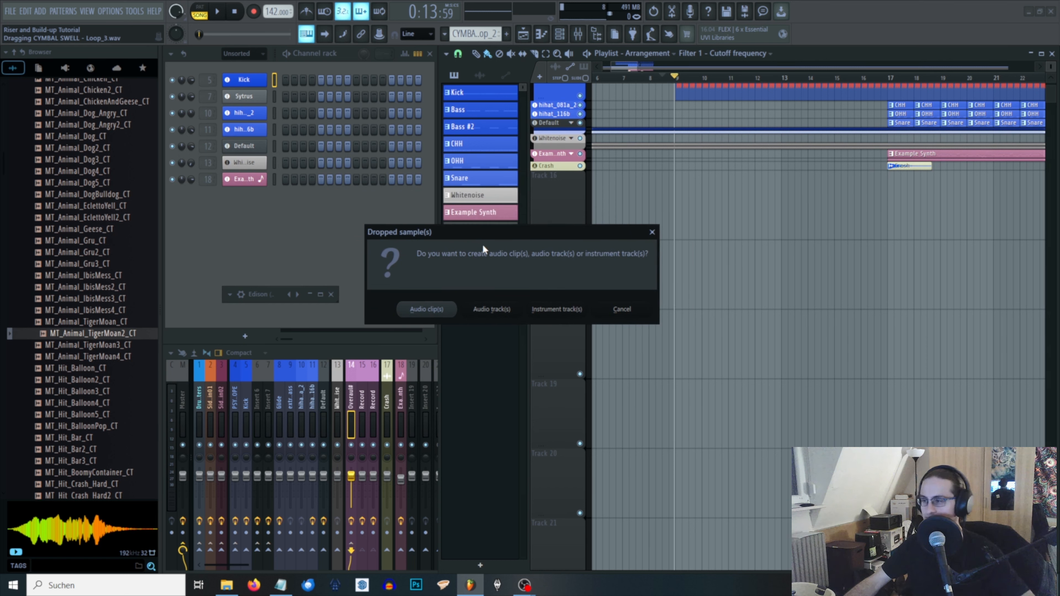
click(556, 316)
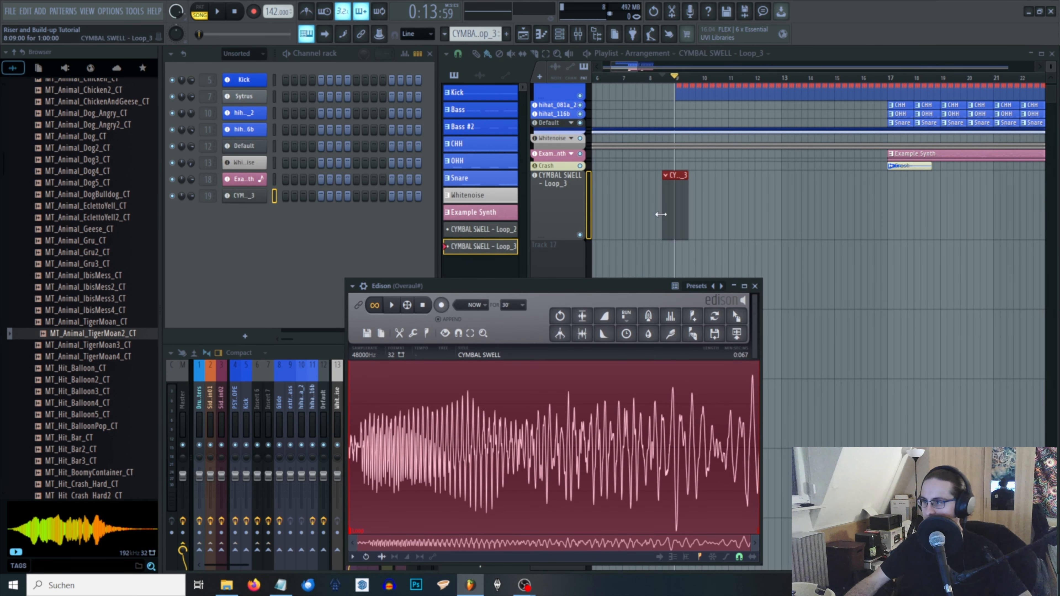
click(246, 196)
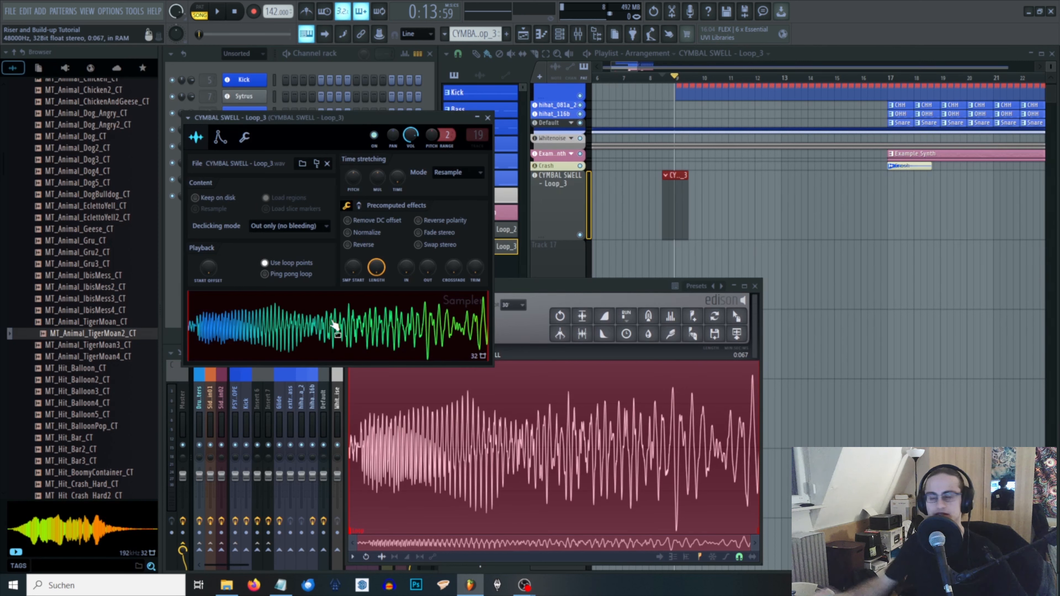
click(487, 118)
- Select the new instrument's mixer track 19 and close the Overaul# Edison
drag(291, 422, 426, 423)
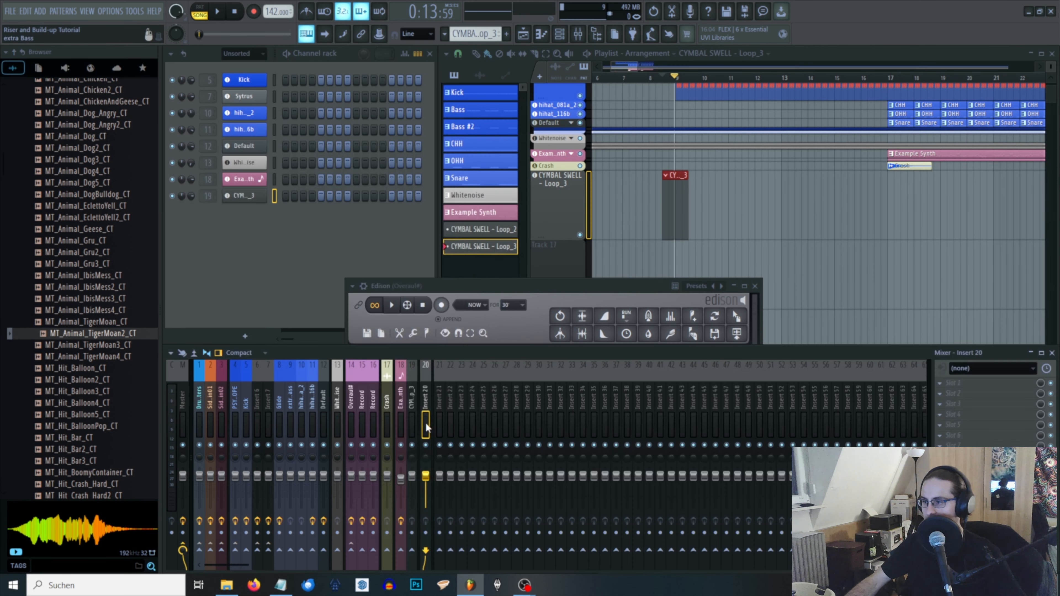
click(411, 421)
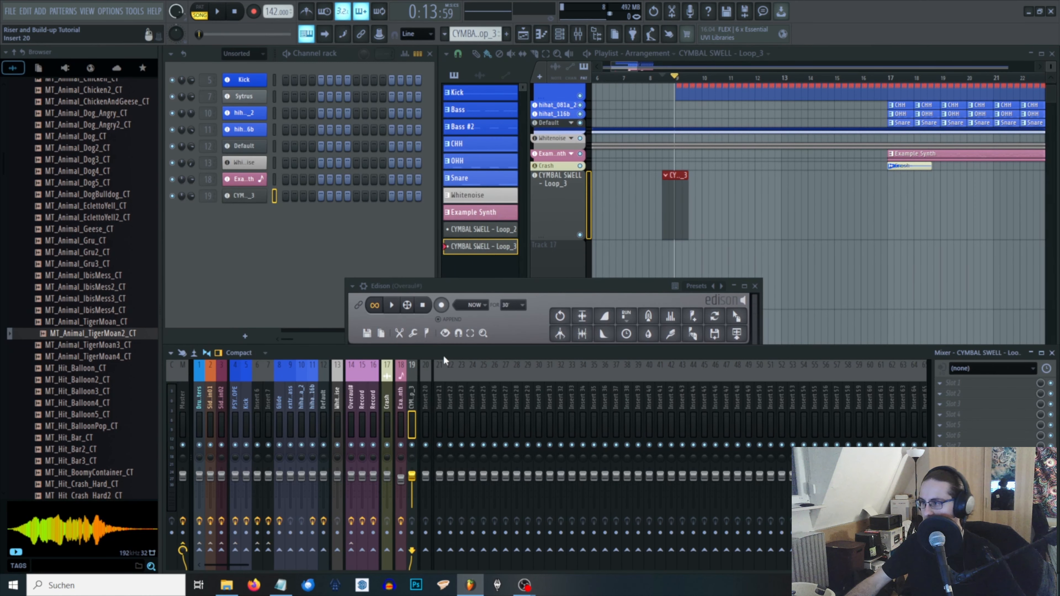
click(761, 296)
click(754, 286)
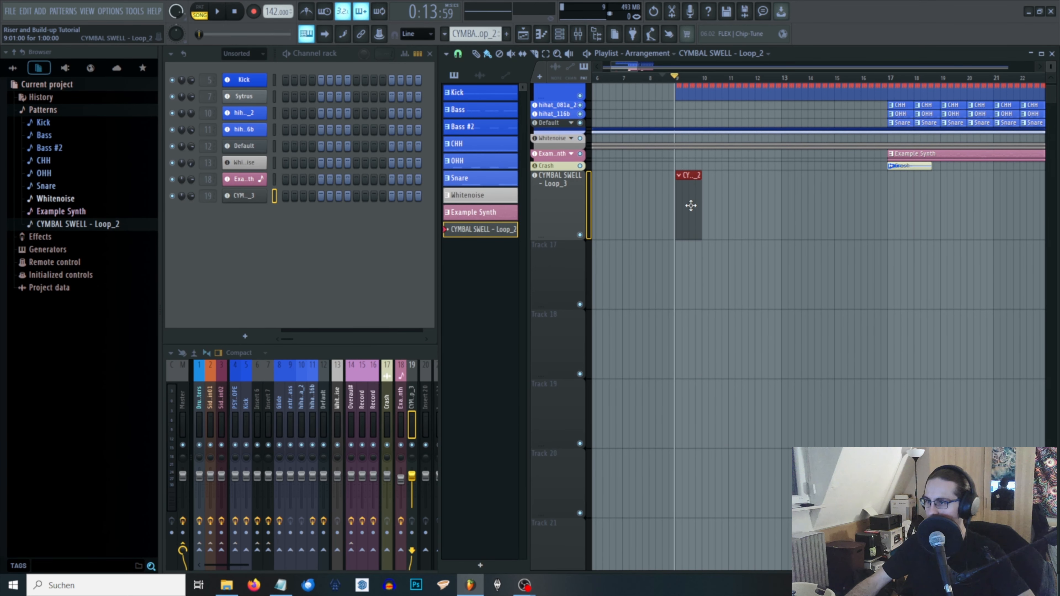
- Fill the CYMBAL SWELL - Loop_2 pattern at bar 9 with repeated two-step C5 notes for the new instrument, covering eight bars
double_click(690, 205)
ctrl+right_click(678, 313)
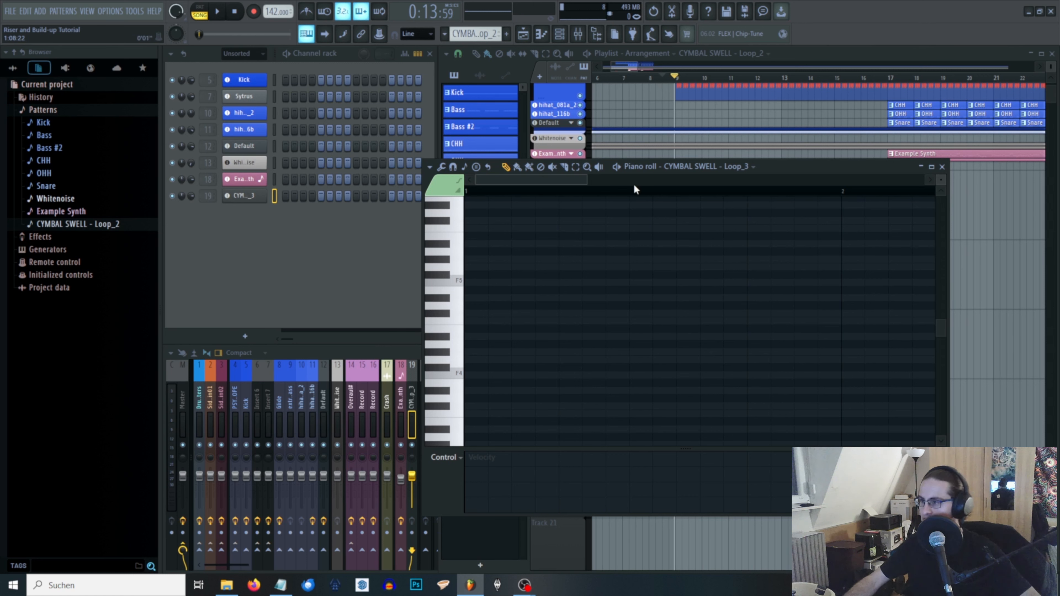
click(474, 321)
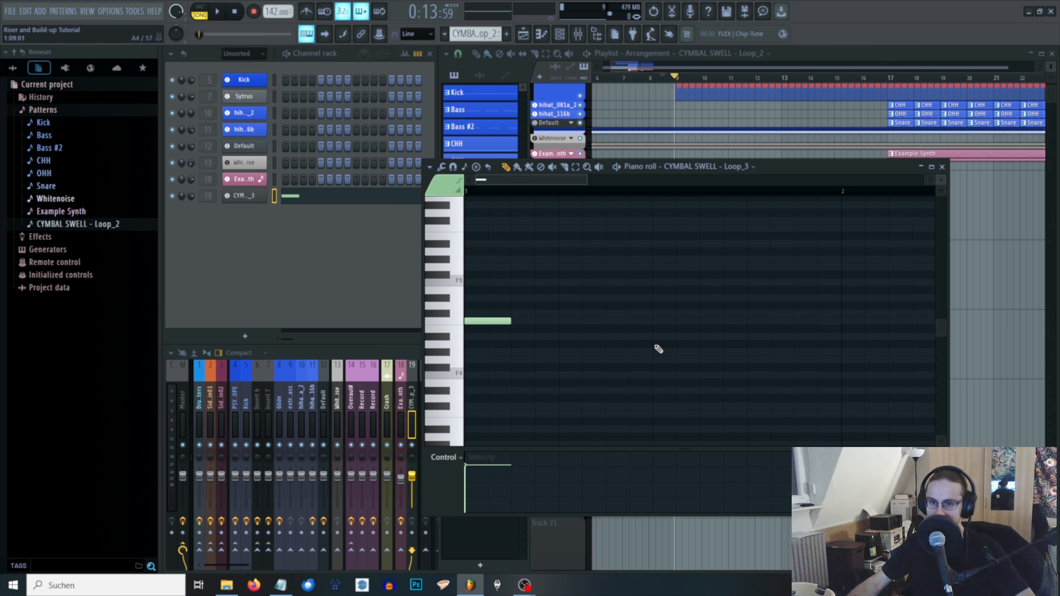
key(ctrl+a)
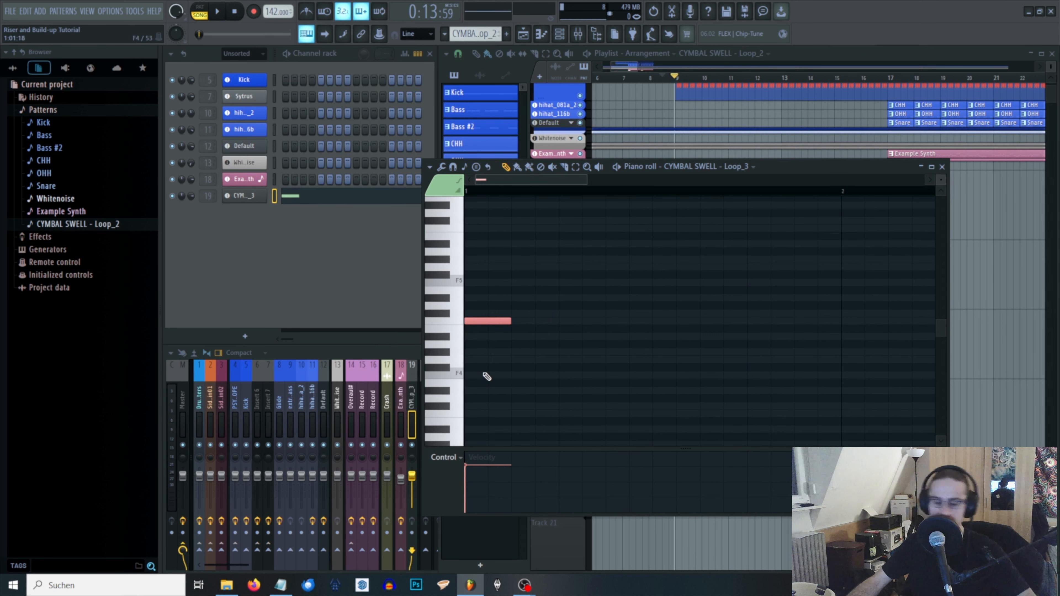
key(ctrl+b)
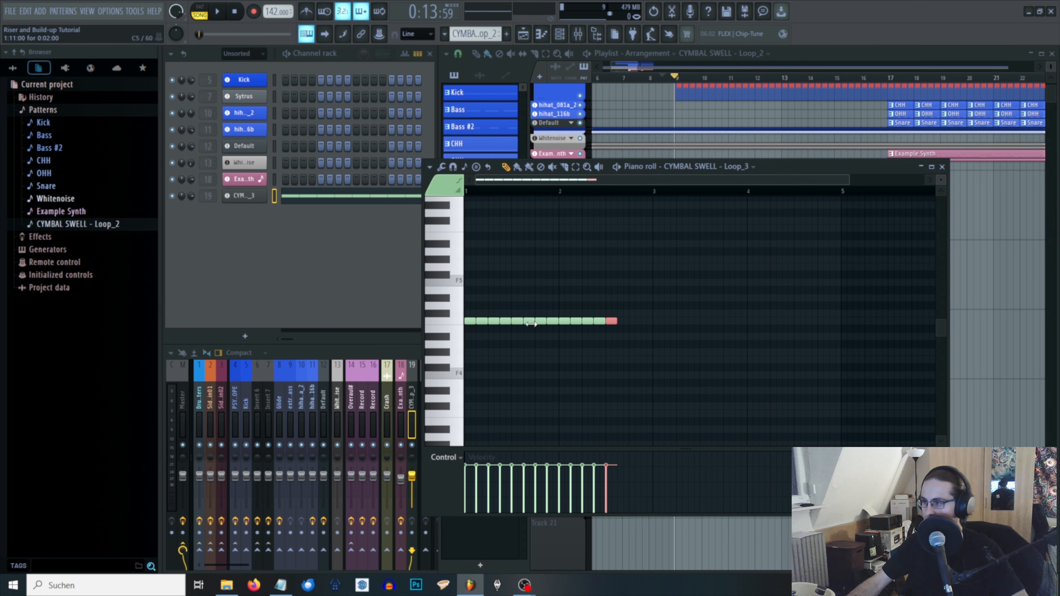
drag(867, 166, 796, 169)
key(F7)
scroll(902, 306, down, 1)
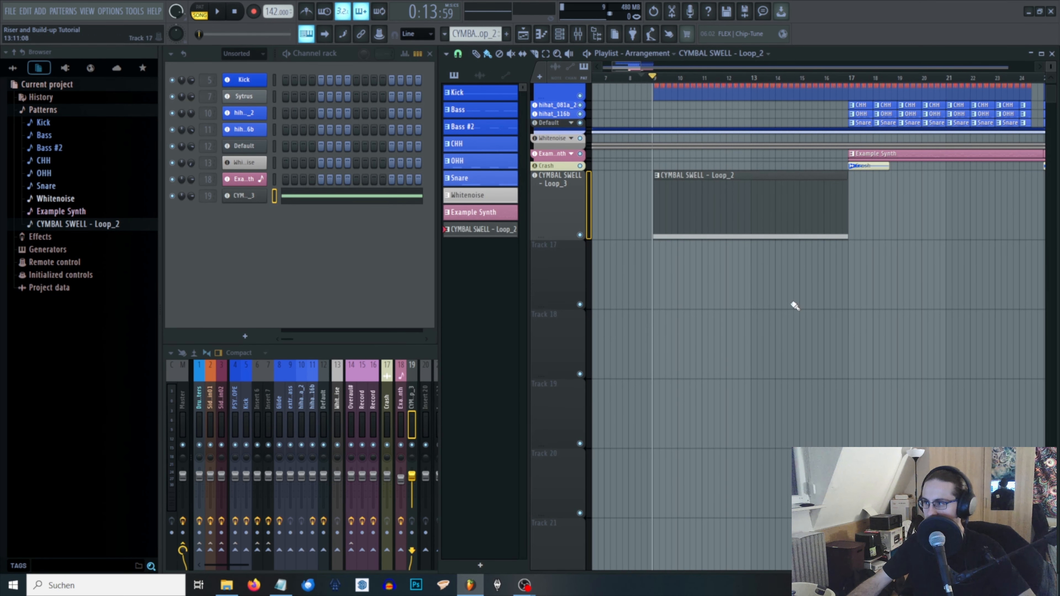
- Select the playlist range from bar 9 to bar 17 and open the CYMBAL SWELL - Loop_3 channel's settings
scroll(761, 251, up, 3)
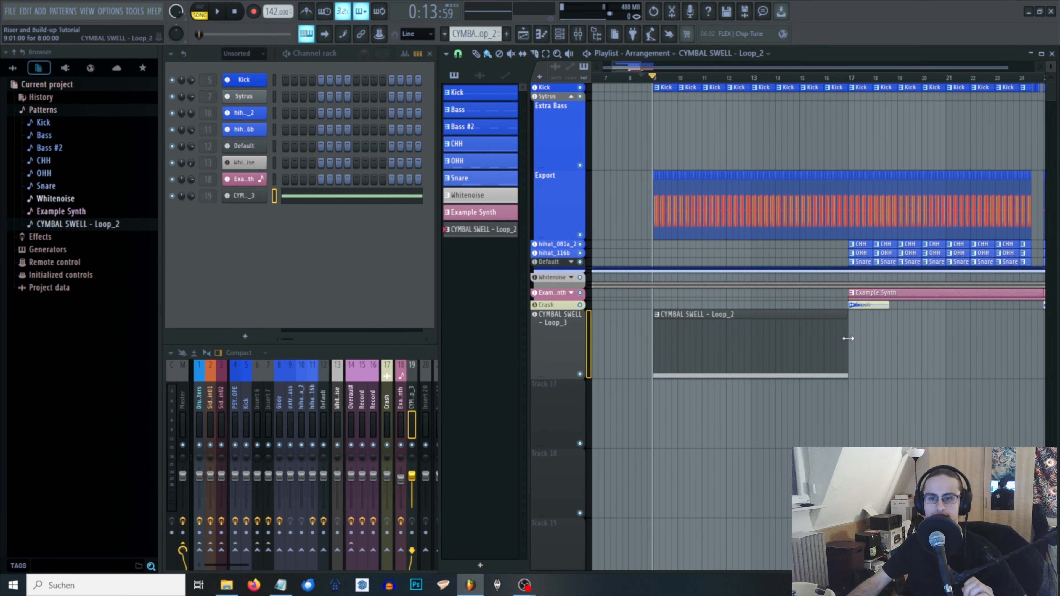
click(849, 78)
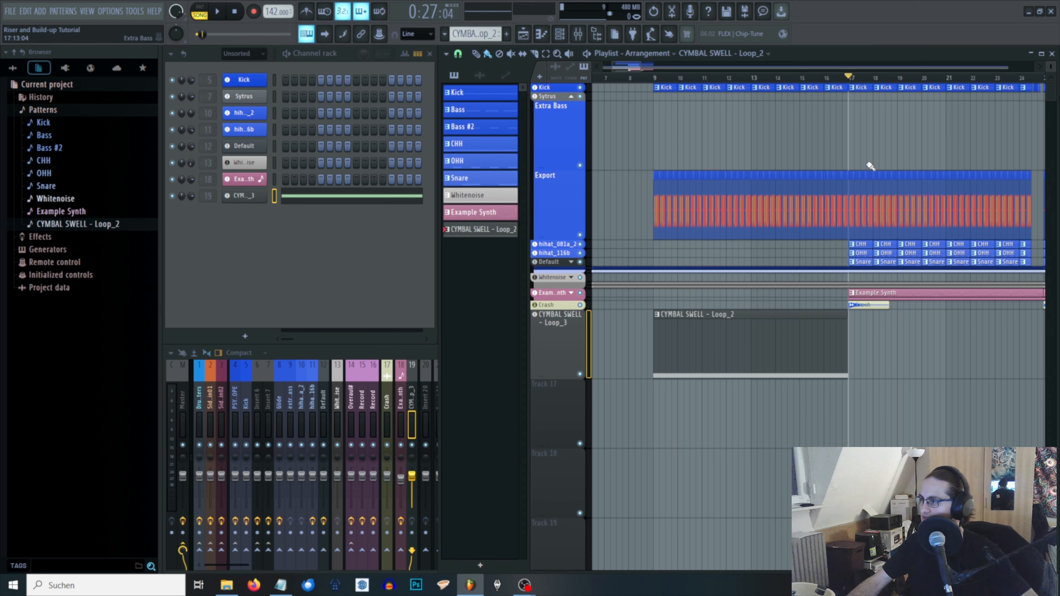
scroll(868, 165, up, 5)
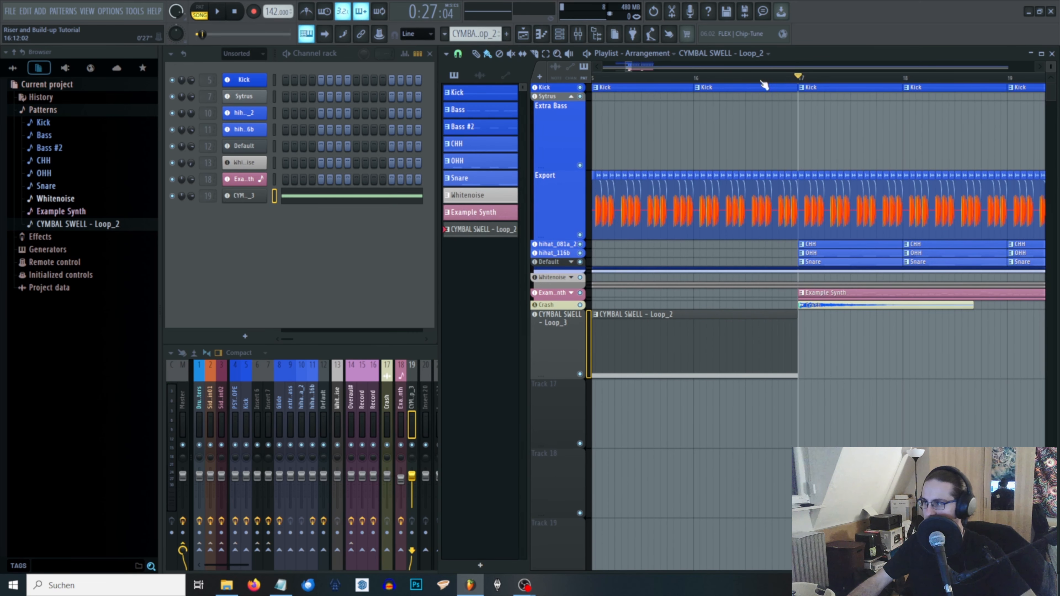
scroll(824, 257, up, 3)
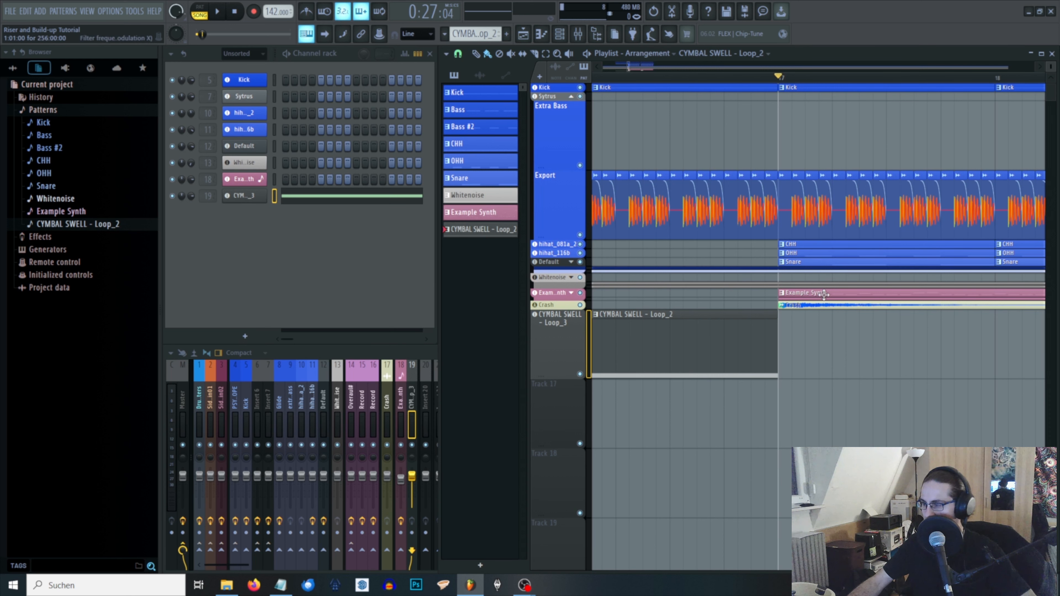
scroll(703, 352, down, 2)
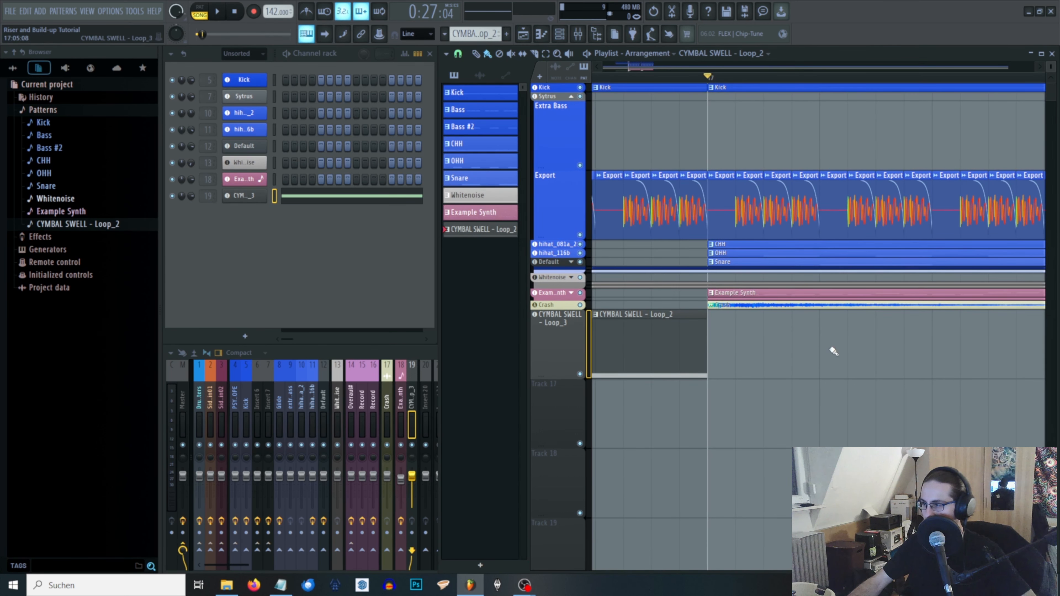
scroll(832, 351, down, 4)
scroll(630, 333, up, 3)
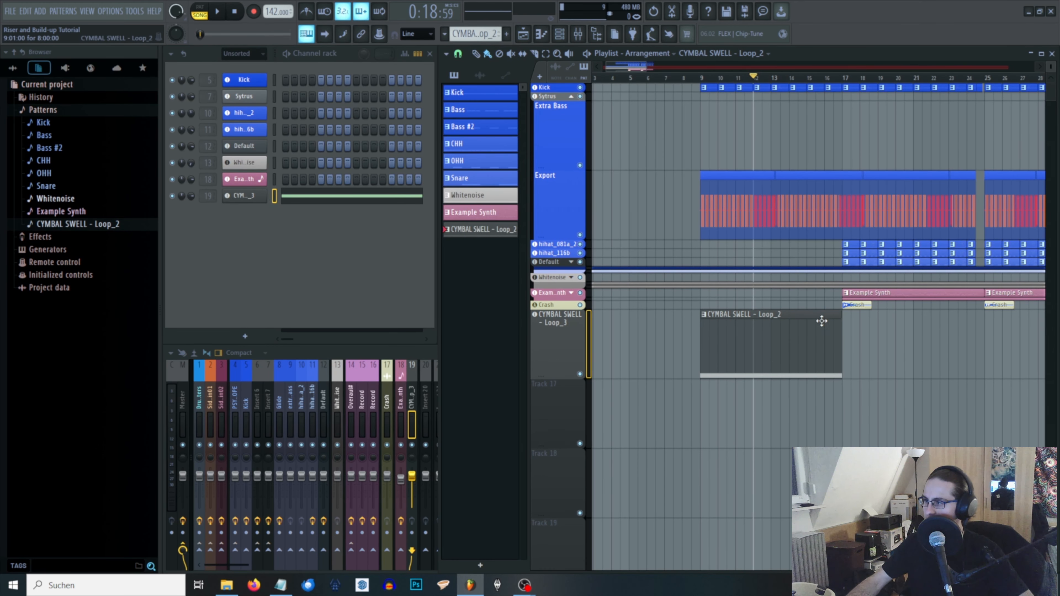
drag(841, 79, 703, 77)
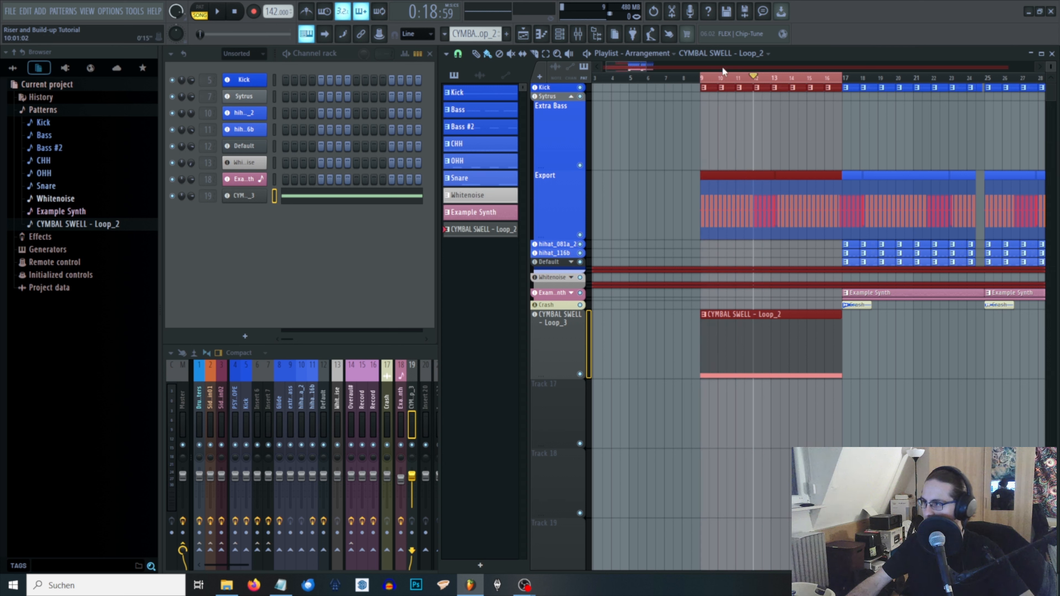
click(243, 196)
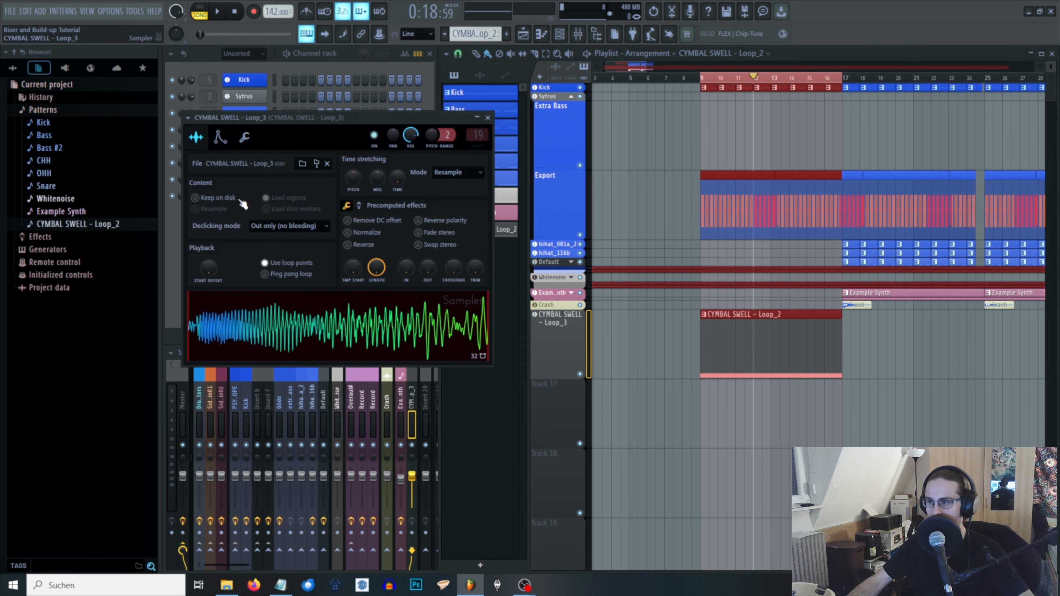
- Set the CYMBAL SWELL - Loop_3 channel's pitch range to 48 and create automation clips for its pitch and volume
click(339, 336)
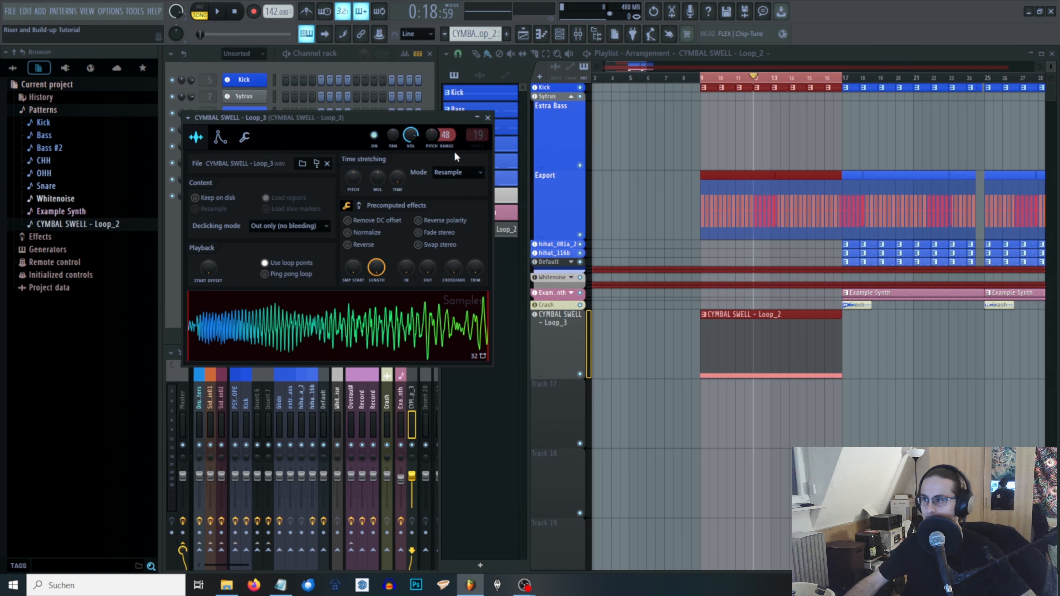
drag(415, 119, 441, 131)
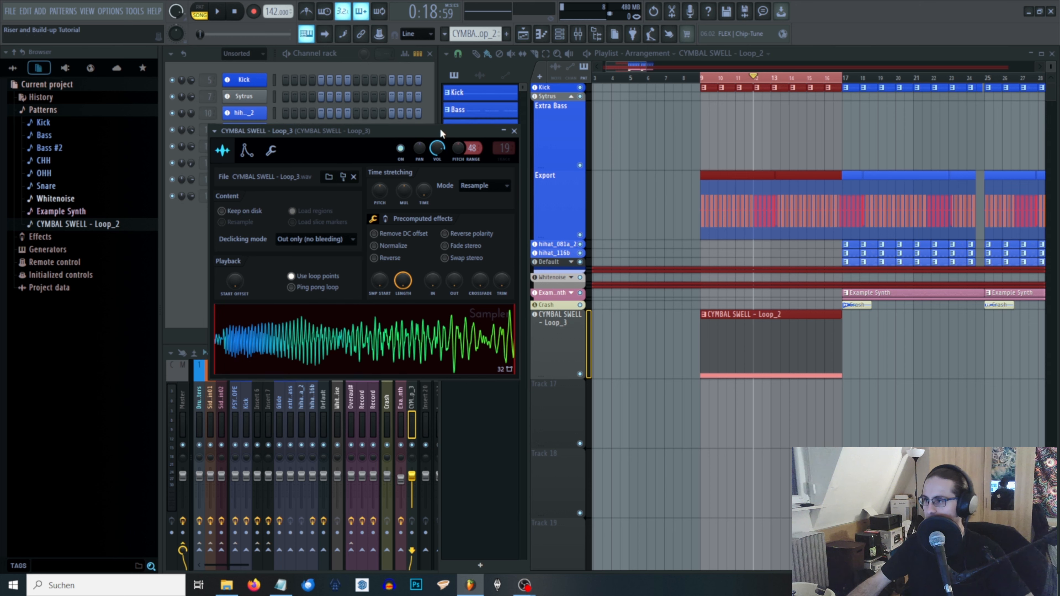
right_click(454, 146)
click(493, 229)
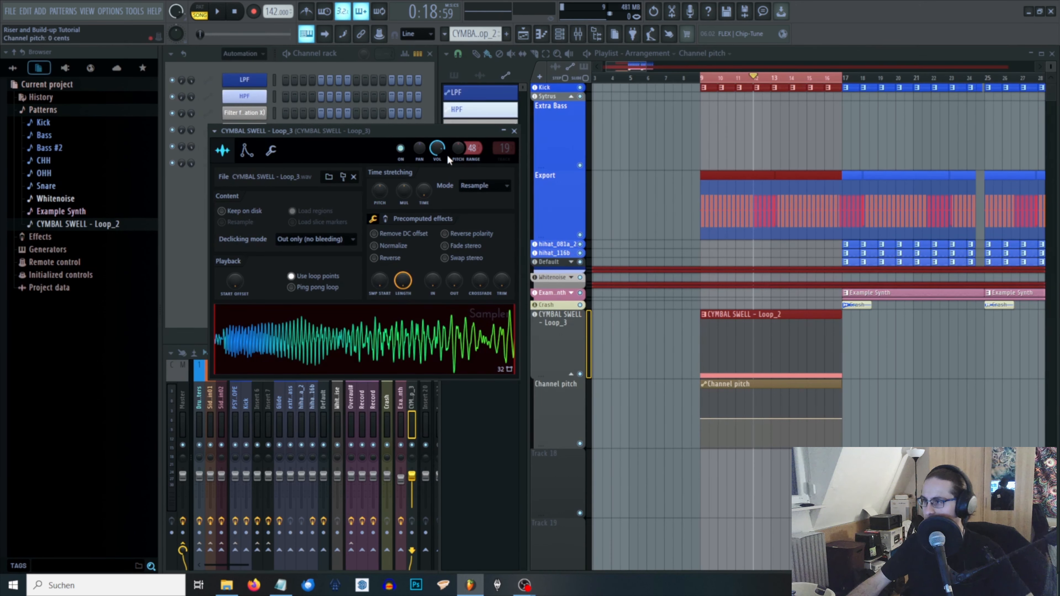
right_click(437, 148)
click(476, 231)
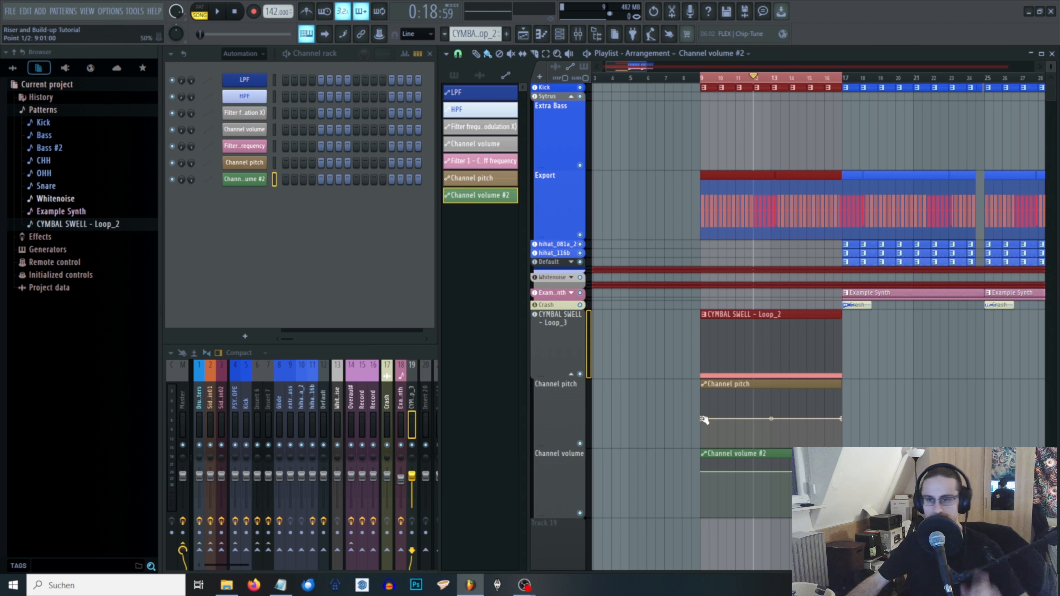
- Shape the channel pitch automation as a curve rising to 75% at bar 17 and lower the volume clip's start point
drag(703, 419, 702, 430)
drag(843, 419, 844, 405)
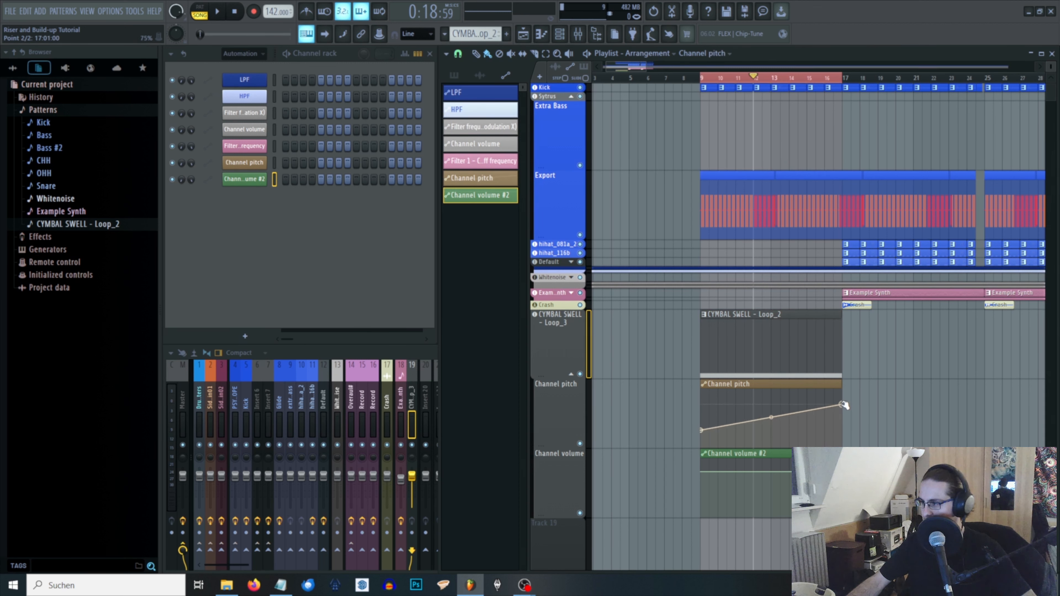
drag(770, 418, 703, 494)
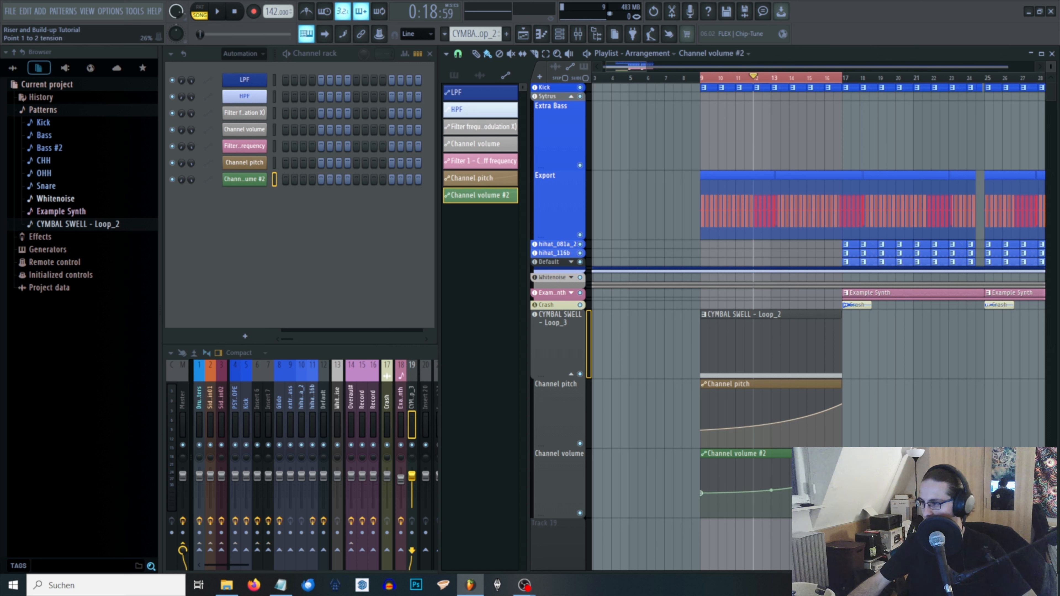
- Solo the CYMBAL SWELL - Loop_3 track with its pitch and volume automation tracks and listen to the riser
ctrl+click(580, 373)
click(580, 444)
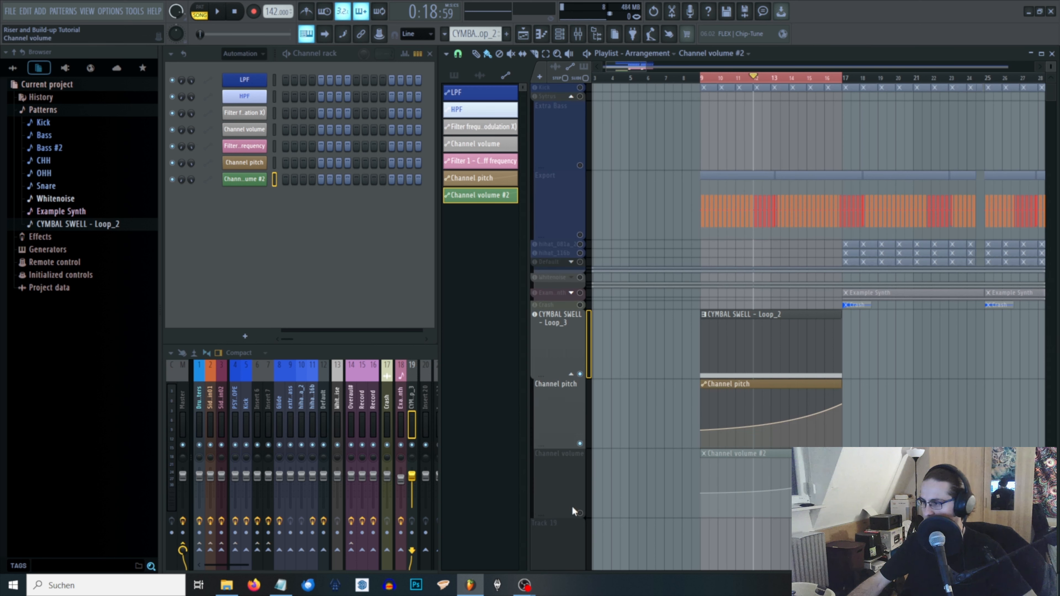
click(579, 513)
key(space)
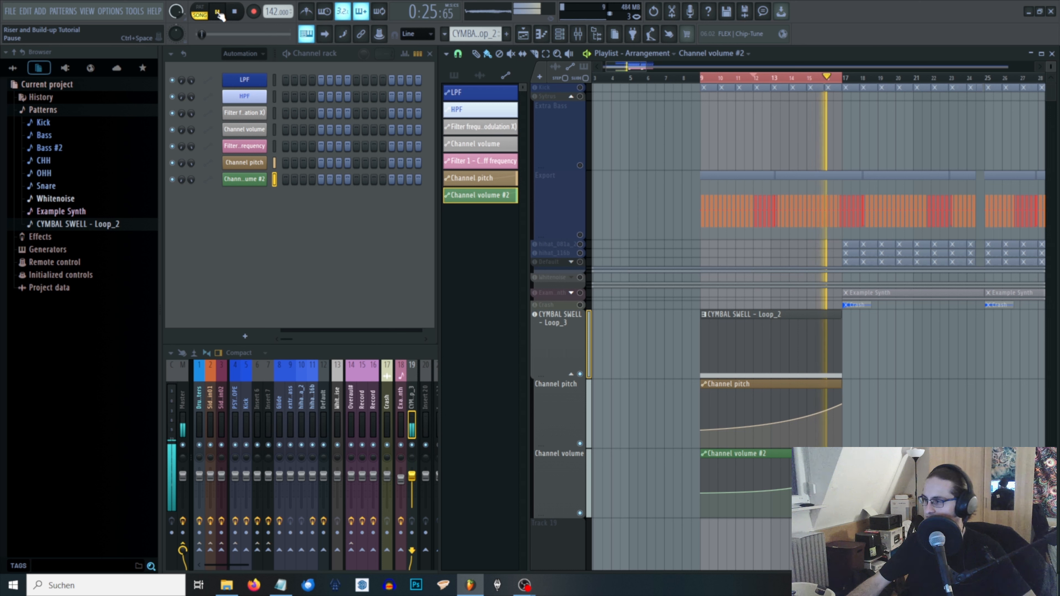
key(space)
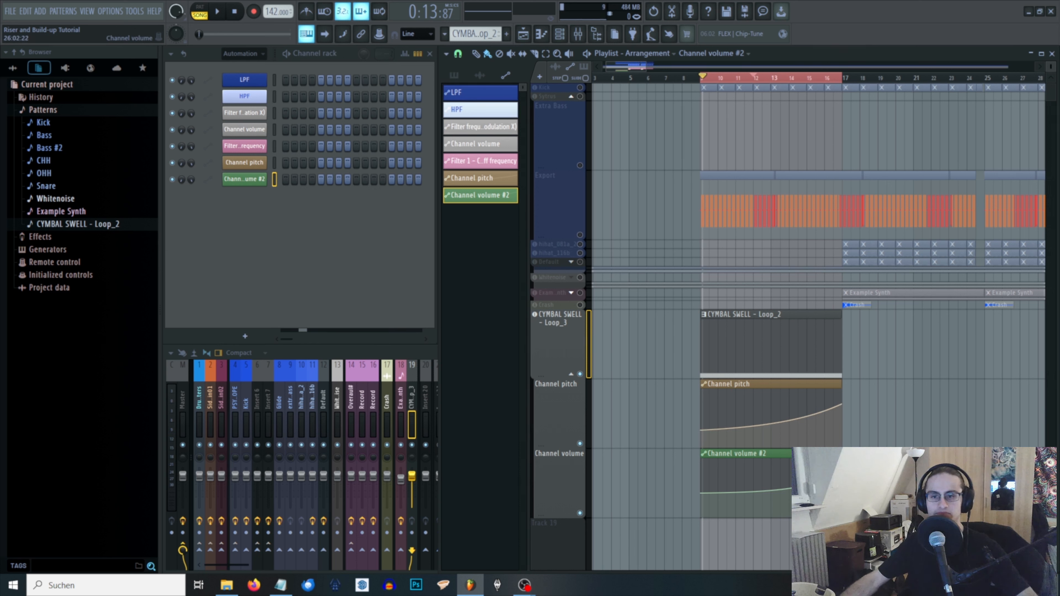
- Raise the pitch curve's start point to 38%, lift its end point, lower the volume clip's start close to zero, and preview the riser
scroll(715, 424, up, 3)
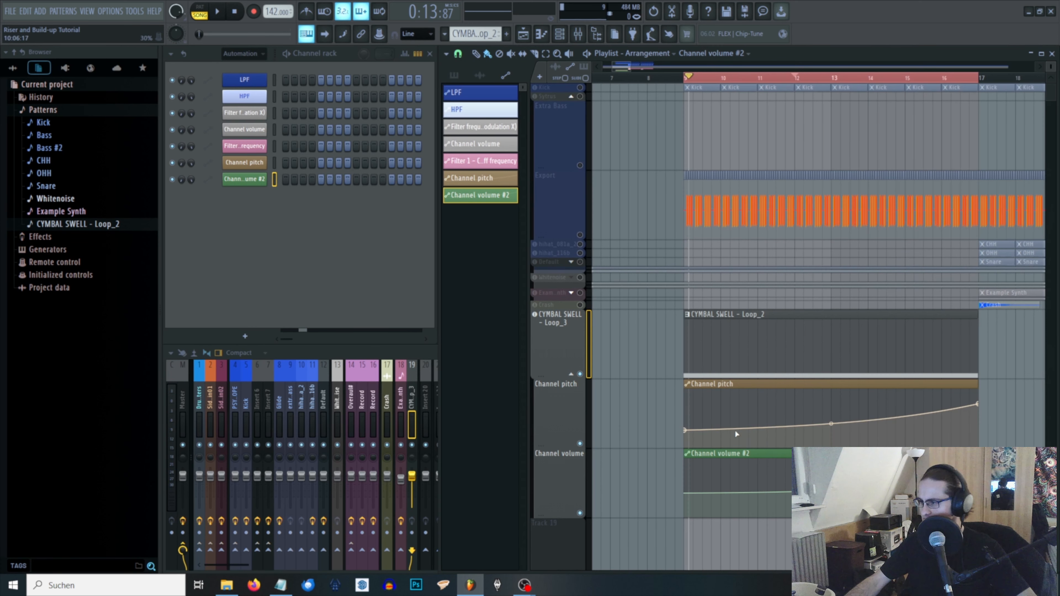
drag(685, 430, 685, 426)
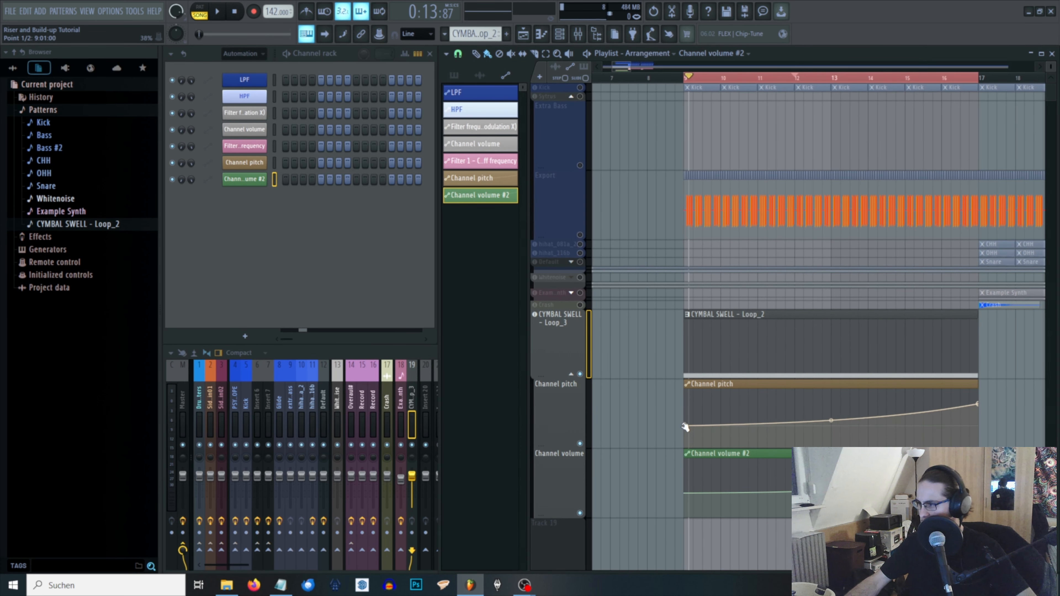
drag(977, 404, 978, 399)
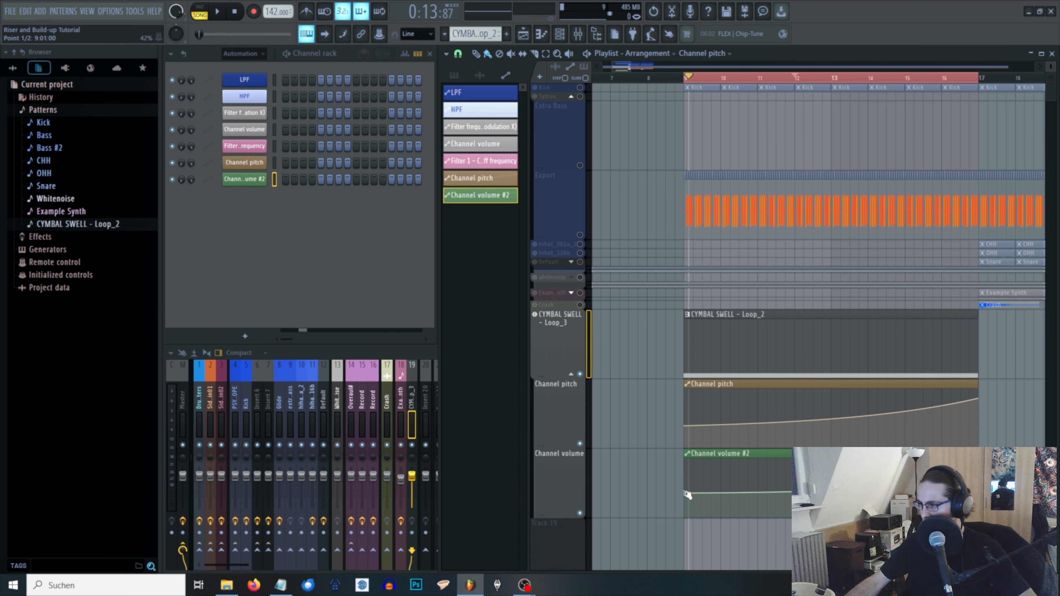
drag(685, 493, 687, 515)
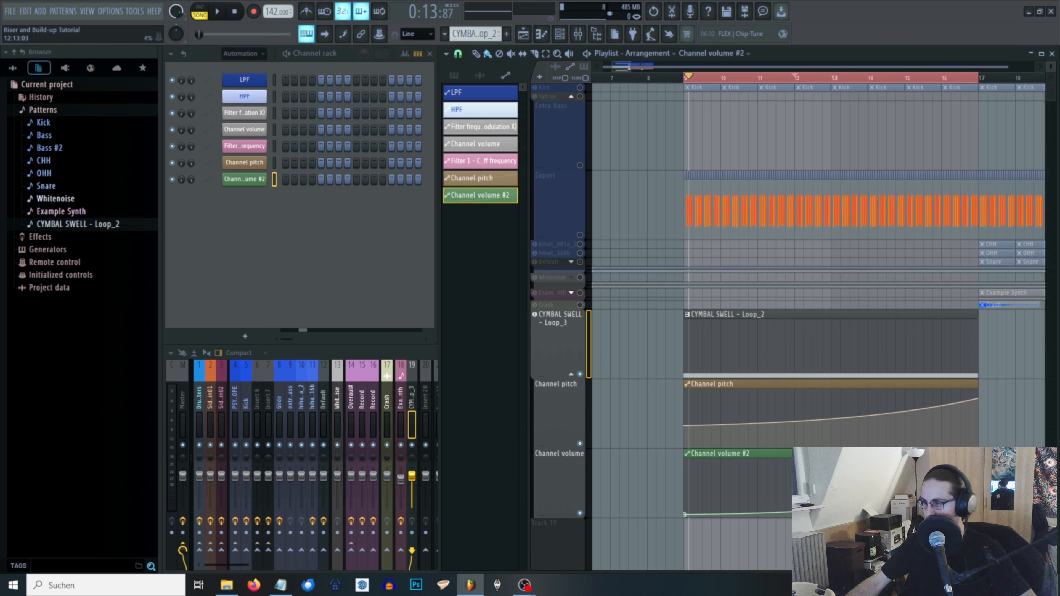
key(space)
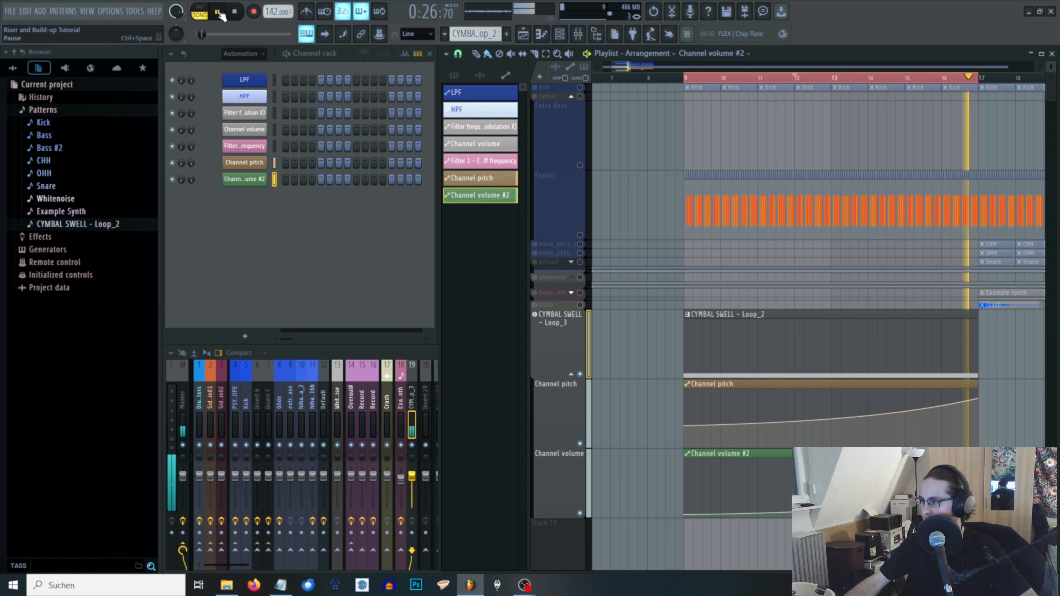
key(space)
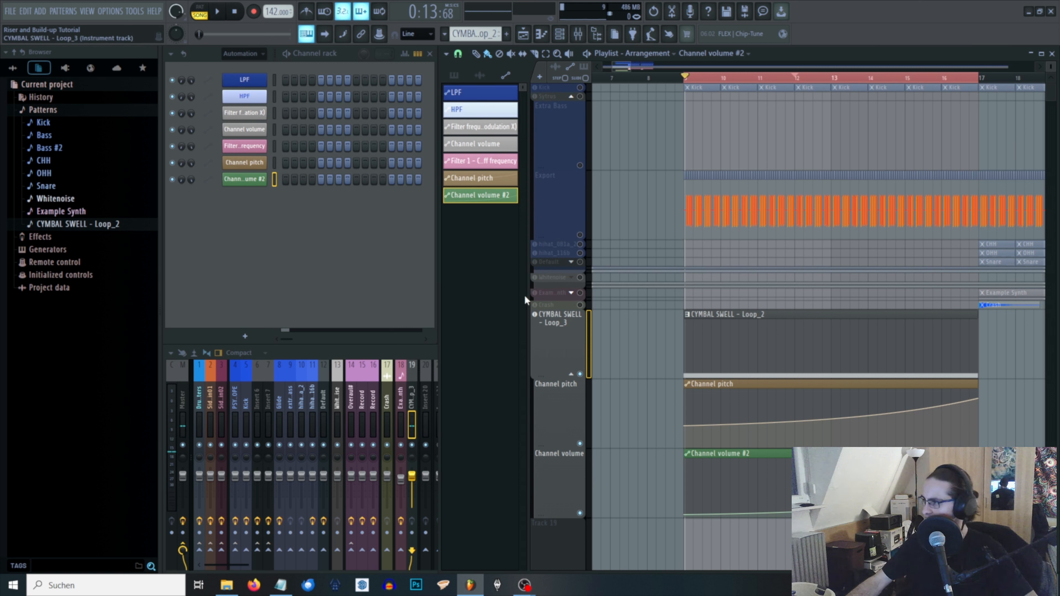
- Unmute the Kick and Export tracks and listen to the riser together with them
click(580, 88)
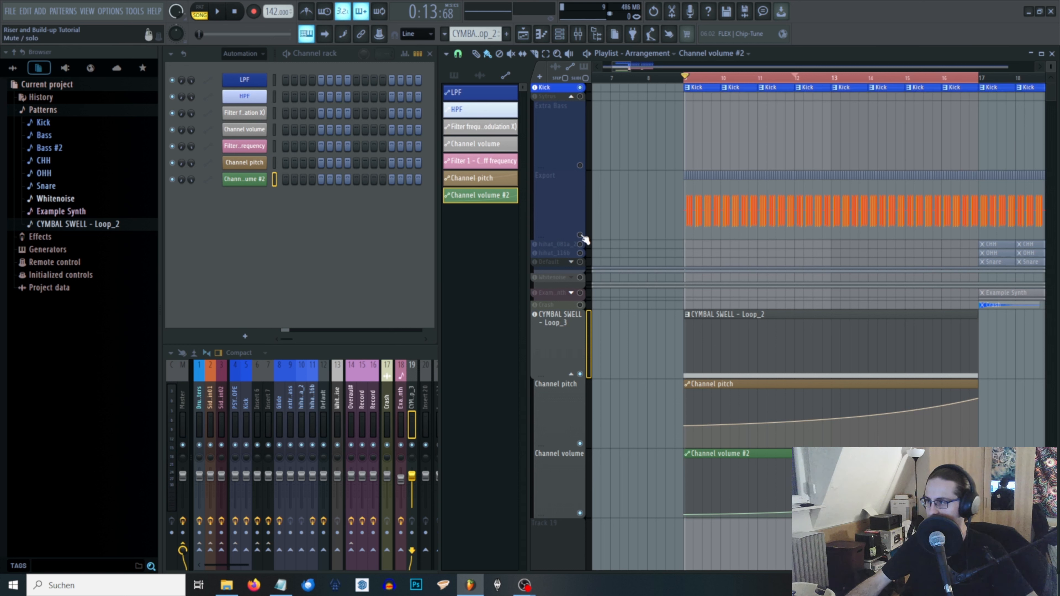
click(580, 234)
click(216, 17)
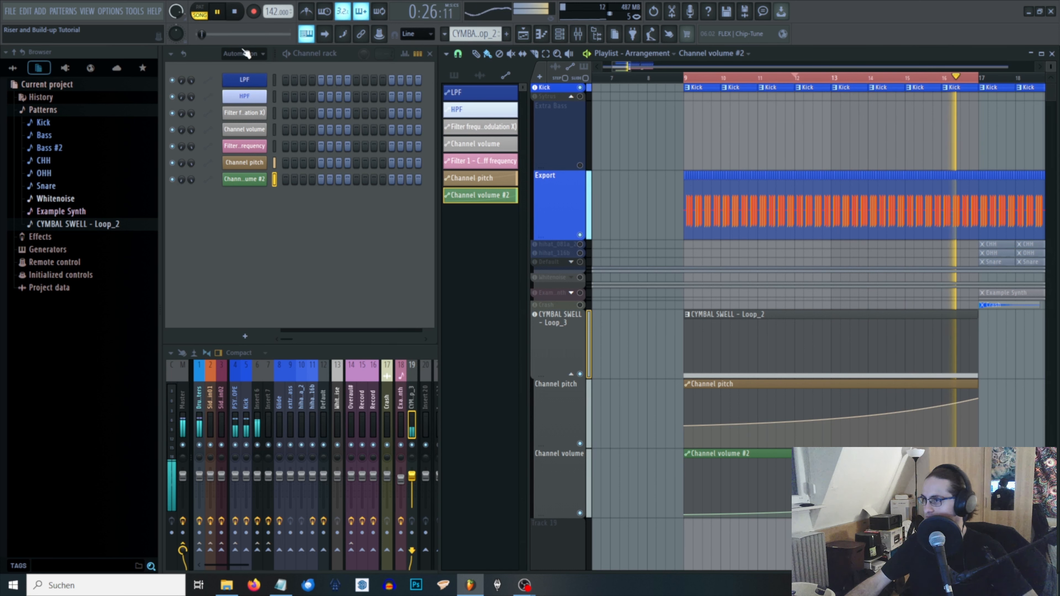
key(space)
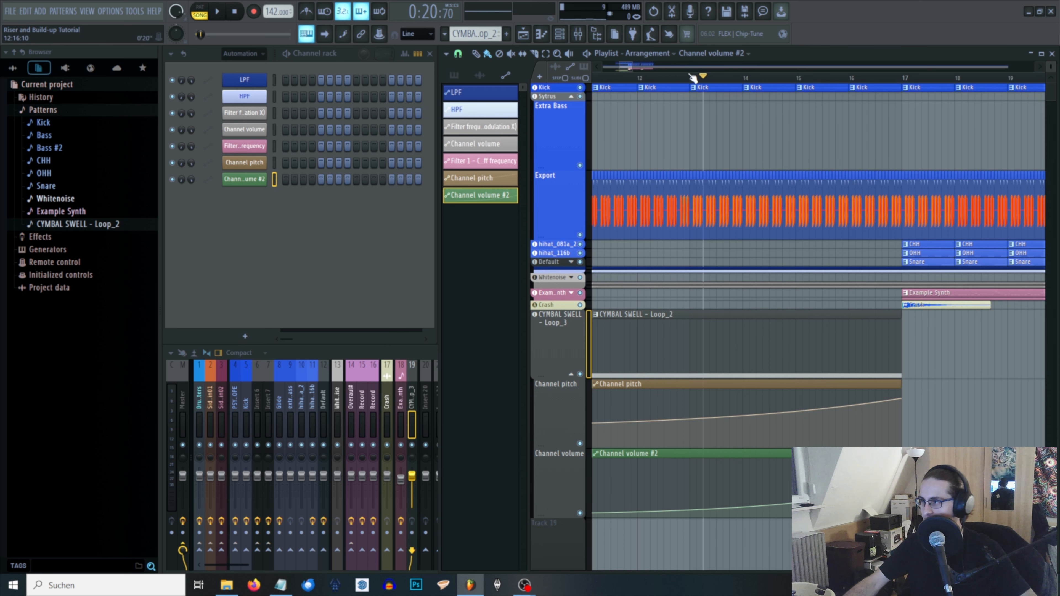
- Play the full arrangement from just before bar 13 through the transition at bar 17
mouse_move(693, 77)
mouse_down()
mouse_move(800, 77)
mouse_move(685, 77)
mouse_move(692, 100)
mouse_up()
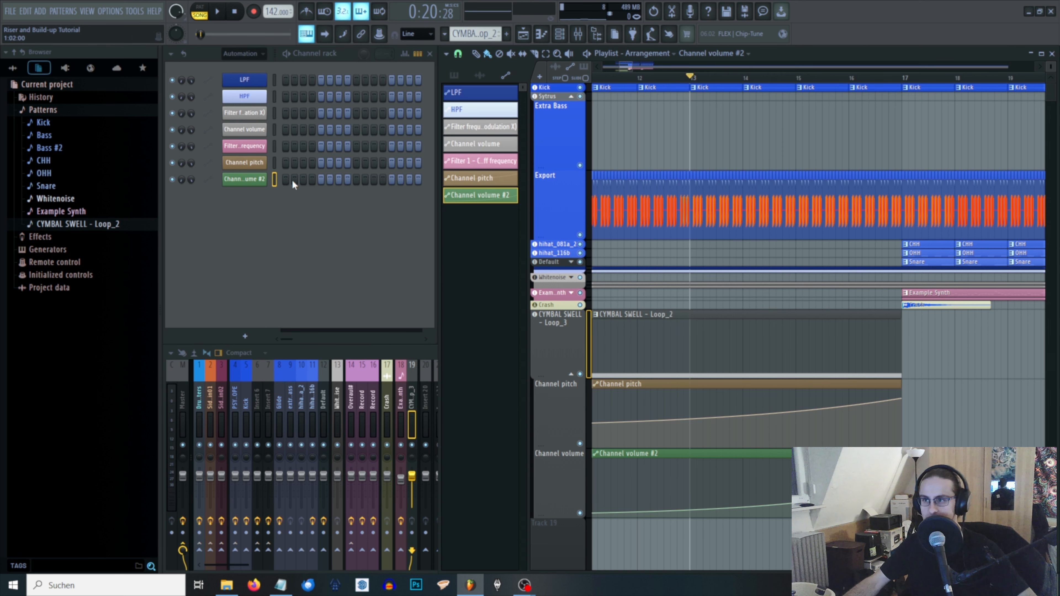
click(221, 13)
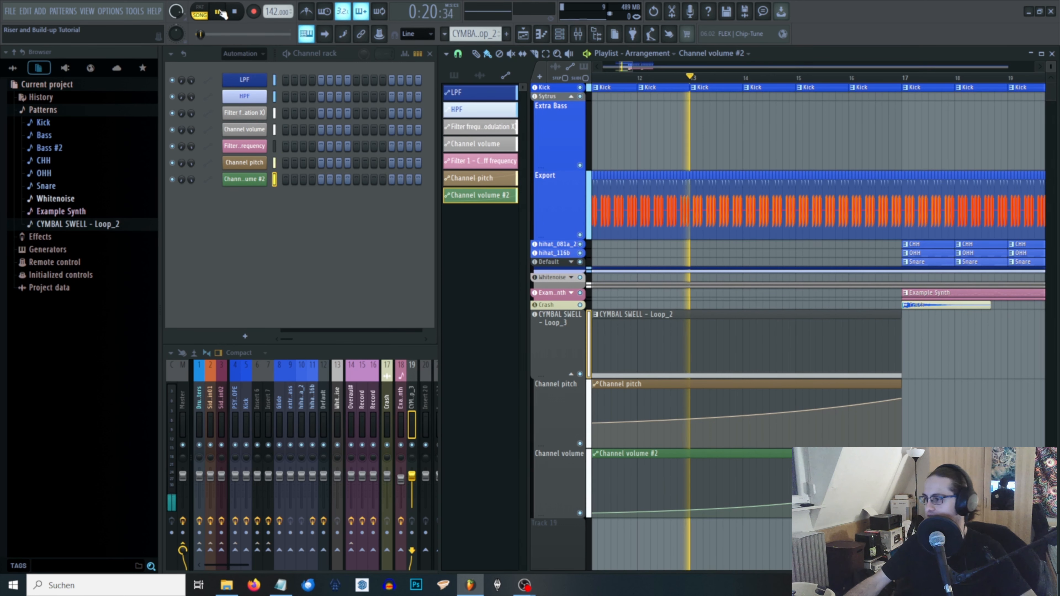
scroll(726, 256, down, 4)
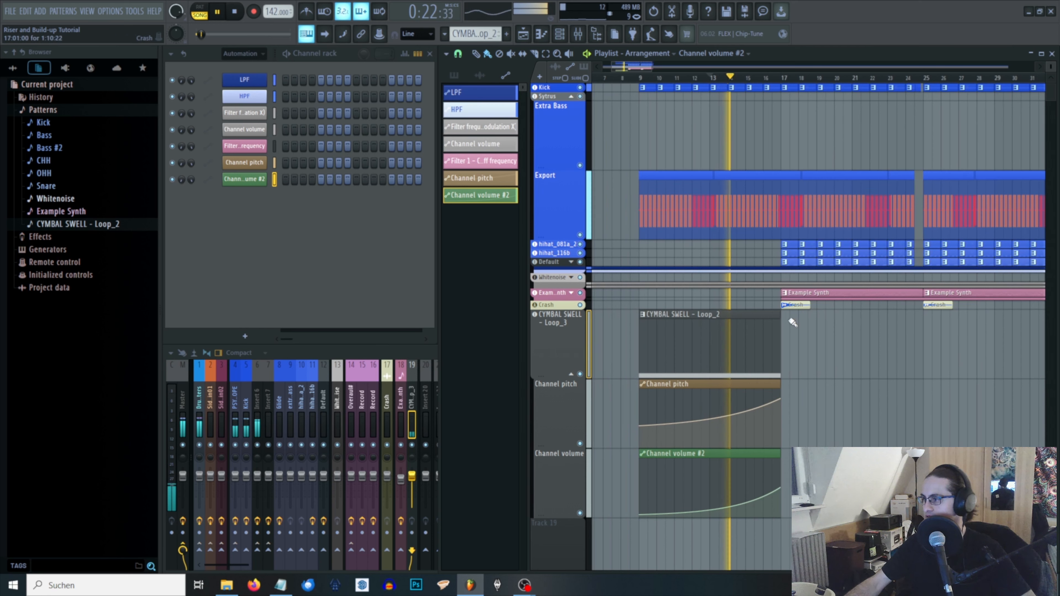
scroll(816, 385, up, 2)
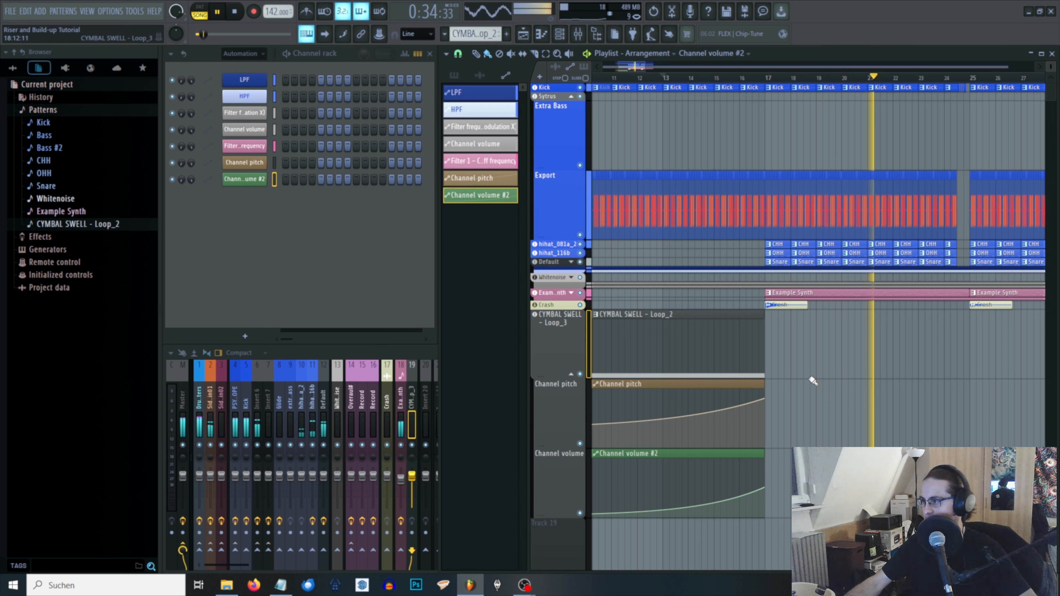
click(218, 14)
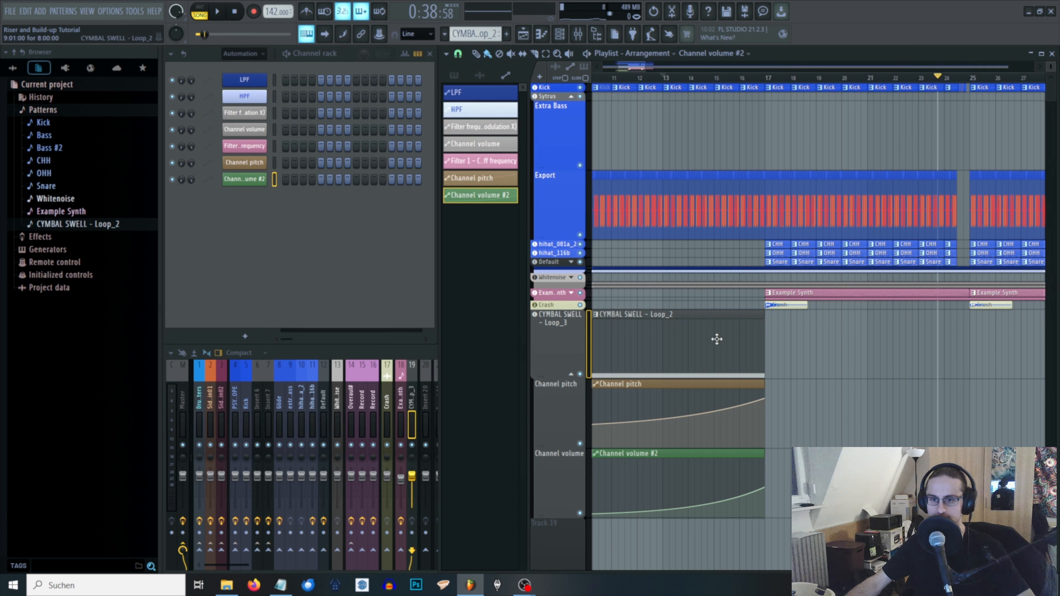
- Rename the CYMBAL SWELL - Loop_3 playlist track as Riser
right_click(558, 337)
click(559, 334)
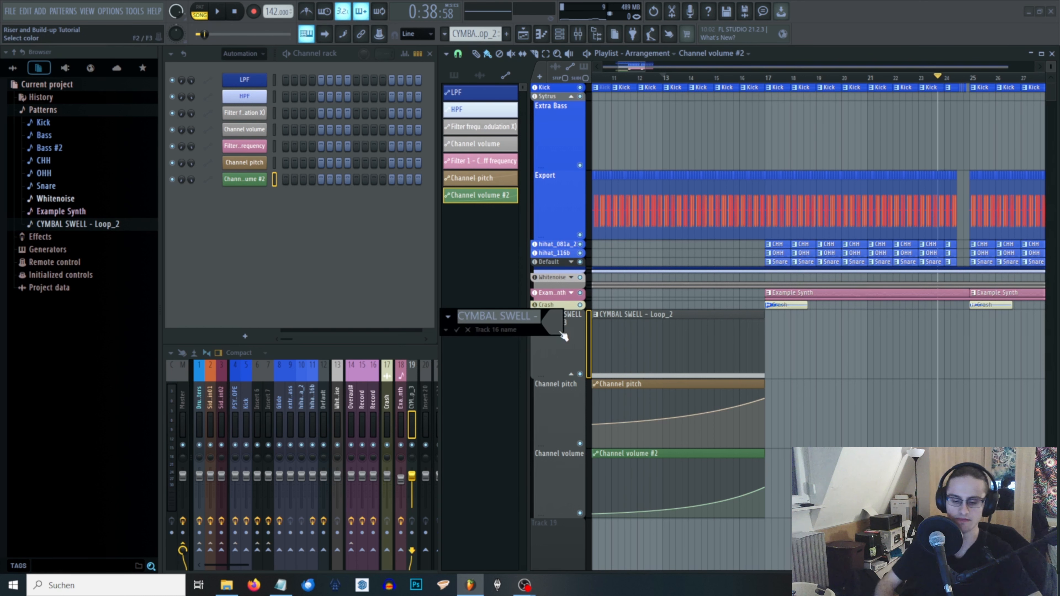
text(Riser)
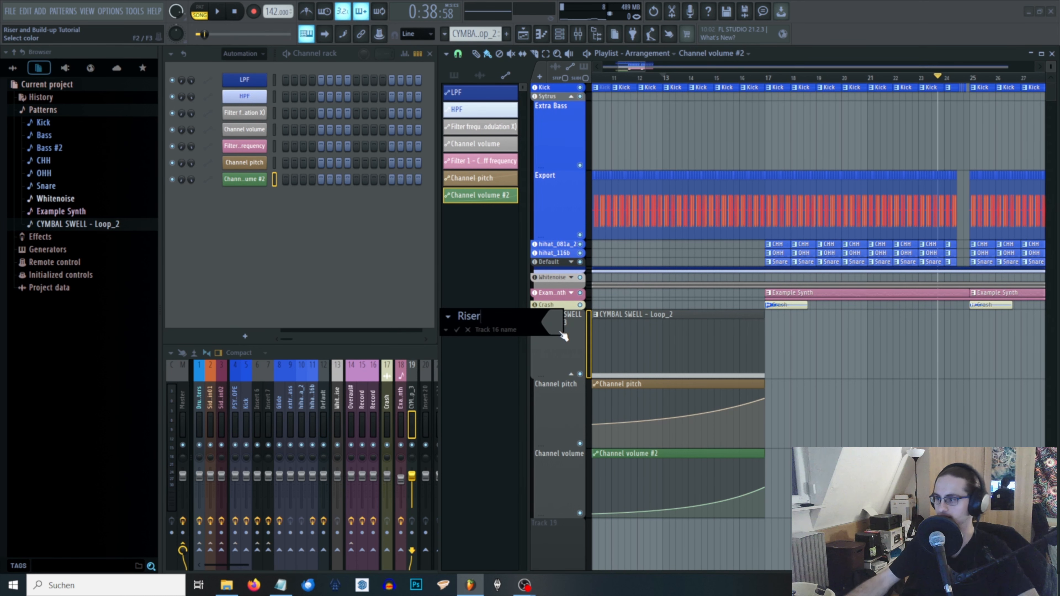
key(Return)
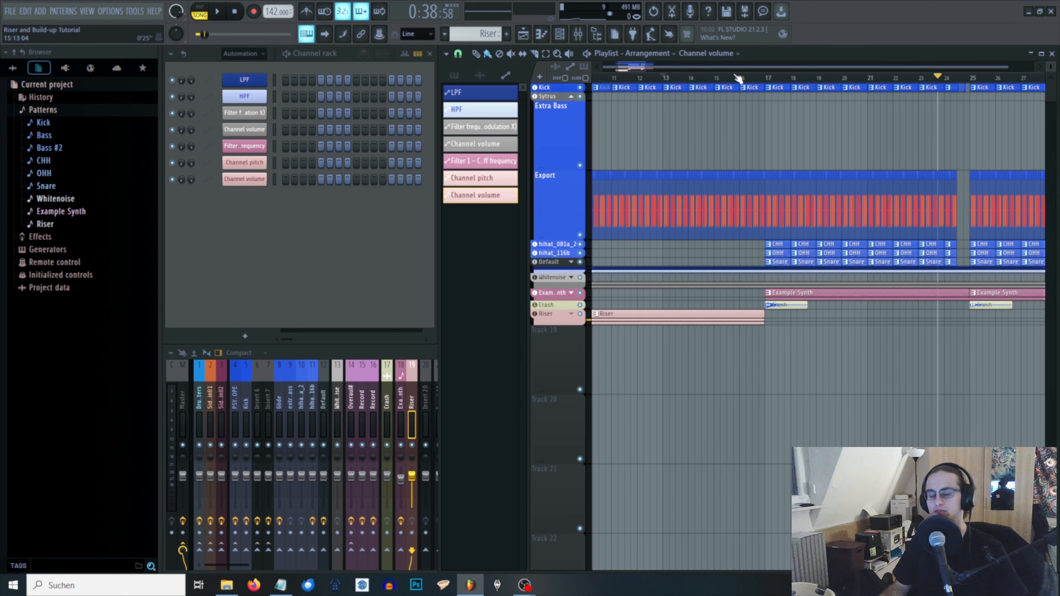
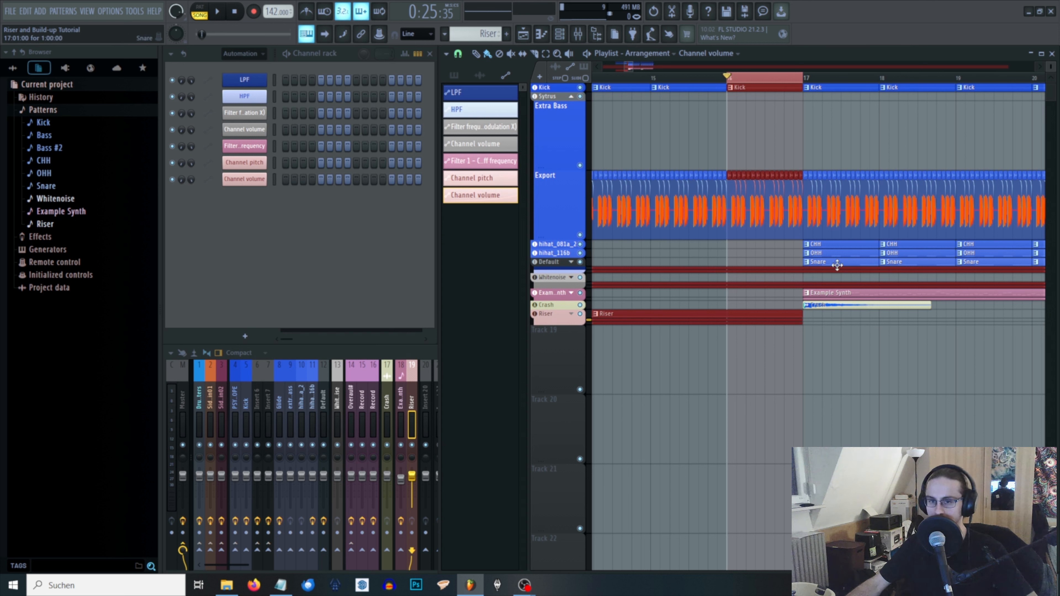
- Clear the bar from 16 to 17 on the Riser, Export and Kick tracks to leave a gap before the drop
key(ctrl+d)
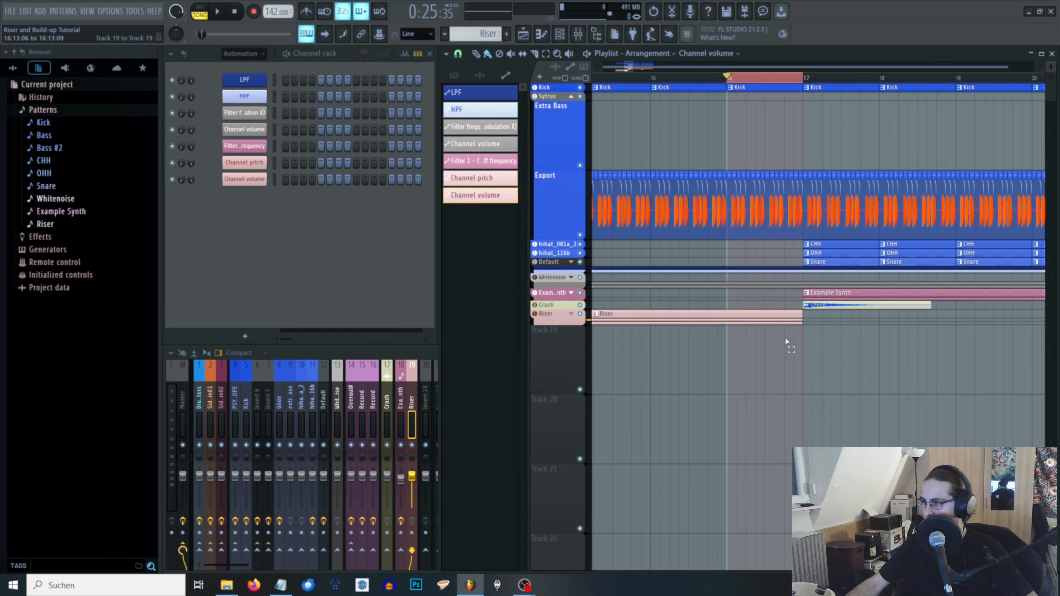
drag(784, 393, 727, 318)
scroll(795, 180, up, 4)
drag(870, 167, 661, 203)
key(Delete)
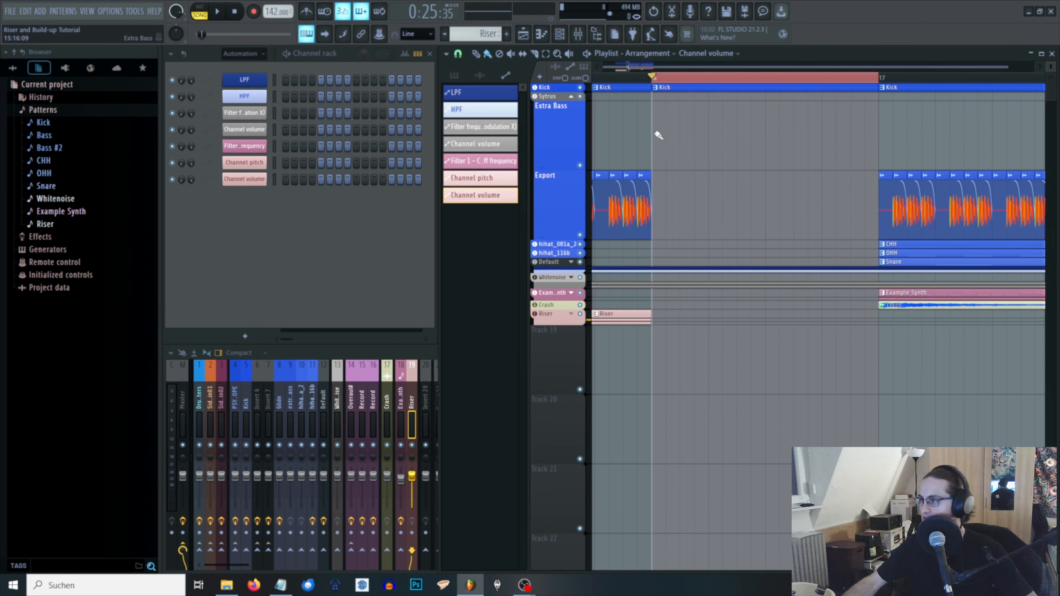
right_click(732, 88)
- Play the arrangement from bar 13 to hear the gap before the drop
drag(685, 78, 732, 81)
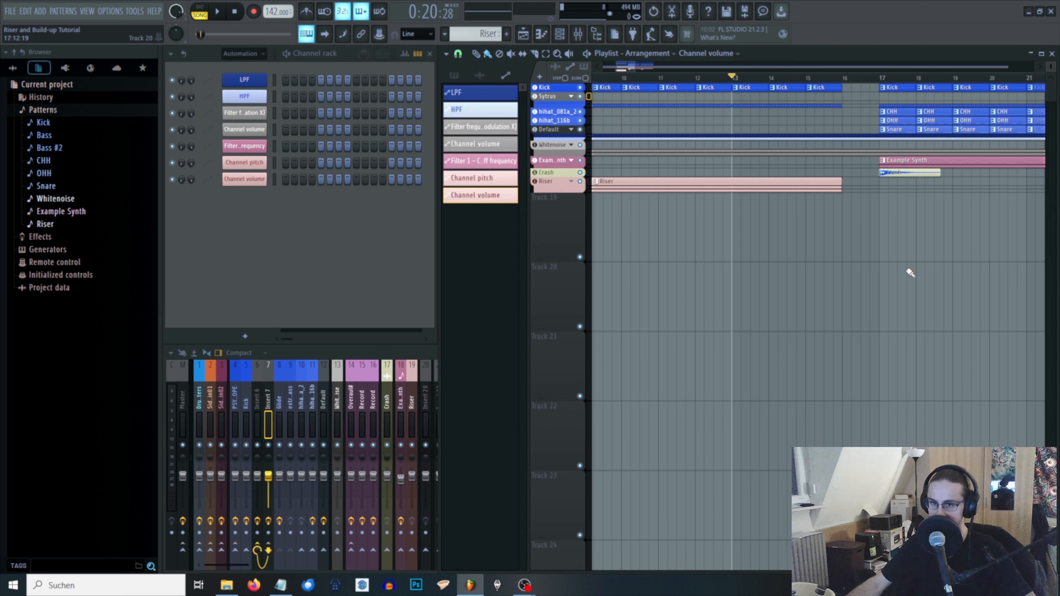
key(space)
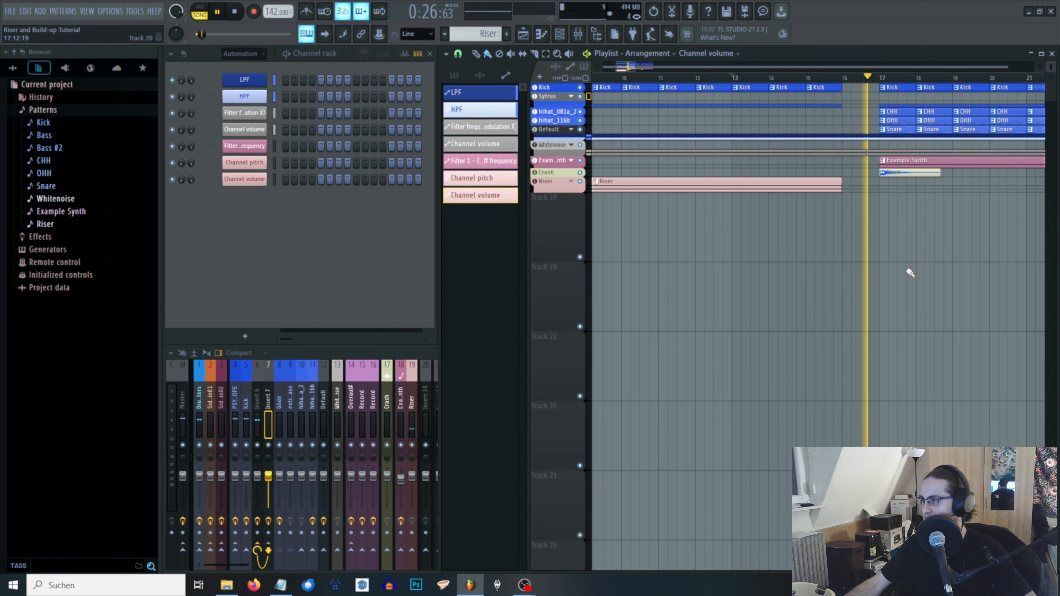
key(space)
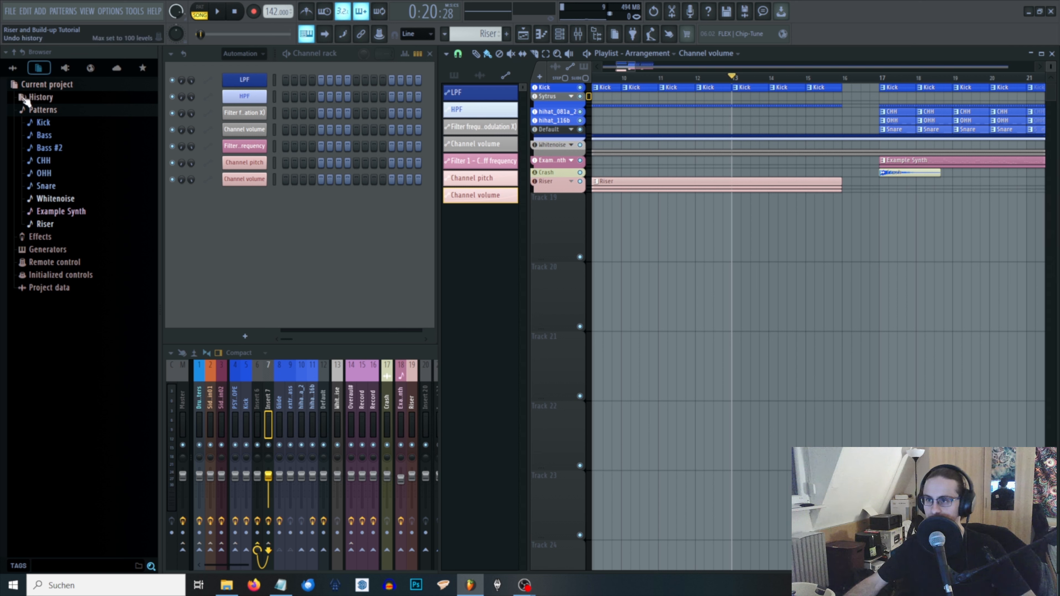
- Browse the Sample packs library for a gap-filling sound, checking the Designer Tools folder of Cinetools.Mythica.WAV
click(15, 69)
click(48, 325)
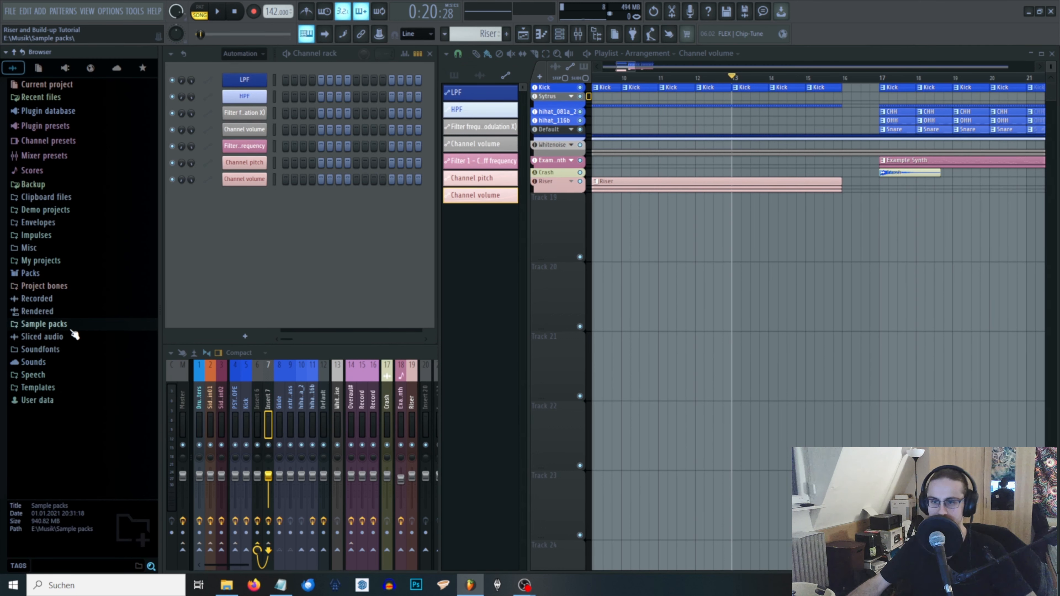
click(70, 329)
click(77, 265)
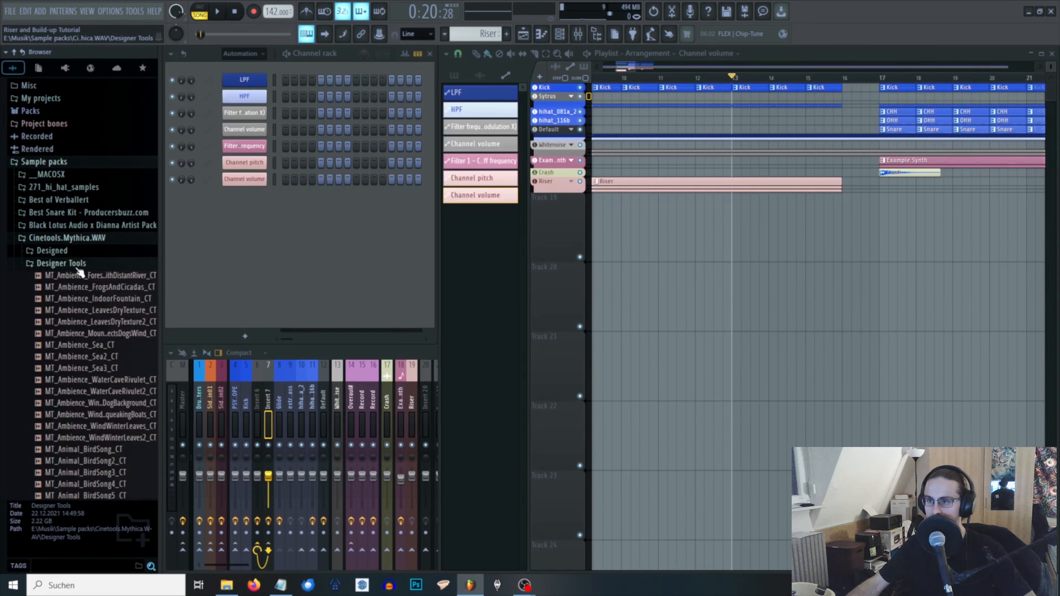
click(77, 326)
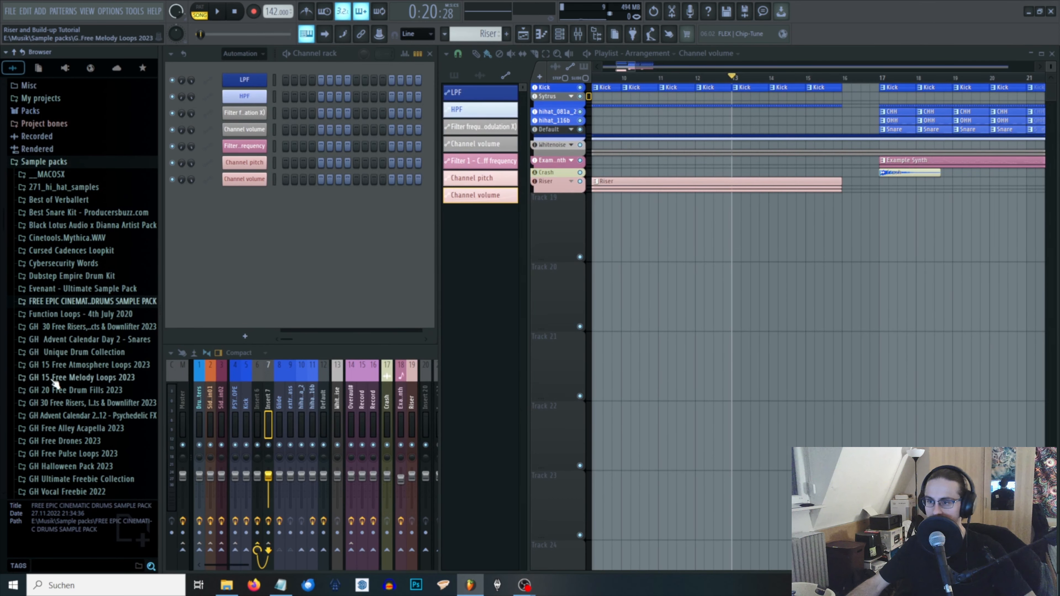
scroll(90, 333, down, 8)
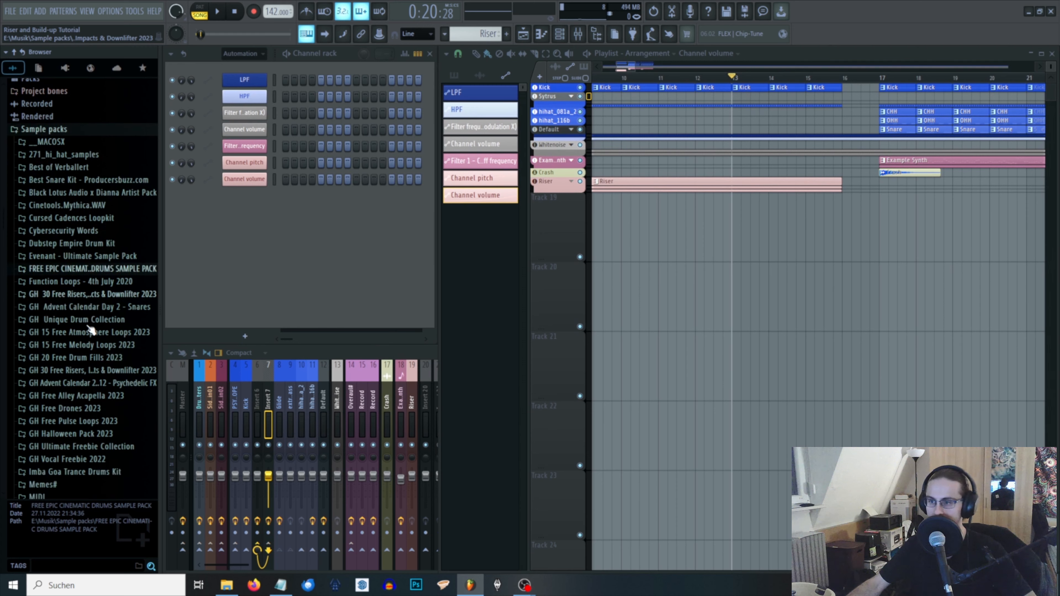
scroll(87, 346, up, 3)
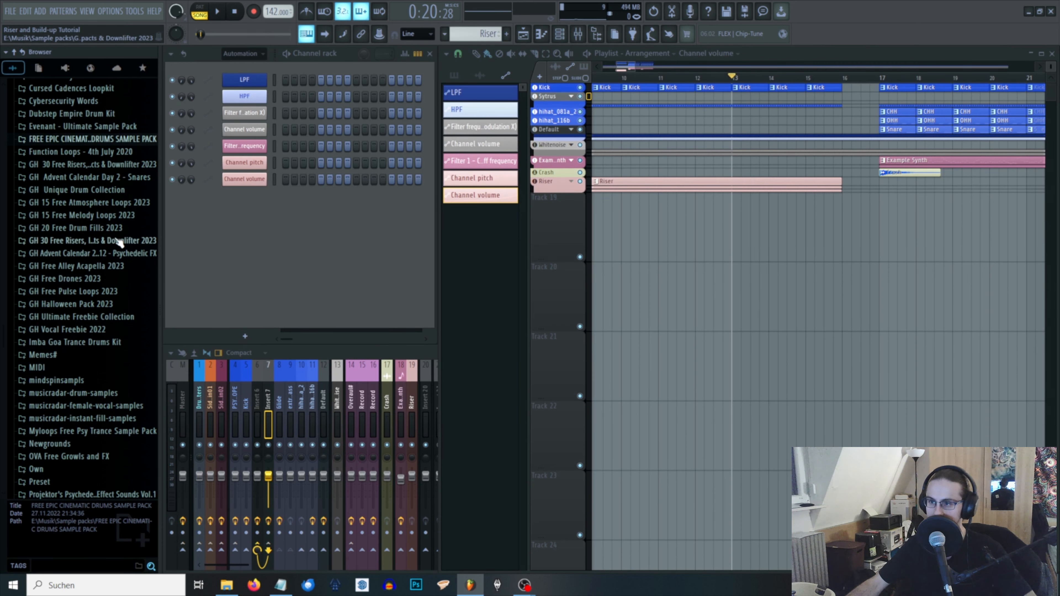
- Audition GH 20 Free Drum Fills 2023 and place Ghosthack-Drum Fill_17_160 in bar 16 on Track 19, with tempo temporarily 160 and back at 142 BPM
click(100, 228)
click(83, 240)
click(97, 370)
scroll(99, 334, down, 4)
click(105, 287)
click(107, 310)
click(108, 289)
right_click(269, 13)
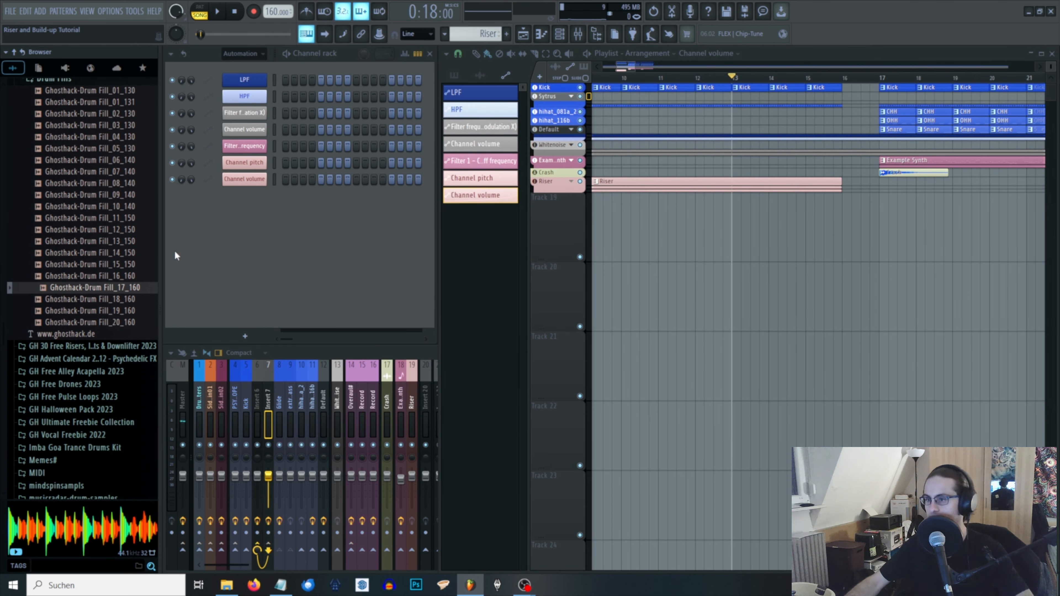
drag(175, 255, 851, 225)
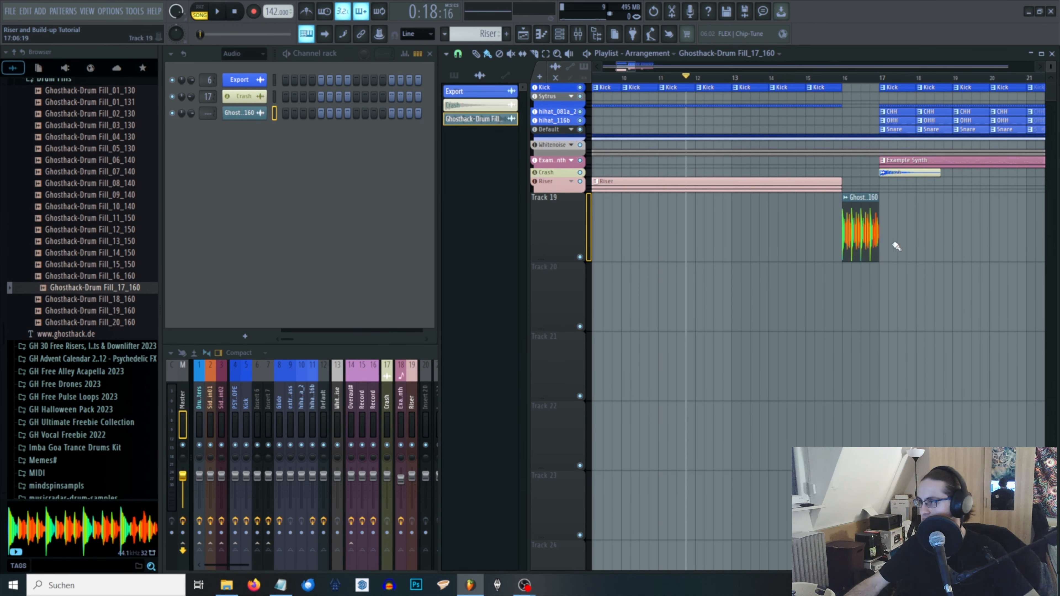
- Open the drum fill's sample settings and play the transition through bar 16 into the drop
double_click(859, 233)
click(803, 78)
key(space)
scroll(899, 234, up, 5)
scroll(871, 259, down, 2)
click(642, 78)
scroll(868, 229, up, 2)
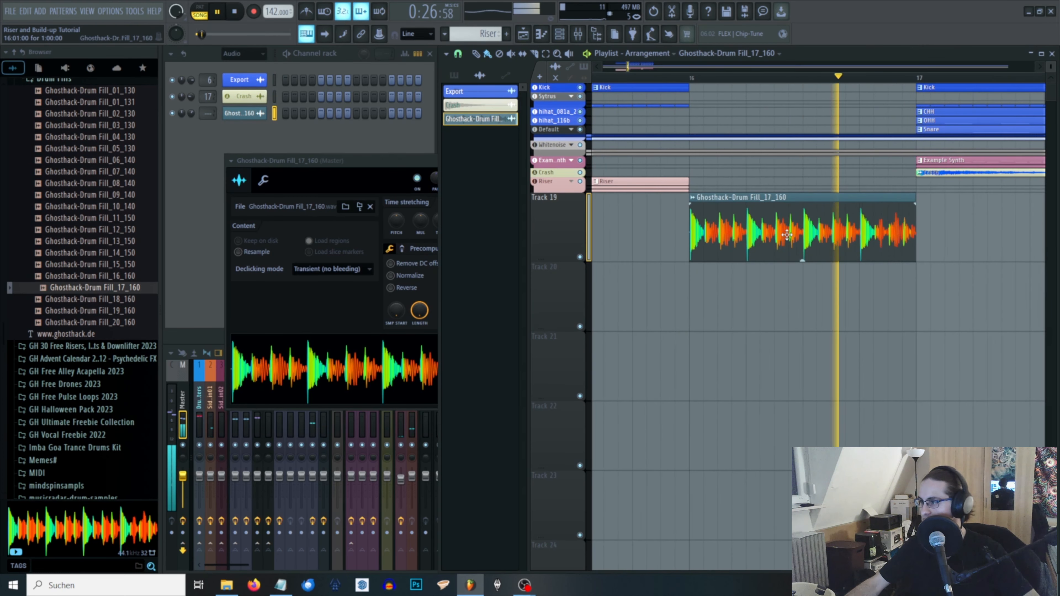
scroll(677, 225, up, 6)
scroll(641, 226, down, 5)
click(645, 78)
click(393, 161)
click(533, 161)
click(232, 12)
- Audition other samples in the Drum Fills folder, including Ghosthack-Drum Fill_19_160
click(109, 195)
click(111, 312)
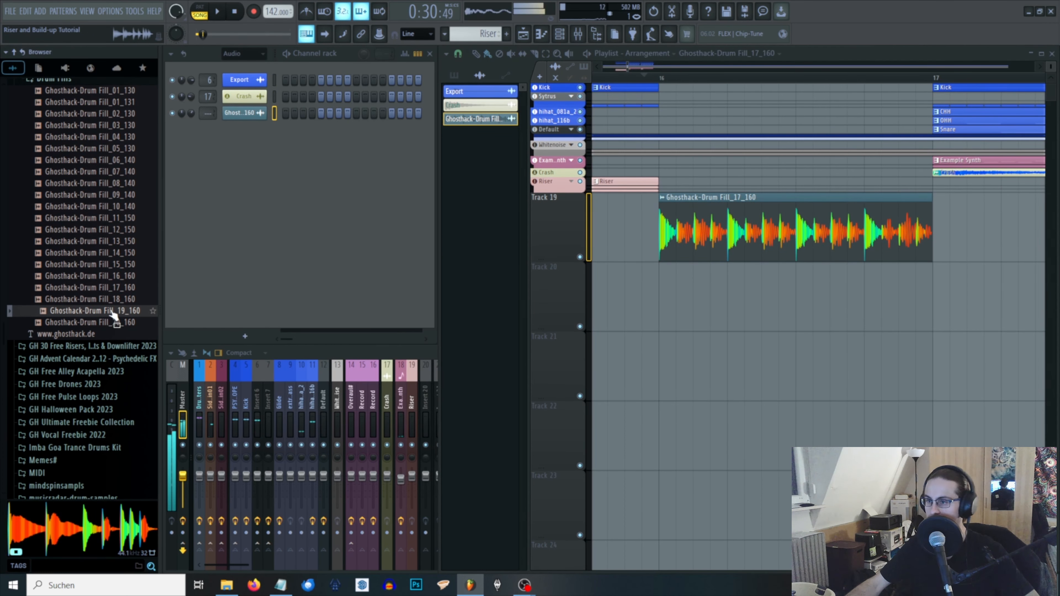
scroll(119, 292, up, 1)
click(110, 187)
click(107, 163)
click(97, 141)
click(79, 105)
- Look through the remaining packs and audition the dry Ghosthack - Abstract Impacts 2023 samples in GH Ultimate Freebie Collection's Sound FX
scroll(99, 215, down, 4)
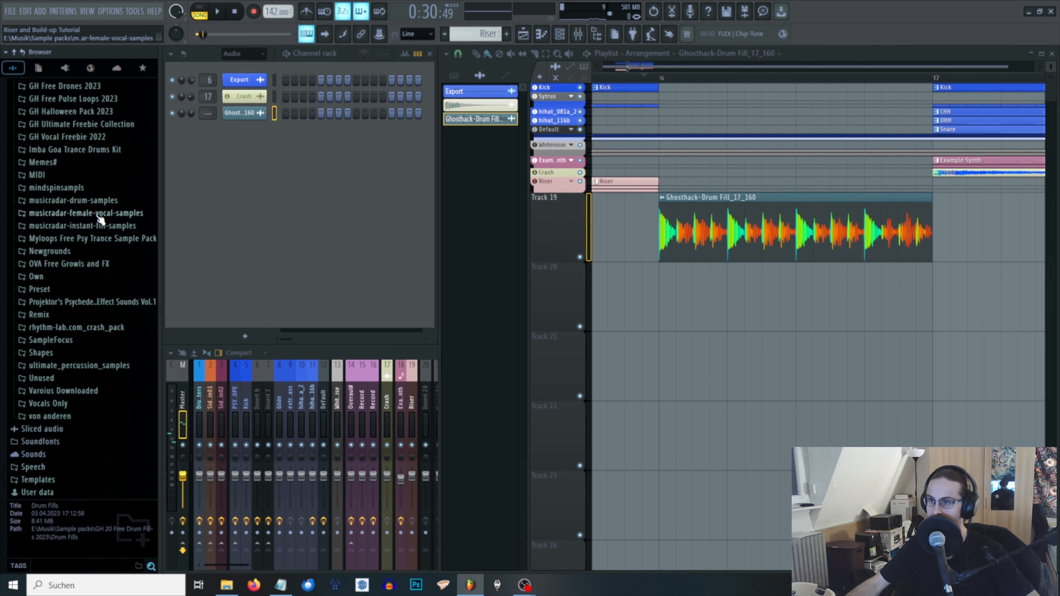
scroll(99, 215, up, 3)
click(90, 183)
click(87, 221)
click(86, 221)
click(69, 297)
click(95, 310)
click(84, 323)
click(110, 380)
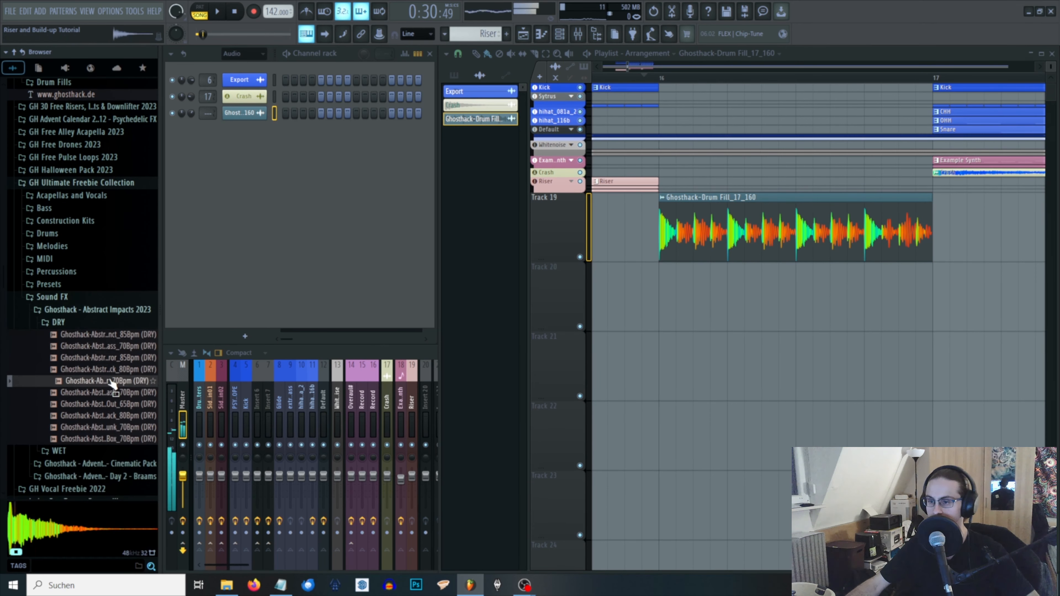
- Place the Abstract Impact Pitch Shifter_70Bpm (DRY) sample at bar 16 on Track 20 and lower its clip volume to -6.4 dB
drag(111, 382, 673, 297)
click(624, 78)
drag(852, 329, 852, 341)
key(space)
- Slice the Pitch Shifter clip halfway through bar 16 and delete the part after the cut
key(c)
click(798, 299)
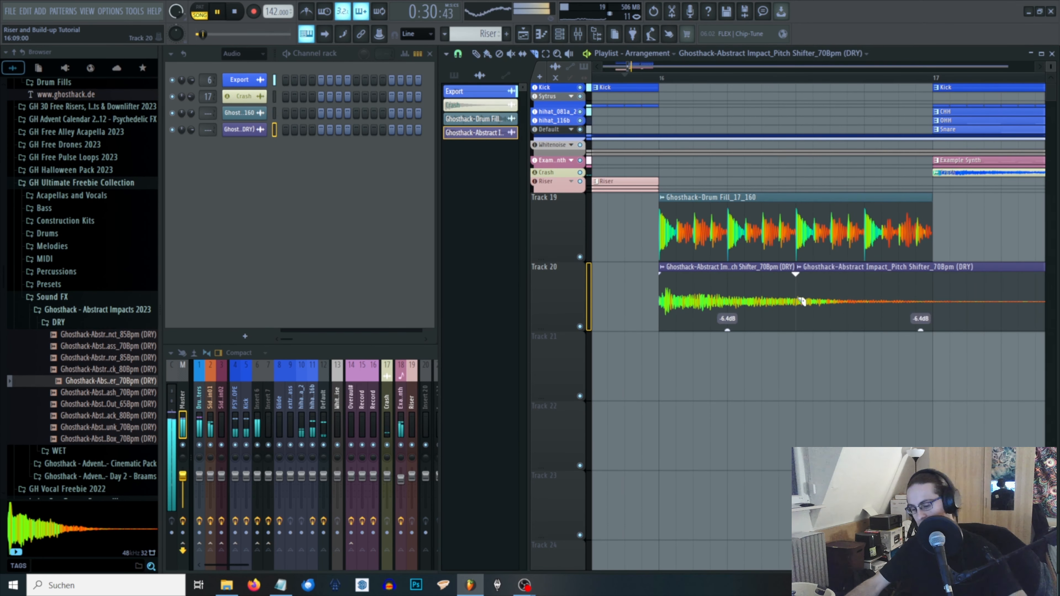
key(p)
right_click(860, 300)
- Raise the Pitch Shifter sample's pitch and add a fade-out over the second half of its clip
double_click(727, 300)
drag(411, 234, 411, 188)
scroll(763, 254, left, 1)
click(599, 78)
drag(830, 274, 765, 274)
- Place the Abstract Impact Data Error_85Bpm (DRY) sample on Track 21 and reverse it
click(128, 358)
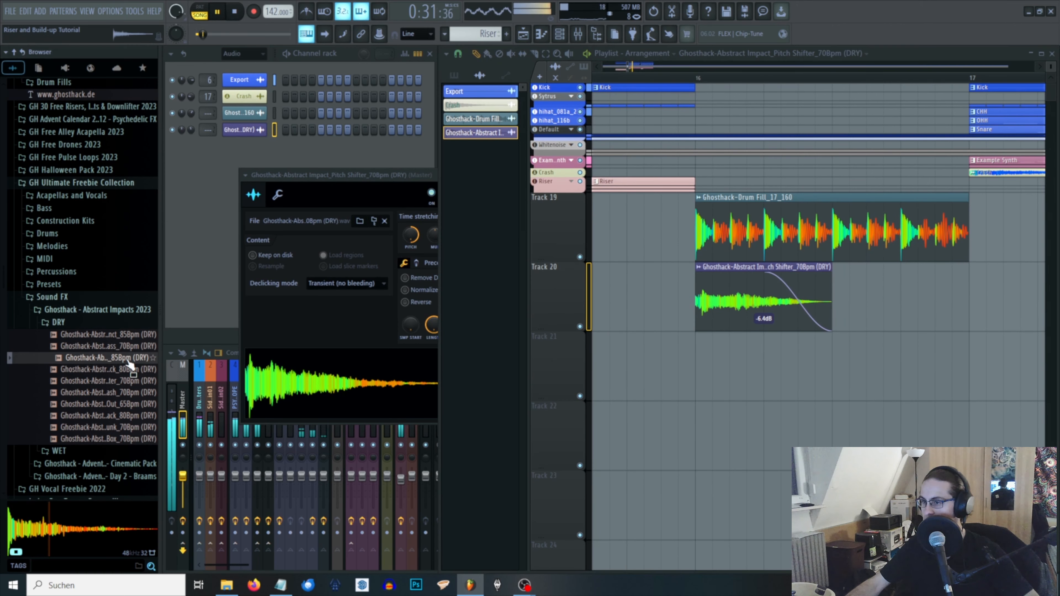
drag(129, 361, 852, 370)
double_click(876, 369)
click(419, 316)
- Trim the reversed Data Error clip to the second half of bar 16 and move it behind the Pitch Shifter clip on Track 20
drag(925, 374, 684, 374)
scroll(918, 367, up, 3)
scroll(910, 367, down, 3)
click(801, 373)
drag(892, 363, 892, 293)
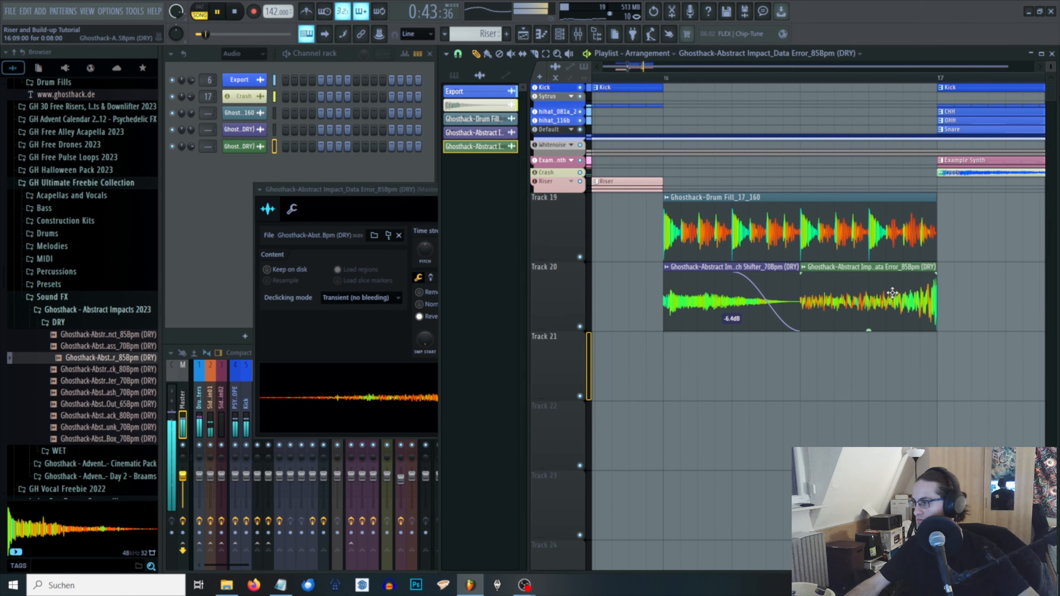
- Add a fade-in to the Data Error clip, lower its volume to -10.3 dB and play the transition
drag(802, 274, 929, 274)
drag(863, 301, 864, 310)
drag(868, 330, 761, 302)
click(665, 78)
click(386, 190)
click(557, 190)
ctrl+click(767, 364)
scroll(766, 267, down, 3)
click(622, 78)
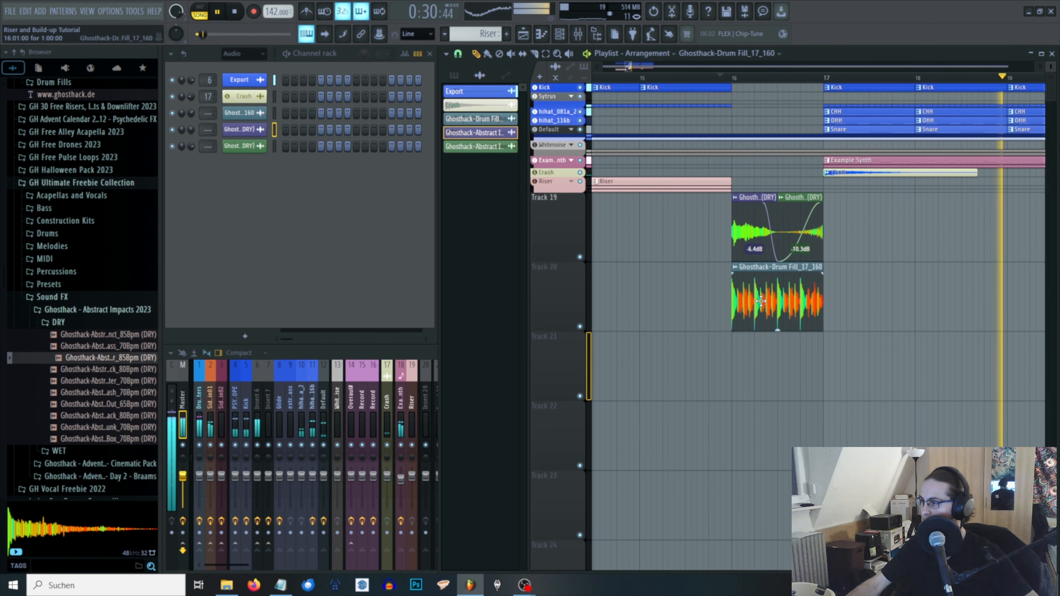
- Overlap the Pitch Shifter and Data Error clips in a crossfade and stack them with the drum fill on Track 19
drag(754, 228, 754, 367)
drag(776, 361, 755, 343)
drag(779, 201, 756, 200)
drag(756, 339, 754, 200)
drag(751, 269, 751, 194)
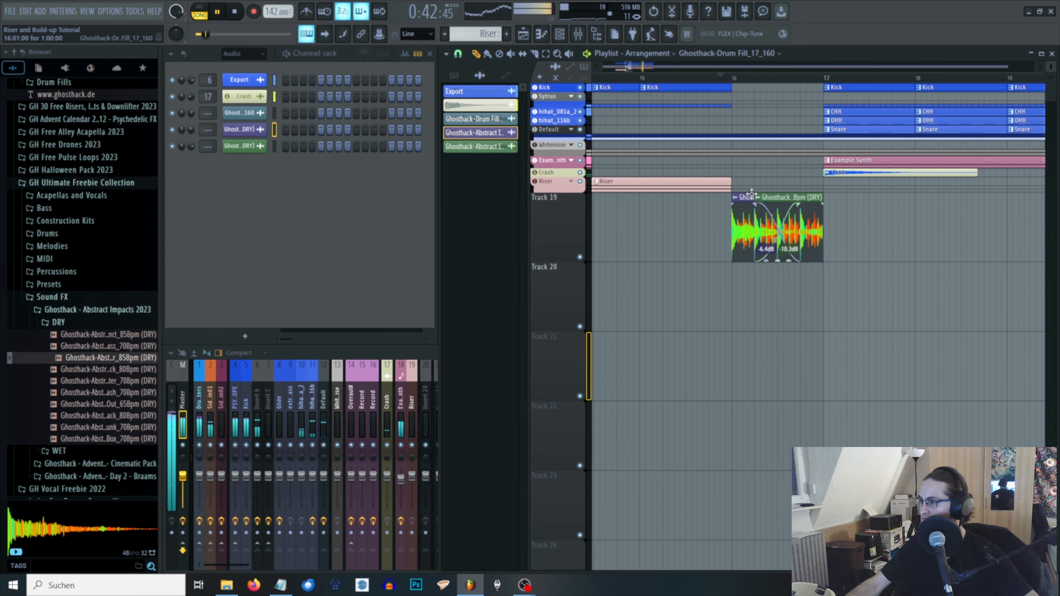
key(space)
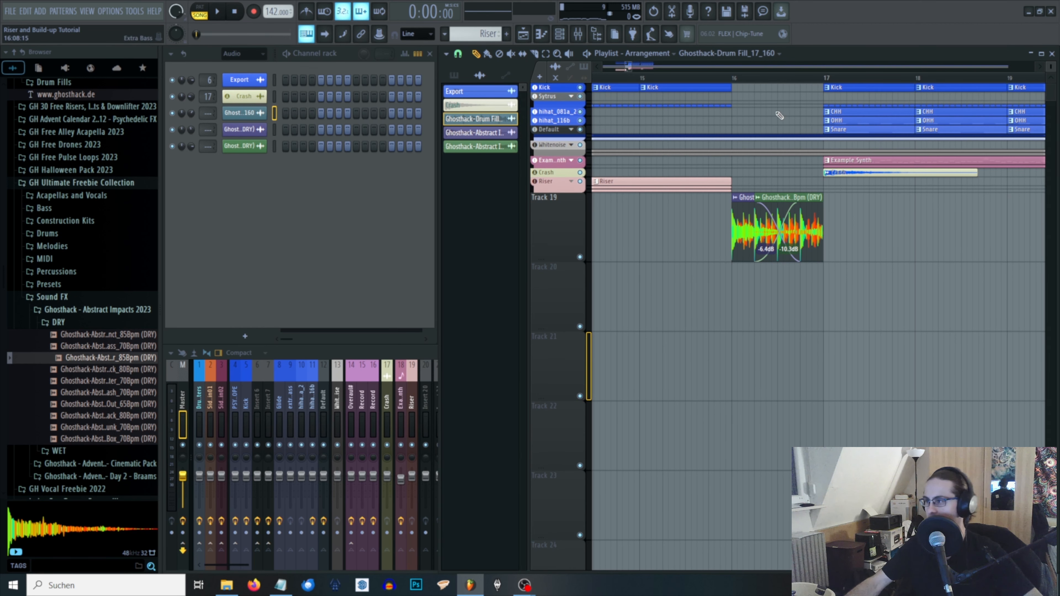
- Collapse the Sound FX, GH Ultimate Freebie Collection and Sample packs folders in the browser
scroll(901, 288, down, 4)
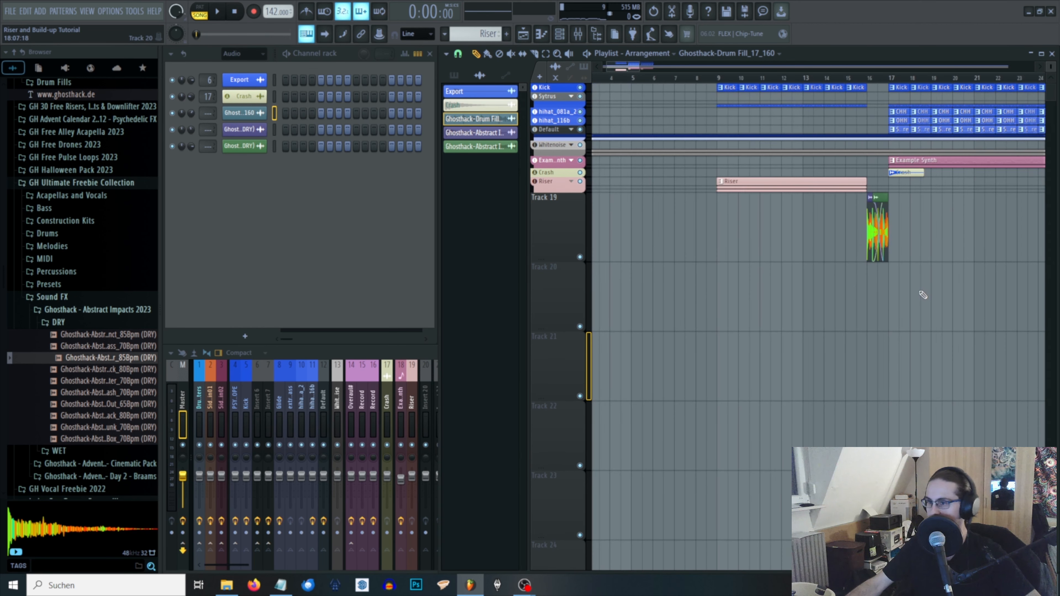
click(72, 300)
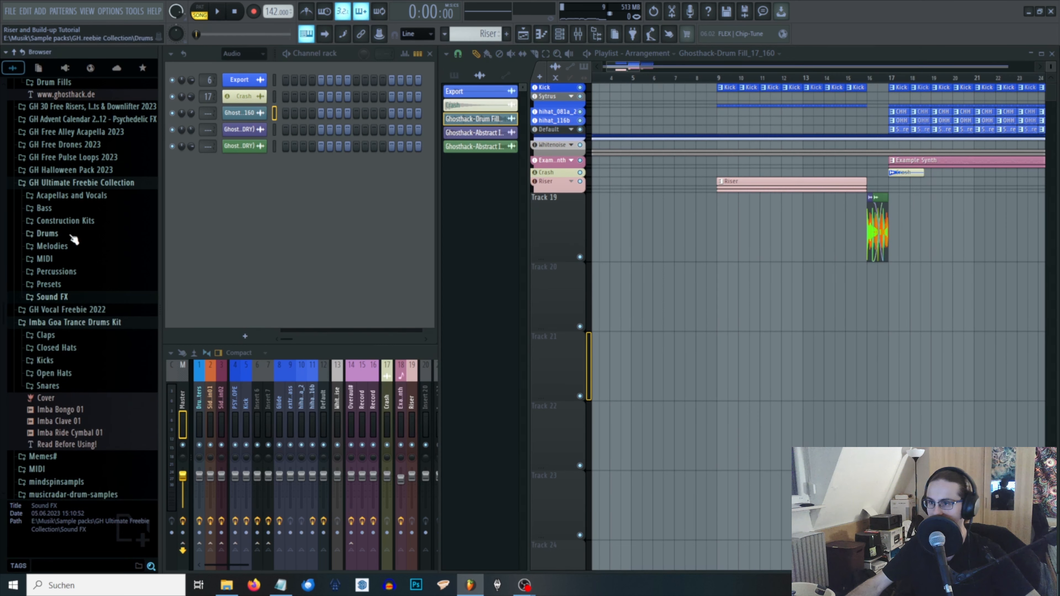
click(75, 183)
scroll(106, 271, up, 10)
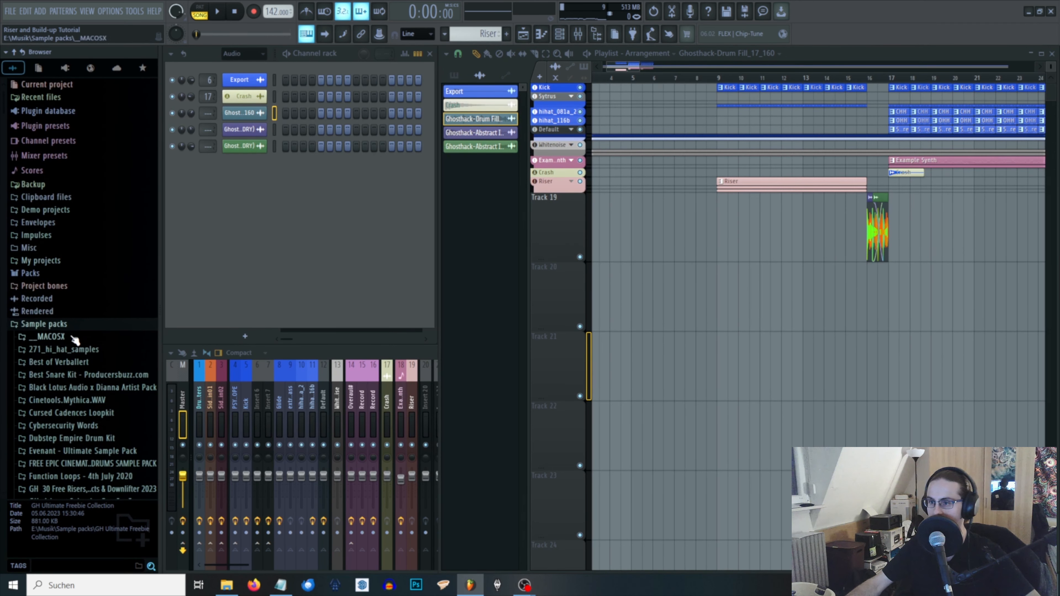
click(63, 324)
scroll(946, 272, up, 5)
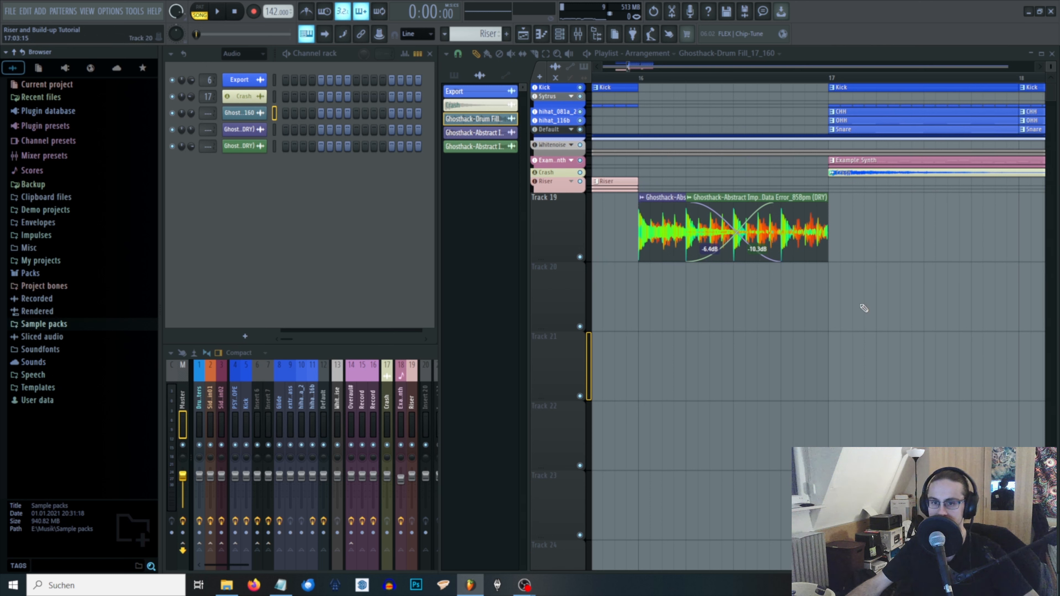
- Select bars 13 to 21 of the arrangement and play the build-up through the filled gap into the drop
scroll(864, 308, down, 6)
drag(808, 78, 747, 78)
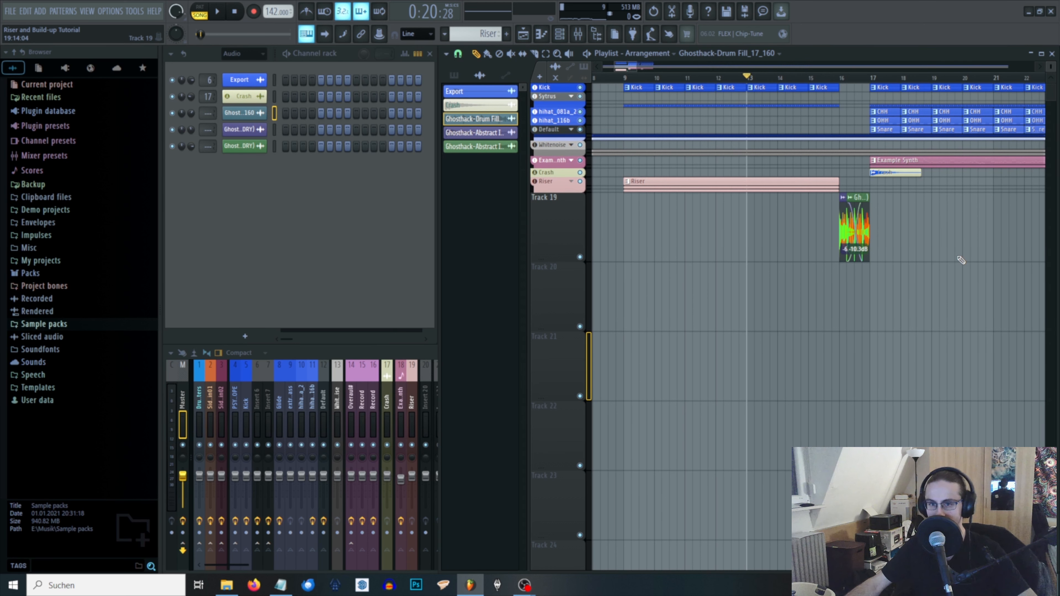
scroll(858, 248, down, 3)
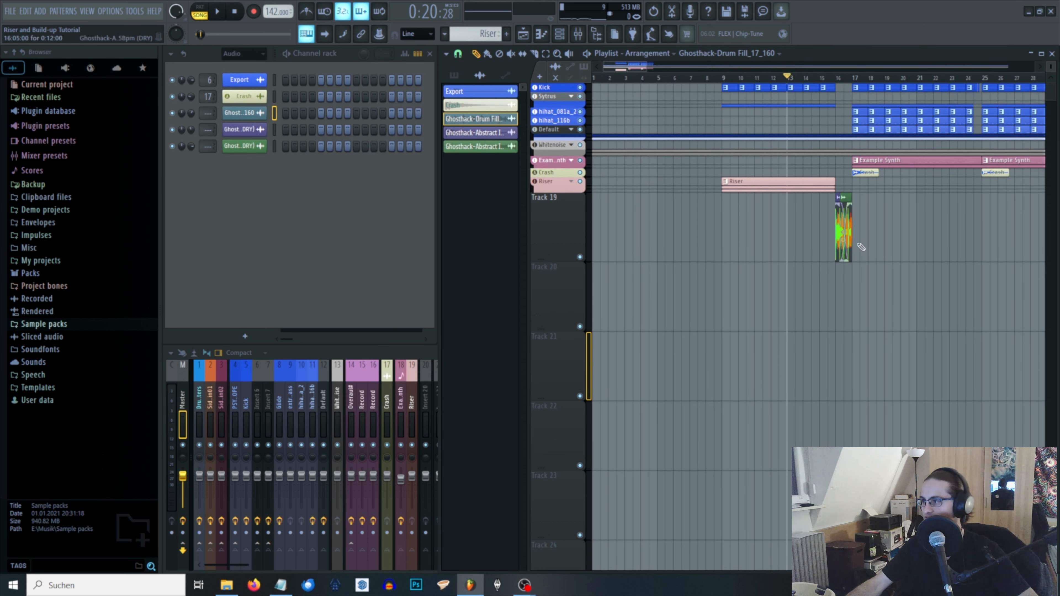
scroll(914, 187, up, 2)
drag(923, 78, 732, 97)
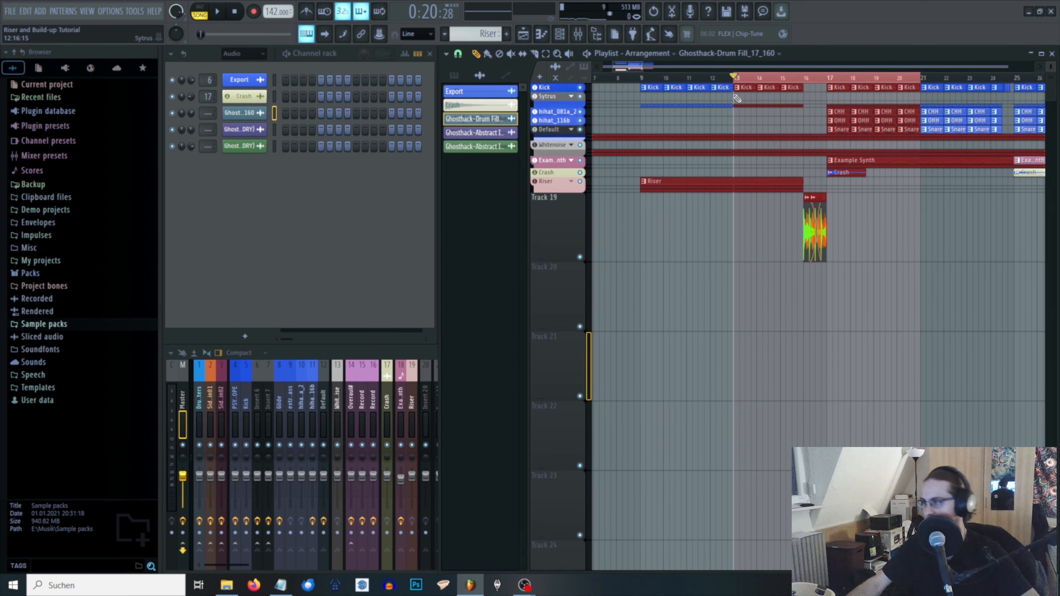
scroll(868, 245, up, 2)
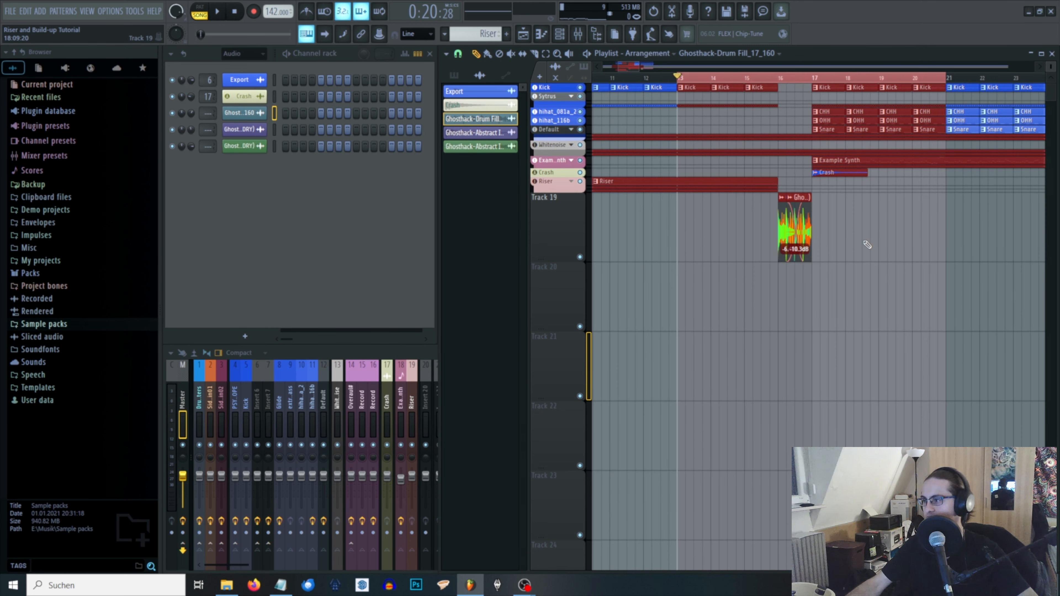
click(217, 11)
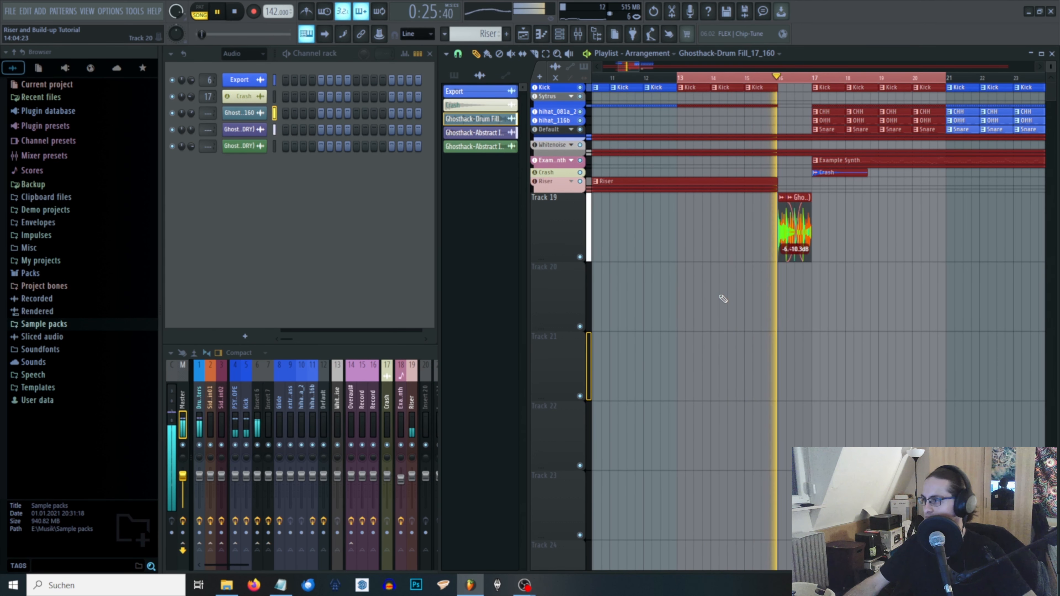
click(223, 13)
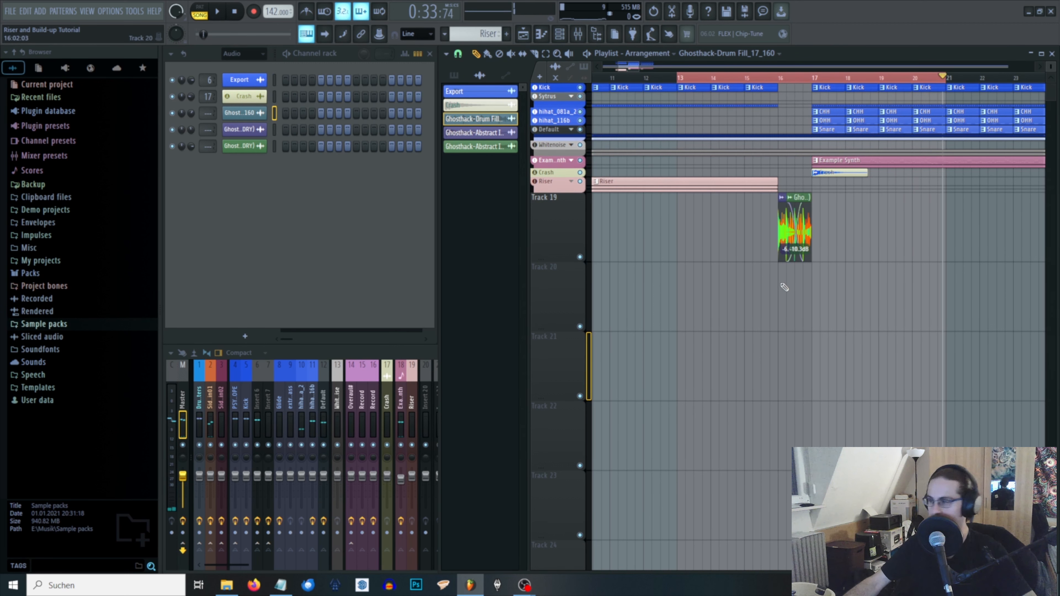
- Lower the channel volume of Ghosthack-Drum Fill_17_160 and play the transition from bar 15 into the drop
scroll(764, 228, up, 6)
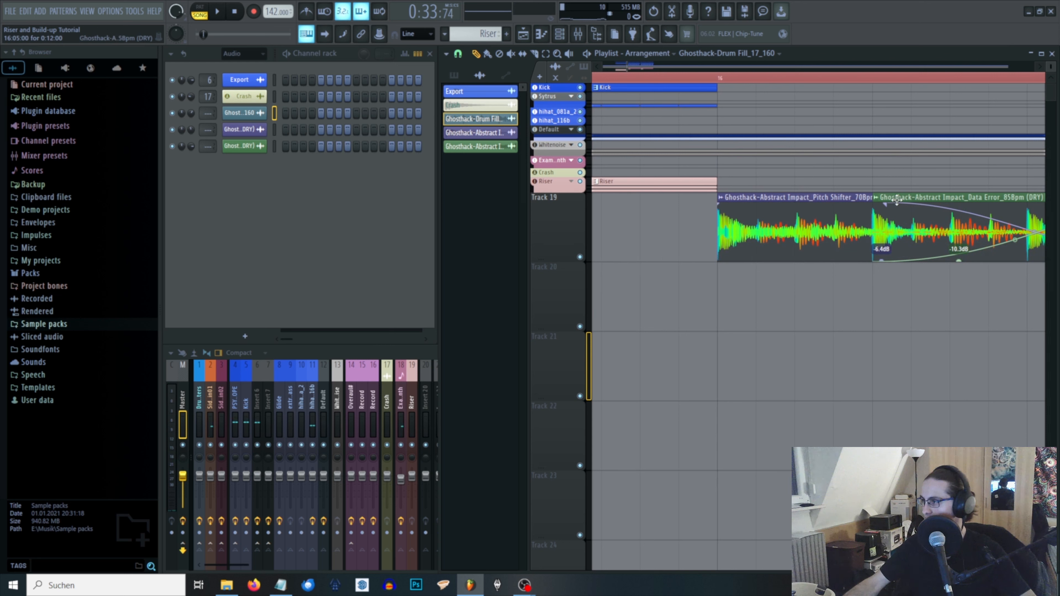
double_click(471, 120)
click(431, 377)
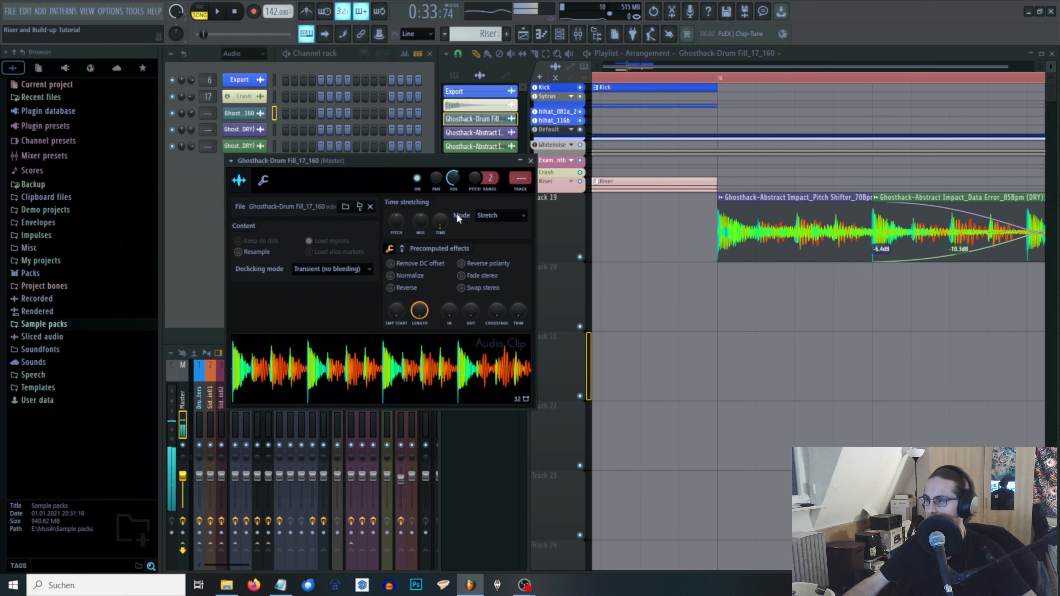
drag(453, 178, 453, 199)
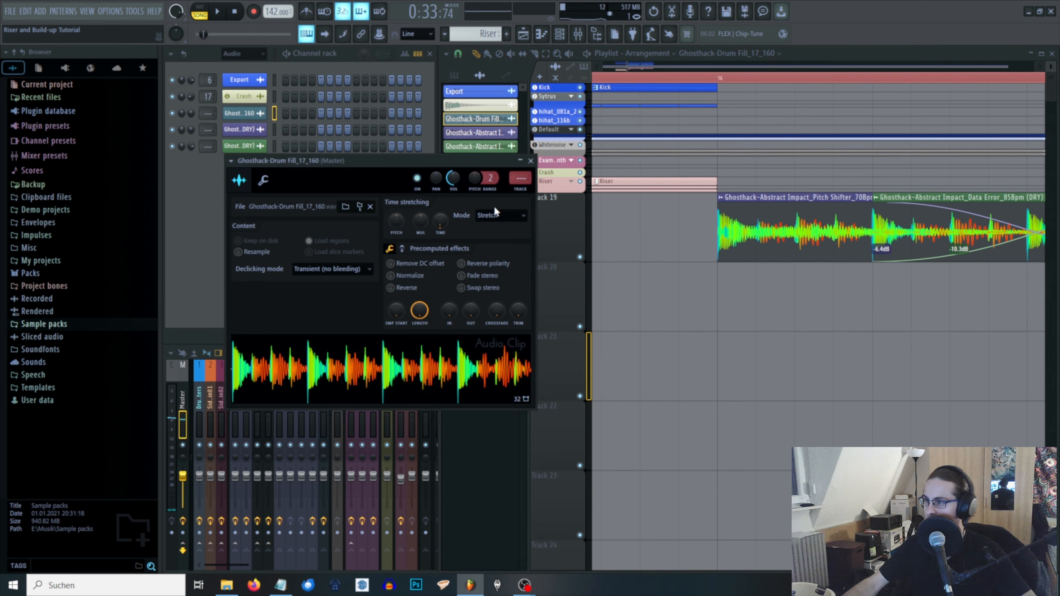
click(411, 367)
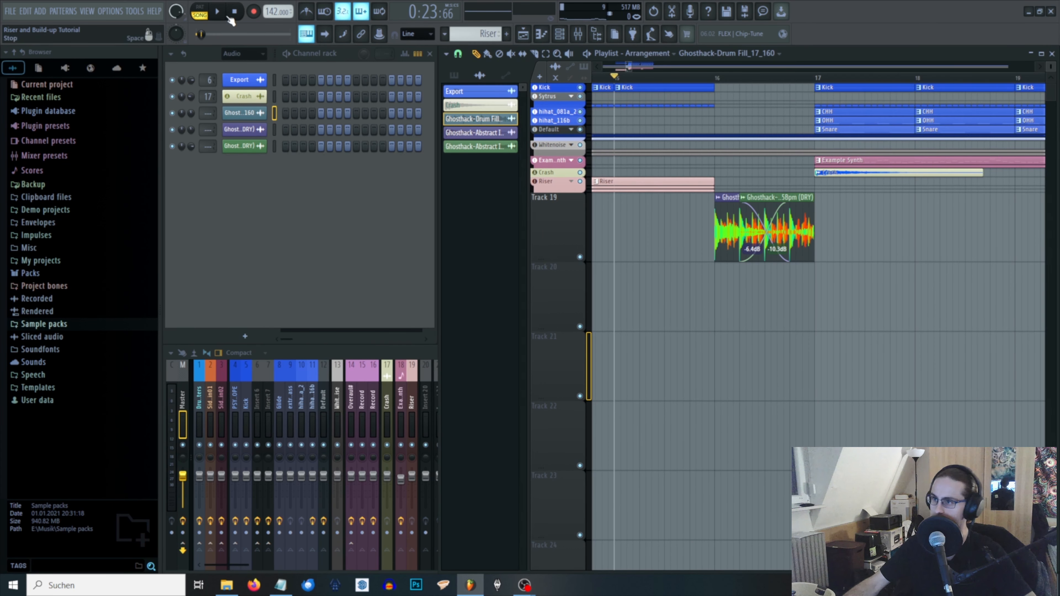
key(space)
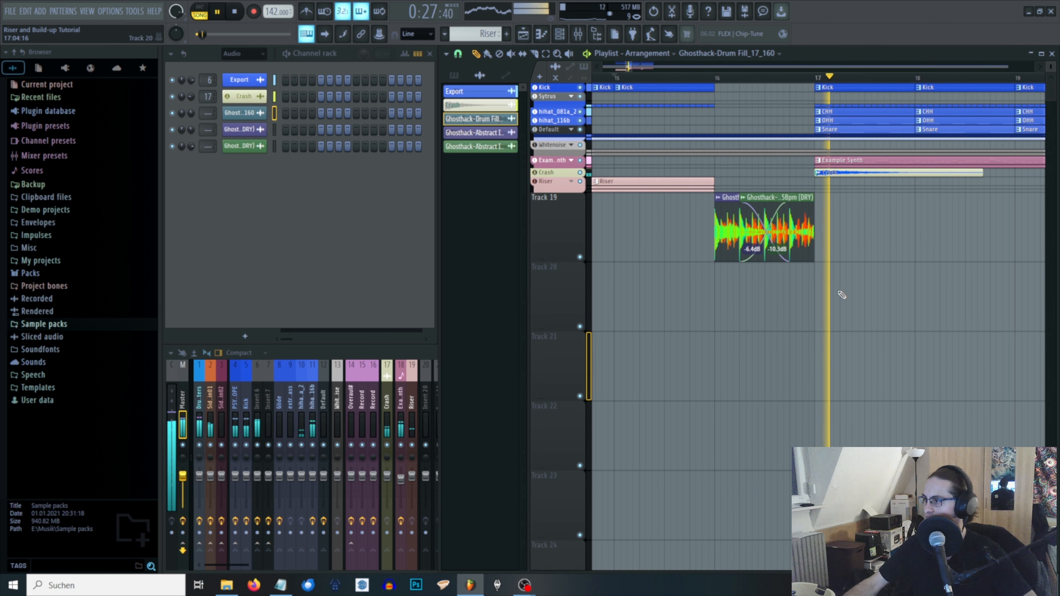
click(220, 13)
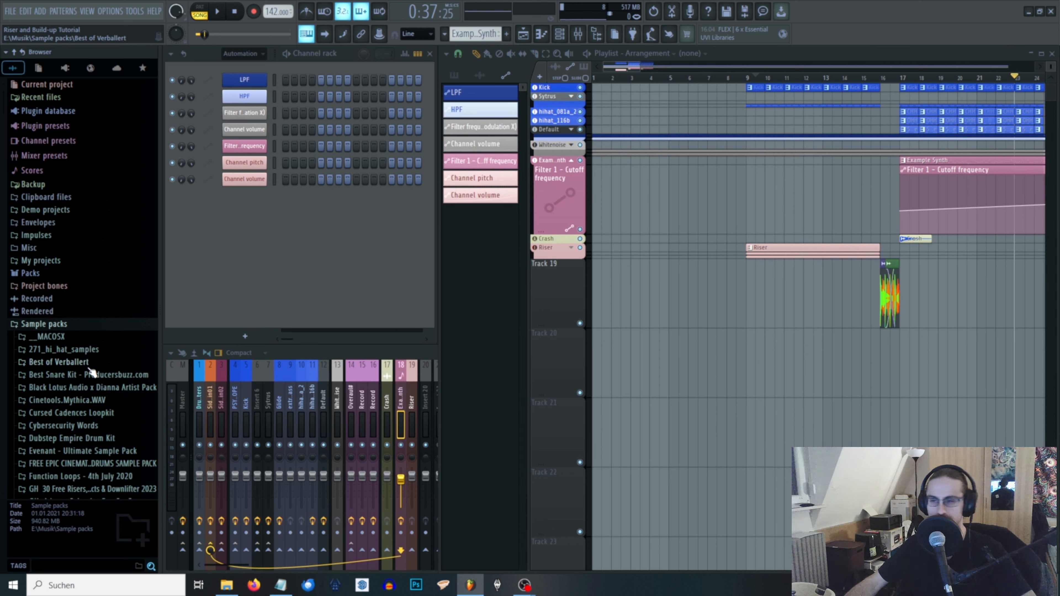
- Browse the sample packs and expand the Dubstep Empire Drum Kit folder
scroll(92, 371, down, 10)
scroll(91, 371, up, 5)
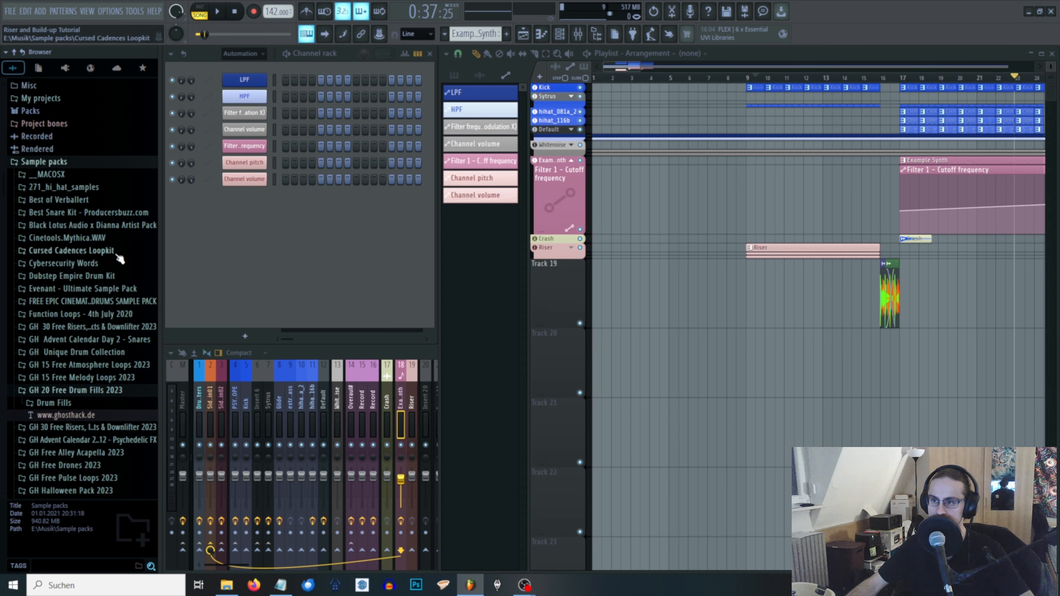
click(93, 277)
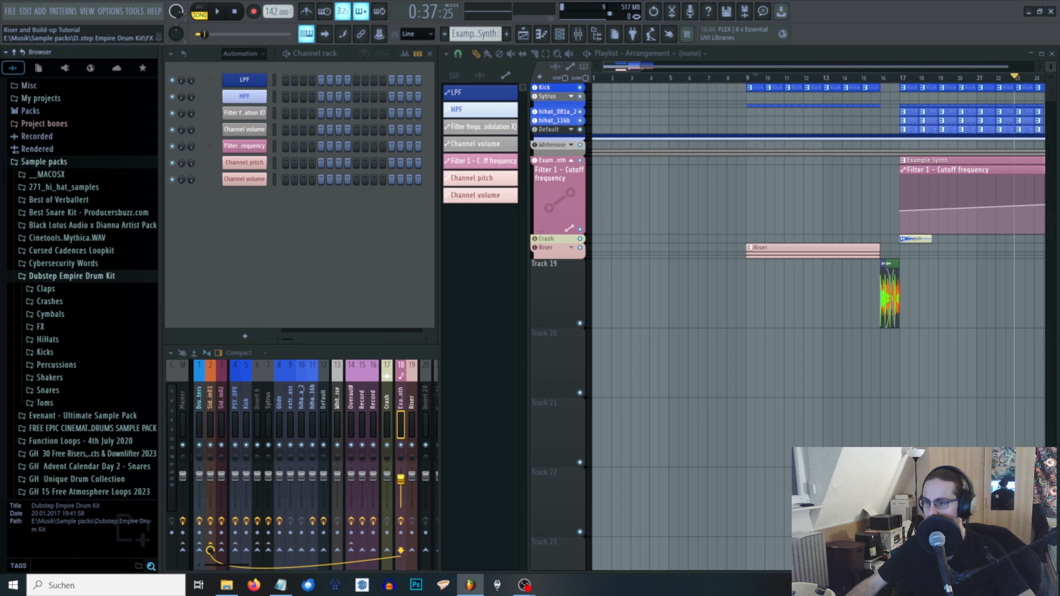
- Open the Snares folder of the Dubstep Empire Drum Kit and audition several snare samples, ending on Snare (19)
click(95, 394)
scroll(86, 336, down, 8)
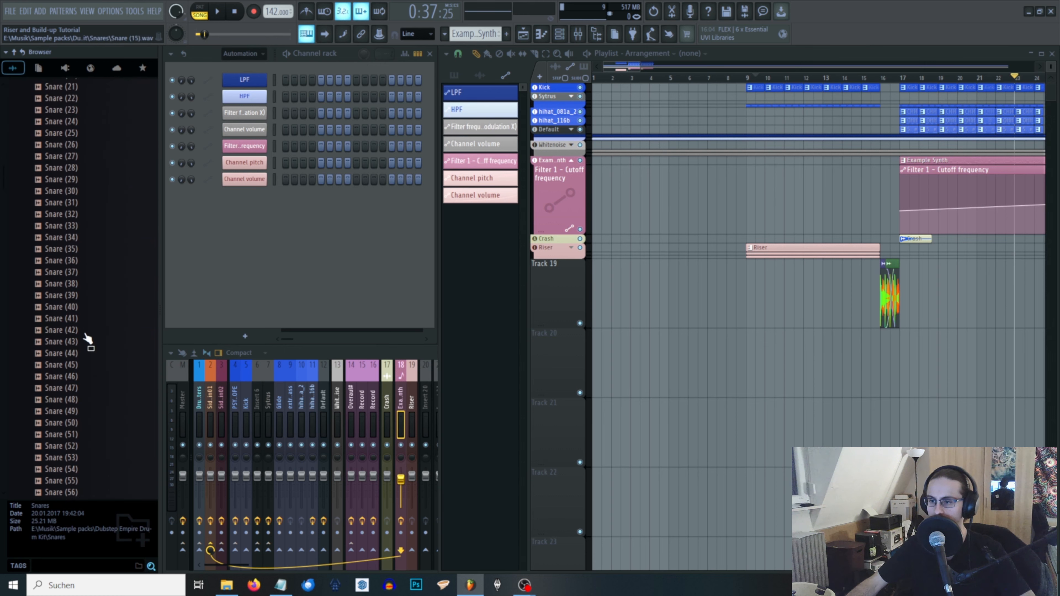
scroll(86, 335, up, 7)
click(87, 334)
click(84, 300)
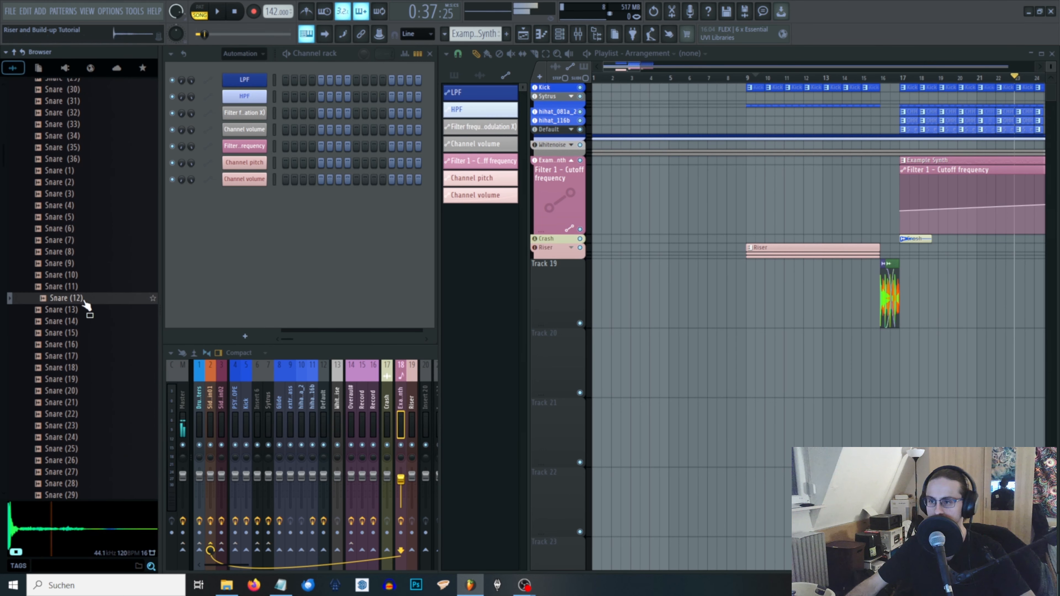
click(82, 276)
click(79, 264)
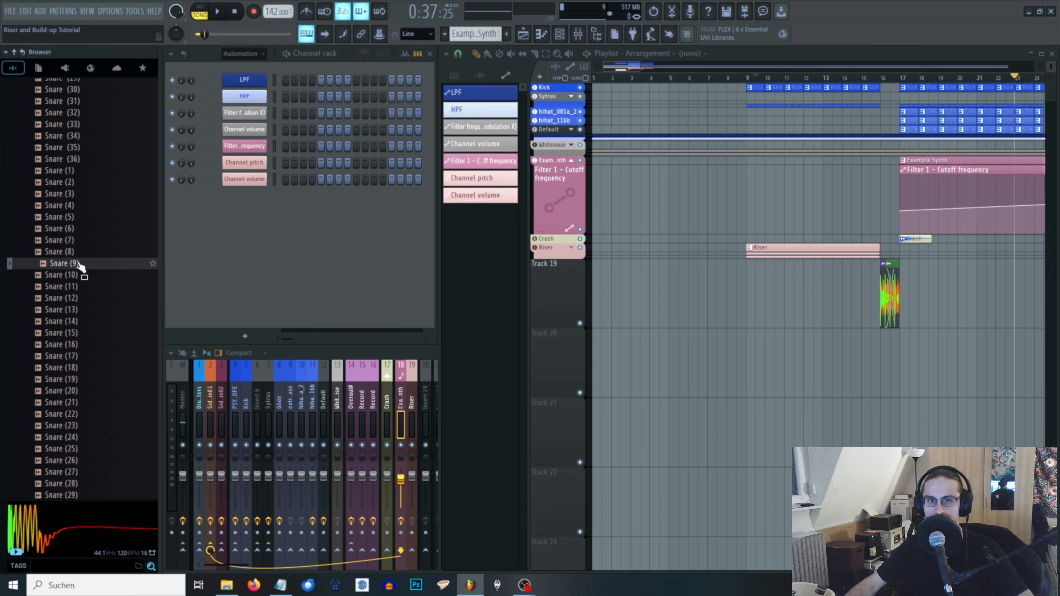
scroll(83, 276, down, 3)
click(86, 288)
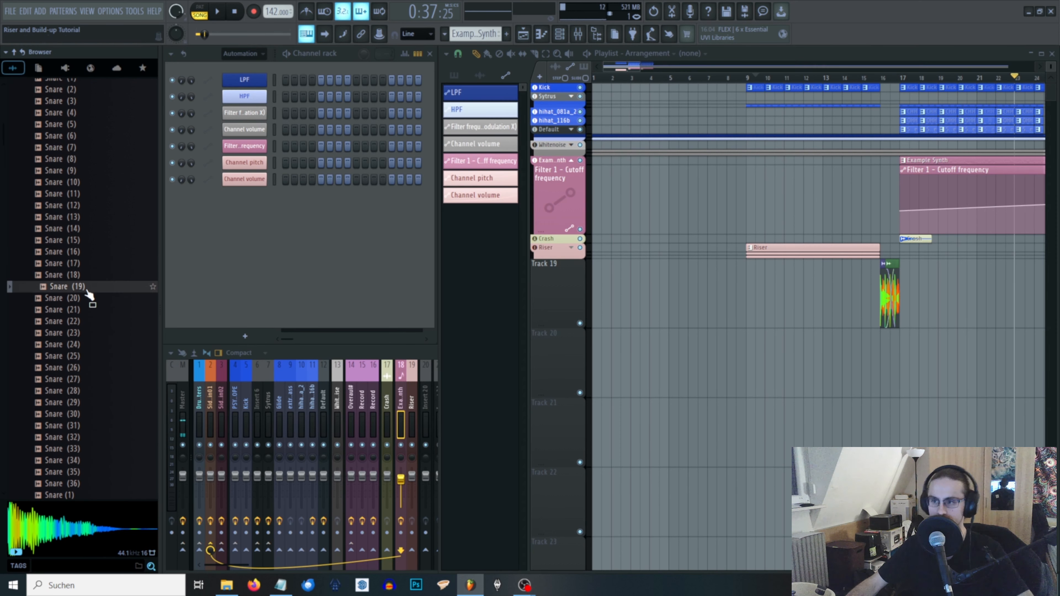
- Rename playlist Track 19, which holds the drum fill, as Fills
right_click(544, 262)
click(545, 292)
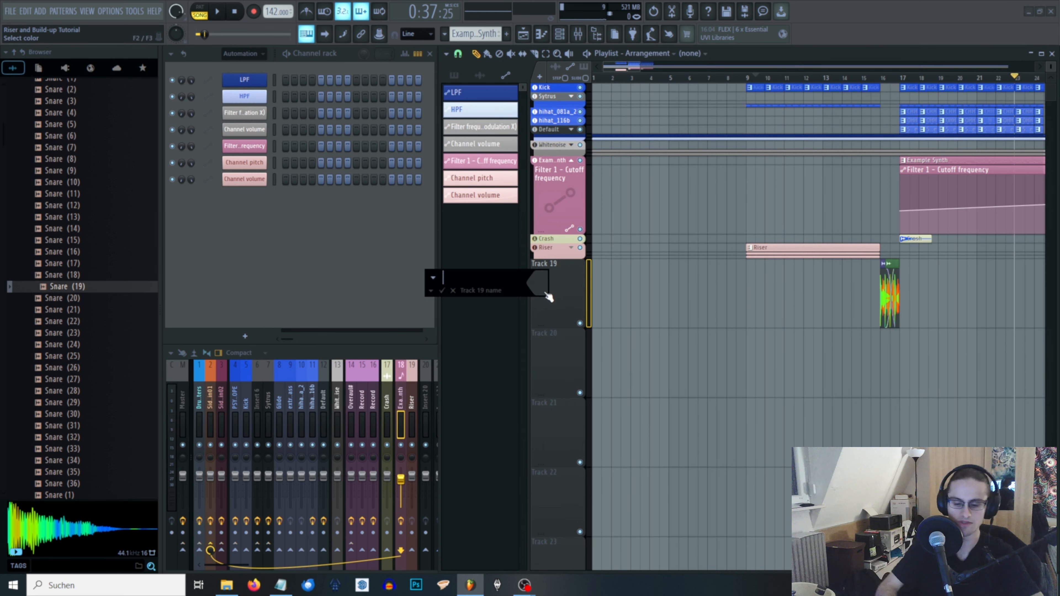
text(Fills)
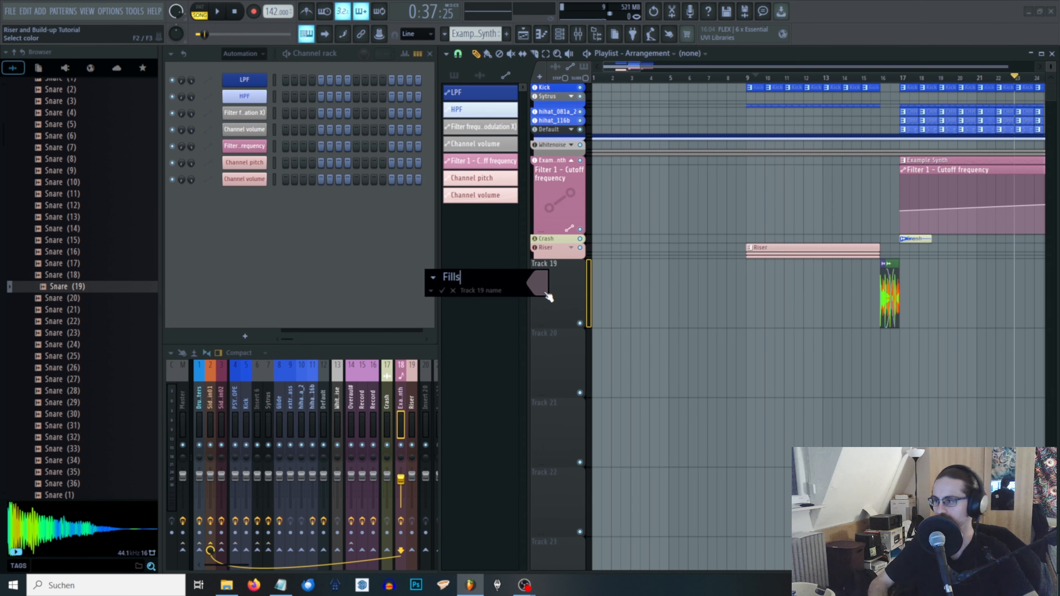
key(Return)
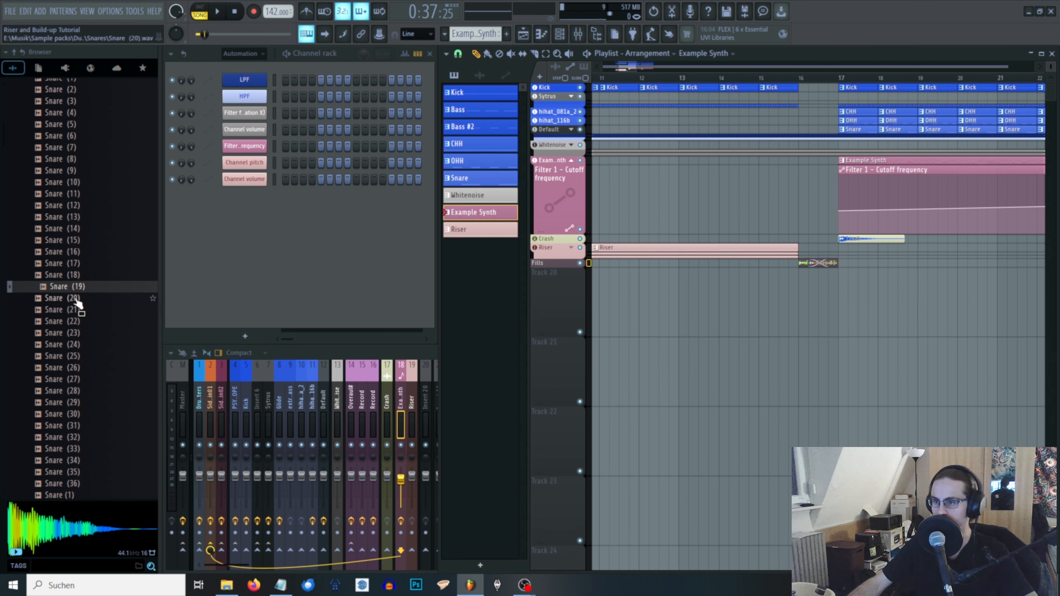
- Add the Snare (19) sample to the empty playlist track below Fills as an audio track
drag(75, 293, 102, 311)
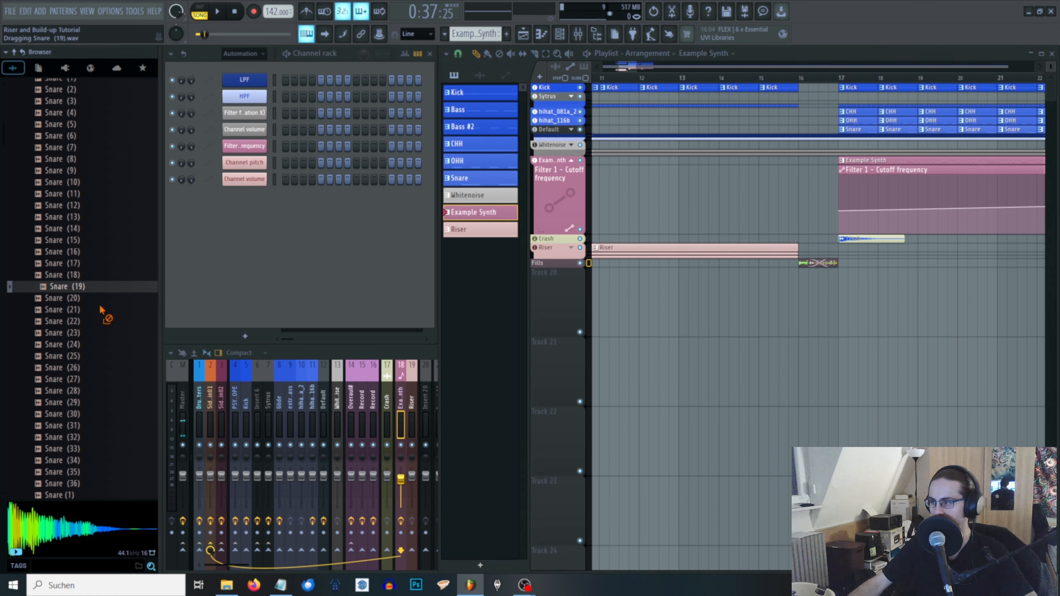
drag(484, 359, 716, 324)
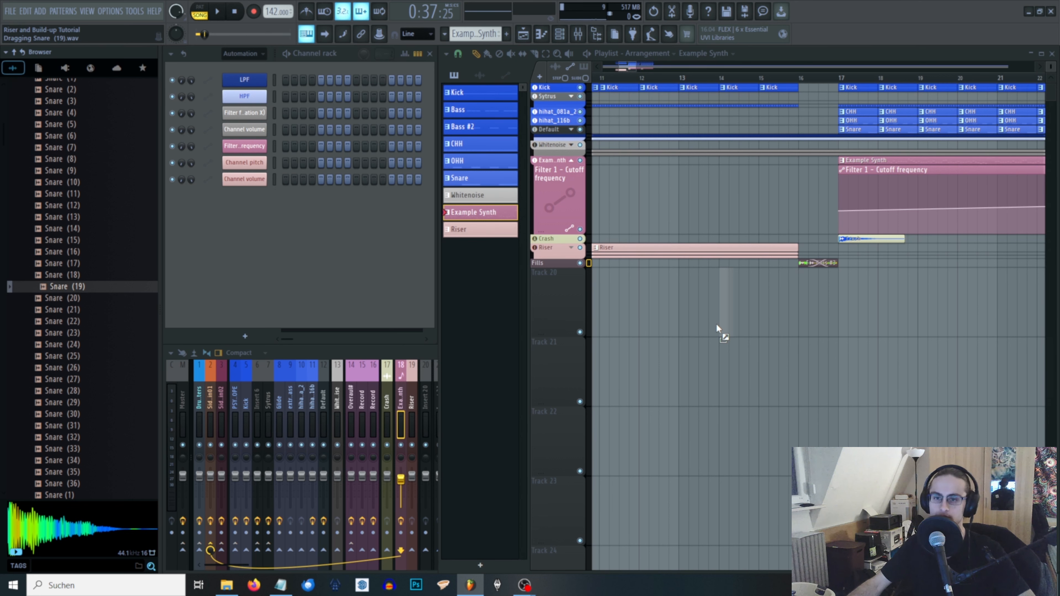
mouse_move(716, 324)
mouse_down()
mouse_move(609, 310)
mouse_move(704, 313)
mouse_up()
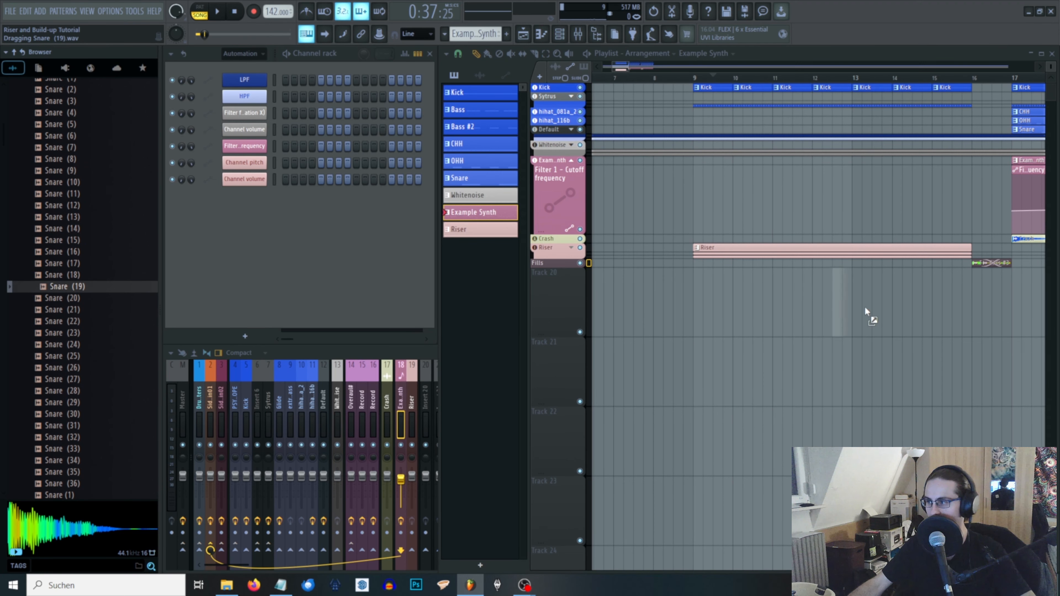
drag(864, 306, 550, 302)
drag(498, 245, 445, 224)
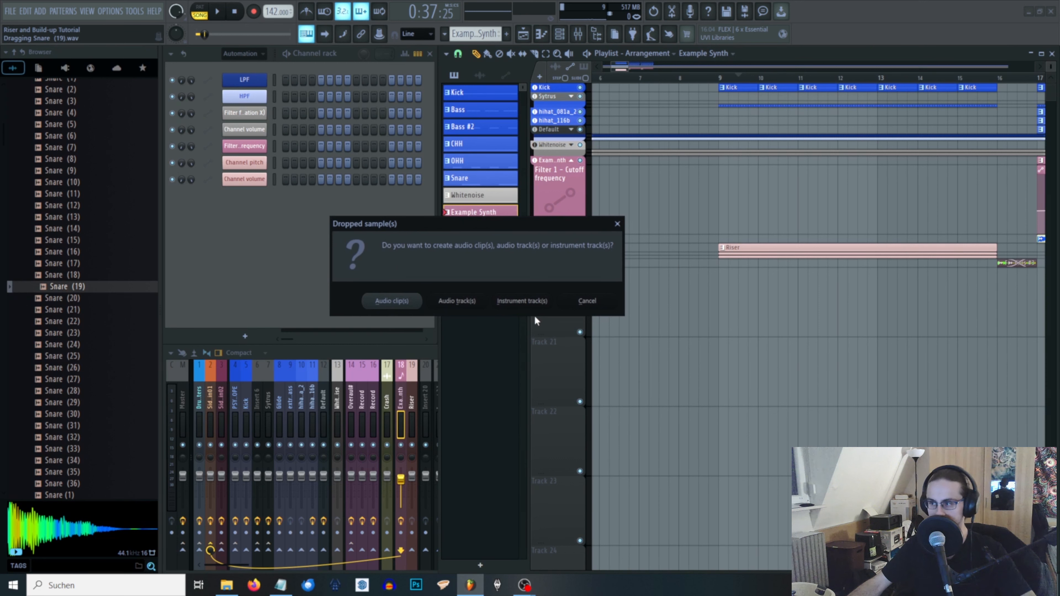
click(468, 303)
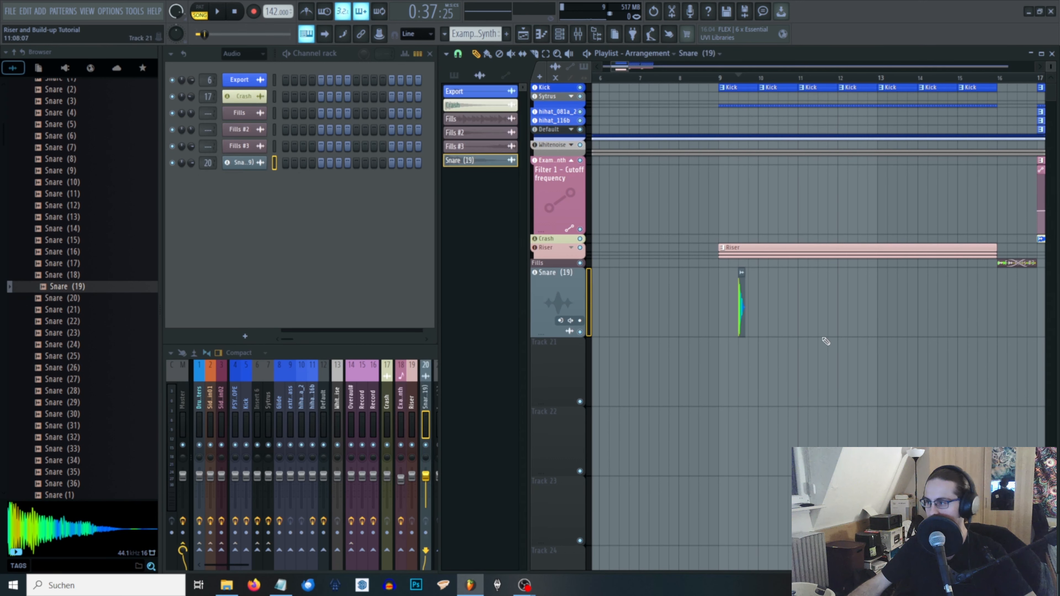
- Place the Snare (19) clip at the start of bar 9 and extend its length to 0:04:00
ctrl+scroll(757, 310, up, 3)
scroll(635, 309, down, 4)
scroll(740, 315, up, 4)
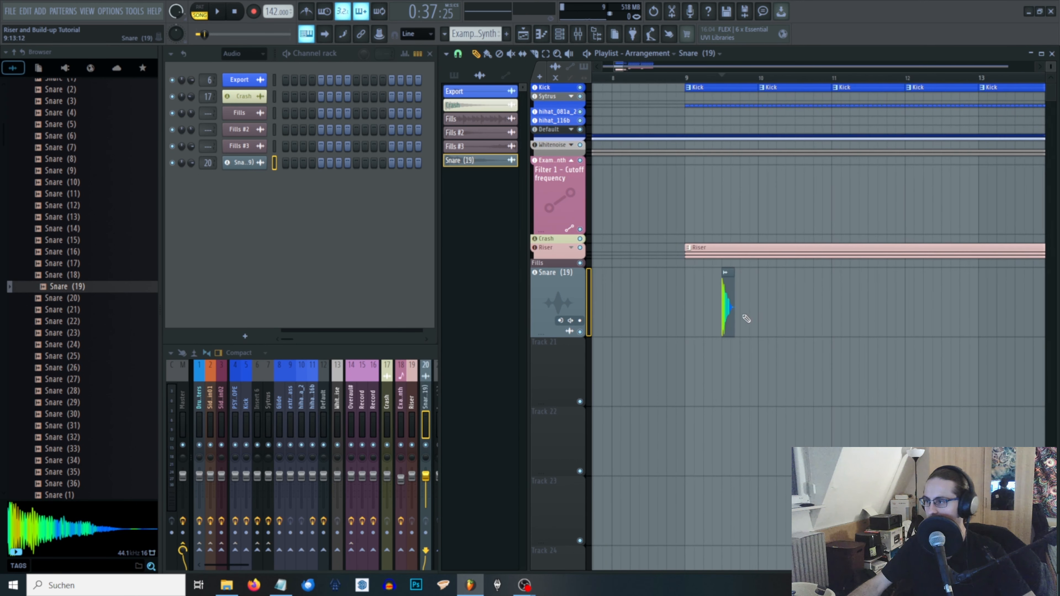
scroll(656, 149, down, 3)
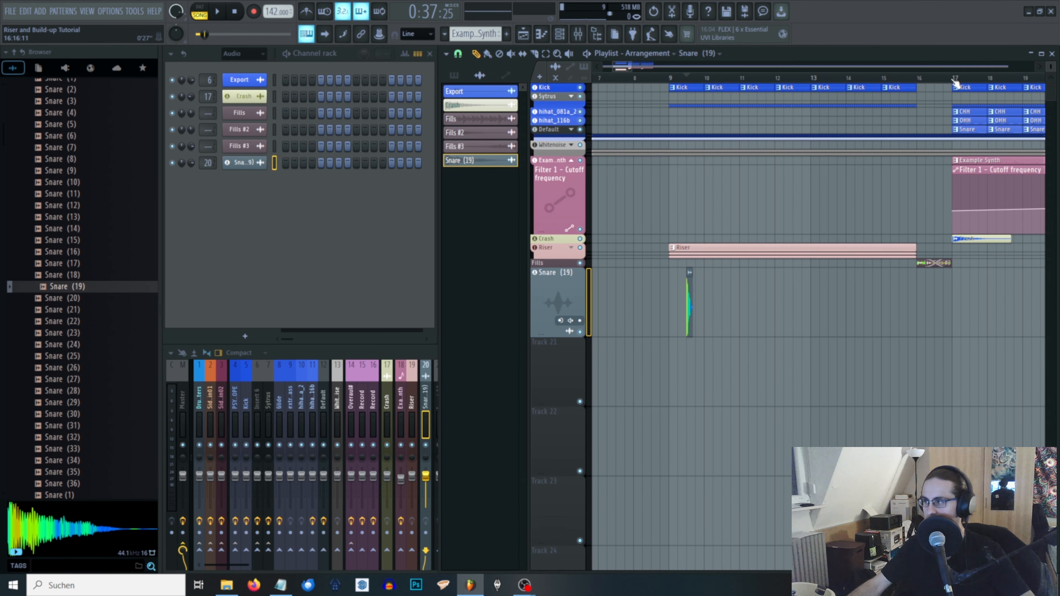
scroll(690, 322, up, 5)
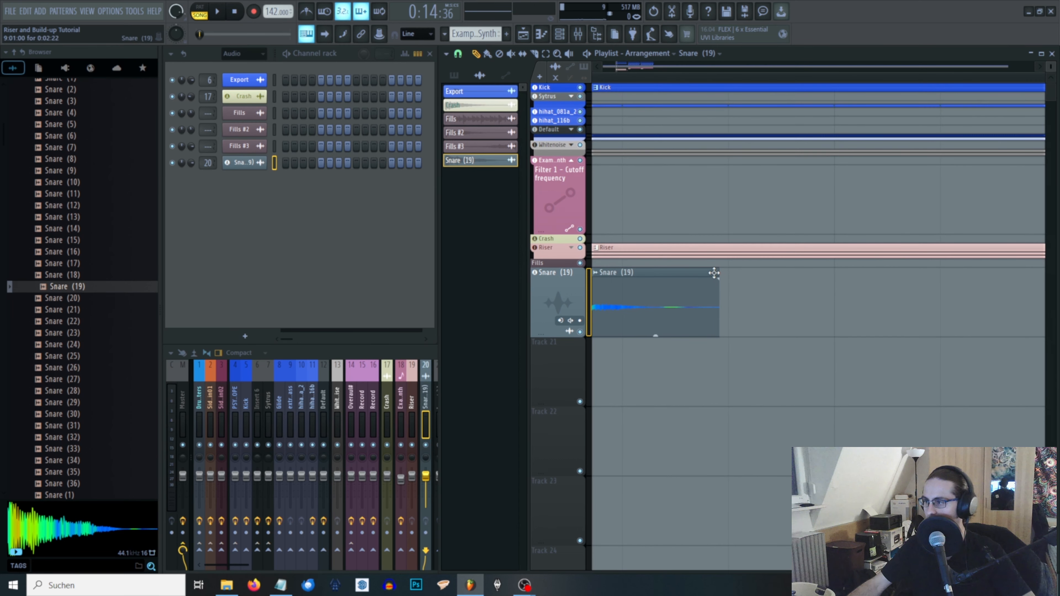
drag(716, 273, 814, 274)
- Select the Snare (19) clip and repeat it back to back from bar 9 to the start of bar 13
scroll(811, 313, down, 3)
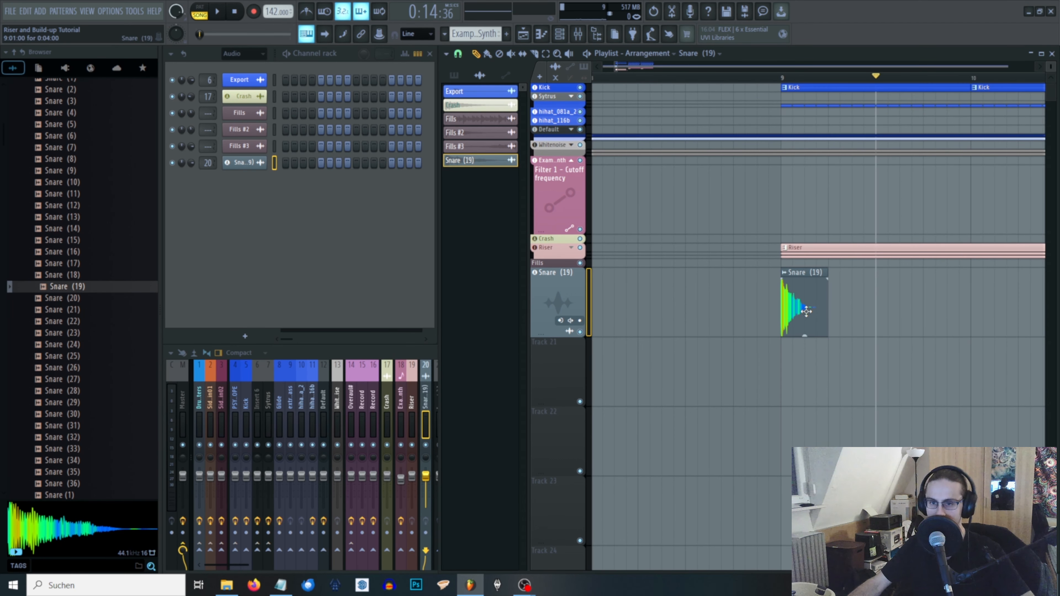
click(806, 312)
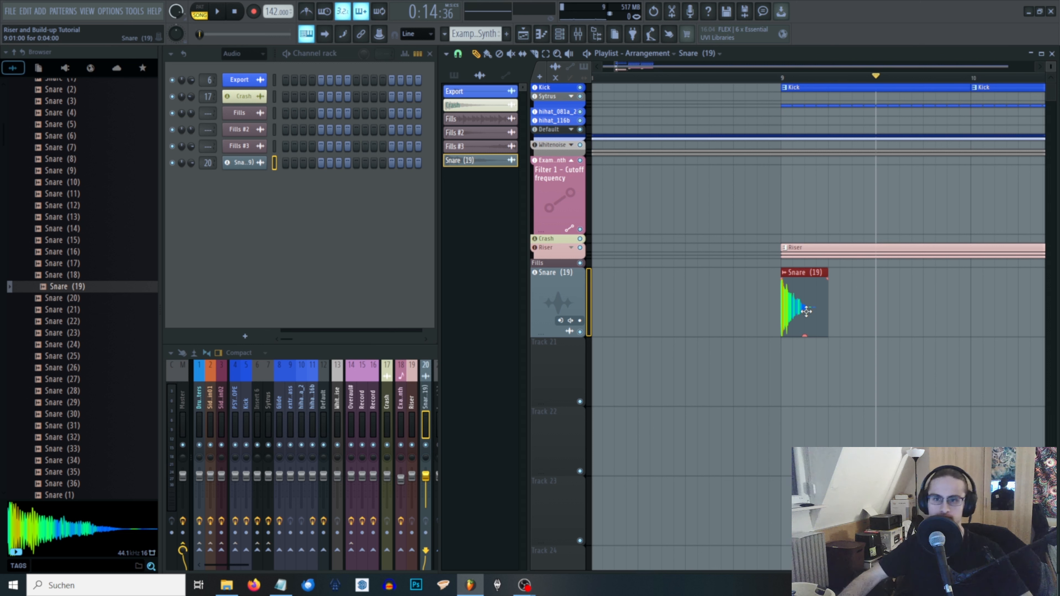
scroll(667, 226, down, 4)
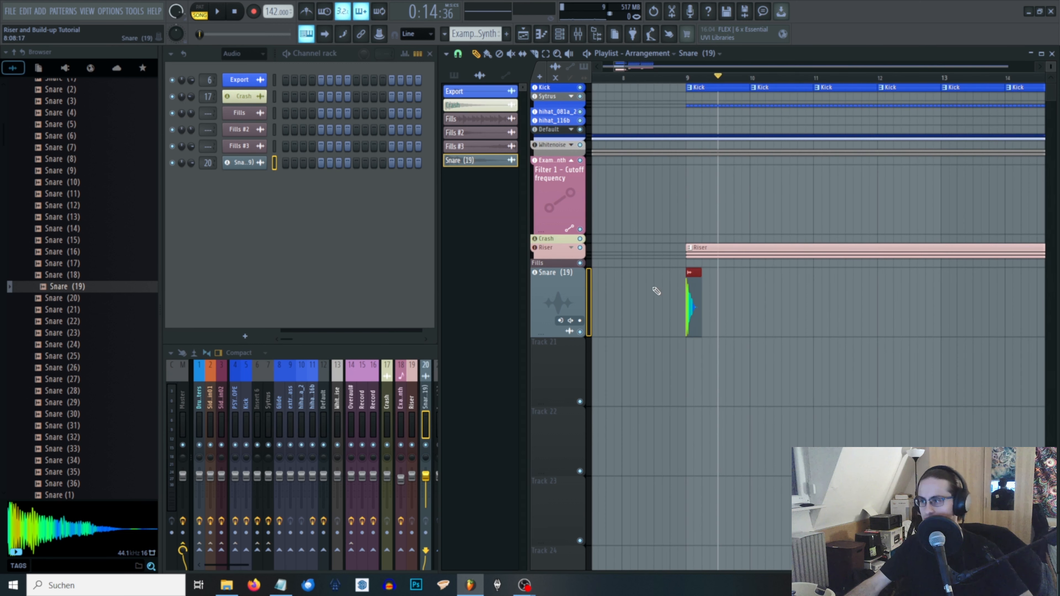
scroll(656, 291, down, 2)
drag(664, 301, 776, 300)
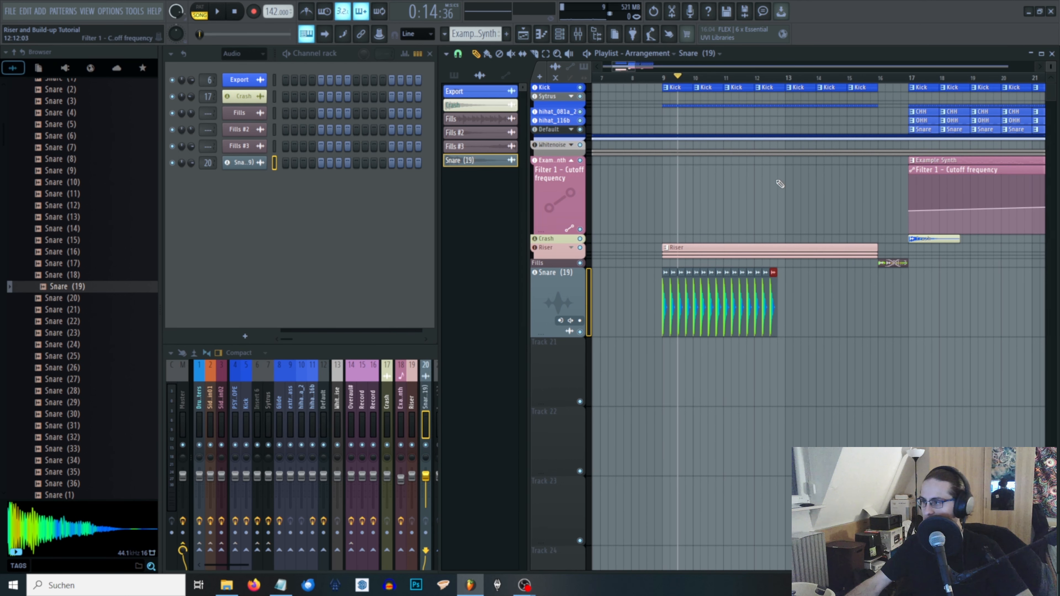
click(783, 300)
- Open the channel settings of the Snare (19) clip and lower its channel volume to 44%
scroll(664, 83, up, 2)
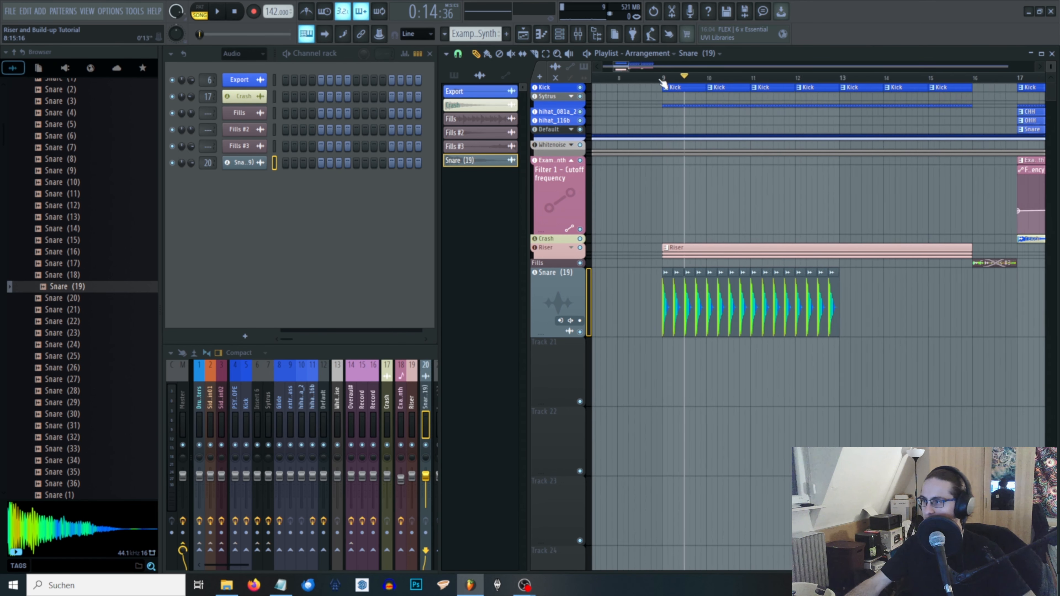
scroll(663, 84, up, 2)
scroll(699, 302, up, 3)
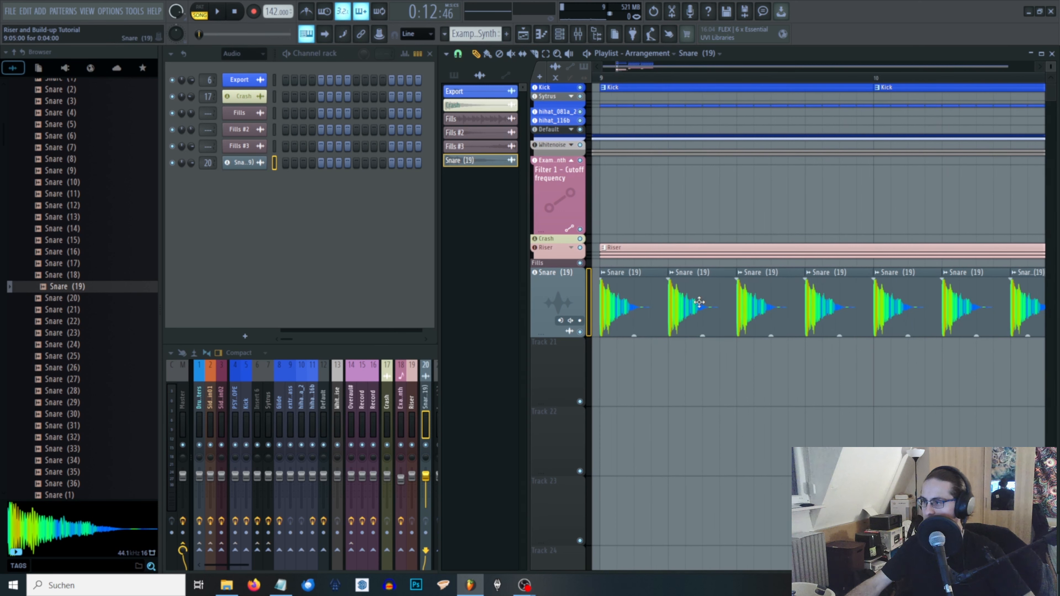
double_click(699, 302)
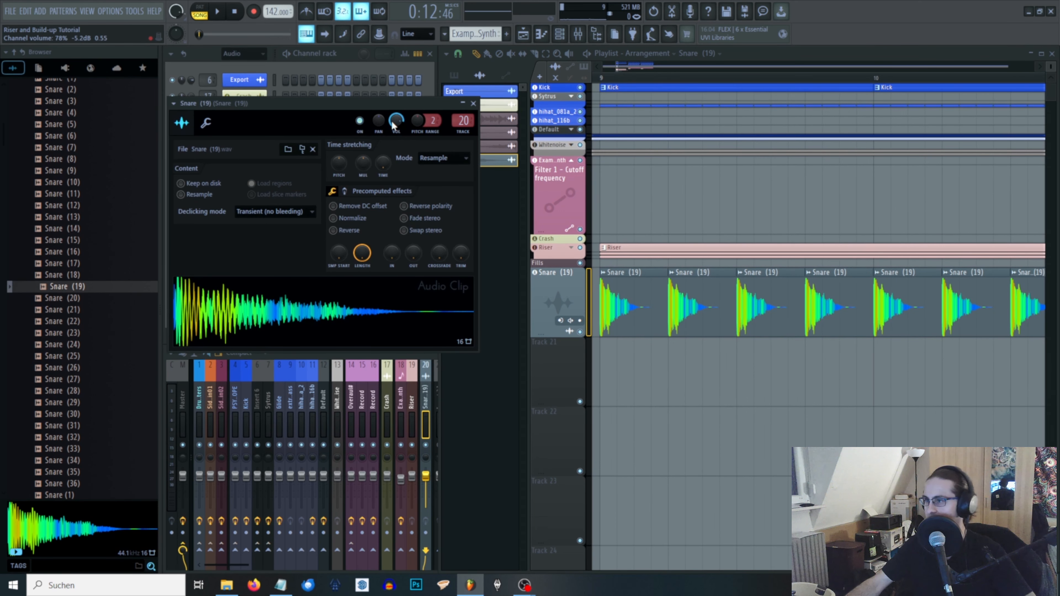
drag(391, 120, 391, 146)
- Play the build-up from just before bar 9 and lower the Snare (19) channel volume a little further
scroll(800, 228, down, 4)
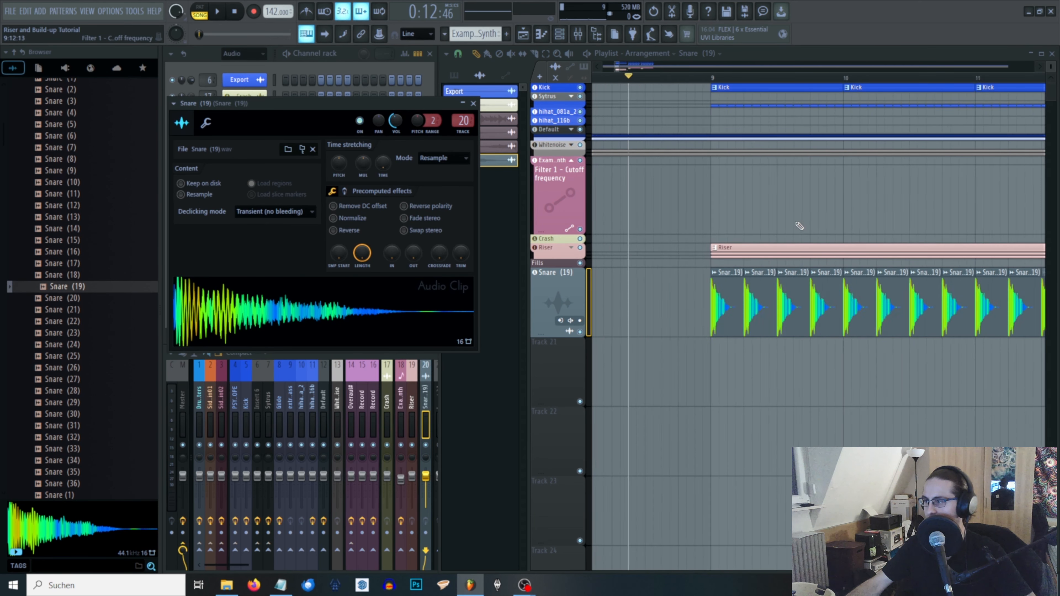
click(696, 78)
key(space)
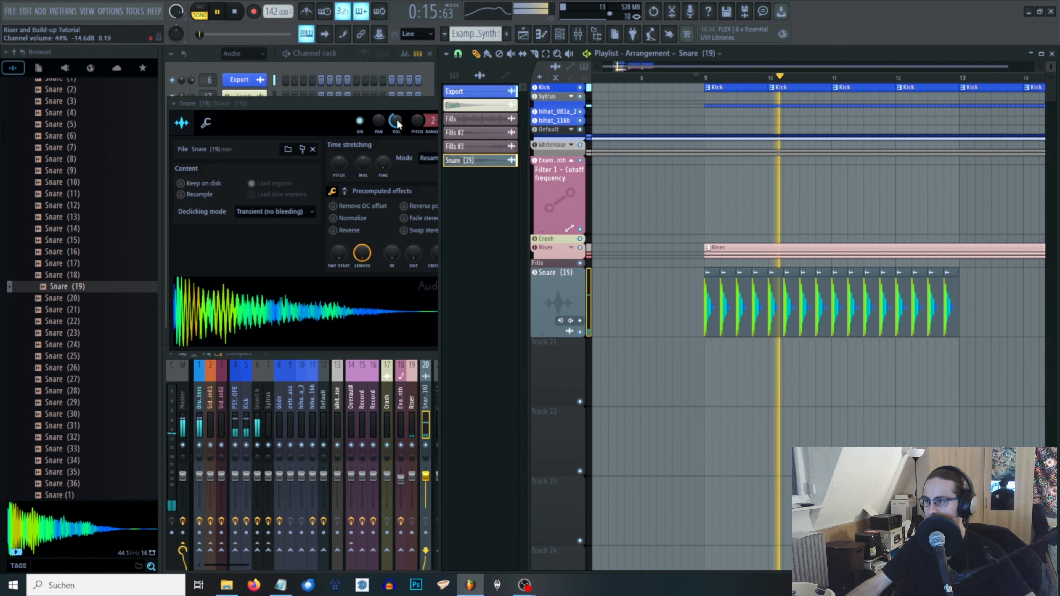
drag(397, 120, 396, 126)
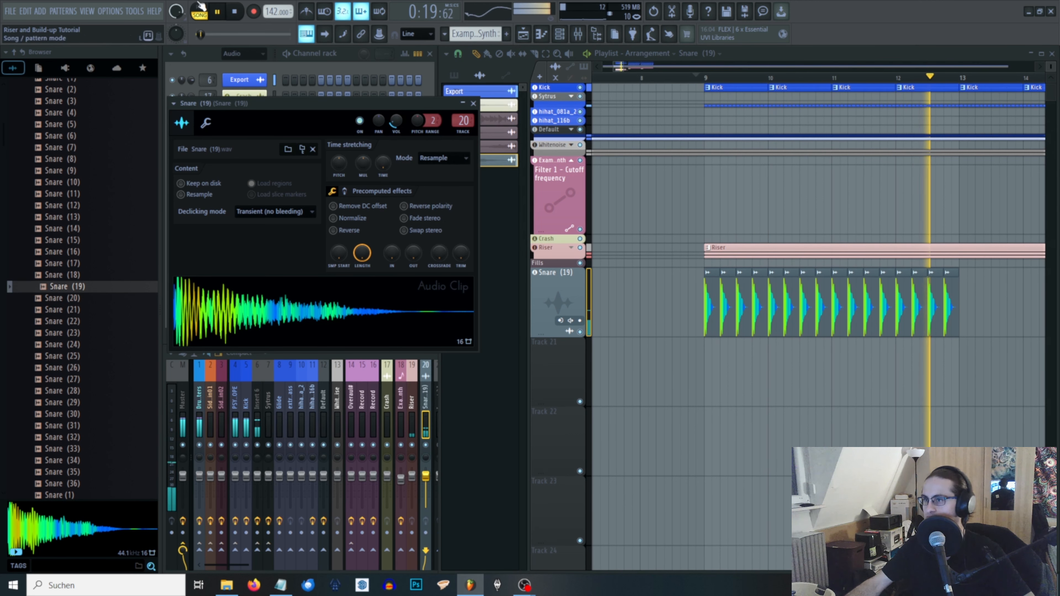
key(space)
- Play the opening snare hits again from just before bar 9 to check their level
click(852, 373)
right_click(858, 363)
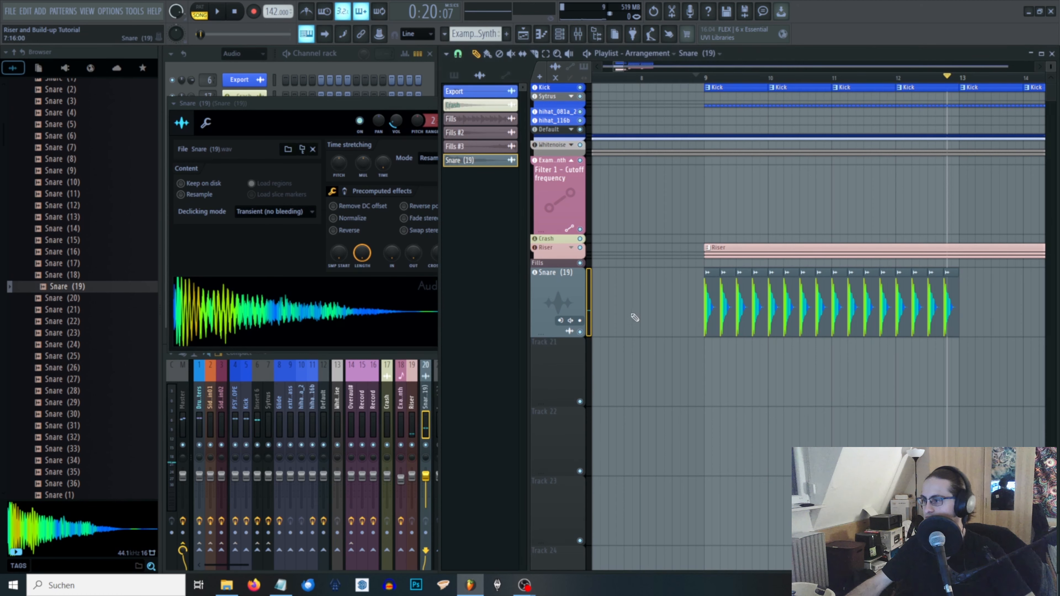
scroll(719, 292, up, 5)
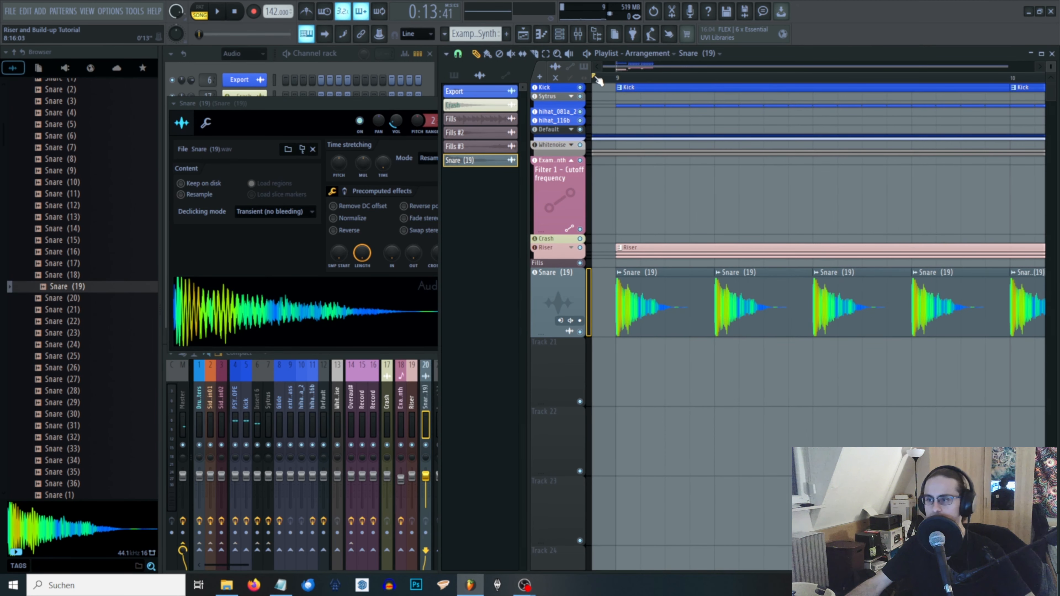
key(space)
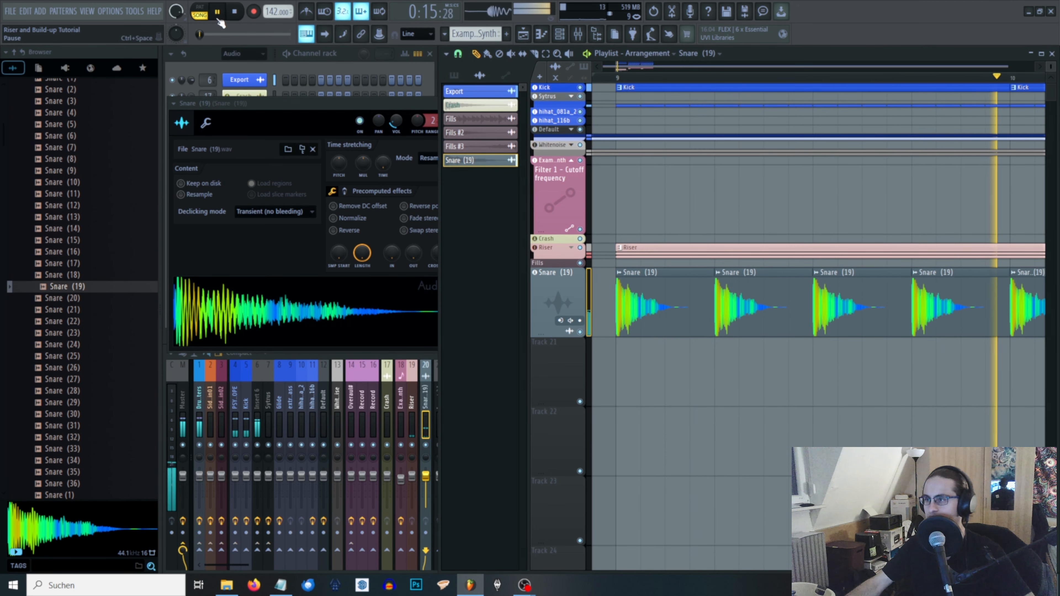
key(space)
- Add another Snare (19) clip at the start of bar 13 and shorten it to half its length
scroll(805, 443, down, 5)
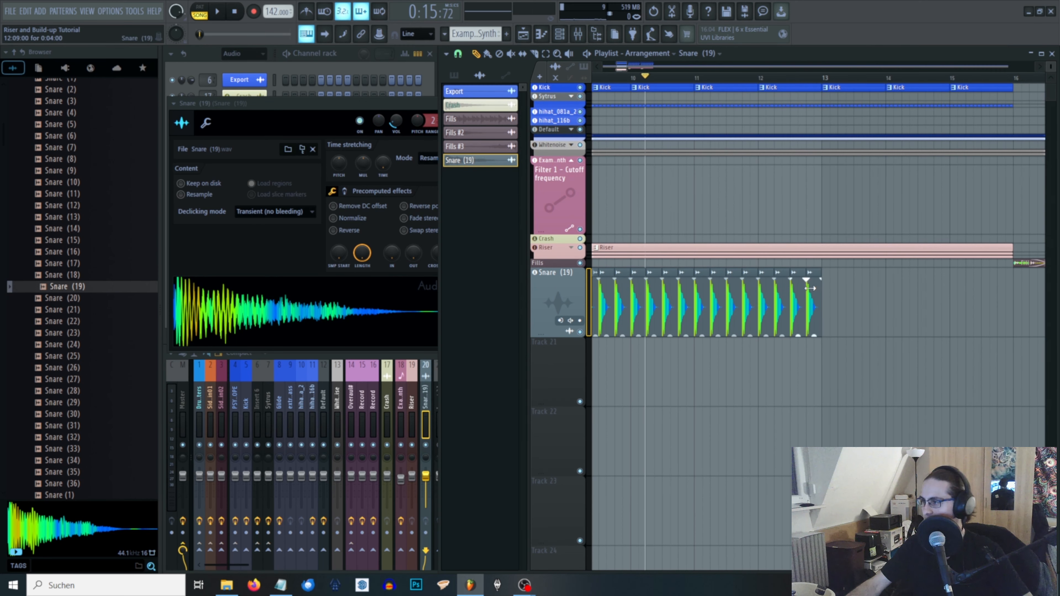
scroll(818, 305, up, 5)
scroll(818, 302, up, 3)
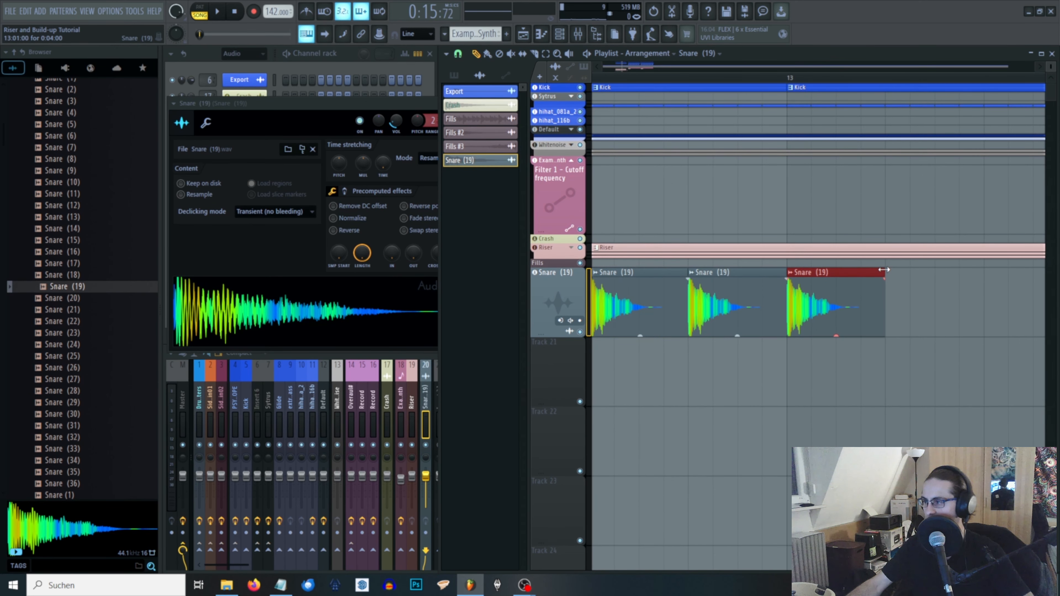
drag(883, 269, 836, 271)
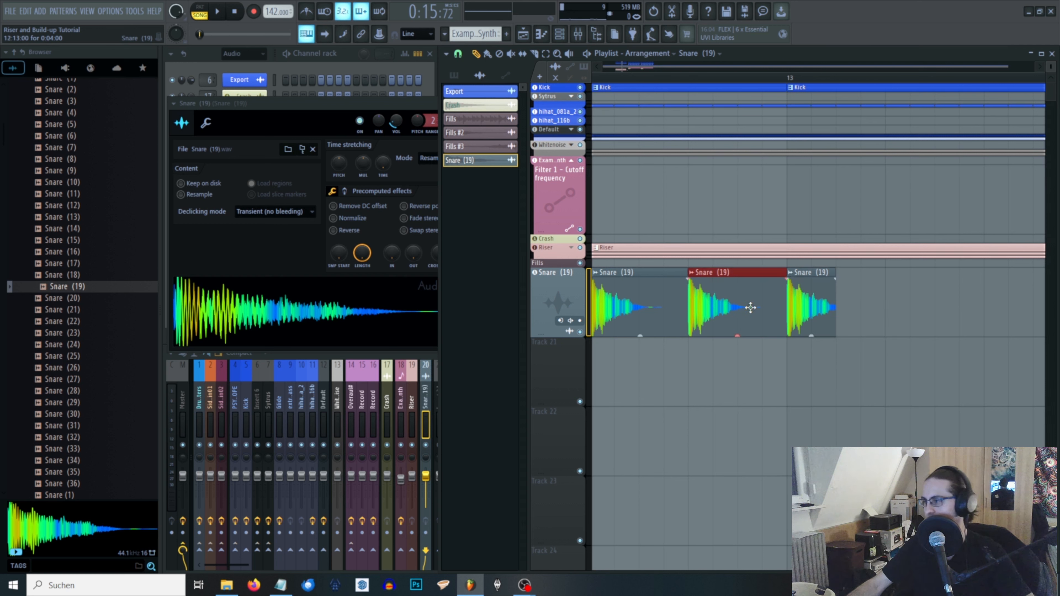
- Select the shortened snare clip at bar 13 and duplicate it repeatedly until the hits reach bar 15
scroll(686, 343, down, 3)
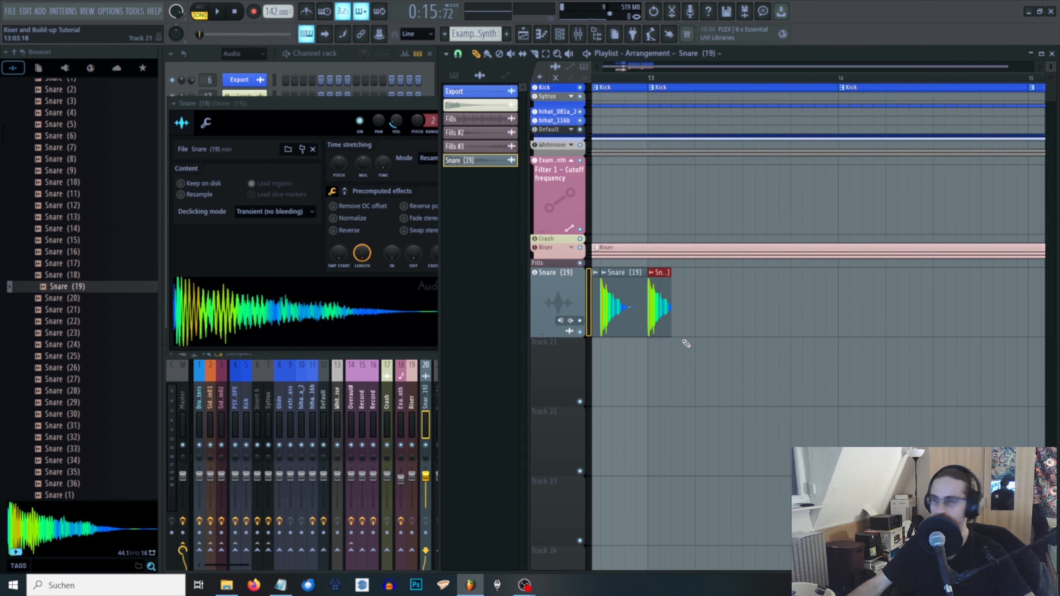
key(ctrl+b)
key(ctrl+b)
key(ctrl+b)
key(ctrl+b)
key(ctrl+b)
key(ctrl+b)
key(ctrl+b)
key(ctrl+b)
key(ctrl+b)
key(ctrl+b)
key(ctrl+b)
key(ctrl+b)
key(ctrl+b)
key(ctrl+b)
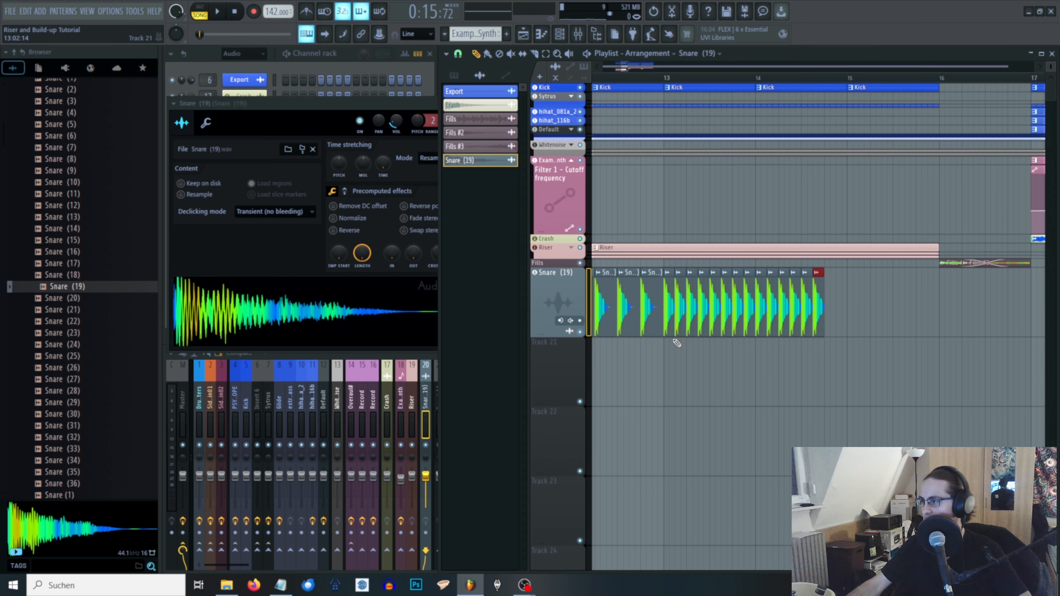
- Examine the snare roll's sections, marking bars 9 to 13 and comparing them with the denser hits from bar 13 to 15
scroll(828, 360, down, 4)
scroll(776, 322, up, 4)
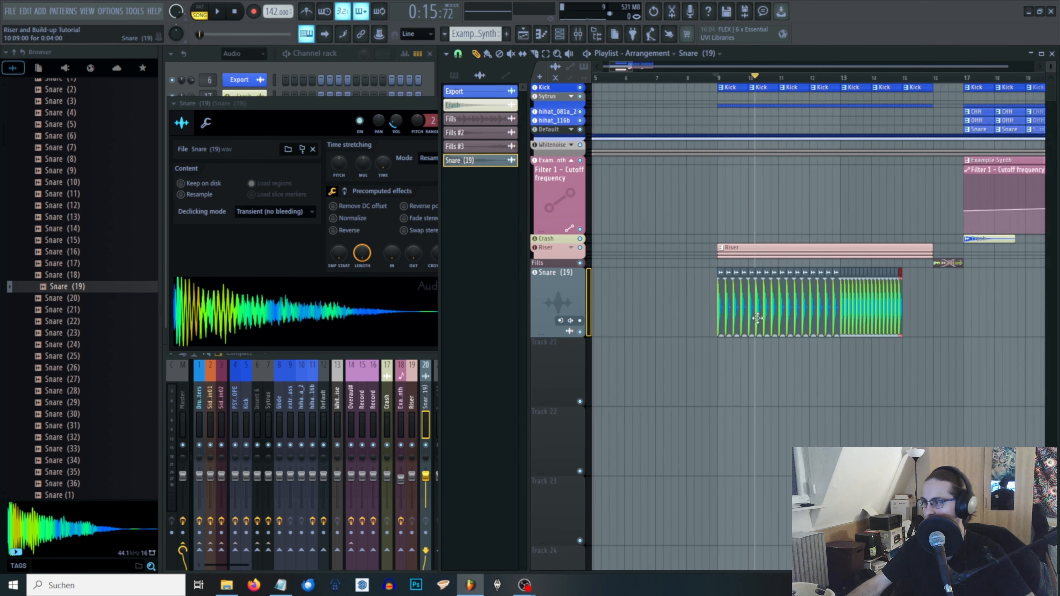
drag(682, 319, 876, 330)
scroll(705, 309, up, 5)
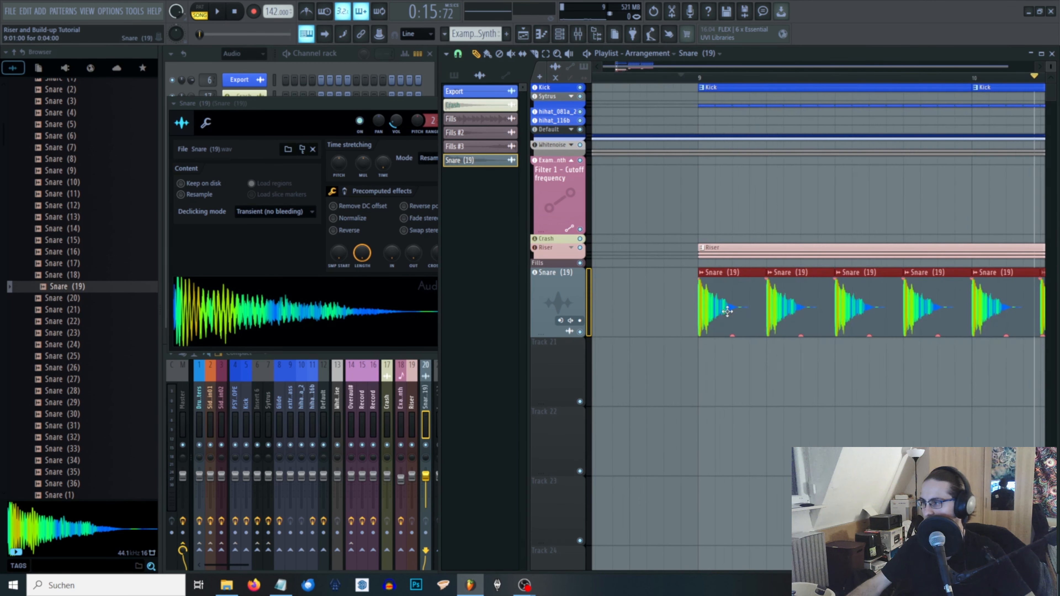
scroll(729, 311, down, 5)
scroll(960, 330, up, 2)
drag(994, 330, 802, 329)
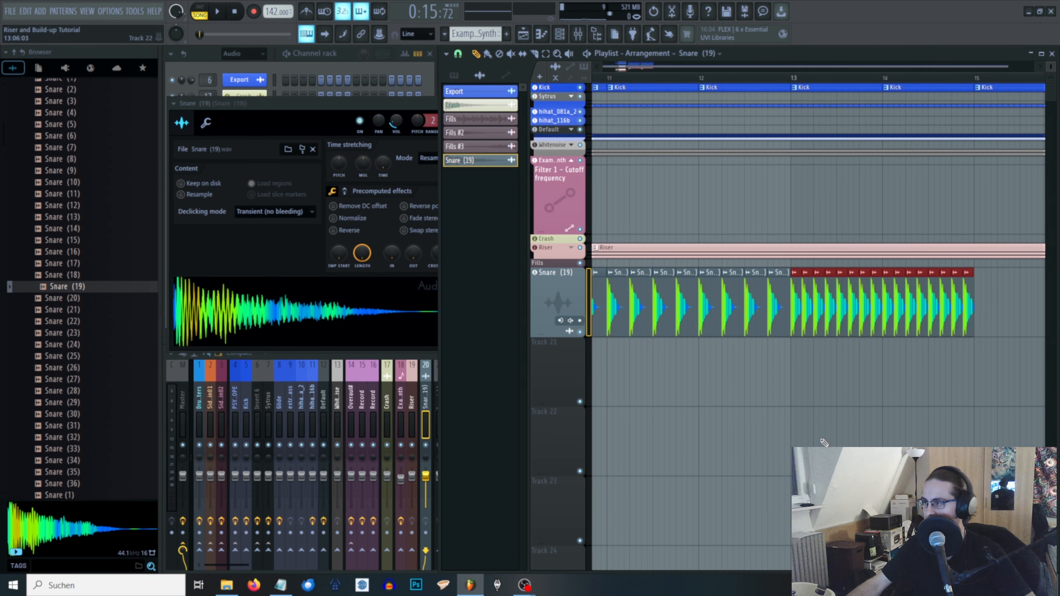
click(825, 443)
key(ctrl+z)
scroll(929, 375, down, 2)
drag(861, 78, 690, 100)
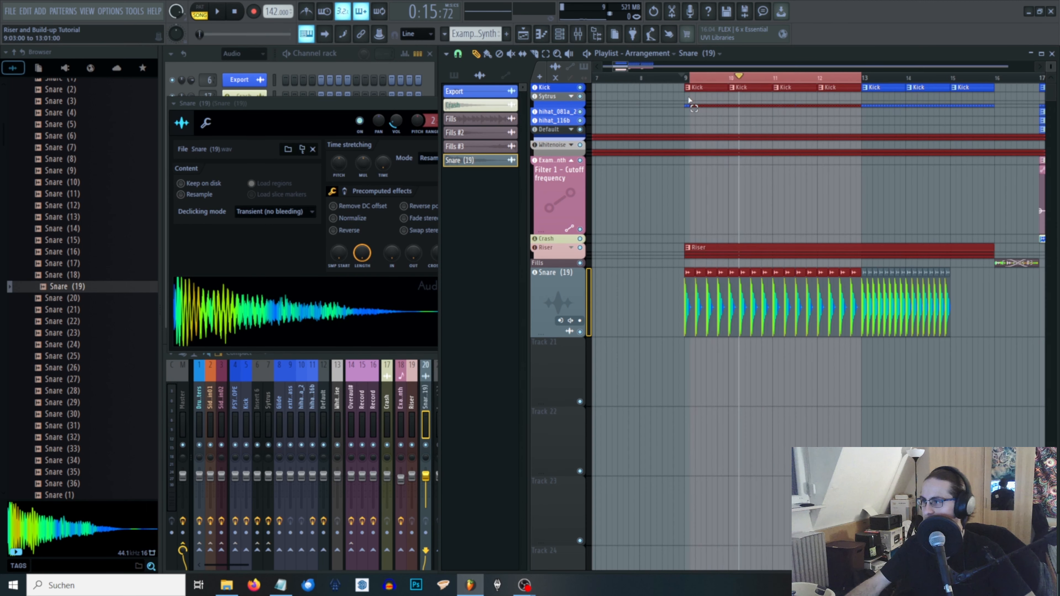
click(707, 76)
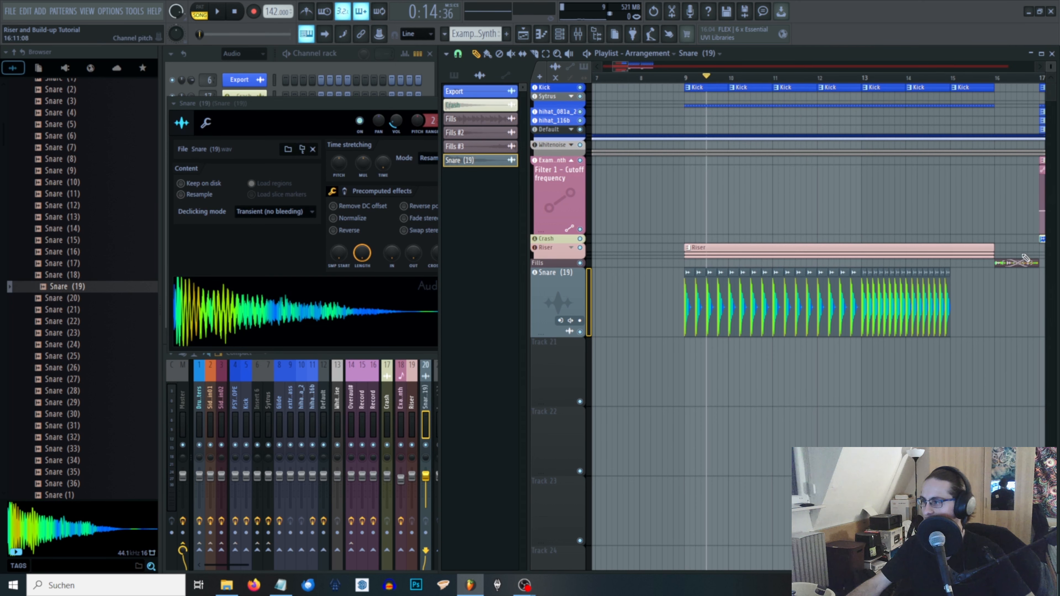
- Duplicate the last Snare (19) clip to the start of bar 15 and shorten the copy to half its length
scroll(928, 279, up, 2)
drag(929, 284, 809, 321)
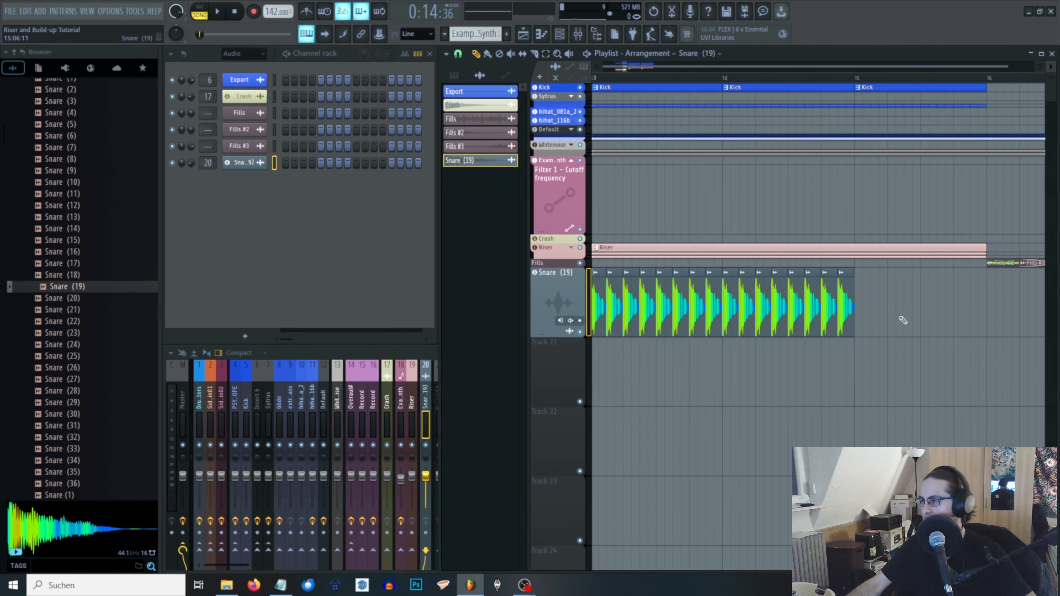
click(889, 313)
right_click(888, 312)
ctrl+click(848, 307)
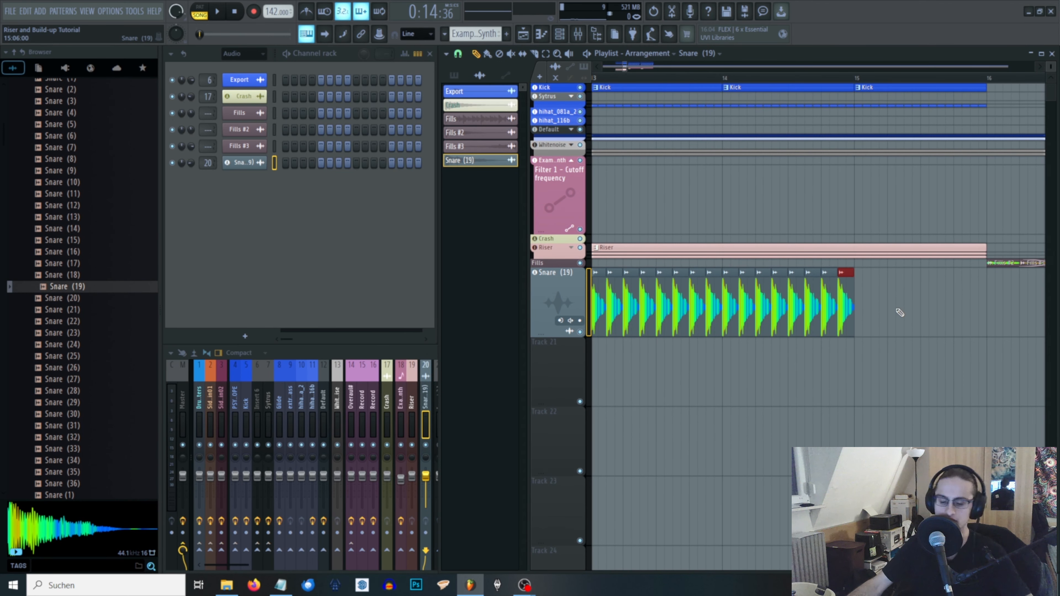
key(ctrl+b)
scroll(881, 300, up, 6)
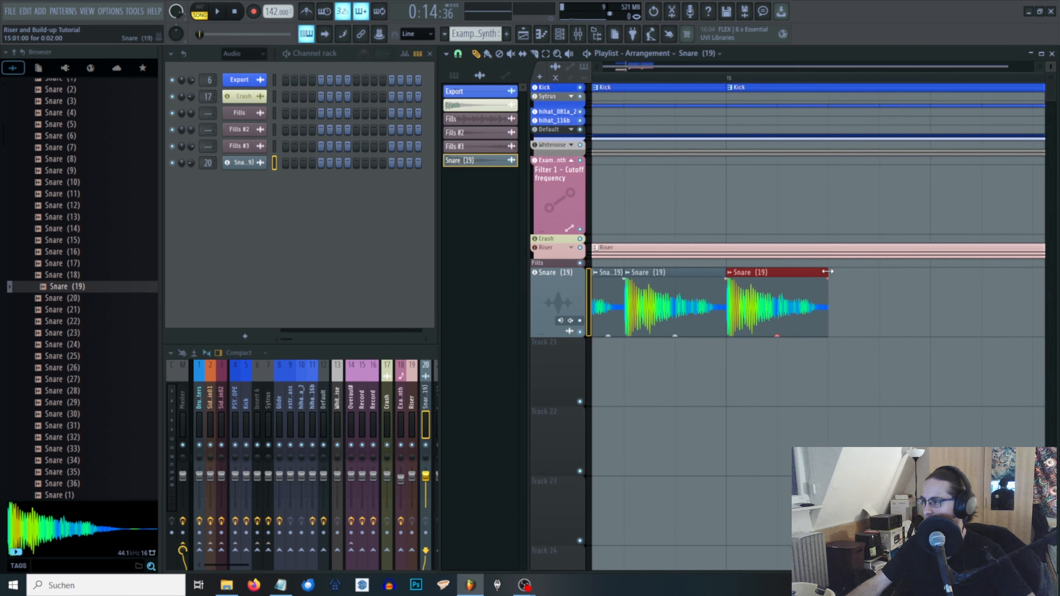
drag(828, 272, 778, 278)
- Duplicate the half-length snare clip at bar 15 repeatedly until the hits reach bar 16
scroll(713, 304, down, 2)
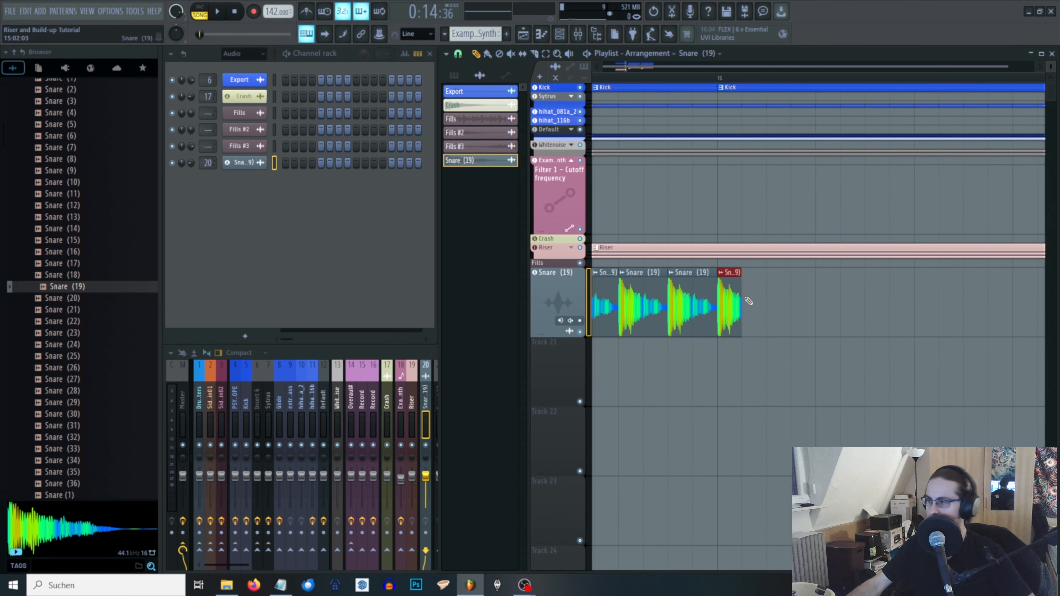
scroll(749, 301, down, 3)
key(ctrl+b)
key(ctrl+b)
key(ctrl+b)
key(ctrl+b)
key(ctrl+b)
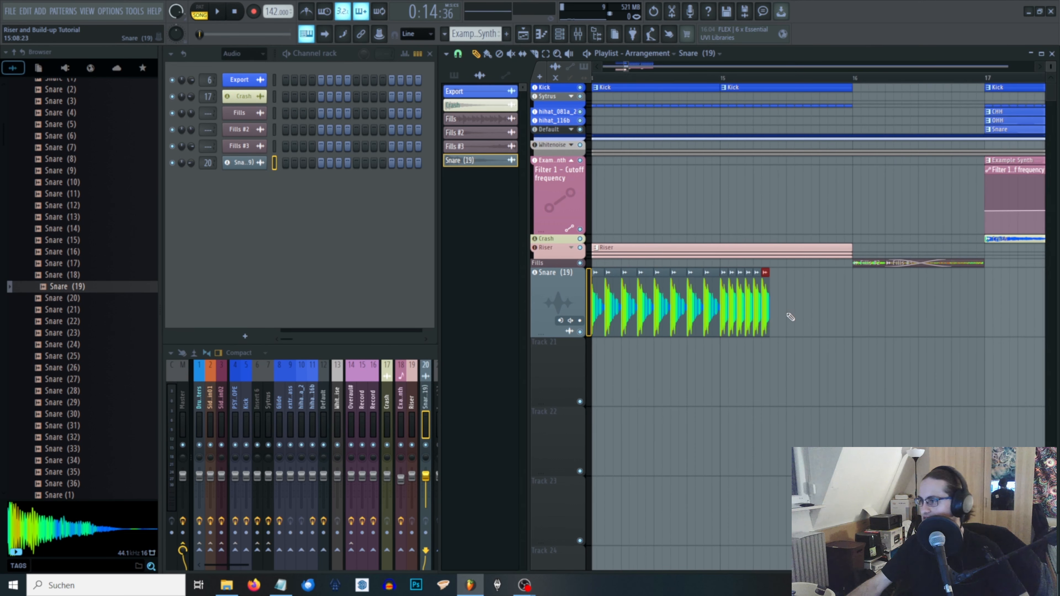
key(ctrl+b)
key(ctrl+b)
key(ctrl+b)
key(ctrl+b)
key(ctrl+b)
key(ctrl+b)
key(ctrl+b)
key(ctrl+b)
key(ctrl+b)
key(ctrl+b)
scroll(934, 347, down, 2)
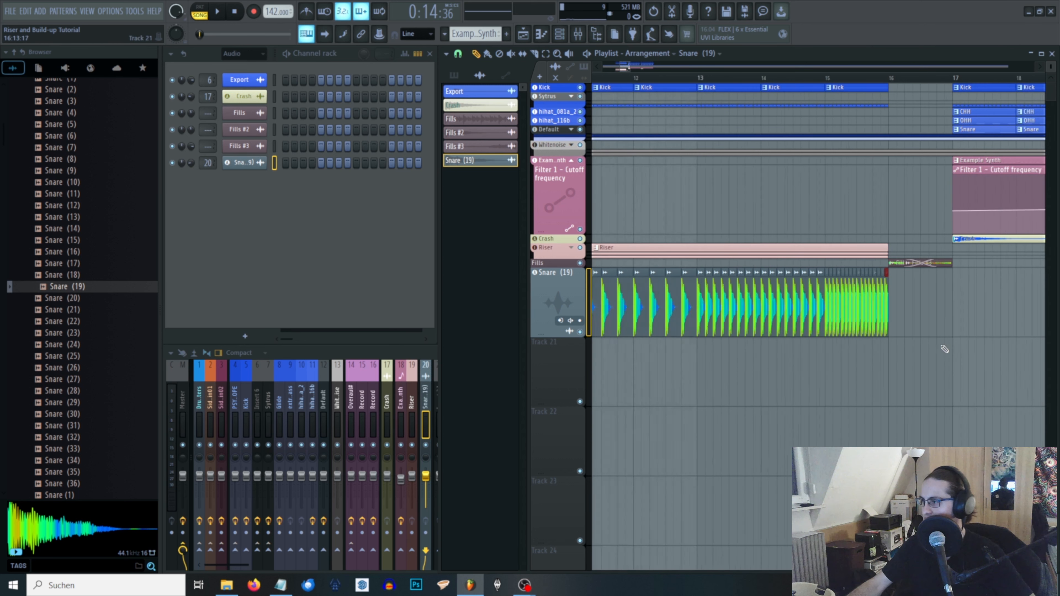
- Play the complete snare roll from bar 9 through the fill into the drop, stopping playback past bar 18
scroll(960, 330, down, 2)
scroll(976, 326, up, 1)
scroll(970, 321, down, 1)
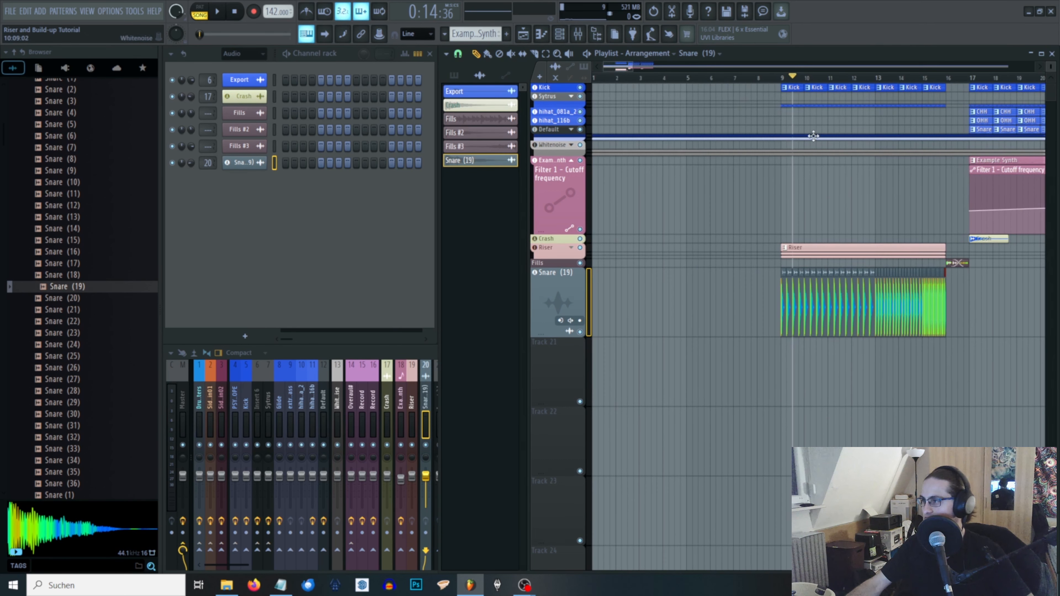
click(782, 77)
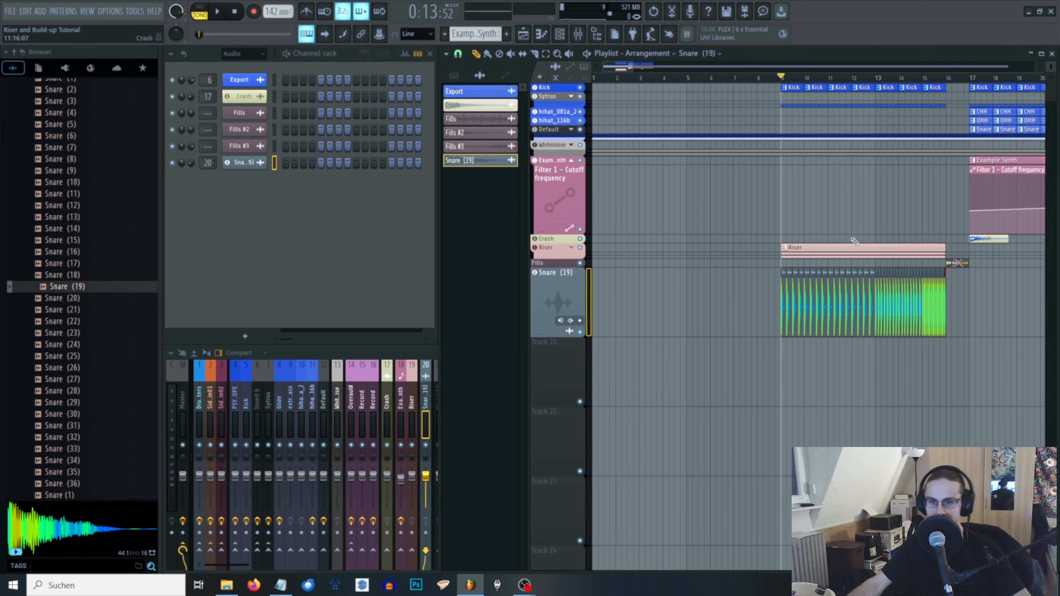
key(space)
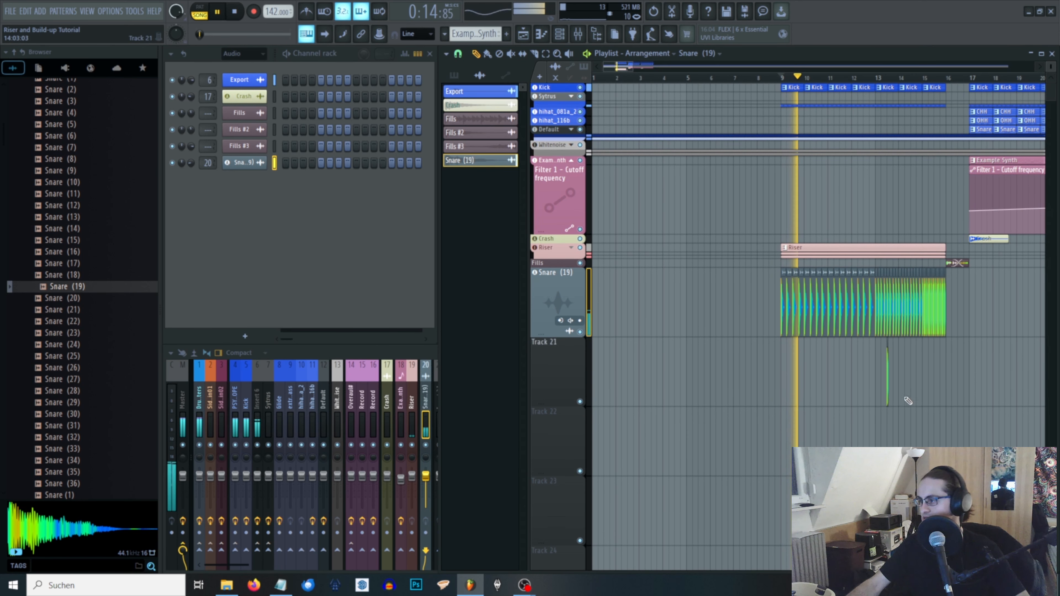
scroll(902, 397, up, 3)
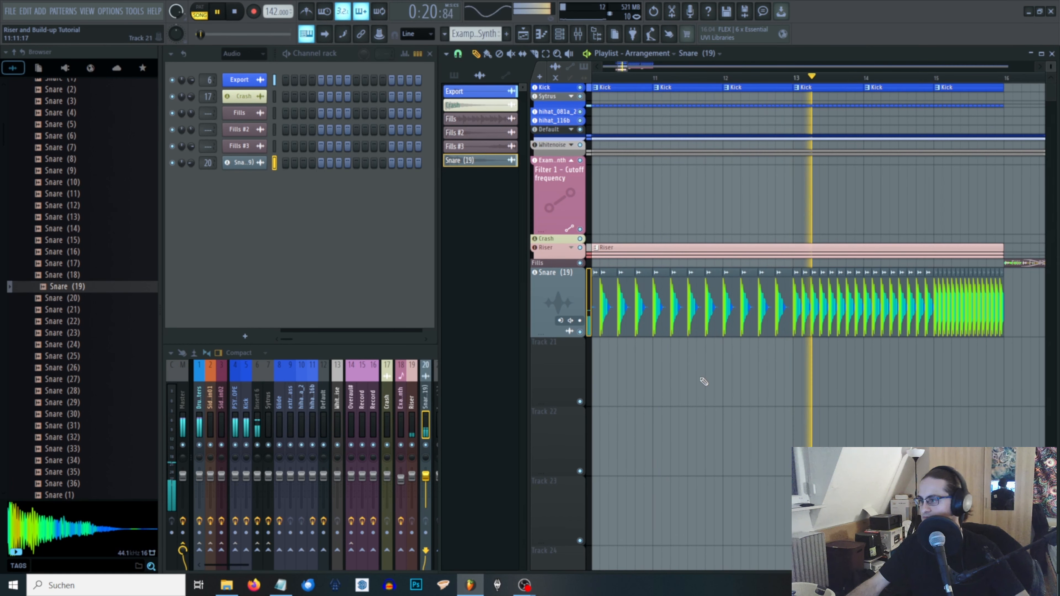
scroll(703, 381, down, 2)
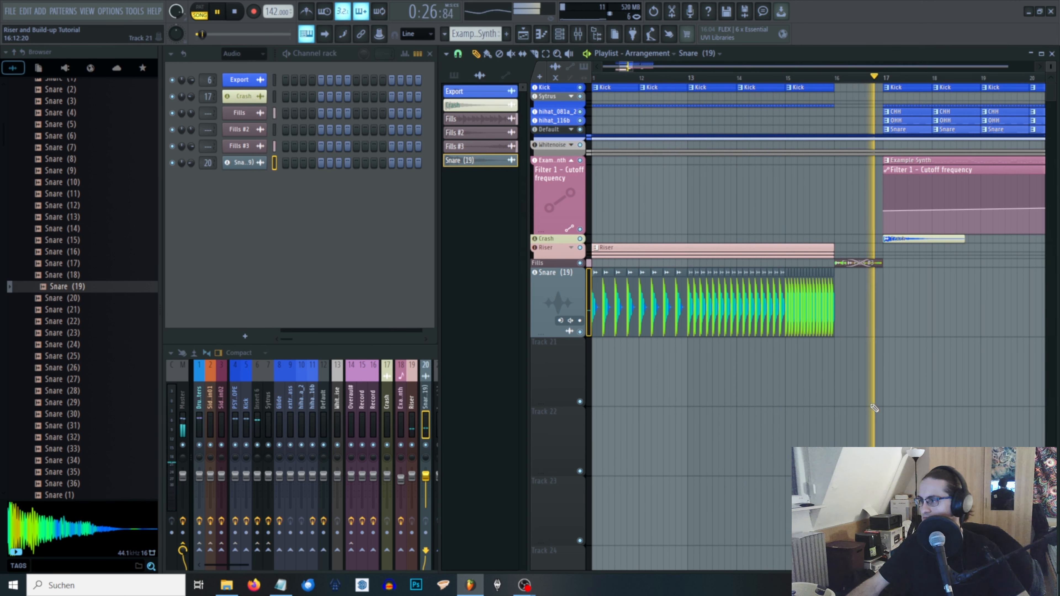
click(219, 15)
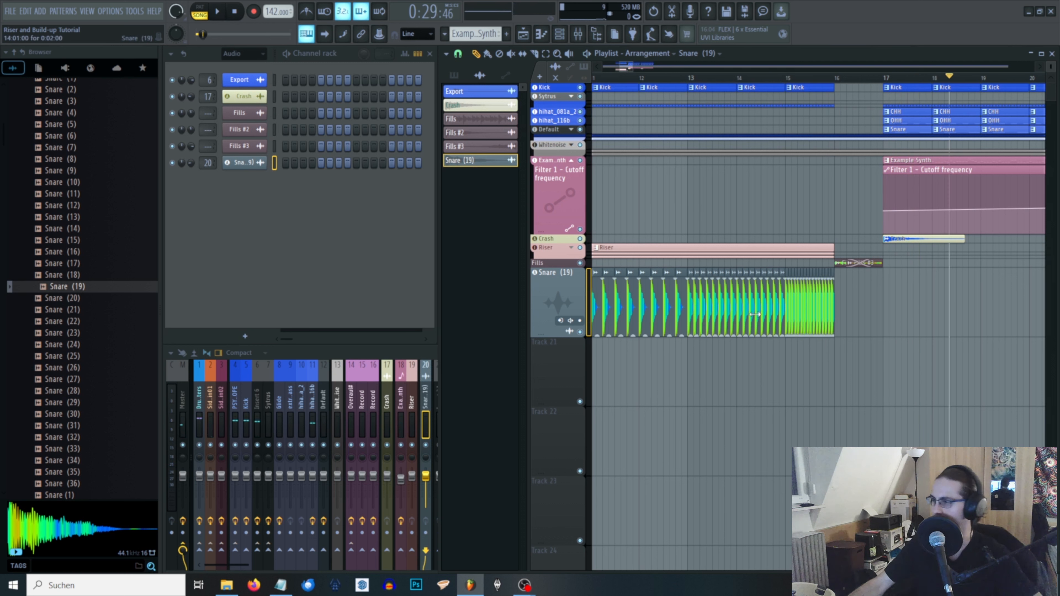
- Examine the spacing and clip lengths of the snare hits across the roll, from bar 9 up to bar 16
drag(902, 332, 661, 346)
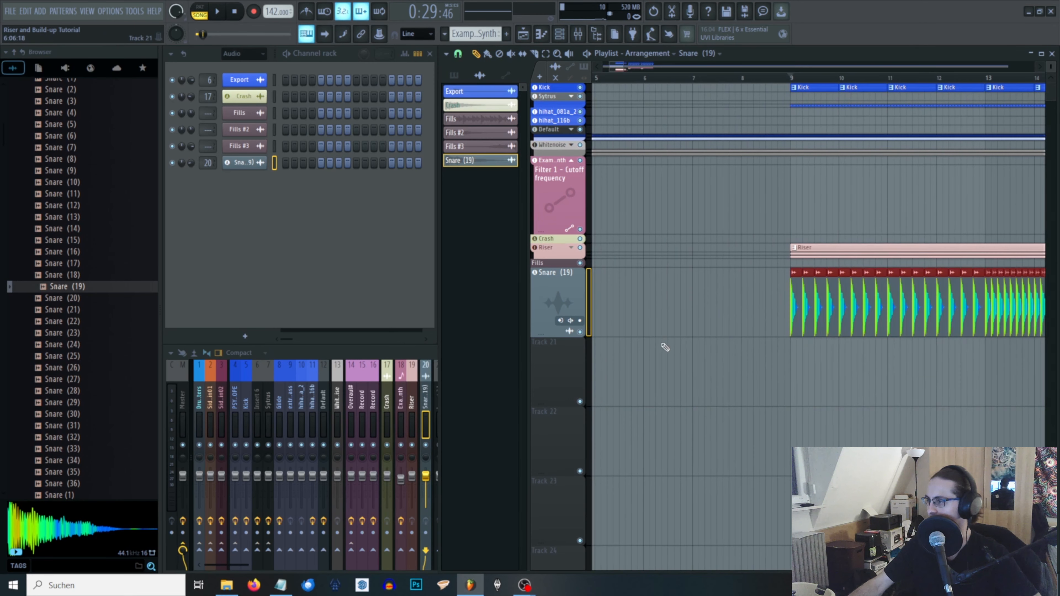
scroll(885, 296, up, 8)
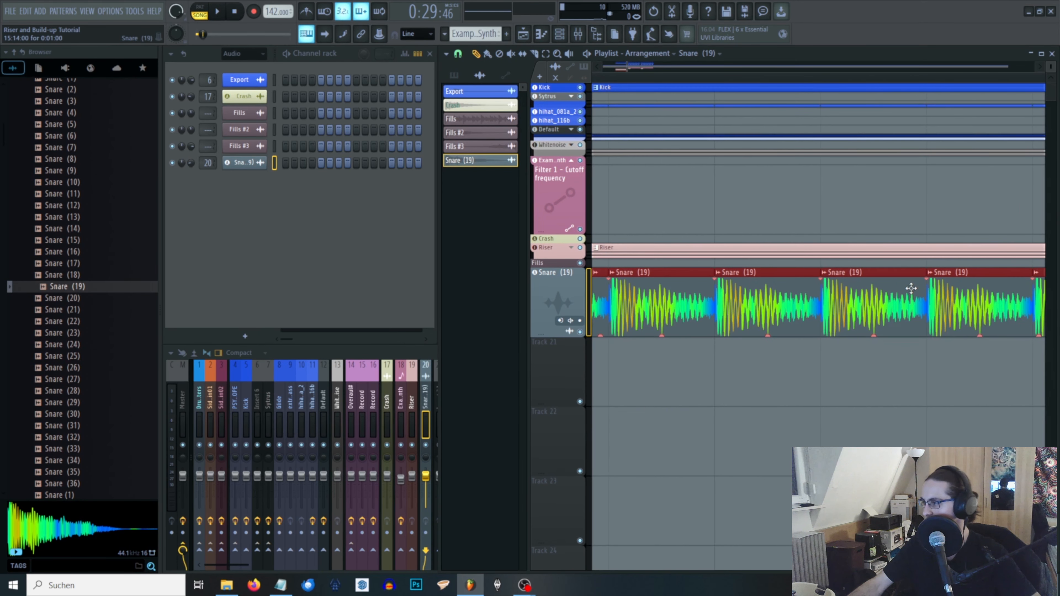
click(870, 370)
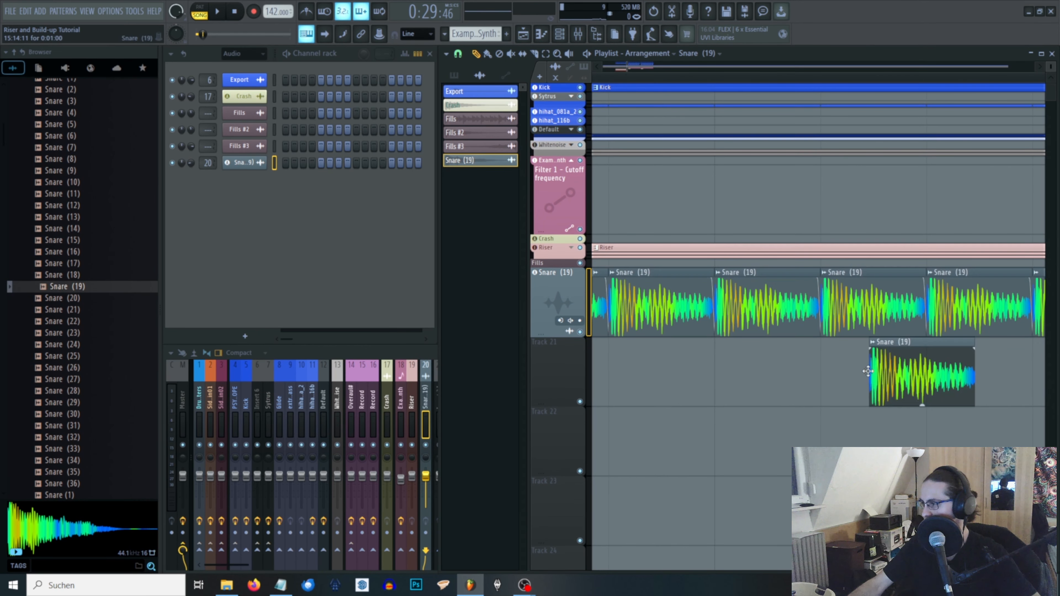
right_click(870, 370)
scroll(875, 313, down, 4)
scroll(876, 313, up, 4)
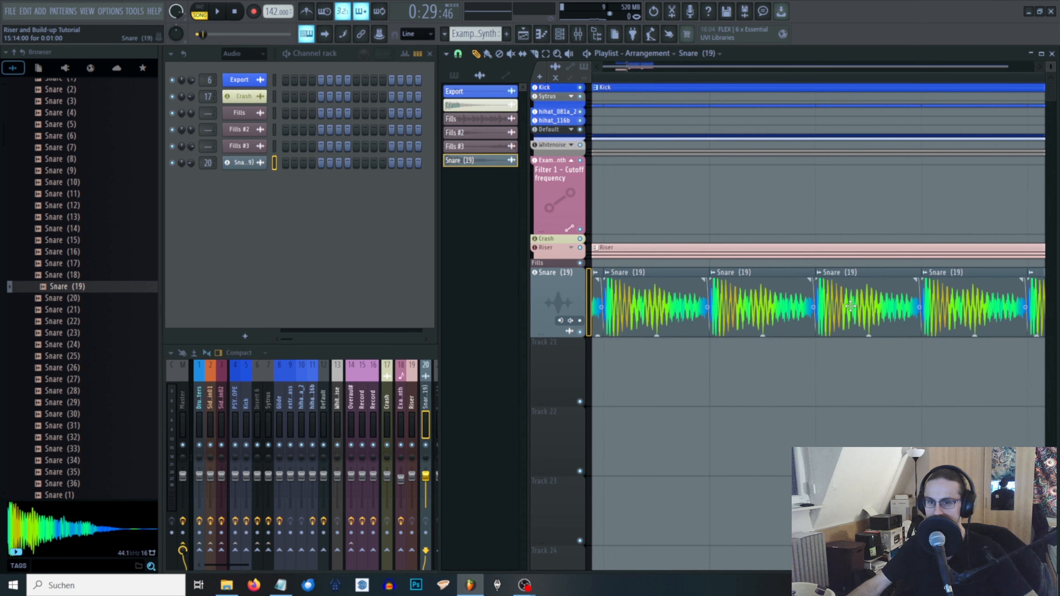
scroll(850, 306, down, 4)
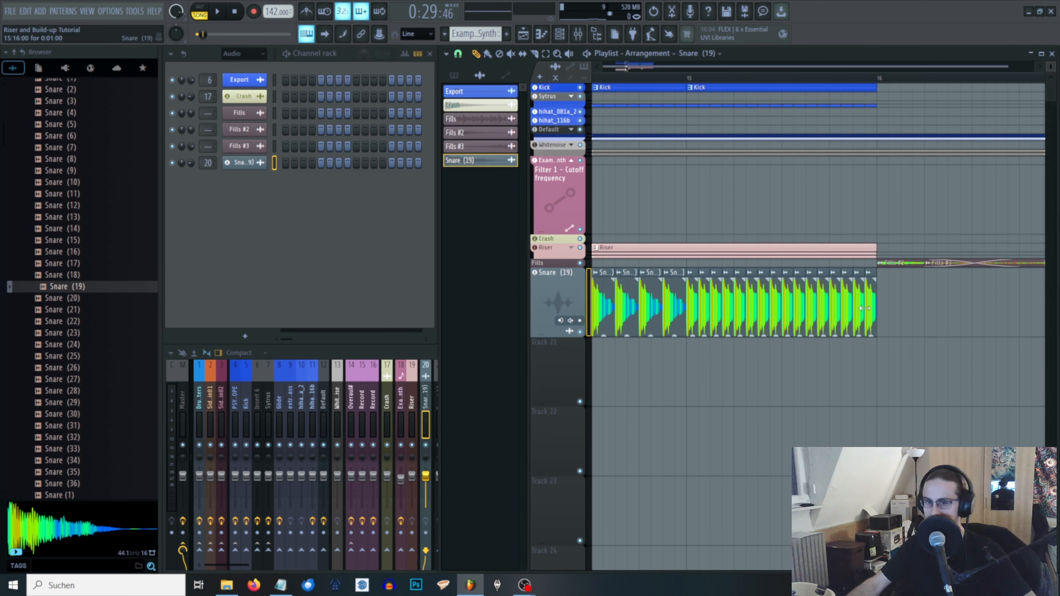
scroll(863, 308, down, 8)
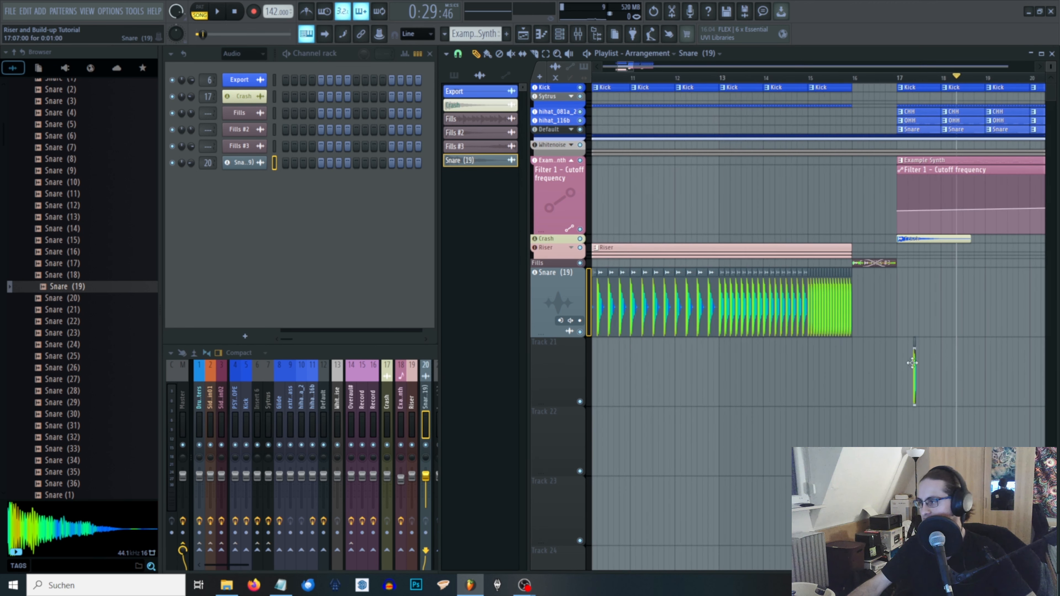
scroll(954, 360, up, 6)
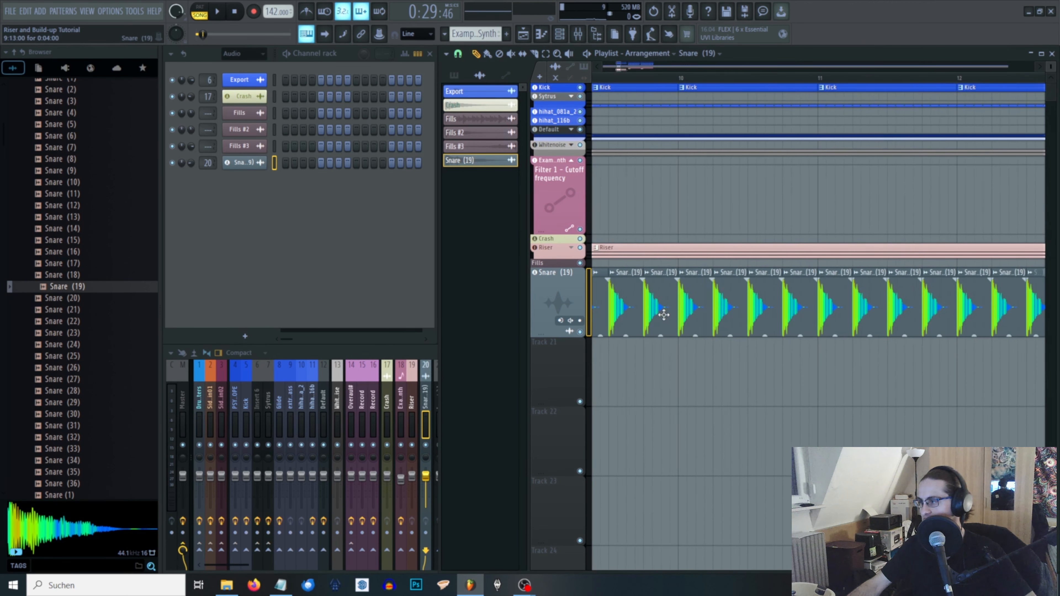
scroll(862, 311, down, 8)
scroll(861, 311, up, 7)
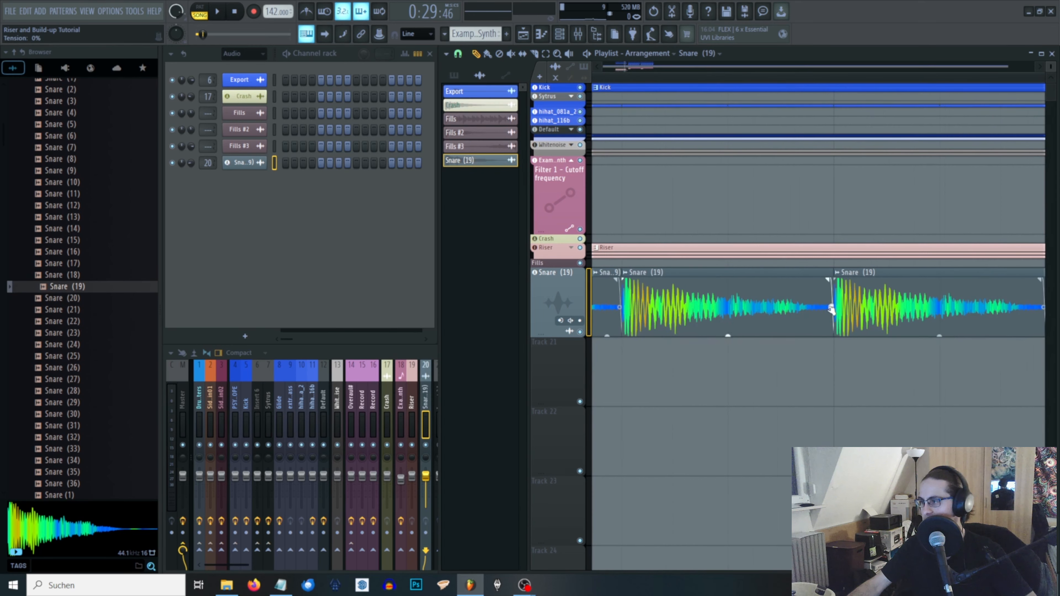
scroll(832, 309, down, 6)
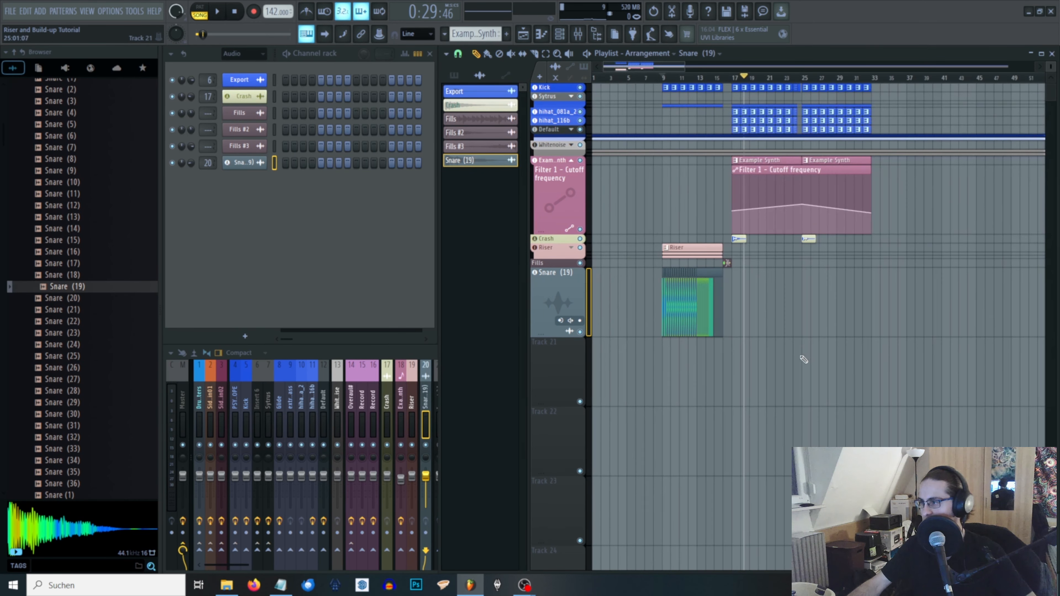
scroll(804, 360, up, 3)
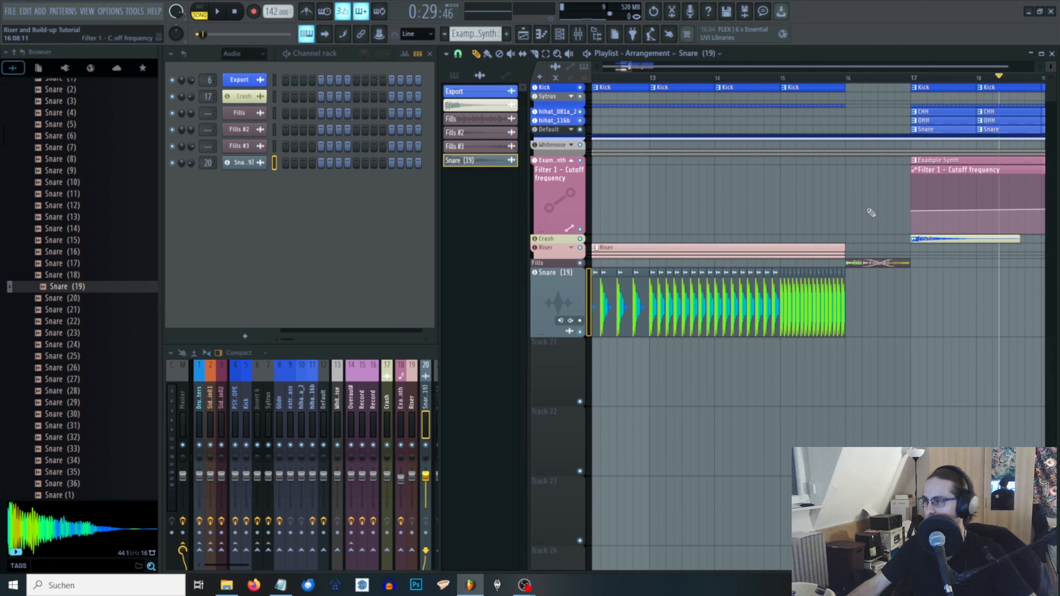
scroll(871, 212, down, 3)
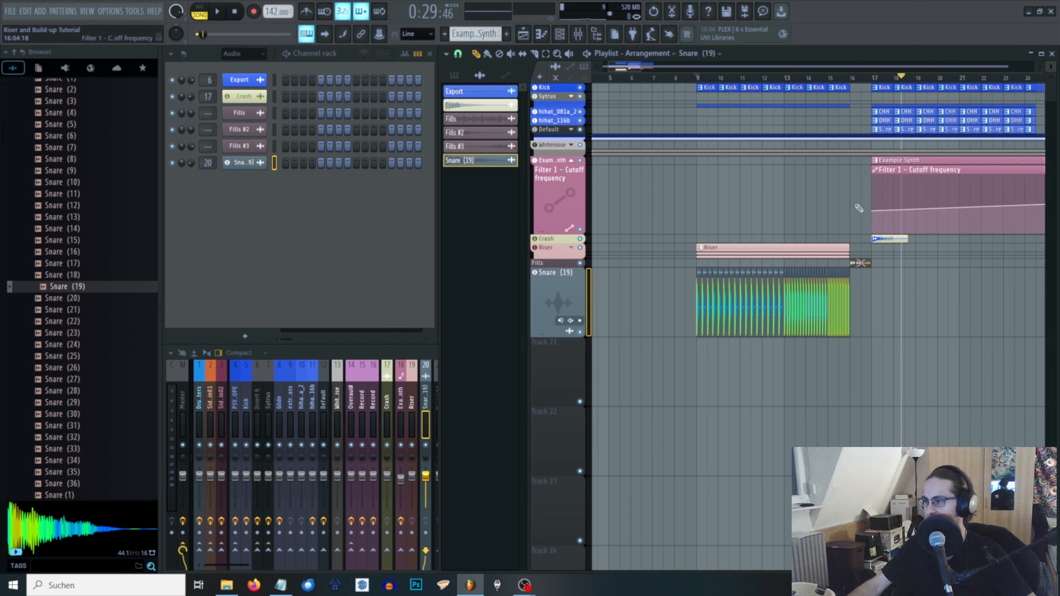
- Select bars 9 to 16 and create a rising volume automation clip for the Snare (19) channel over that range
drag(854, 83, 696, 79)
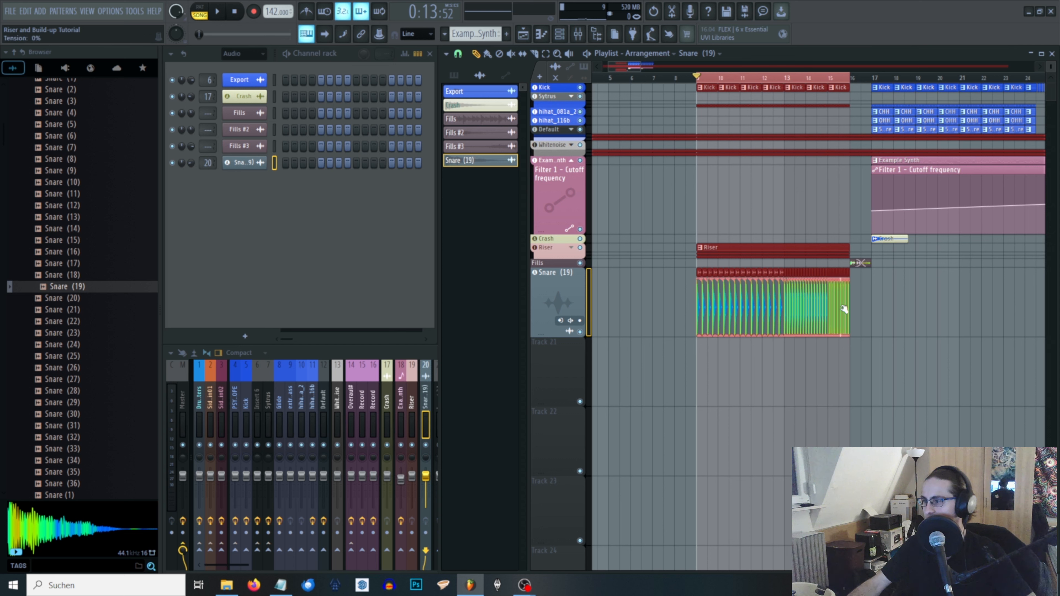
click(425, 414)
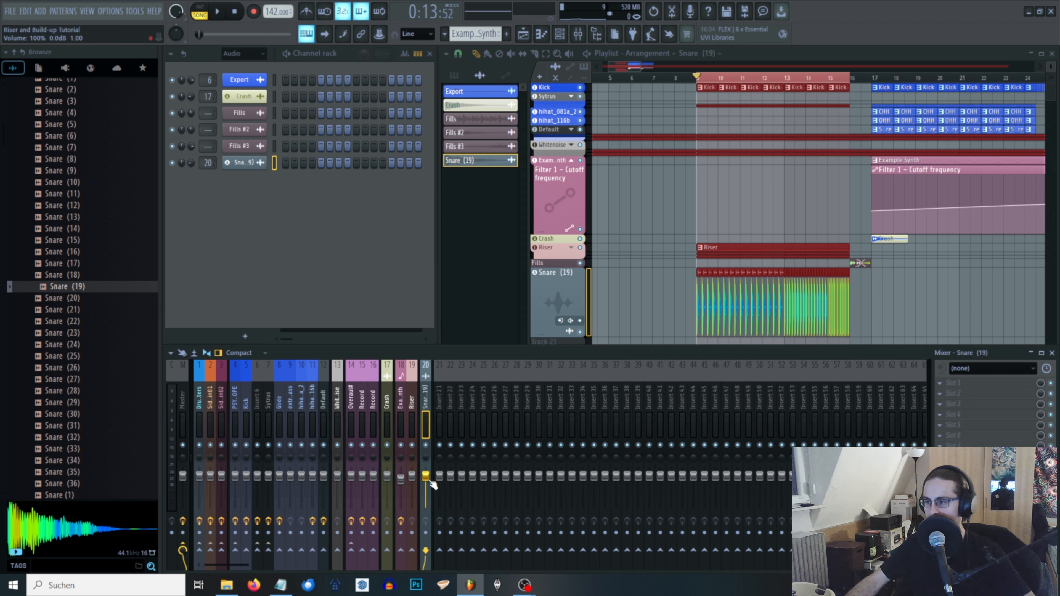
right_click(192, 161)
click(232, 242)
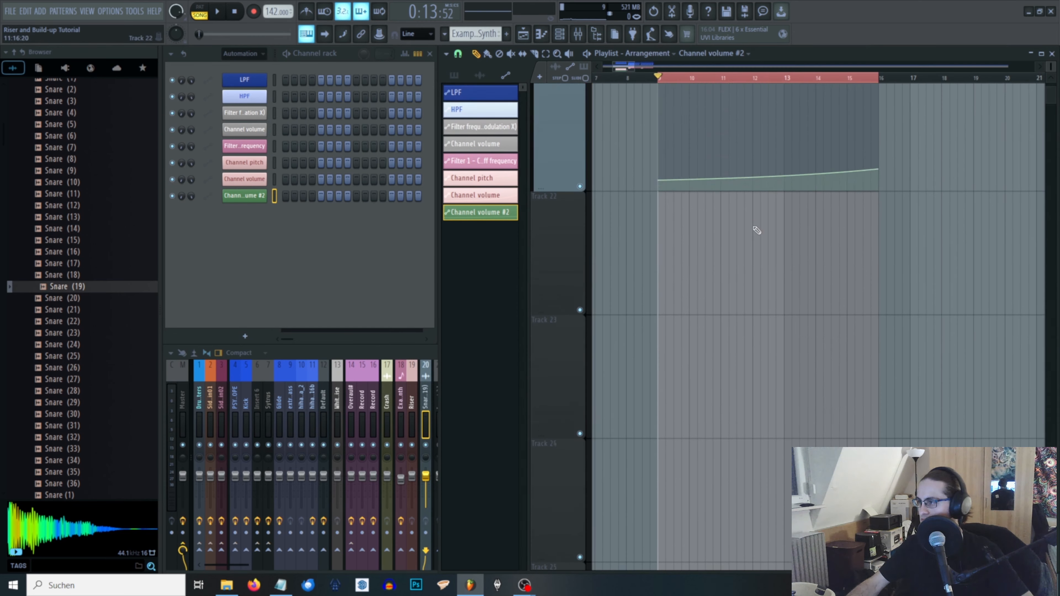
- Play the build-up from bar 9 into the drop while renaming the snare automation Channel volume and matching its colour to the snare track
scroll(757, 230, up, 3)
key(space)
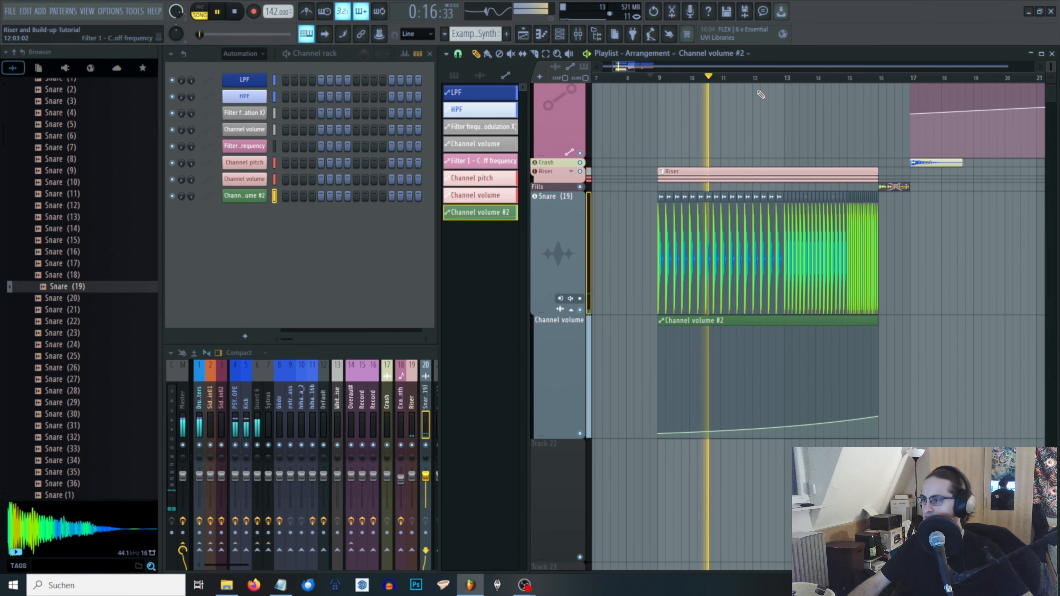
click(562, 348)
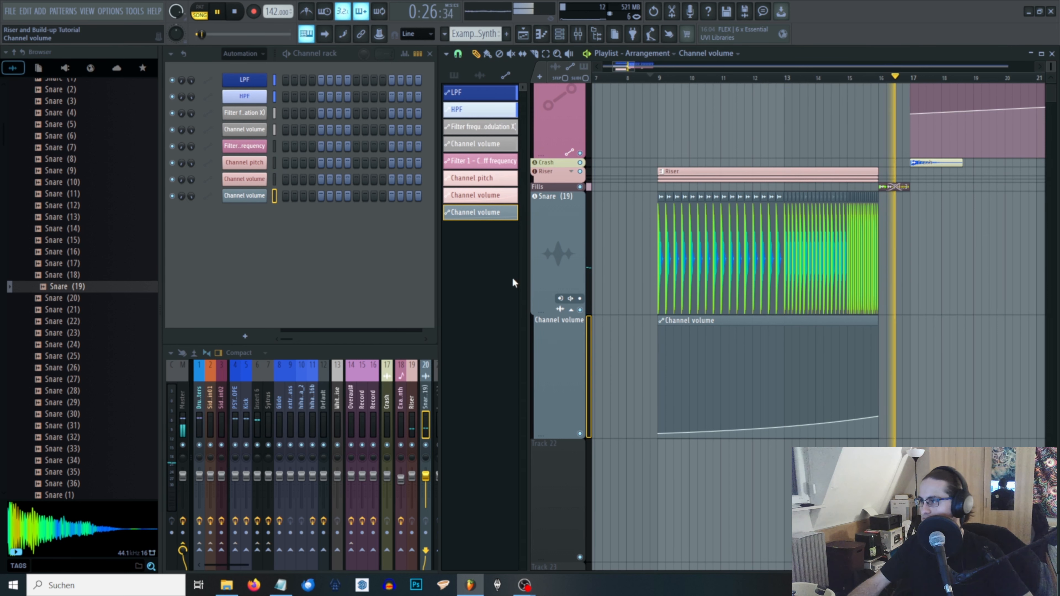
click(213, 15)
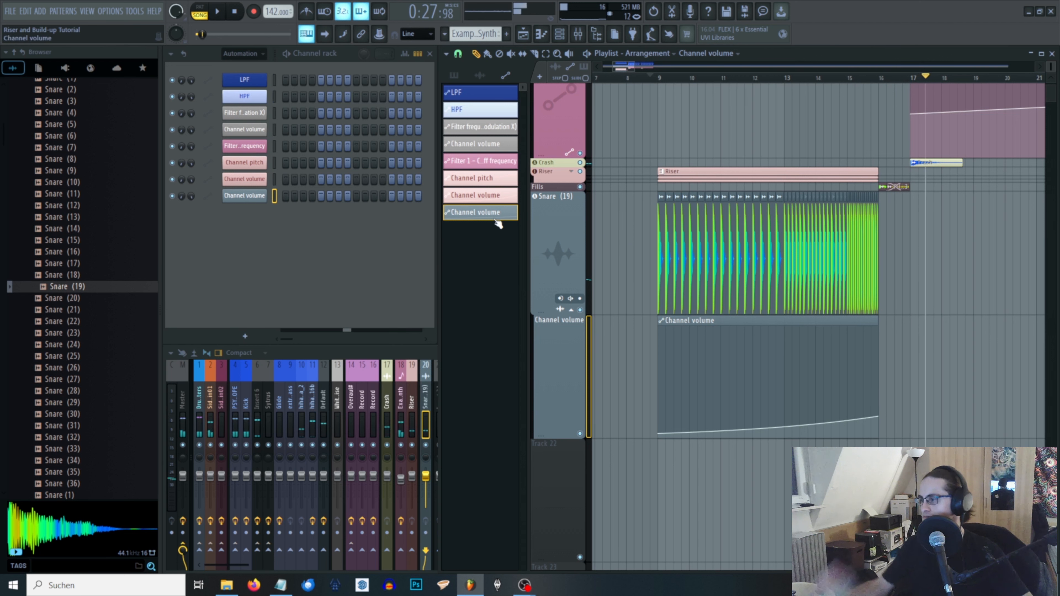
- Create a Snare (19) channel pitch automation clip over bars 9 to 16, rising to 100% at the end in an upward curve
drag(880, 78, 658, 78)
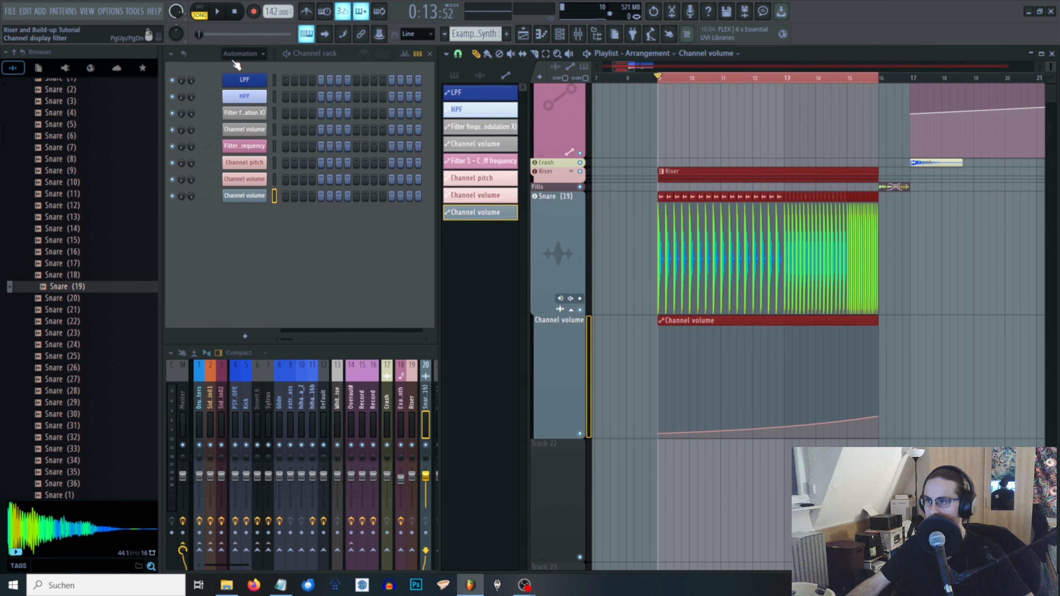
click(241, 54)
click(245, 102)
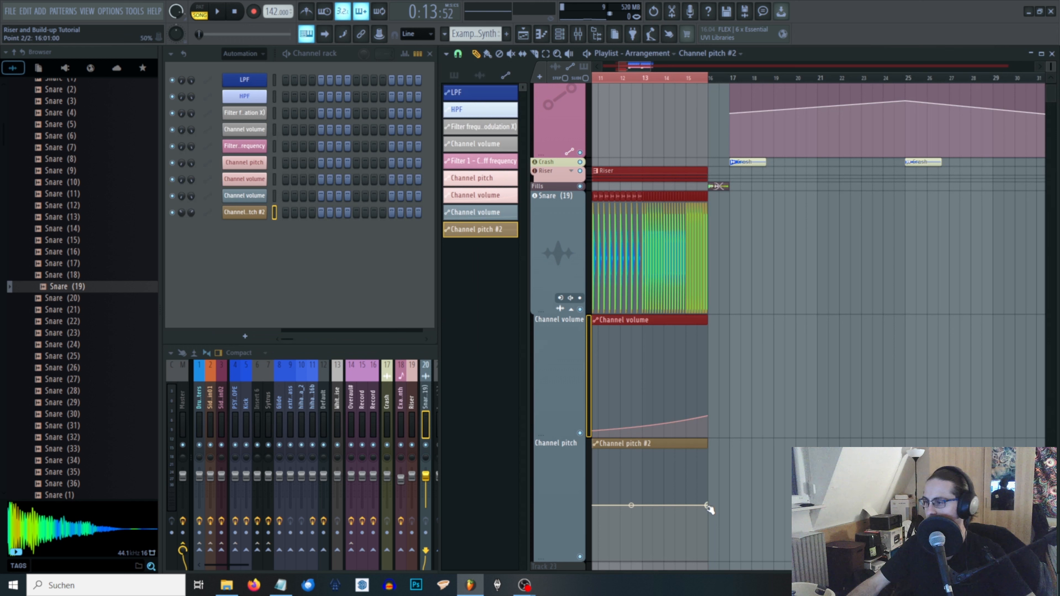
drag(706, 504, 709, 446)
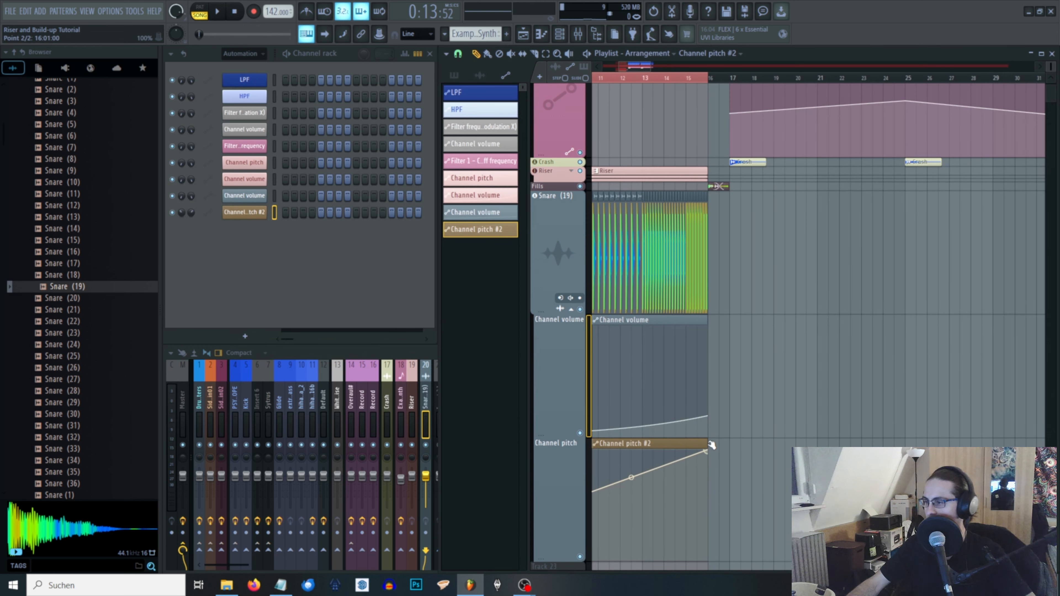
scroll(767, 460, down, 2)
drag(672, 478, 672, 493)
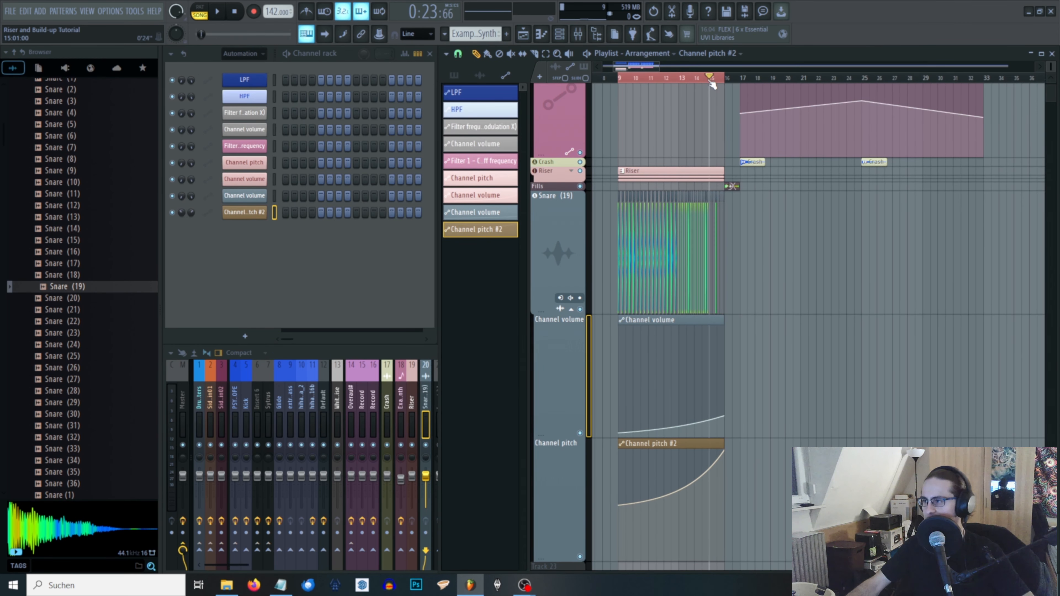
- Open the Snare (19) sample settings from a snare hit and set its time stretching mode to Stretch
click(662, 78)
drag(659, 87, 708, 93)
scroll(697, 205, up, 4)
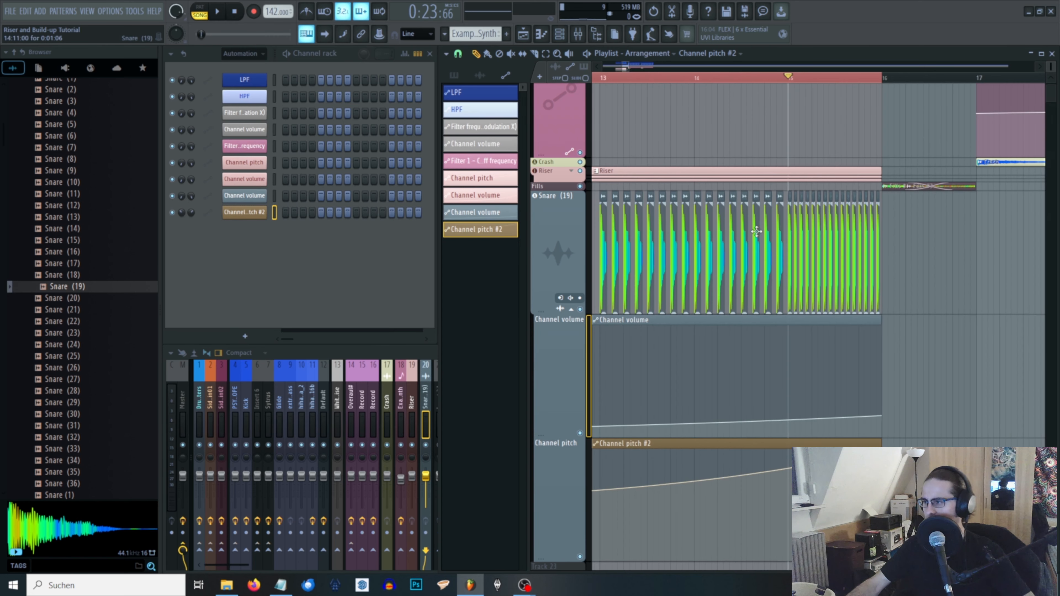
double_click(756, 232)
click(455, 159)
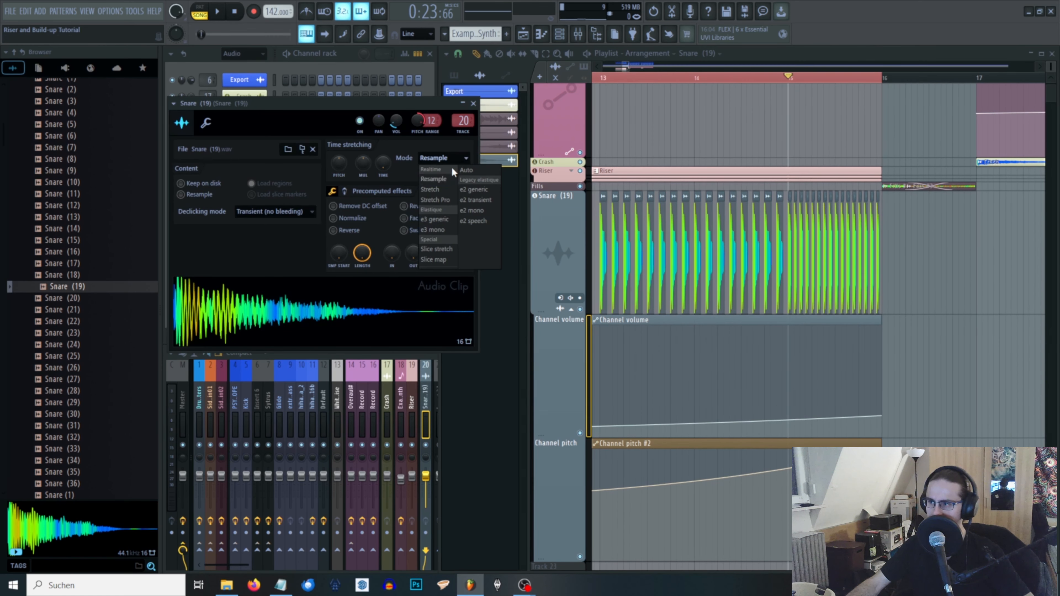
click(448, 192)
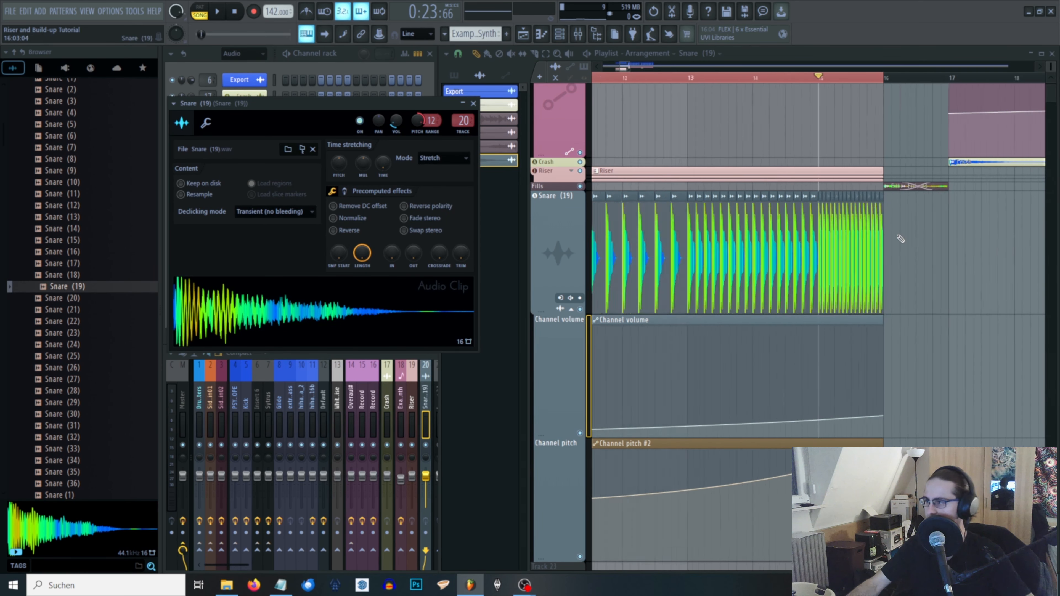
- Play the build-up from bar 9 into the drop and give the snare pitch automation the name Channel pitch and its track's colour
scroll(859, 216, down, 5)
scroll(858, 216, up, 6)
scroll(887, 163, down, 3)
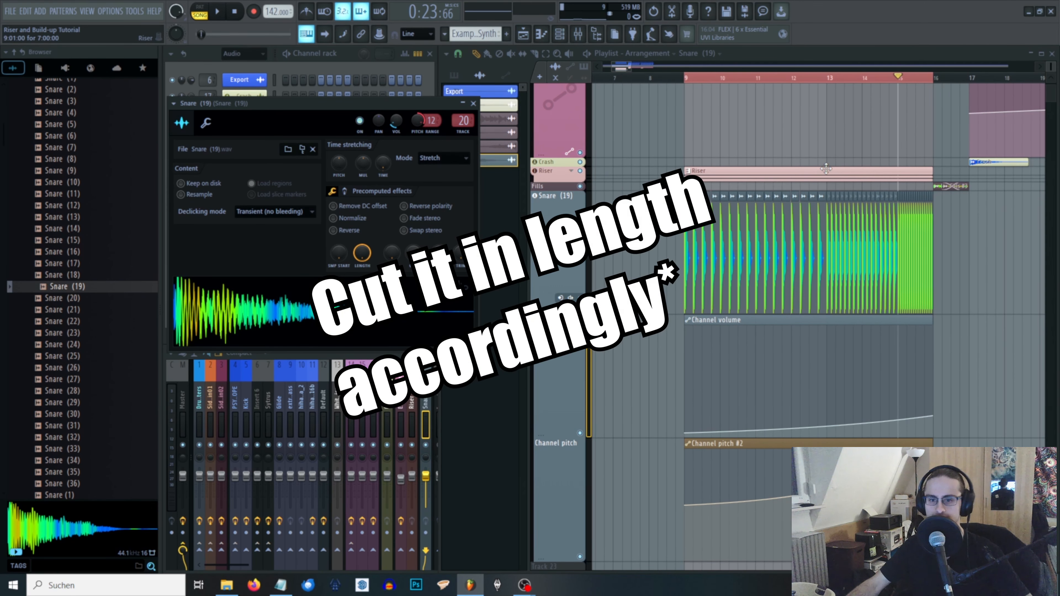
double_click(677, 79)
key(space)
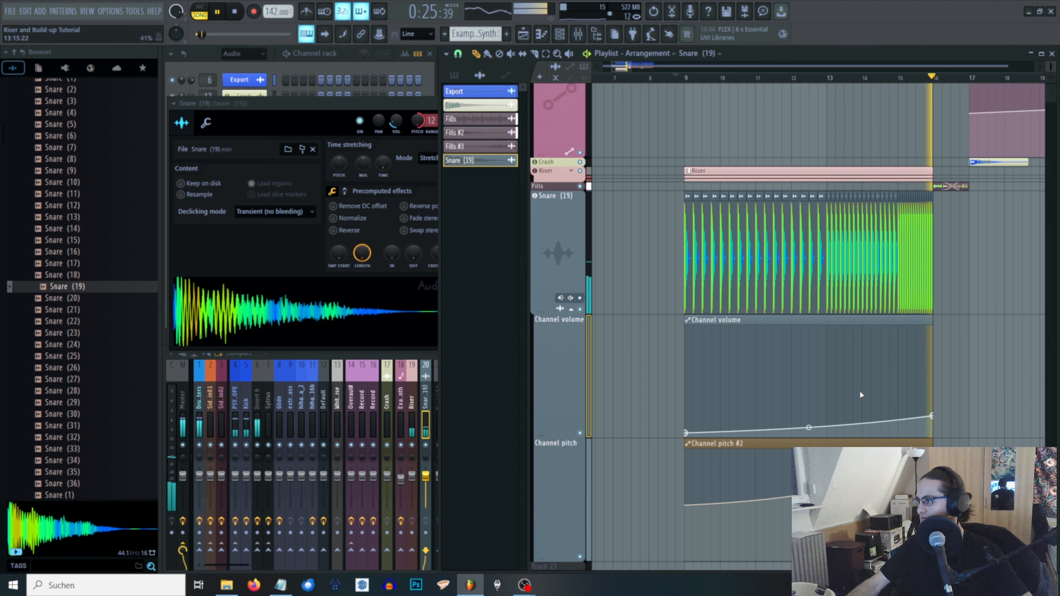
click(310, 110)
key(Escape)
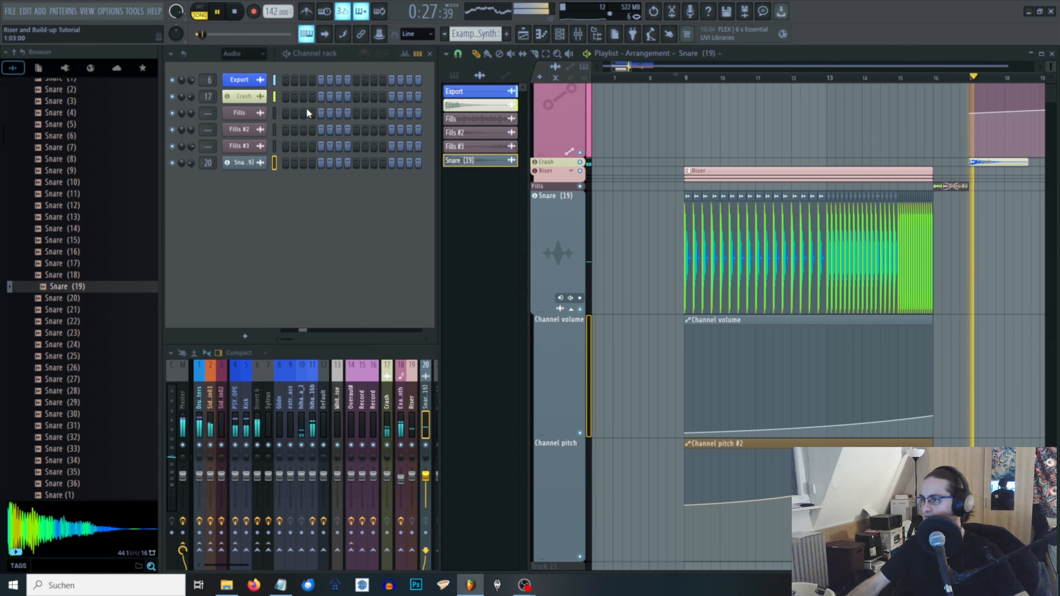
click(218, 12)
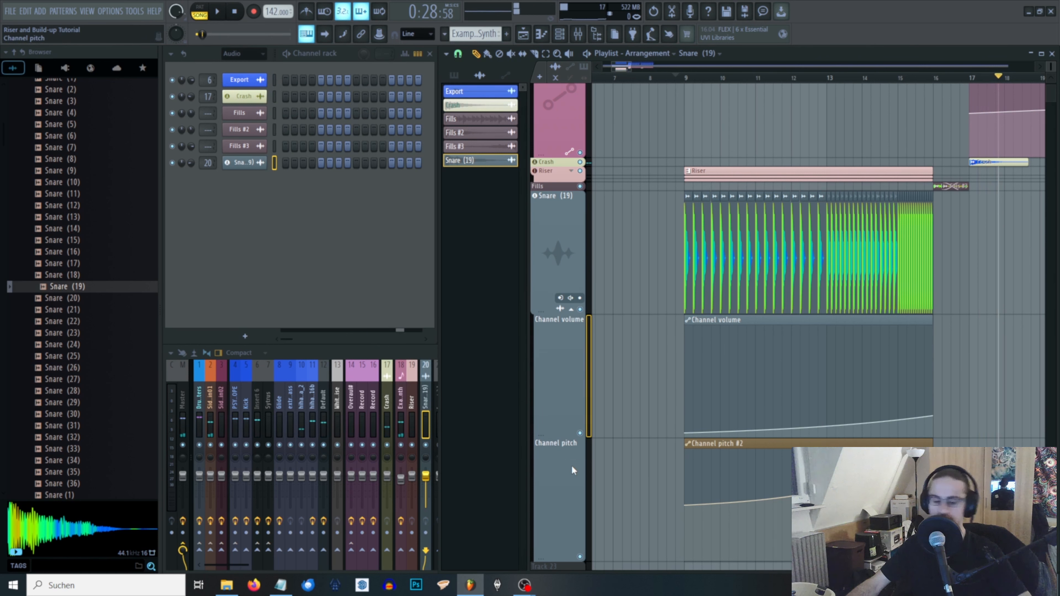
click(572, 468)
- Play the second half of the build-up from bar 13 to hear the kick beneath the snare roll
click(827, 78)
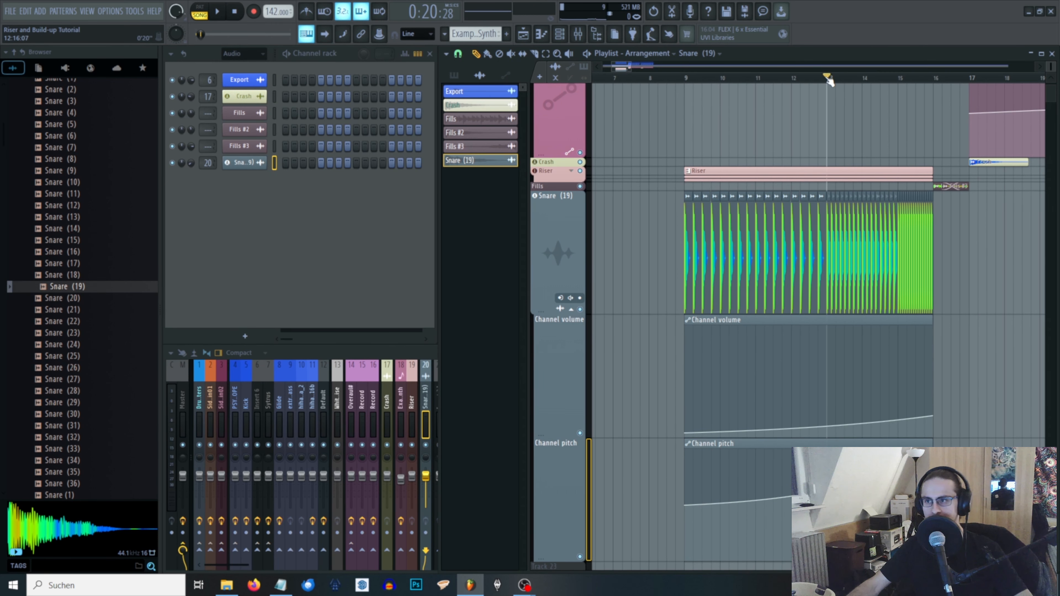
scroll(830, 86, up, 5)
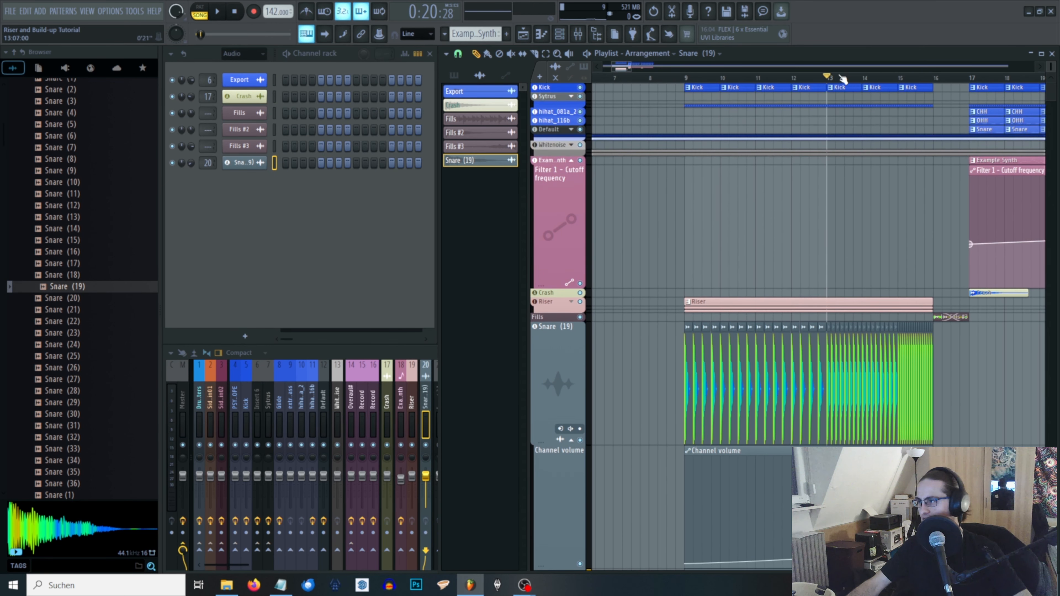
mouse_move(830, 78)
mouse_down()
mouse_move(871, 78)
mouse_move(827, 93)
mouse_up()
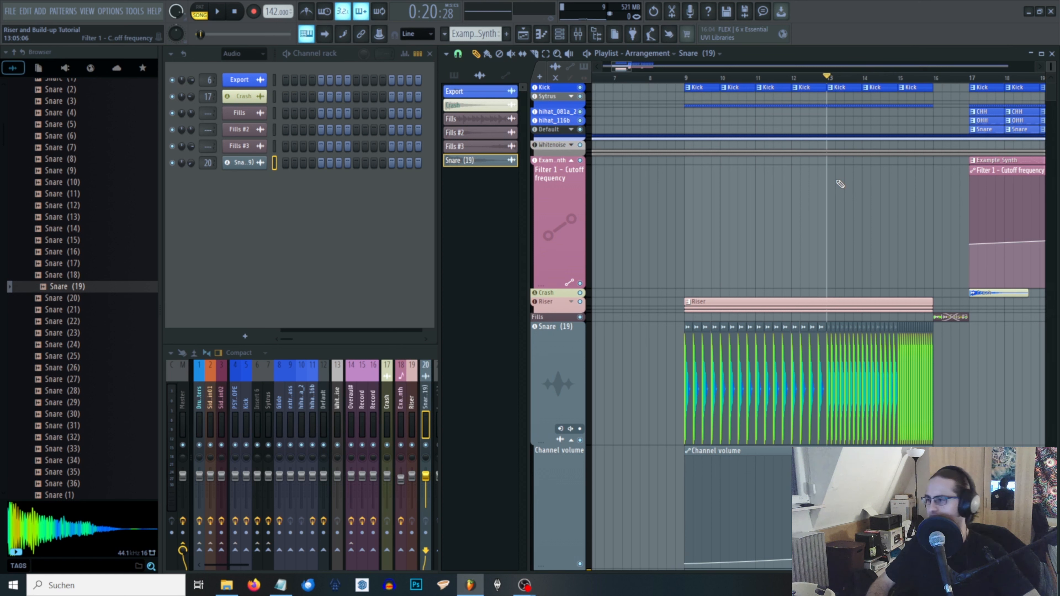
key(space)
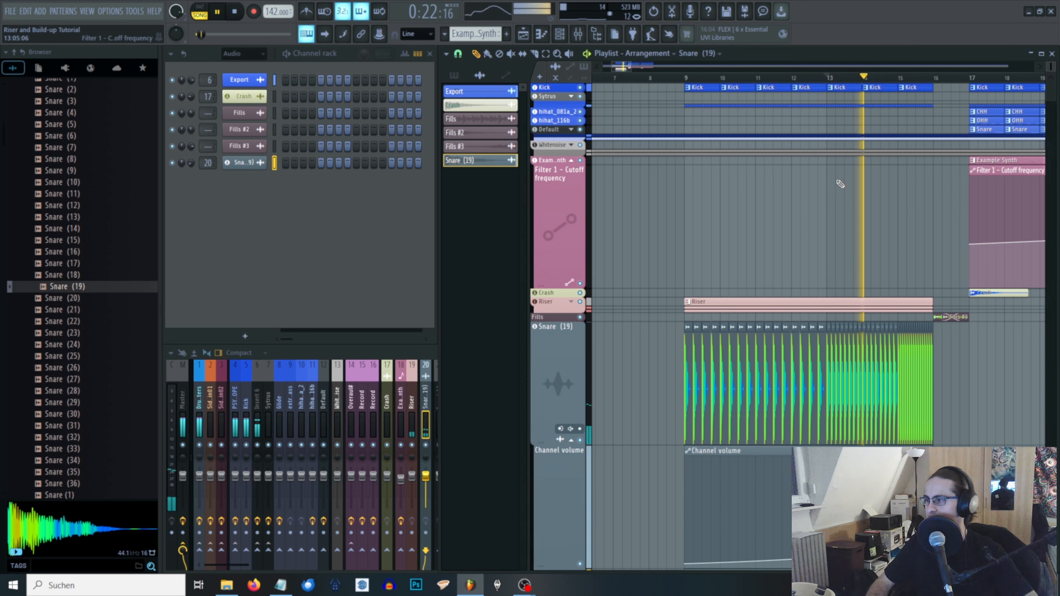
key(space)
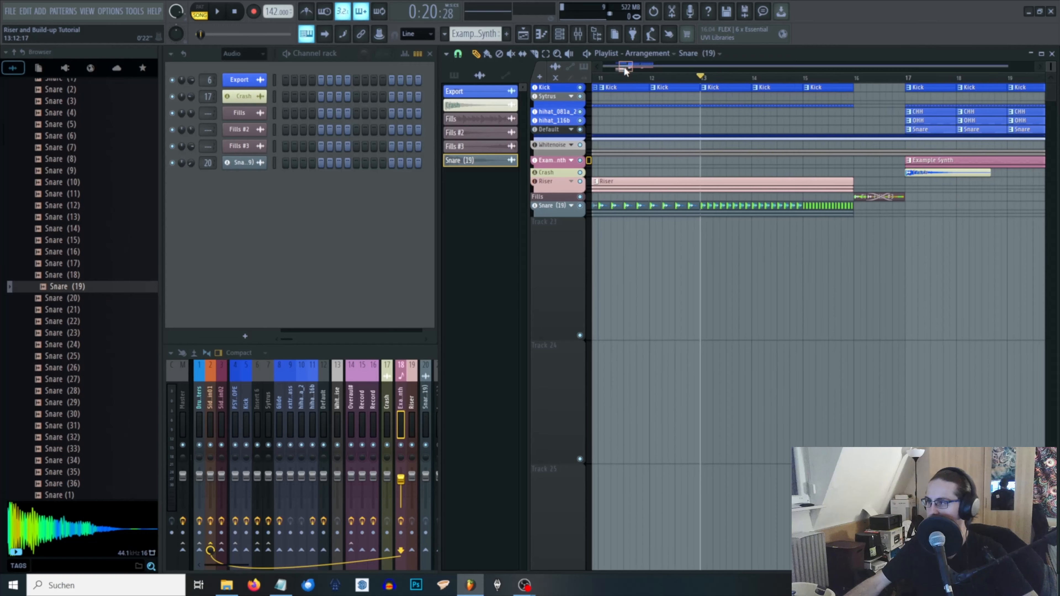
- Select the four bars before the drop from bar 13, and expand the LPF and HPF automation grouped under the Default track
drag(693, 78, 894, 79)
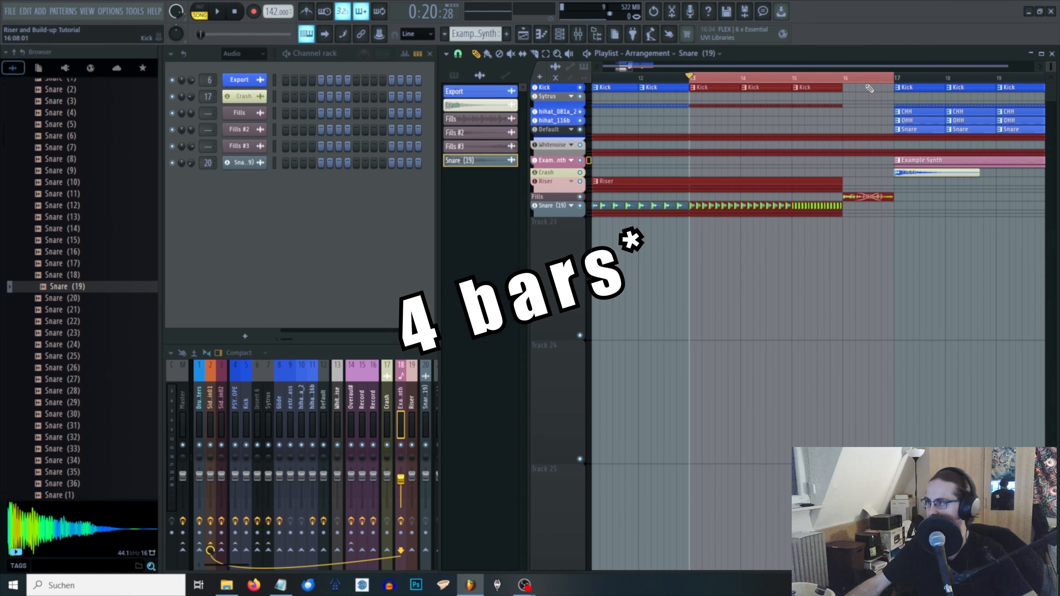
click(860, 122)
right_click(858, 123)
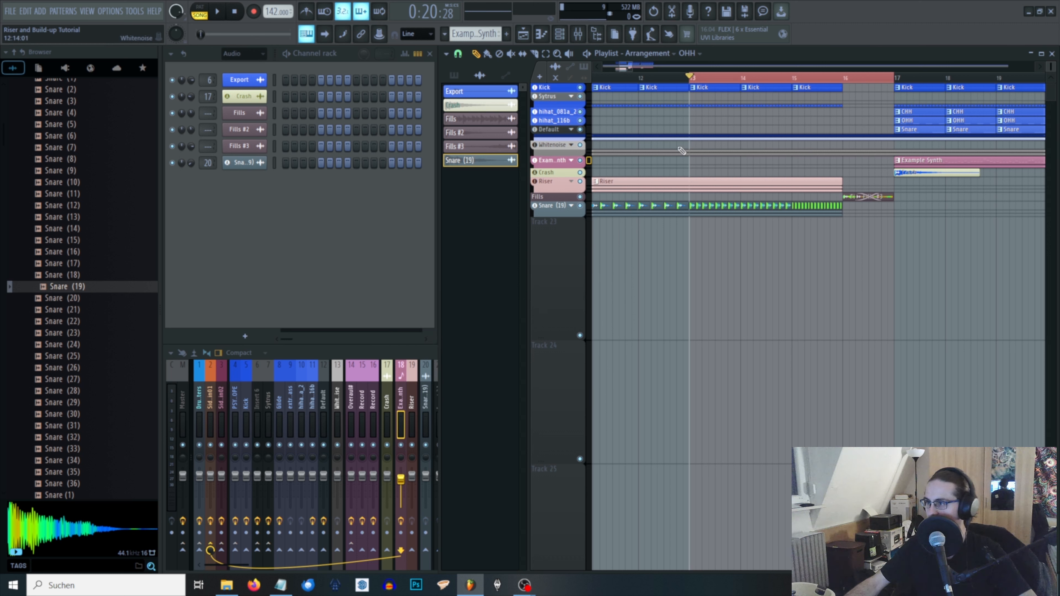
click(571, 130)
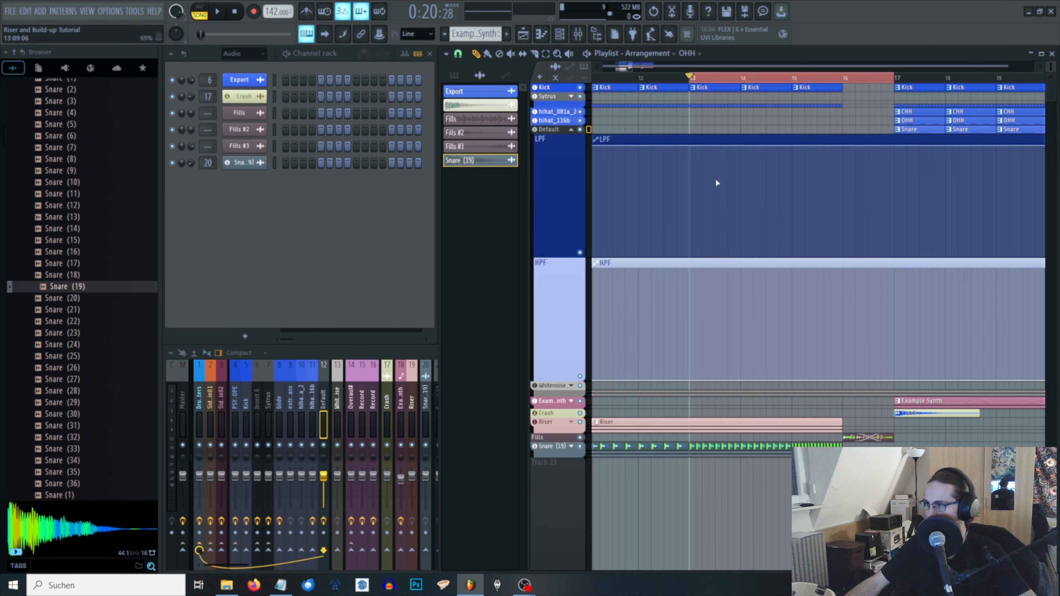
drag(272, 397, 202, 413)
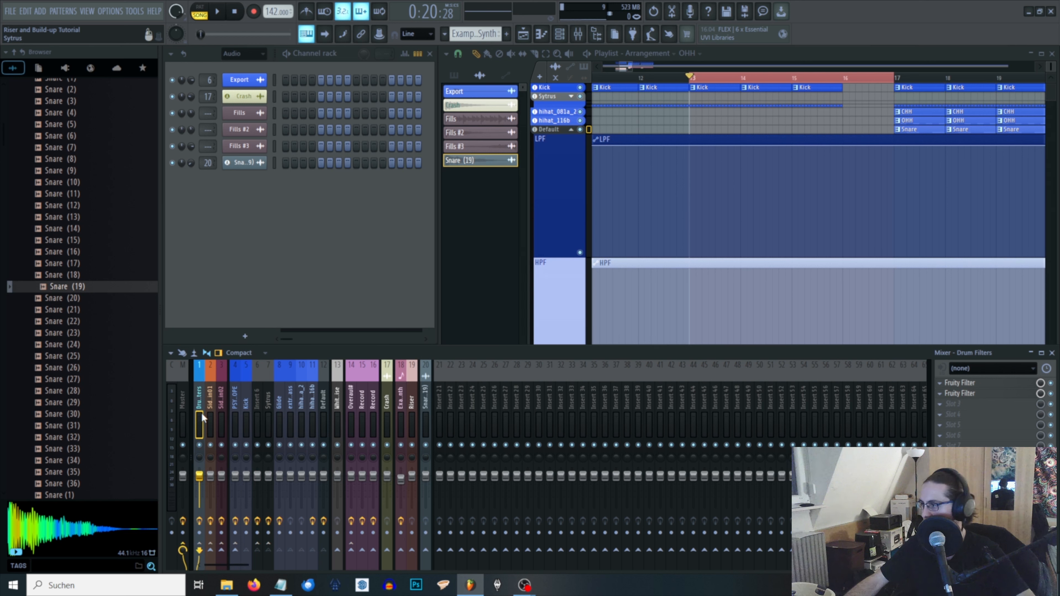
- Add LPF automation points that step the cutoff down at bar 13 and lower it in a straight line to bar 16
click(690, 146)
right_click(695, 180)
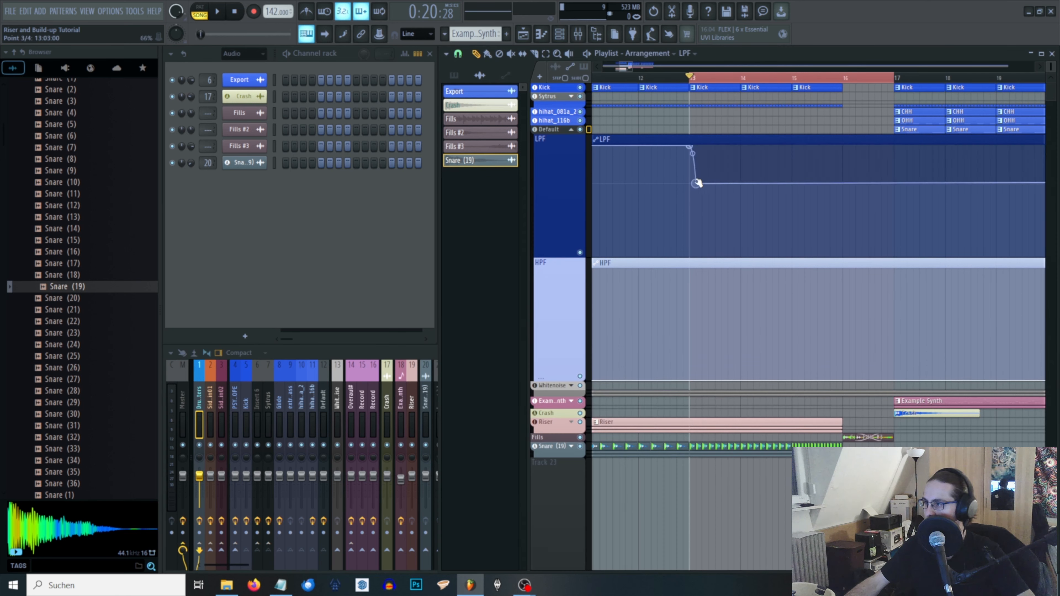
right_click(843, 199)
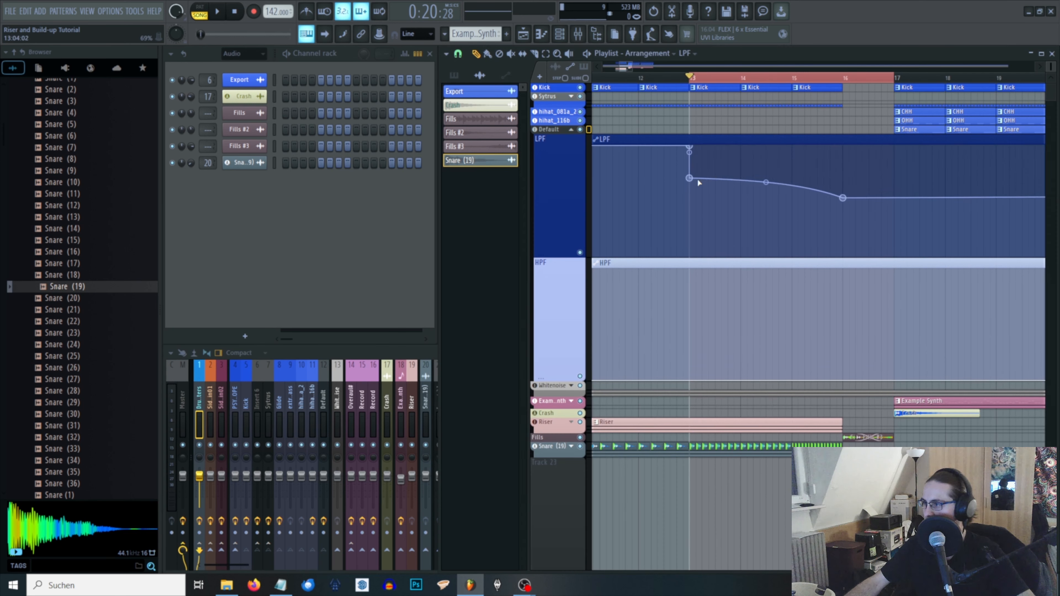
drag(689, 178, 691, 158)
right_click(766, 169)
- Add HPF automation points that step the cutoff up slightly at bar 13 and raise it steadily to bar 16
right_click(694, 373)
mouse_move(695, 372)
mouse_down()
mouse_move(690, 385)
mouse_move(690, 371)
mouse_up()
right_click(695, 363)
right_click(843, 341)
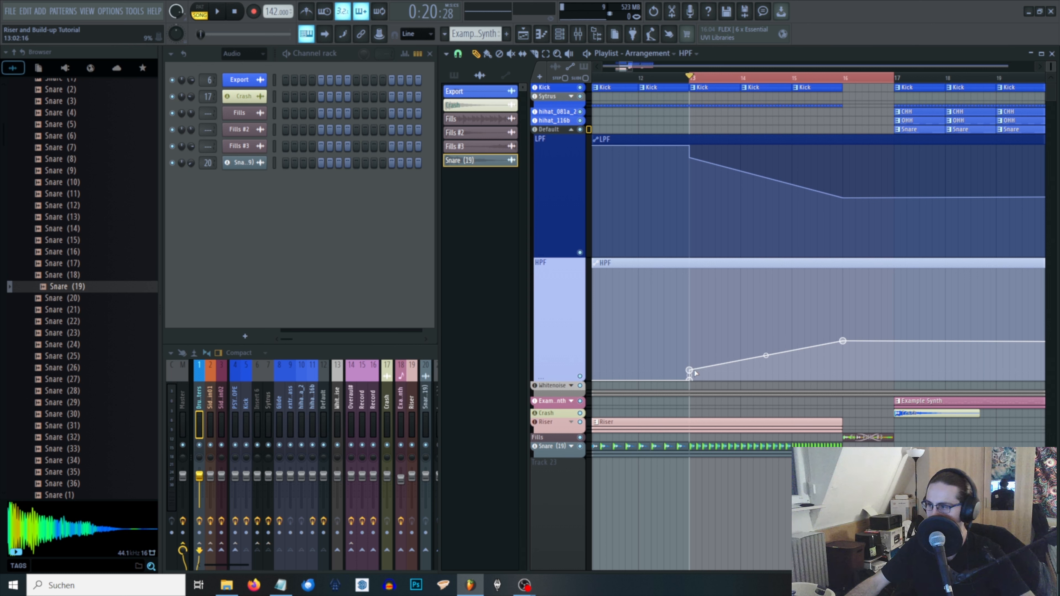
drag(693, 372, 694, 373)
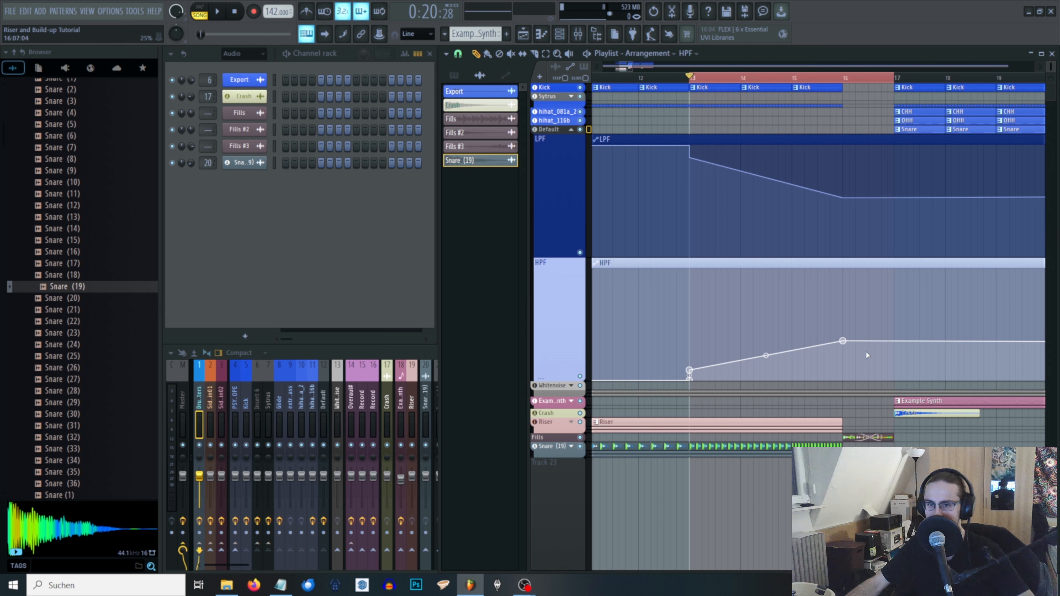
- Bend the LPF and HPF ramps into curves, reduce both filters' depth at bar 16, and soften the LPF step at bar 13 during playback
drag(767, 356, 766, 366)
drag(766, 178, 766, 171)
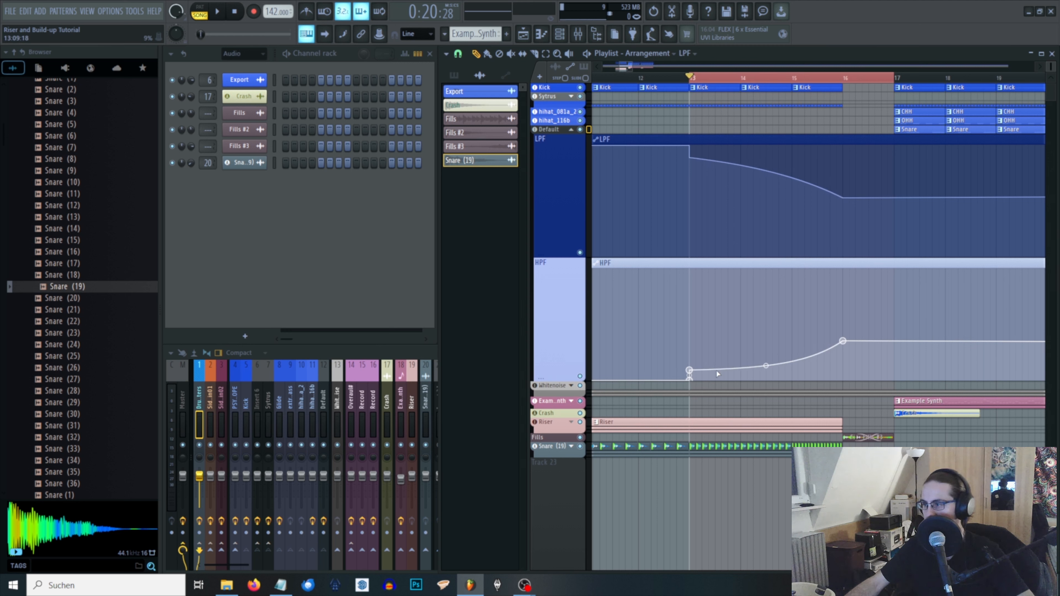
key(space)
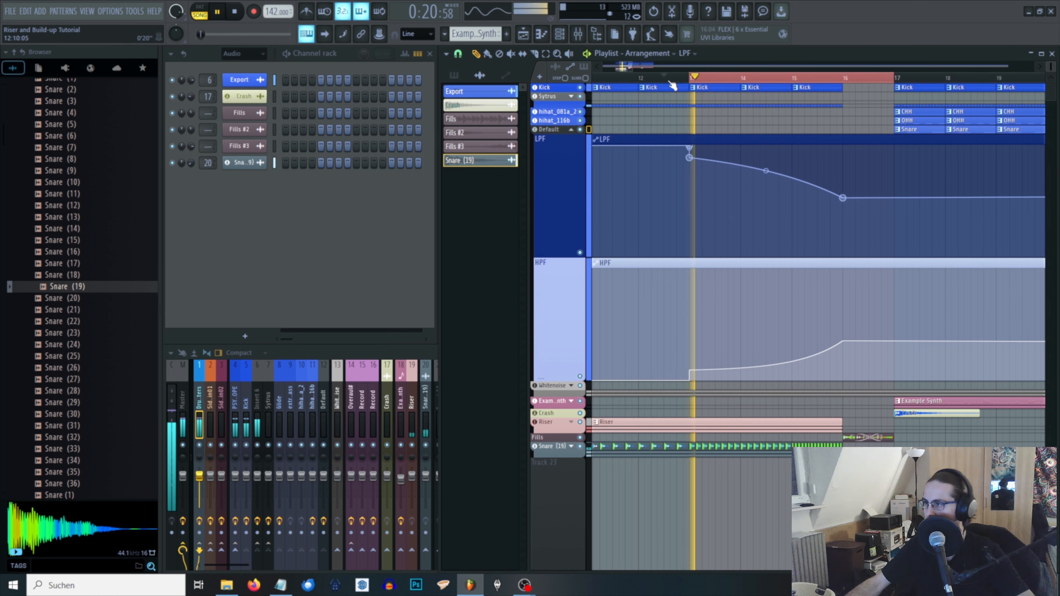
drag(766, 365, 766, 367)
drag(842, 341, 842, 352)
drag(842, 198, 842, 183)
click(798, 79)
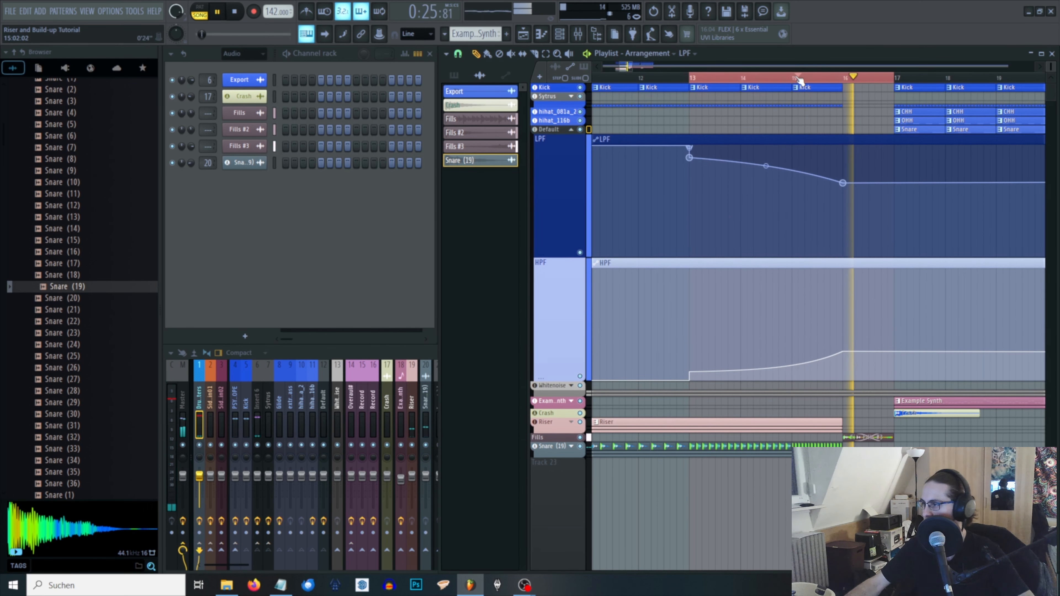
drag(690, 158, 690, 152)
click(672, 79)
- Return the LPF to 100% and the HPF to its minimum at bar 17, and play the filtered build-up
right_click(894, 146)
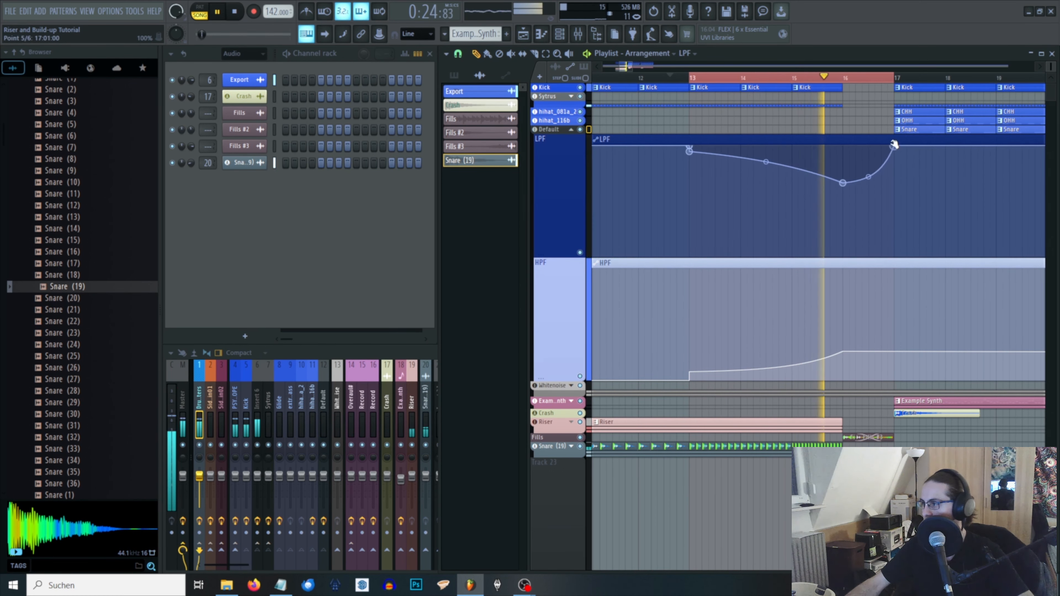
right_click(894, 380)
click(607, 80)
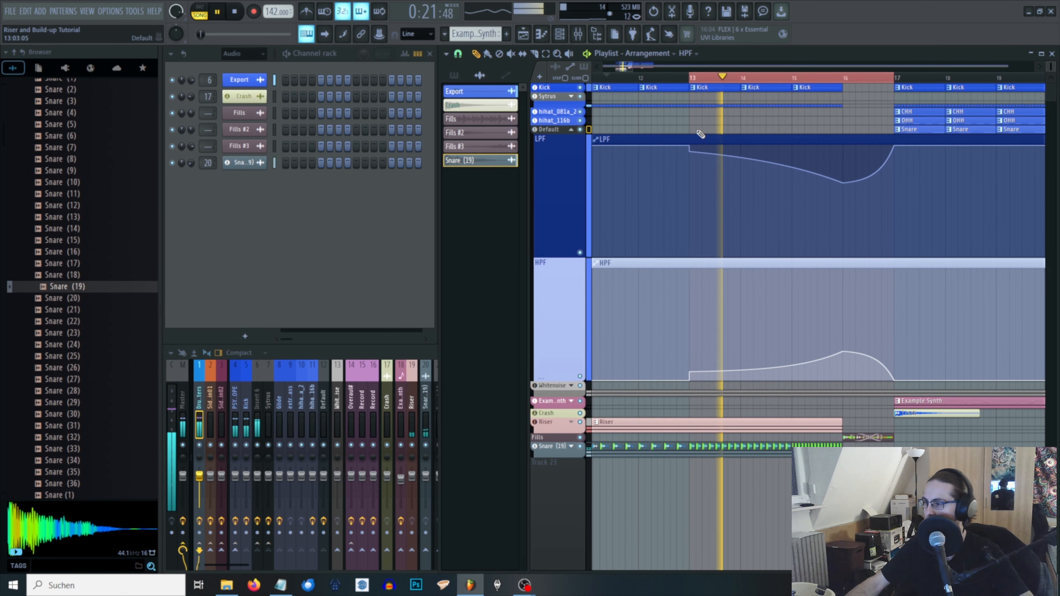
key(space)
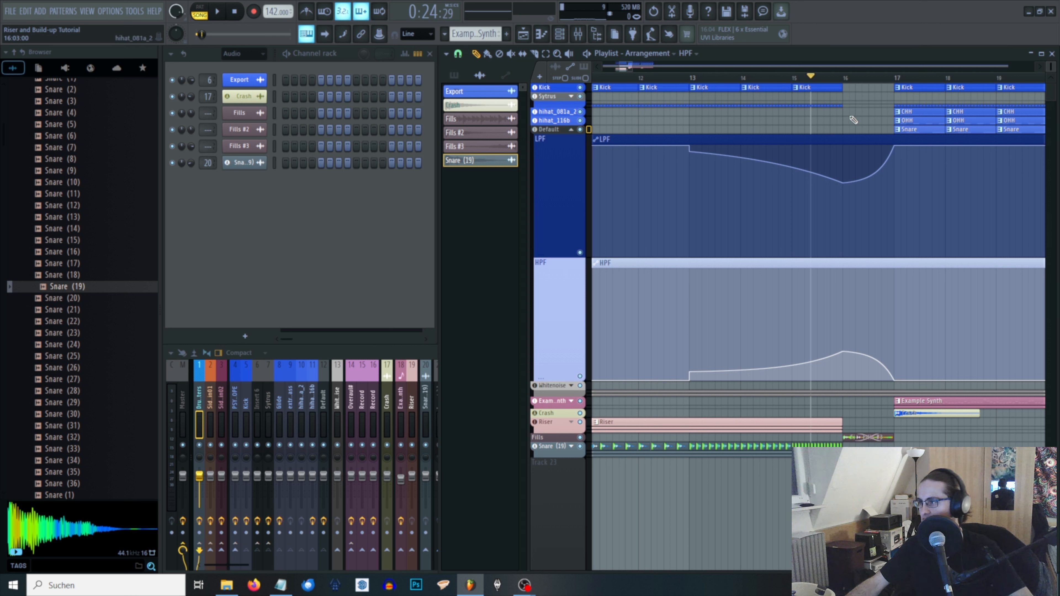
- Move the Kick and bass clips of bars 13 to 15 from their tracks onto the empty Track 23
drag(853, 120, 693, 68)
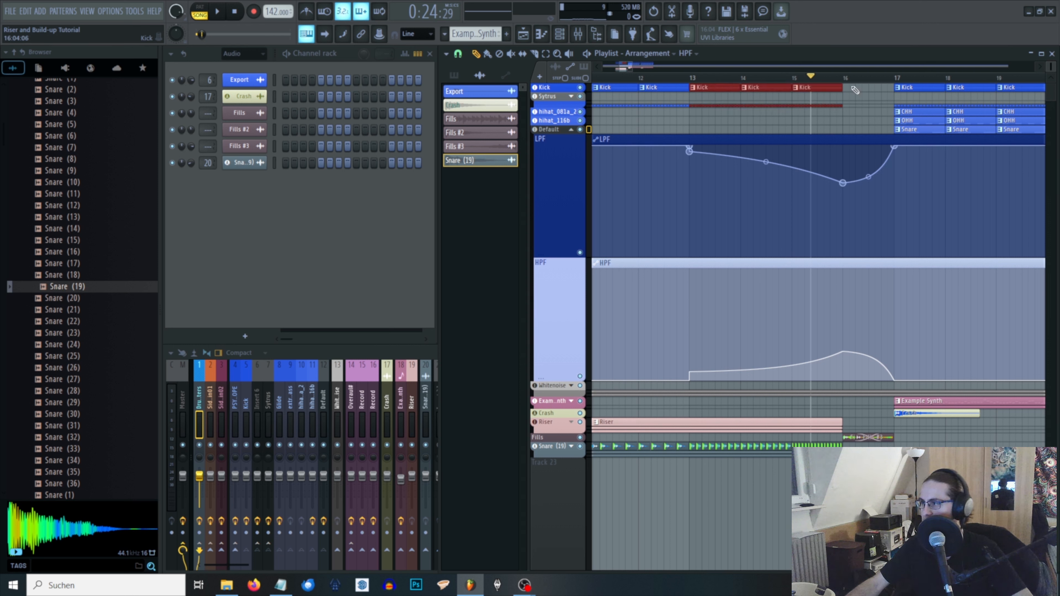
key(Delete)
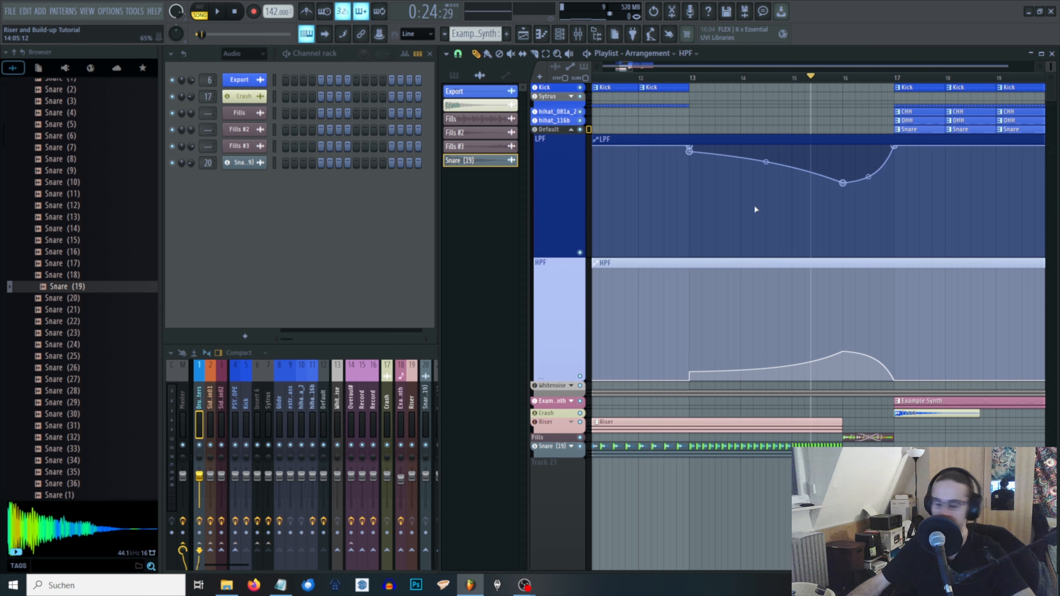
key(ctrl+v)
drag(833, 90, 704, 283)
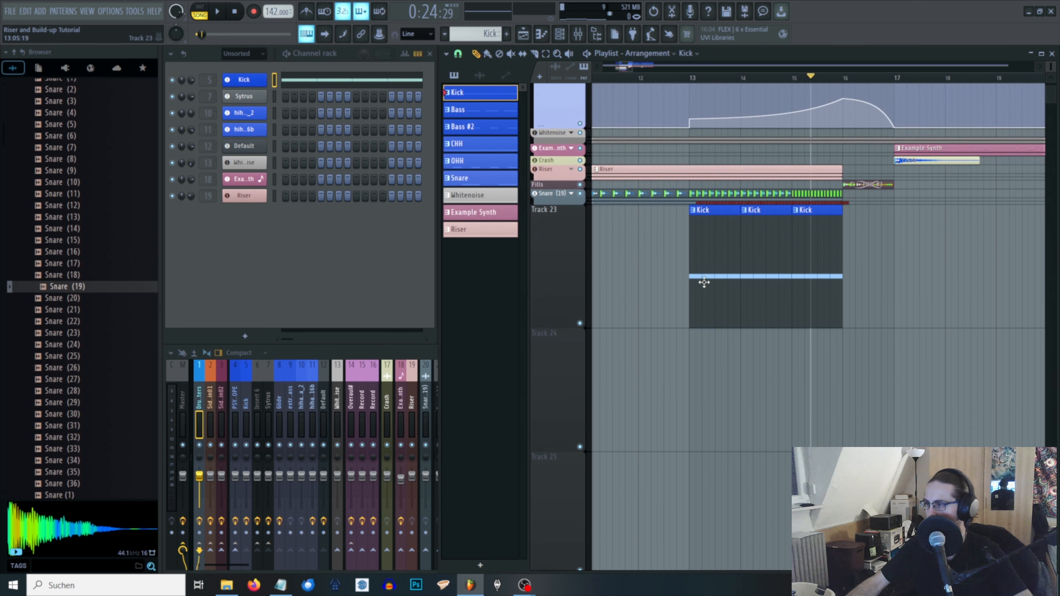
- Consolidate Track 23 from the track start into a 16-bit stereo WAV, and remove the leftover muted clips on Track 24
right_click(561, 273)
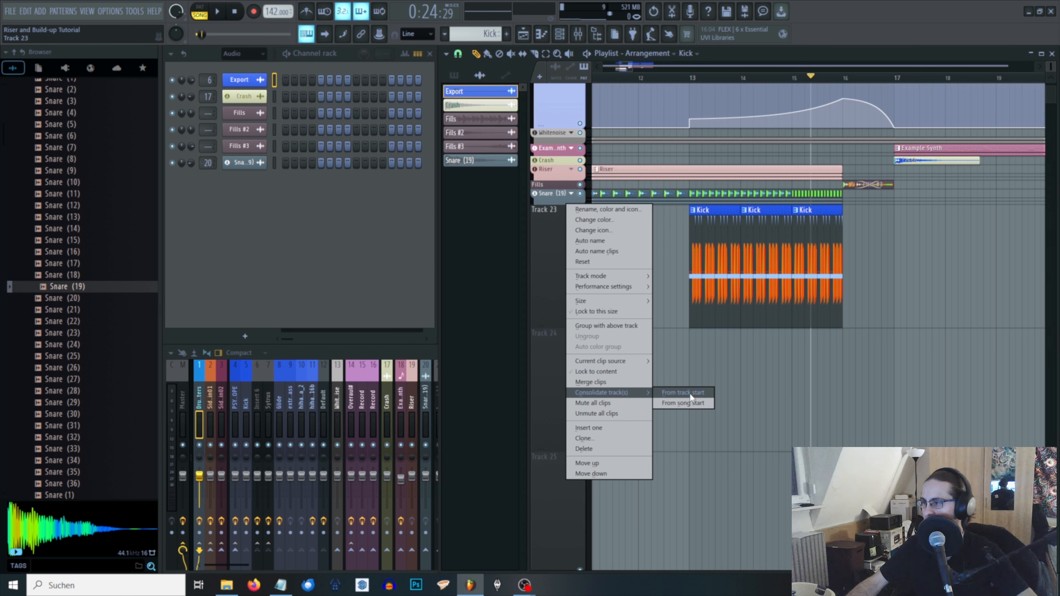
click(690, 394)
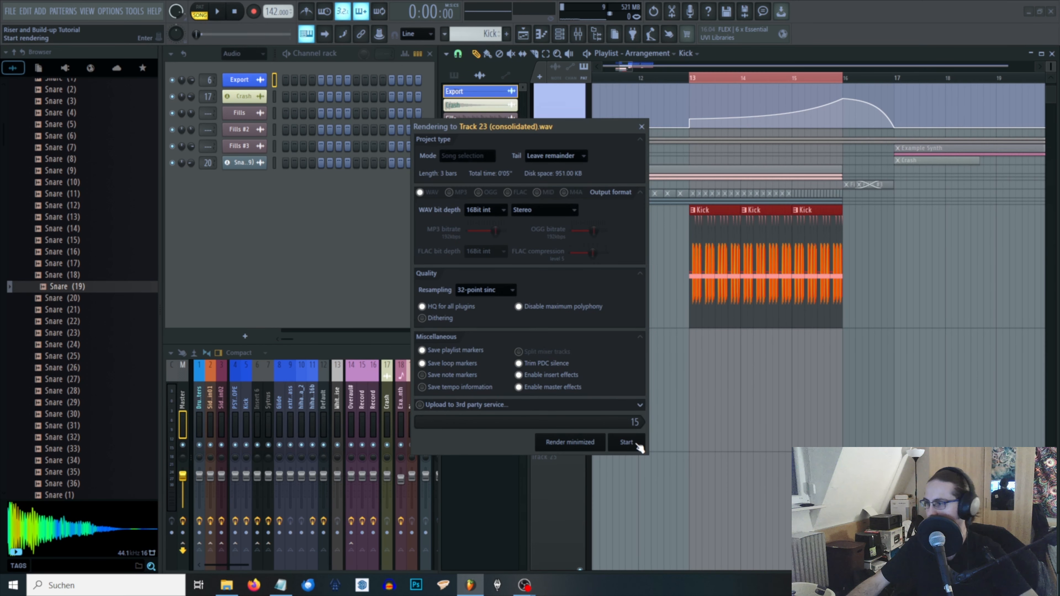
click(639, 446)
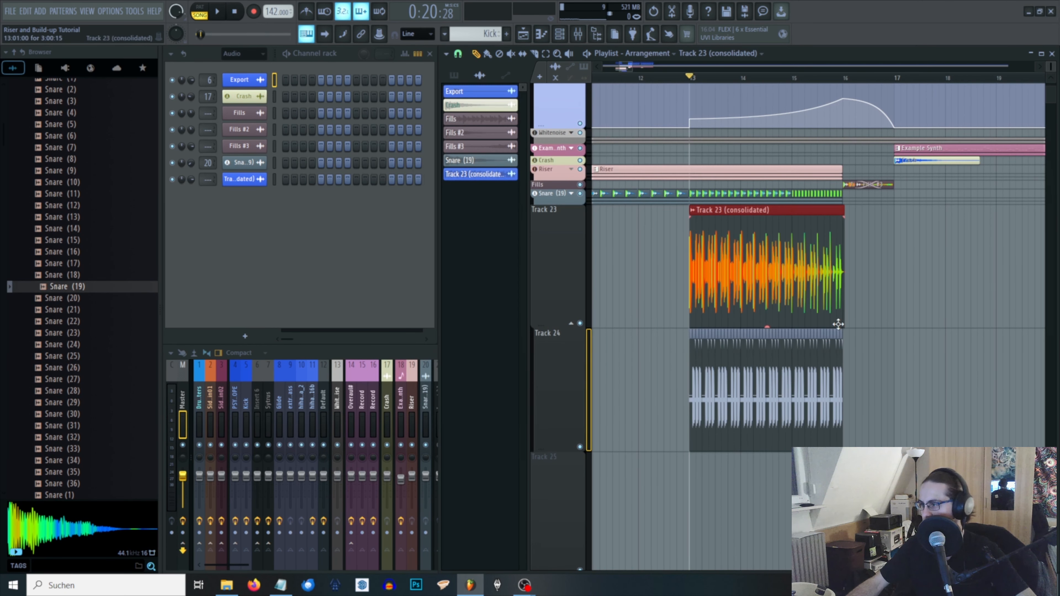
right_click(577, 392)
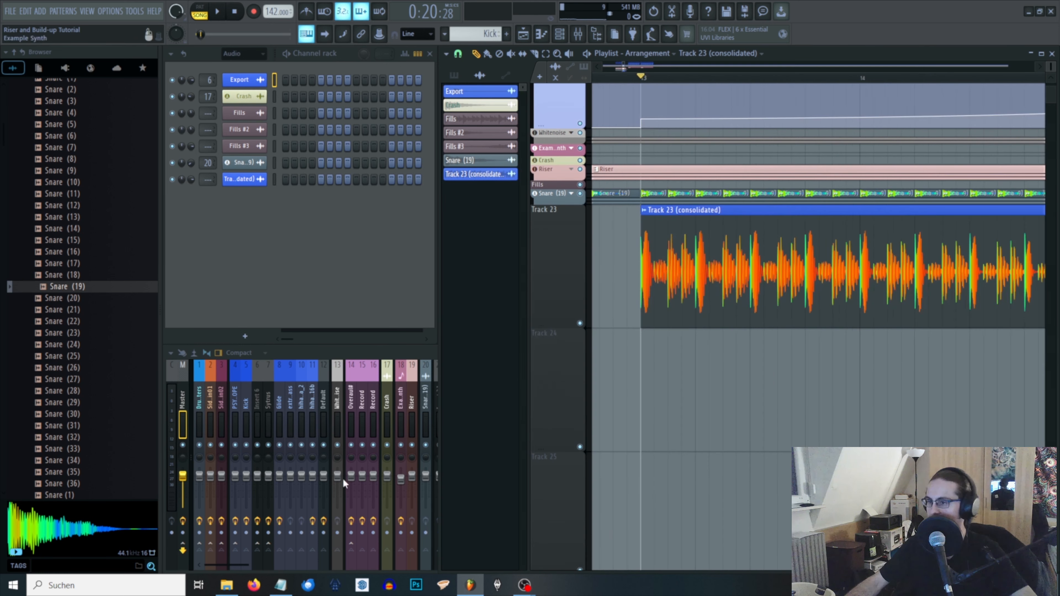
- Check the Drum Filters mixer track, and play the build-up from bar 9 through the consolidated clip into the drop
click(219, 422)
click(200, 423)
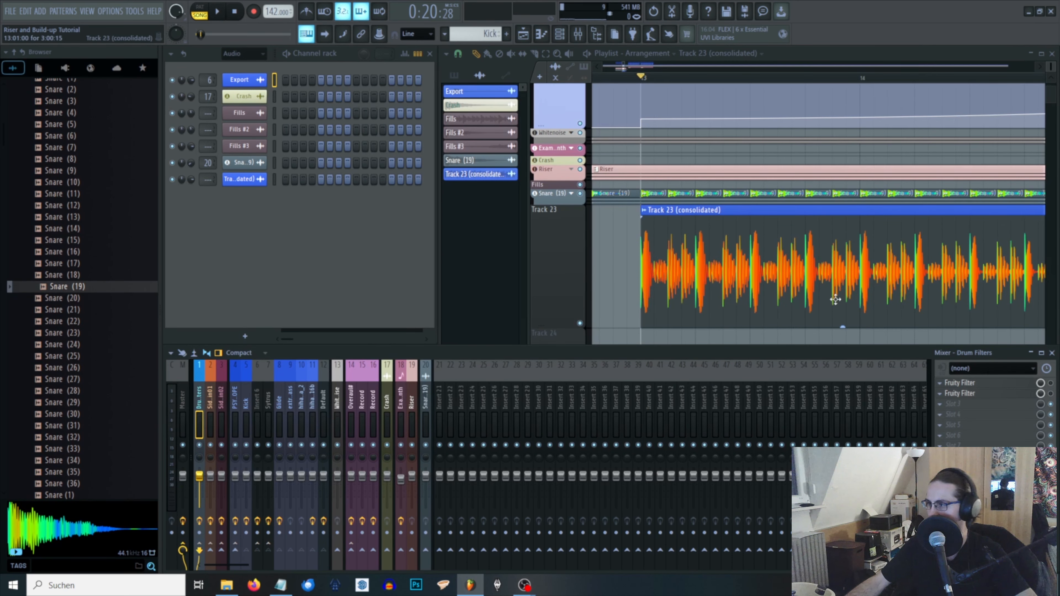
scroll(832, 256, up, 2)
scroll(843, 253, down, 3)
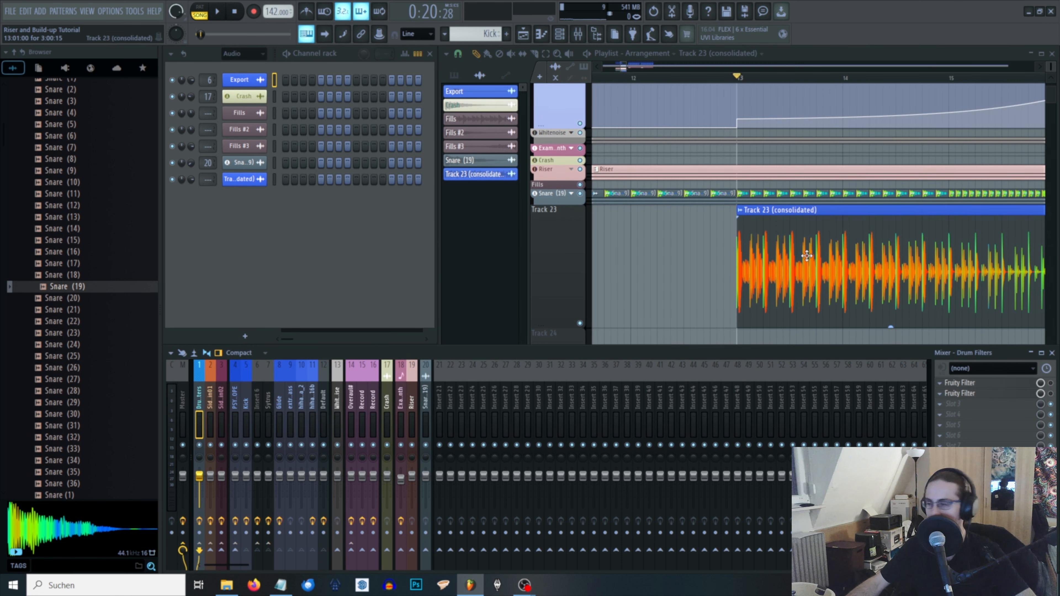
scroll(737, 193, down, 4)
scroll(714, 216, up, 2)
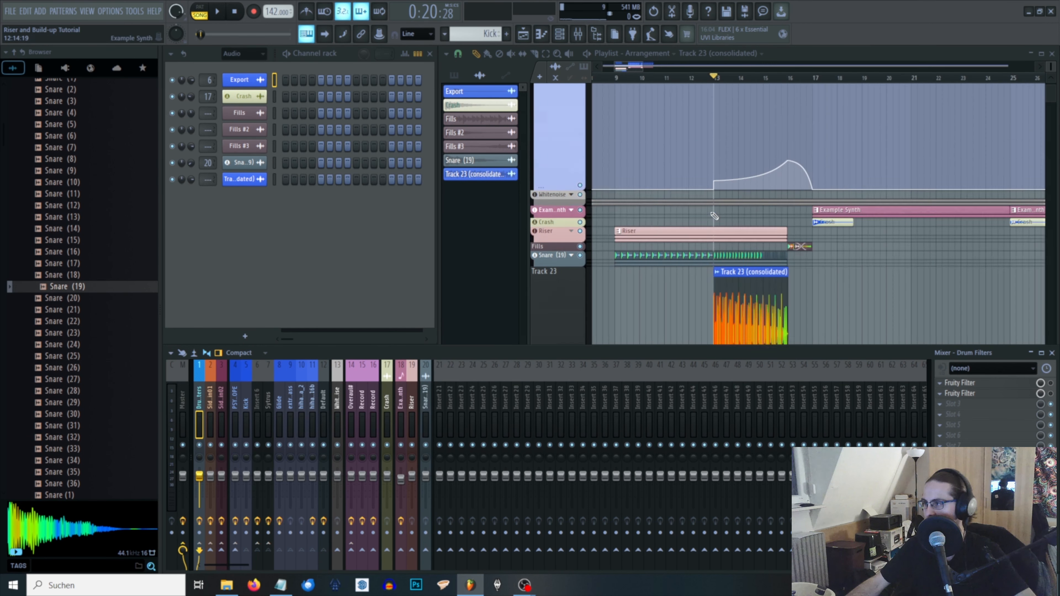
click(719, 78)
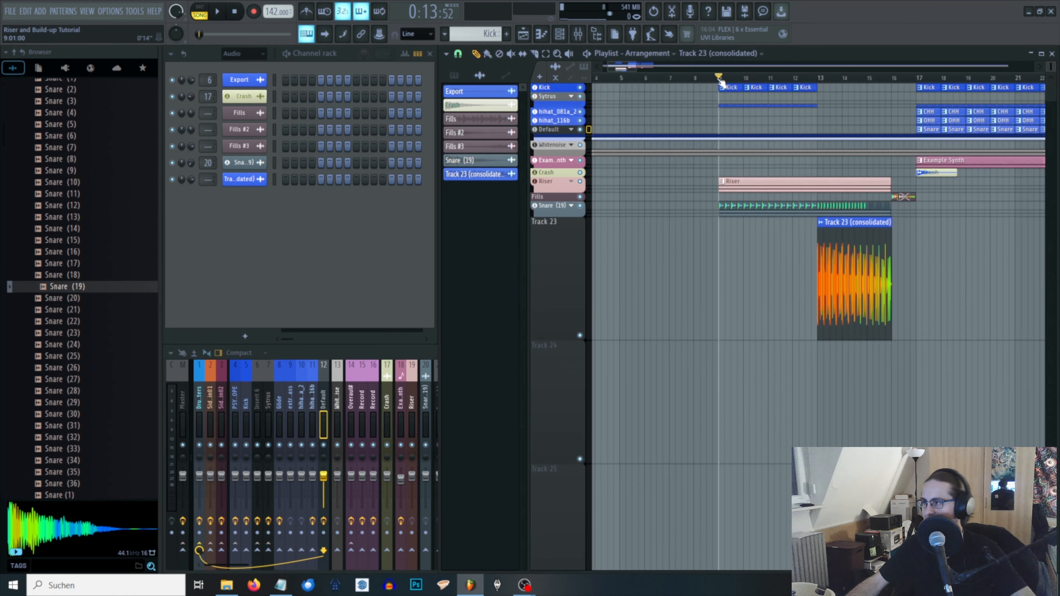
key(space)
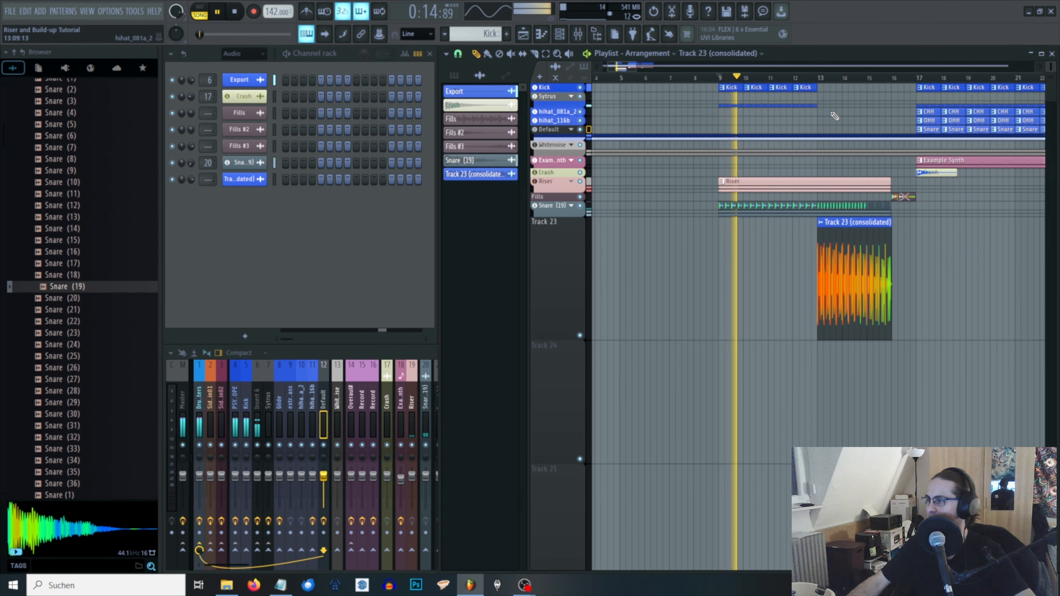
drag(631, 68, 639, 67)
scroll(638, 70, up, 4)
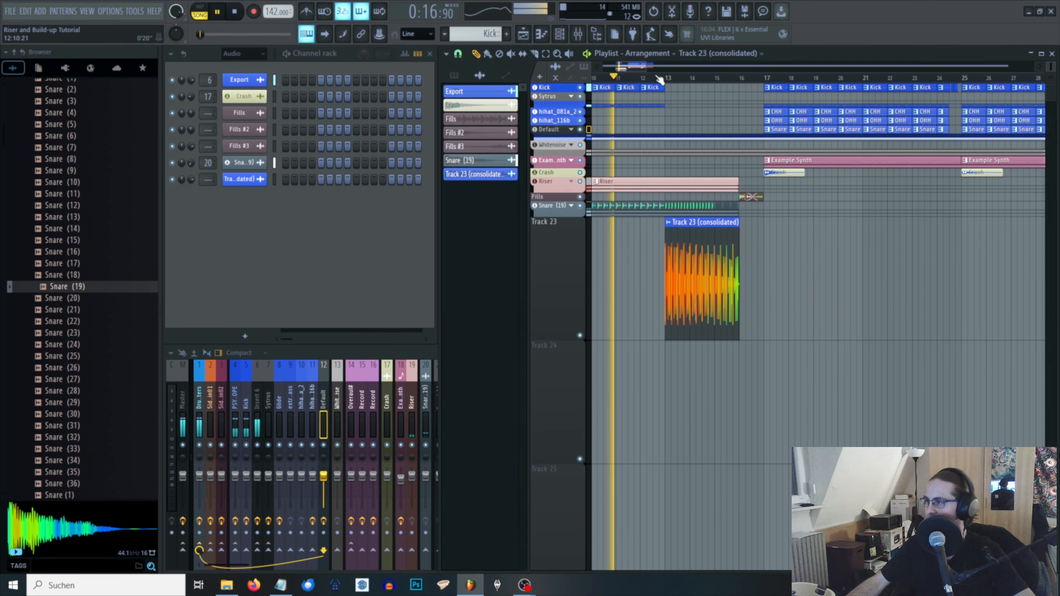
scroll(628, 69, down, 2)
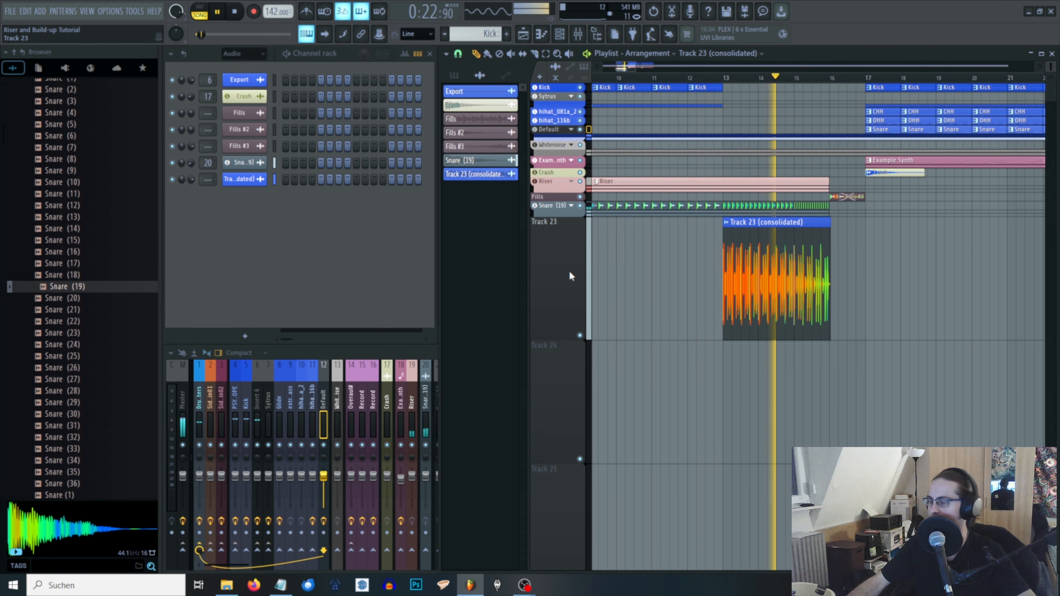
scroll(856, 317, up, 2)
scroll(872, 305, up, 1)
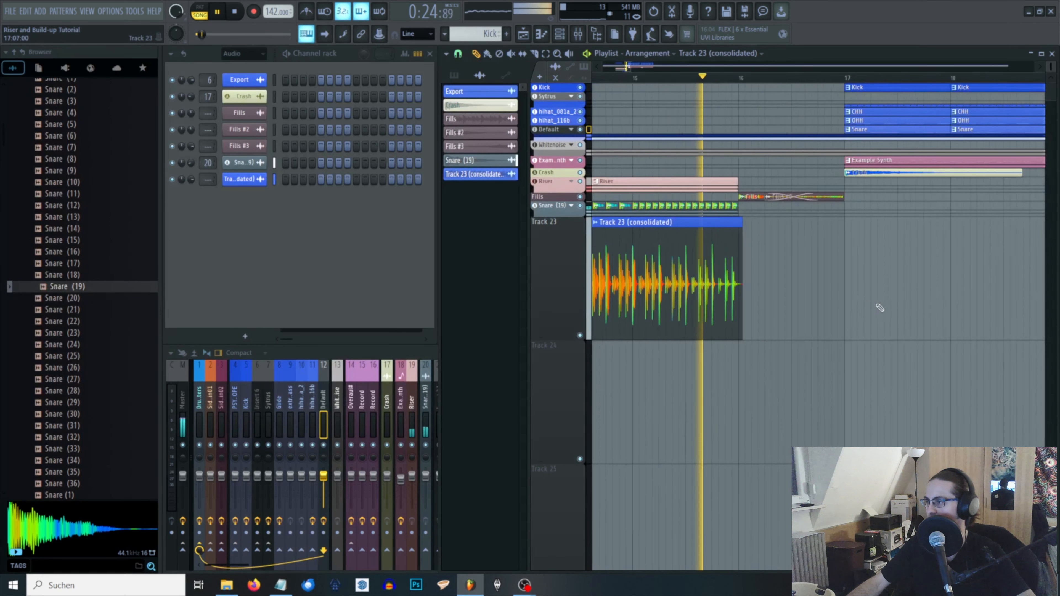
scroll(918, 317, up, 2)
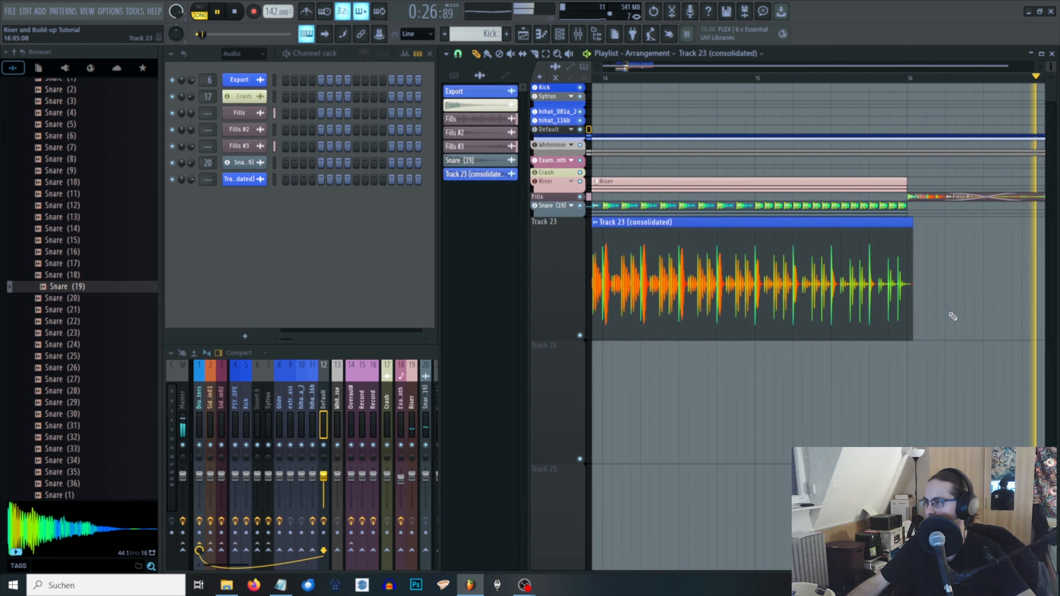
scroll(1002, 307, down, 2)
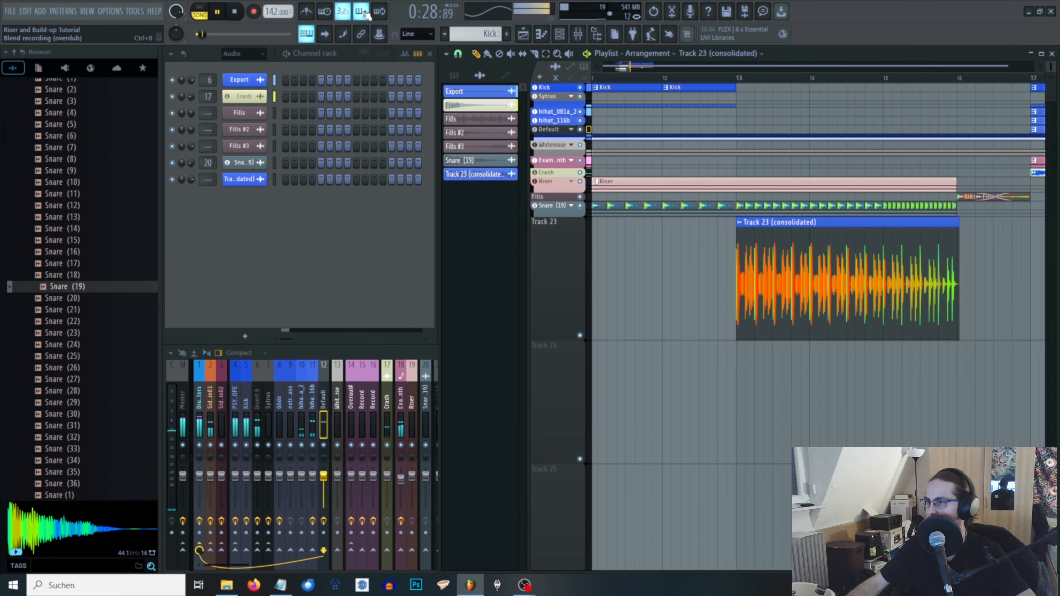
click(234, 11)
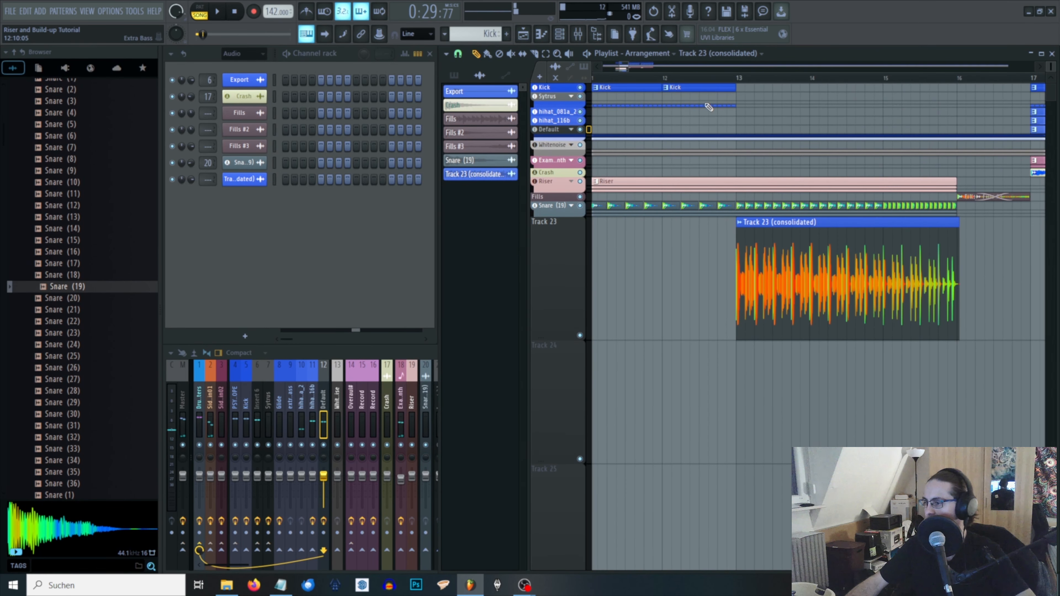
- Place a four-step Kick clip at the start of bar 16 on the Kick track, and play the transition from bar 12
click(690, 87)
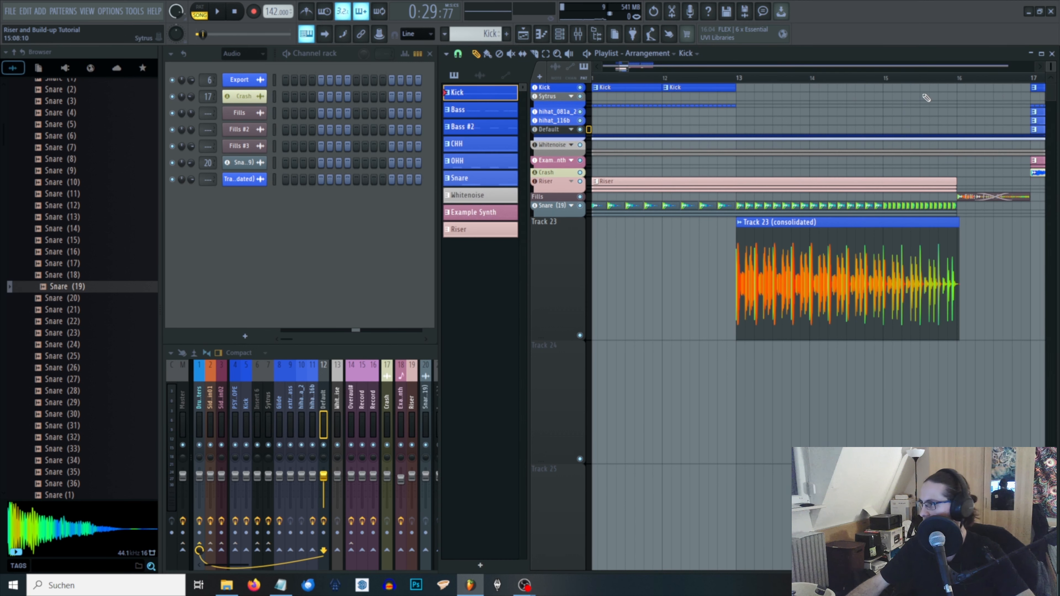
click(962, 92)
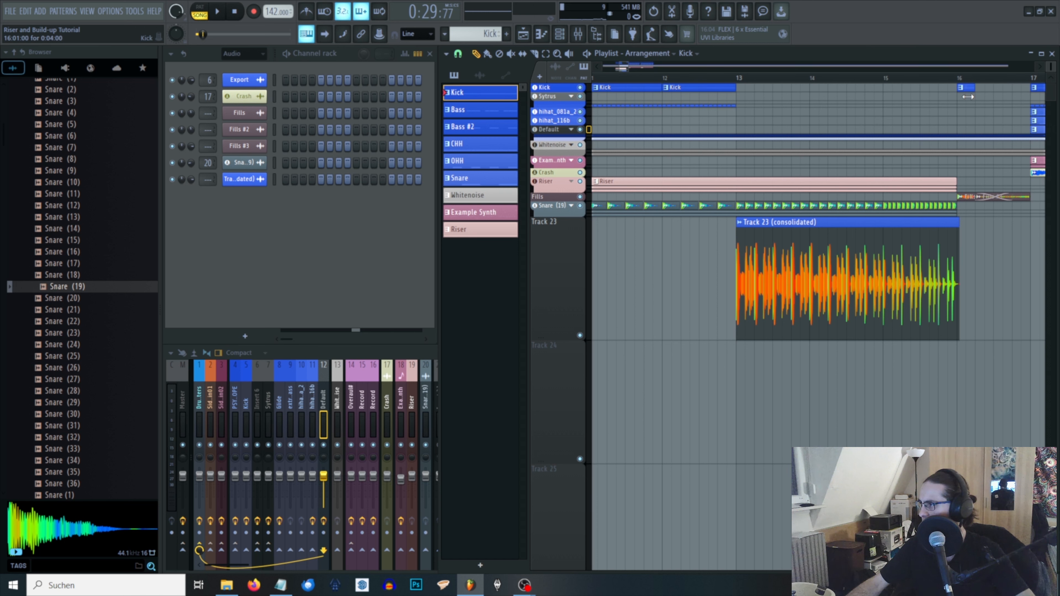
scroll(965, 87, up, 3)
scroll(944, 83, down, 4)
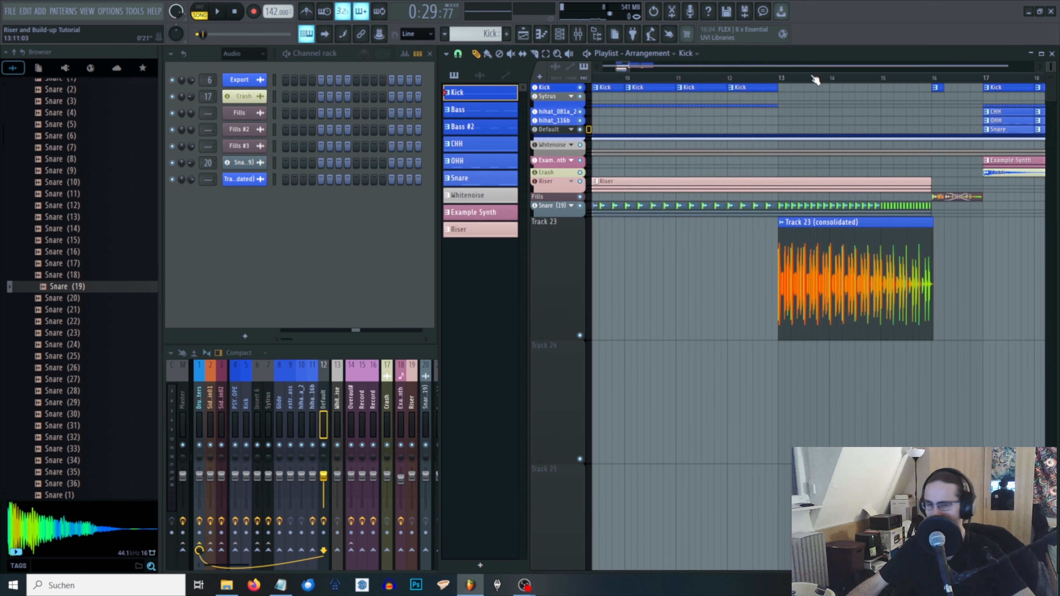
drag(805, 79, 758, 76)
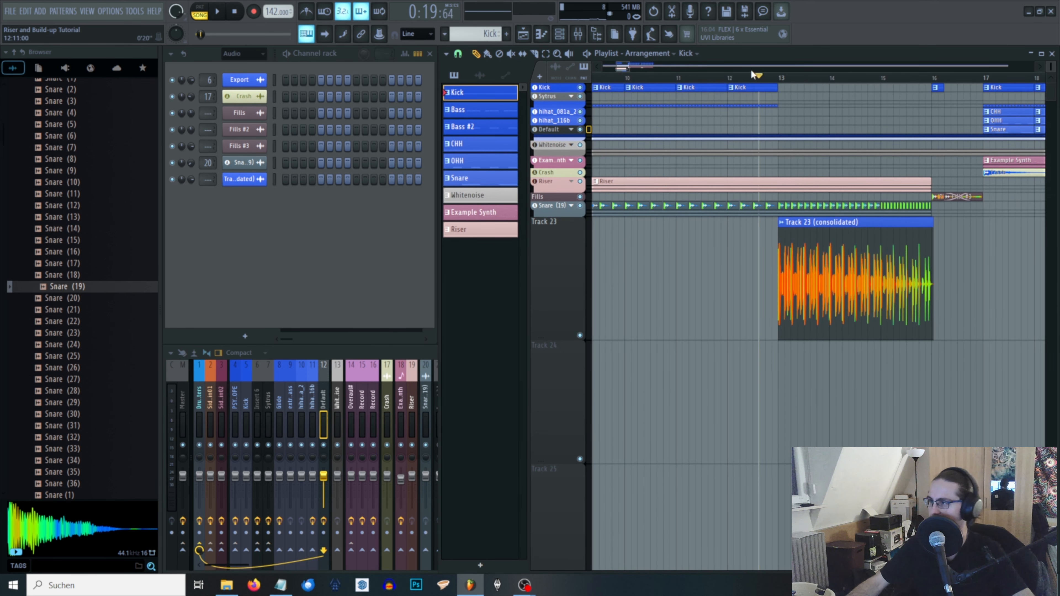
key(space)
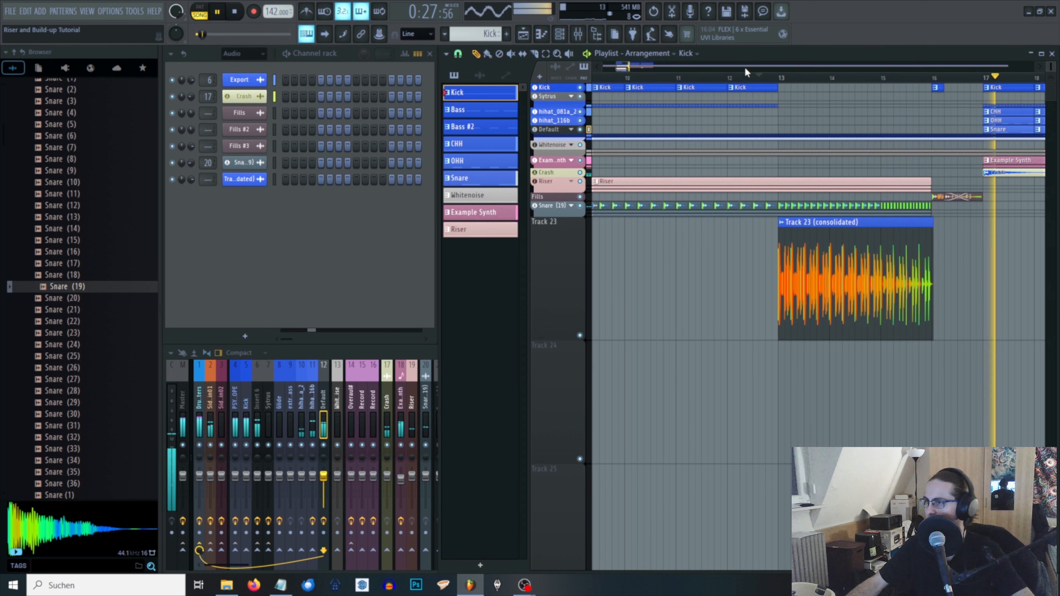
click(218, 13)
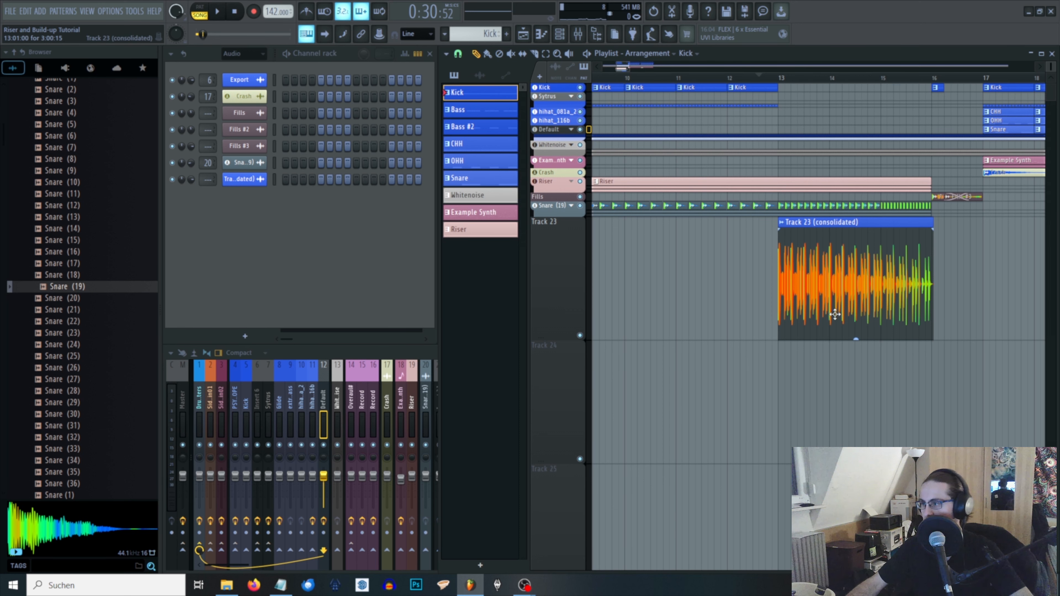
- Rename Track 23 and its consolidated clip as DB fills, colour and shrink the track, and play the build-up
right_click(536, 278)
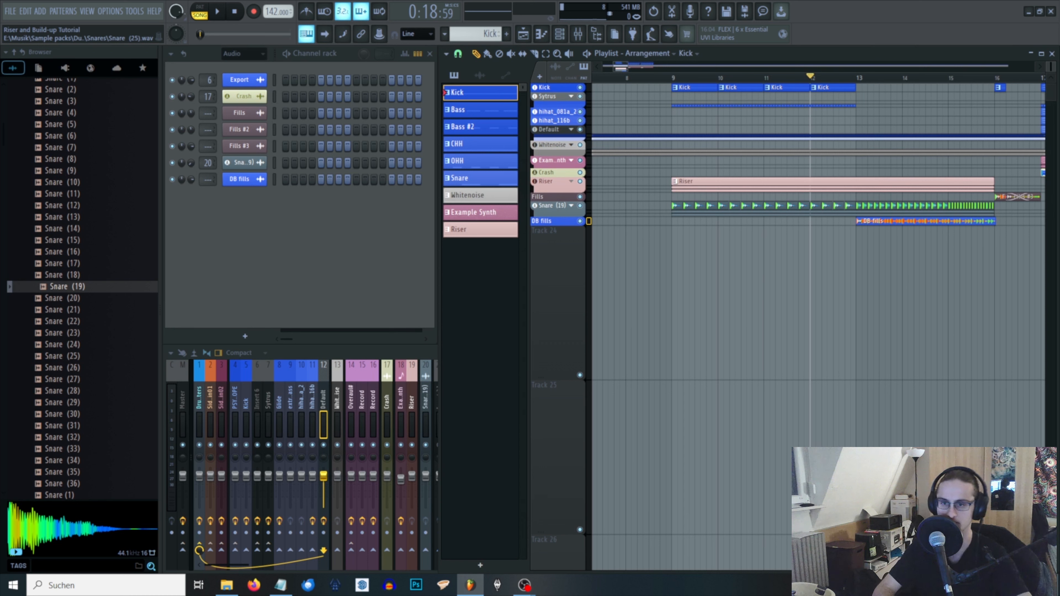
key(space)
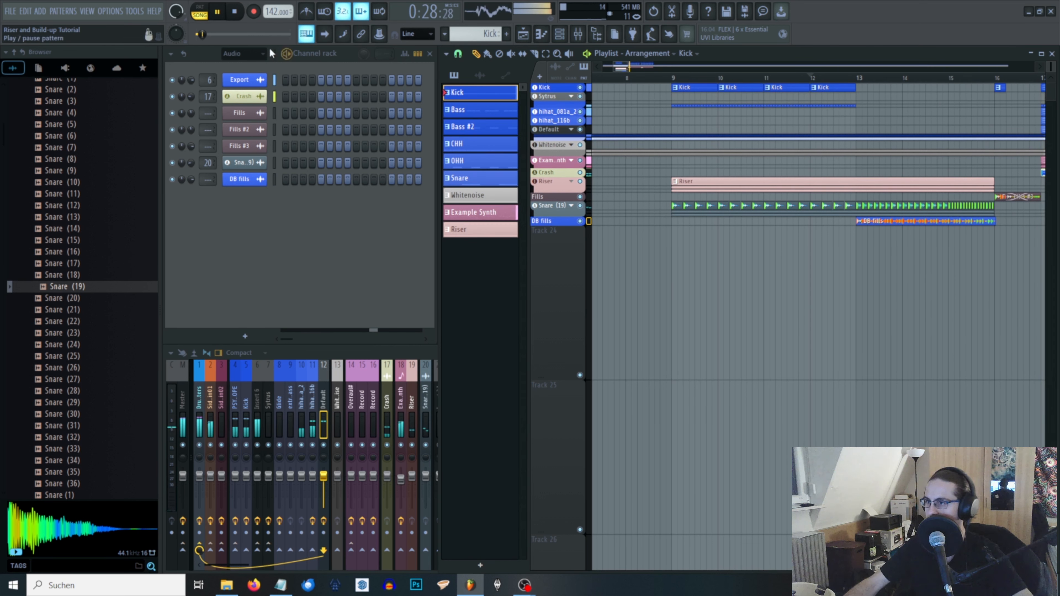
key(space)
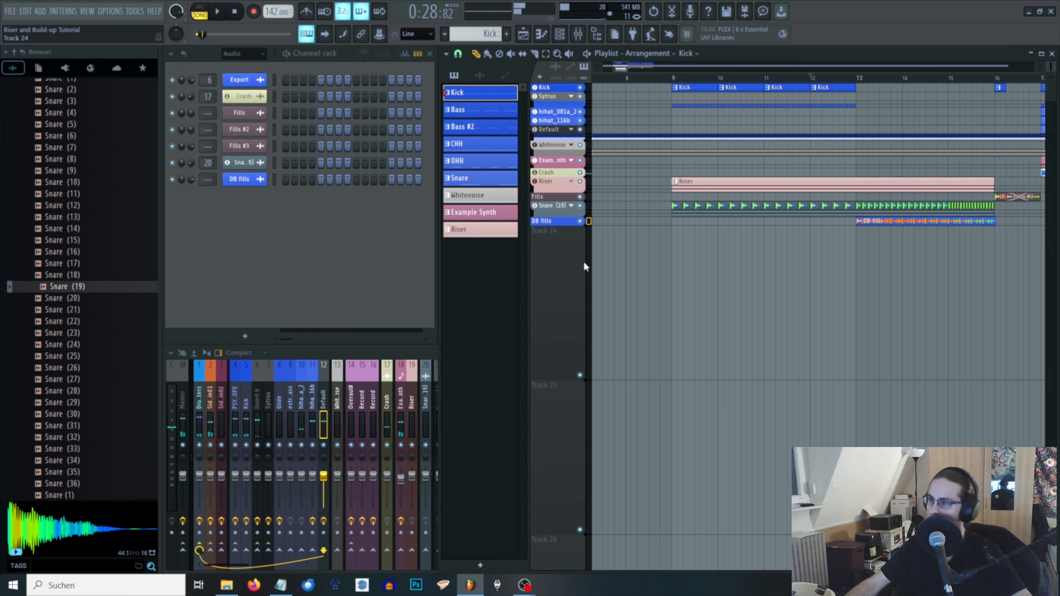
- Raise the start and end points of the Snare (19) channel volume automation, bend its curve lower in the middle, and play the result
click(571, 205)
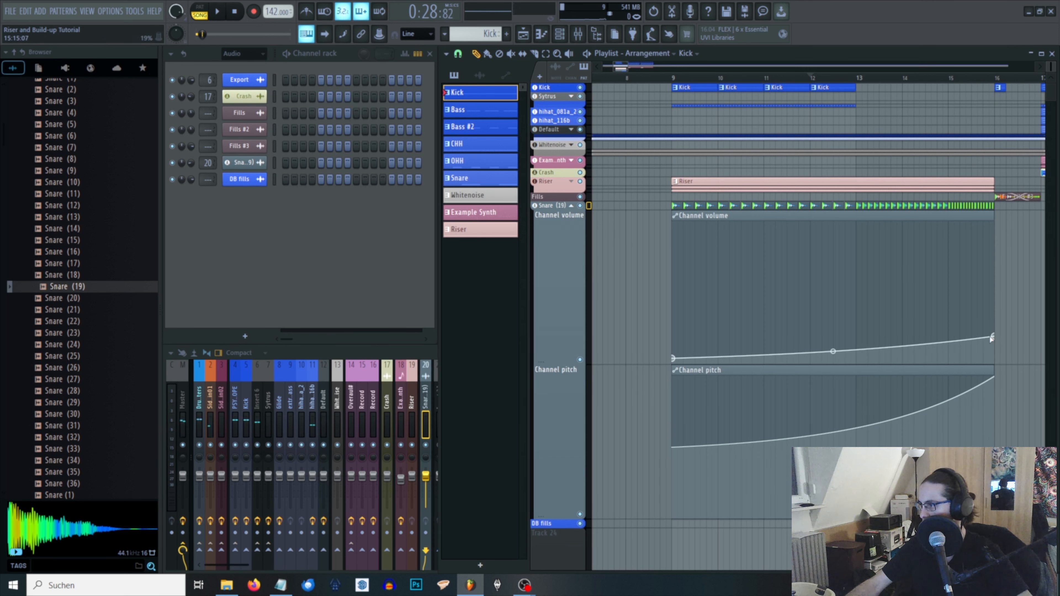
drag(994, 338, 993, 327)
drag(674, 358, 673, 349)
key(space)
drag(834, 342, 832, 347)
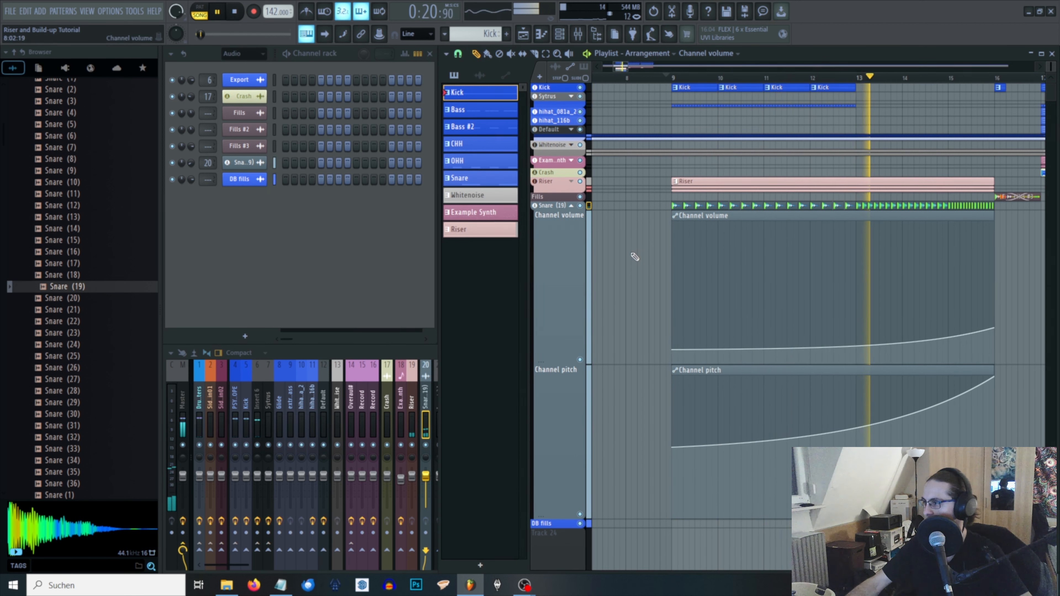
click(573, 206)
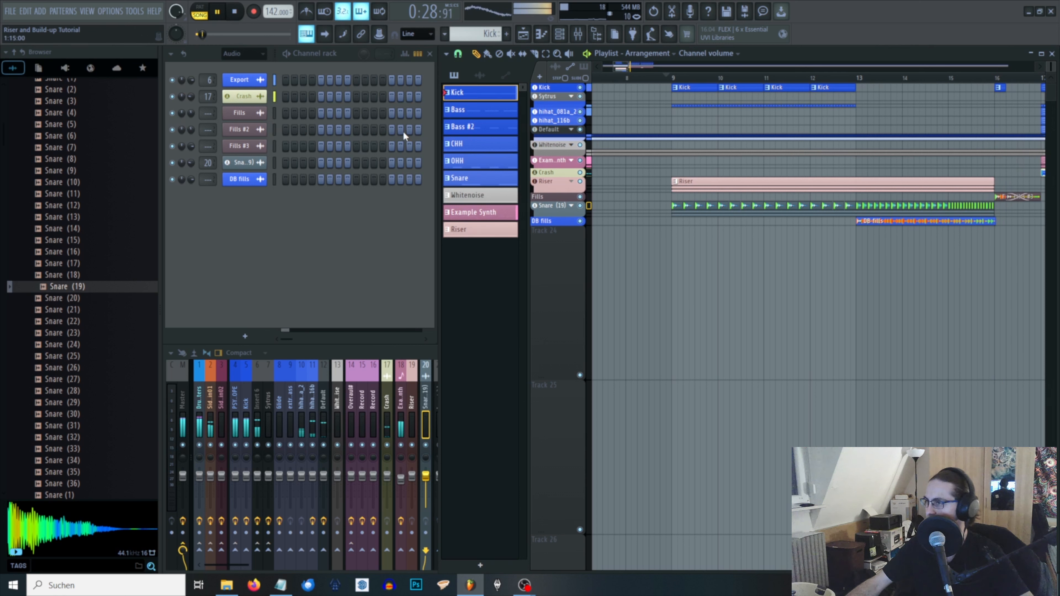
click(219, 12)
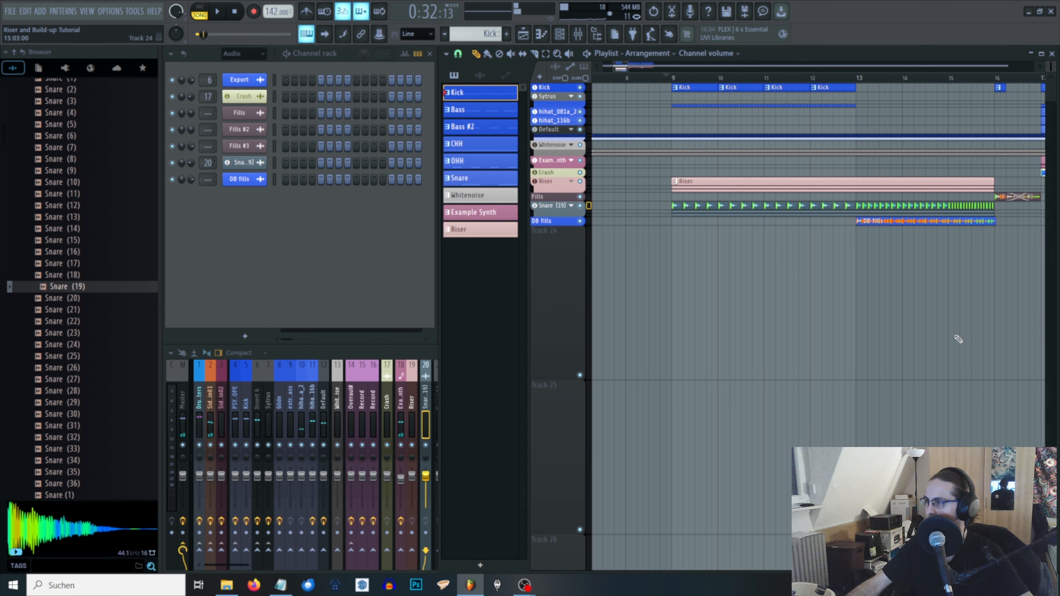
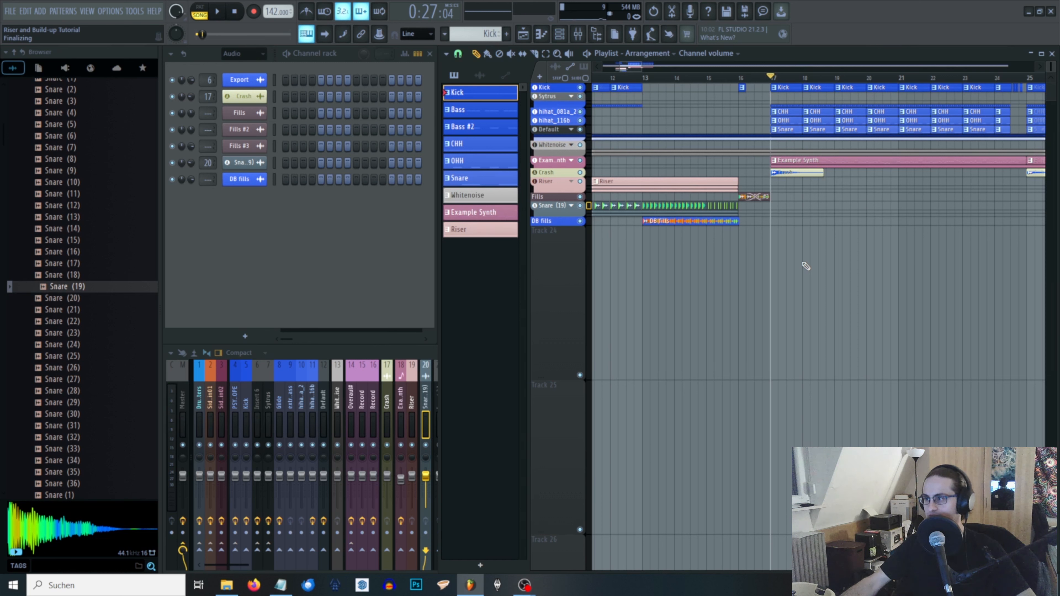
- Copy the eight-bar Example Synth clip from bar 17 to bar 9, and mark bars 9 to 16 on the timeline
click(837, 160)
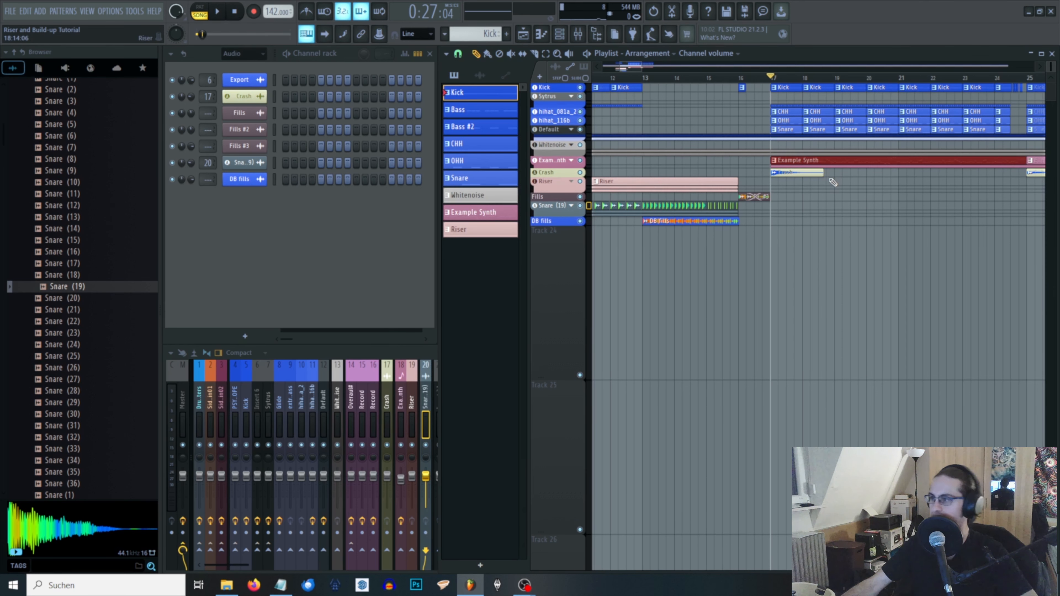
scroll(885, 214, down, 3)
drag(895, 159, 770, 169)
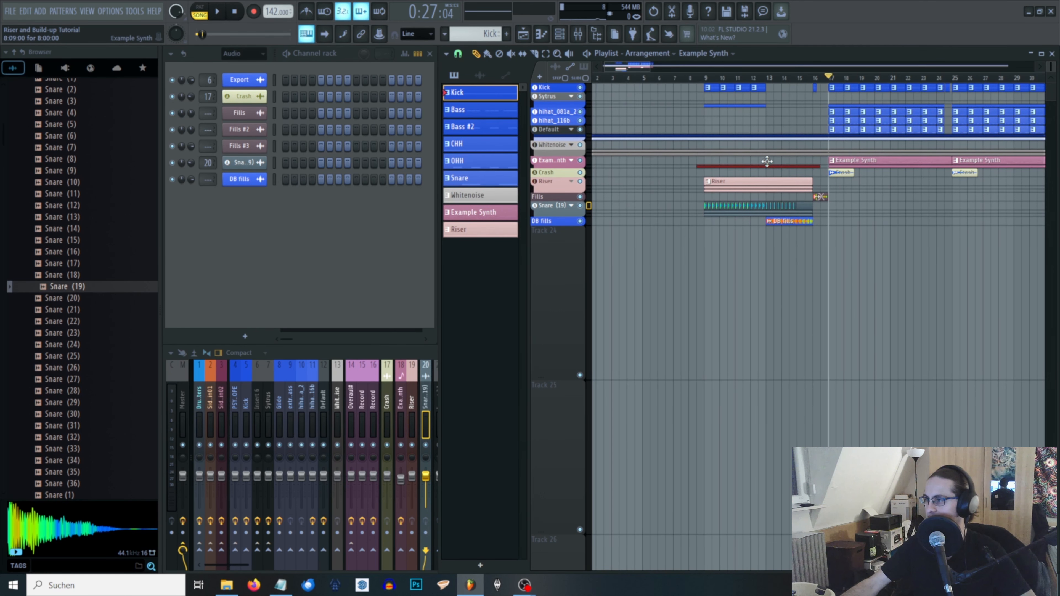
drag(705, 77, 828, 79)
click(903, 246)
right_click(944, 265)
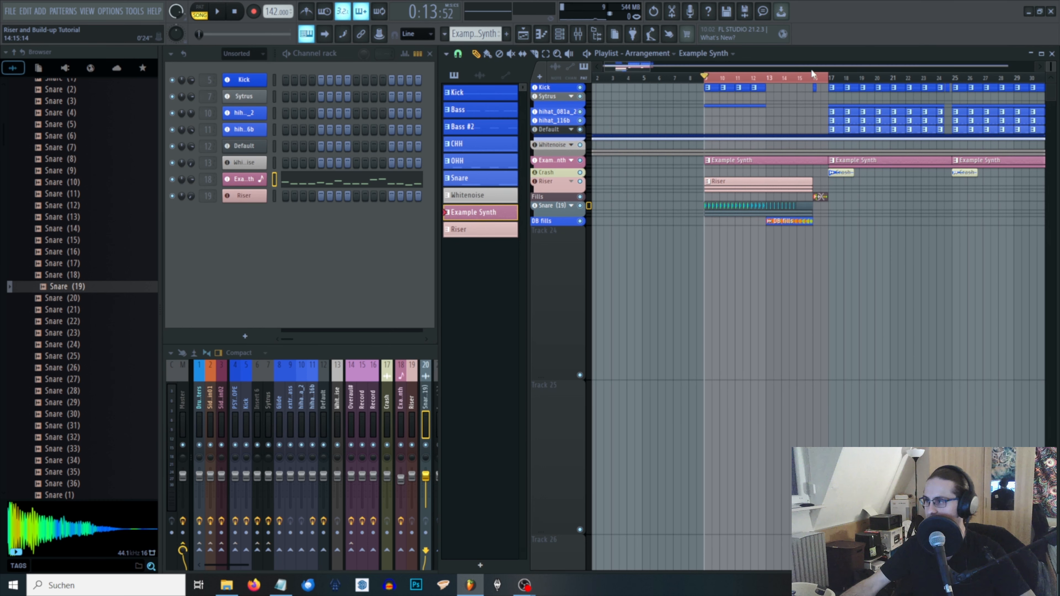
- Add a Fruity Fast LP filter to the Example Synth mixer track and move its window below the channel rows
click(817, 80)
scroll(818, 80, up, 3)
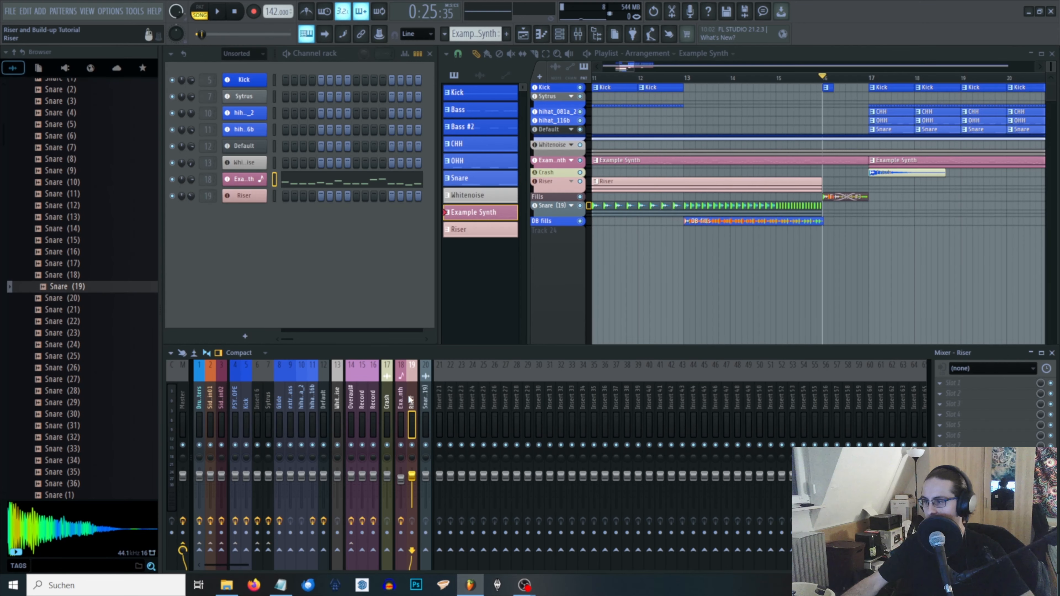
click(404, 401)
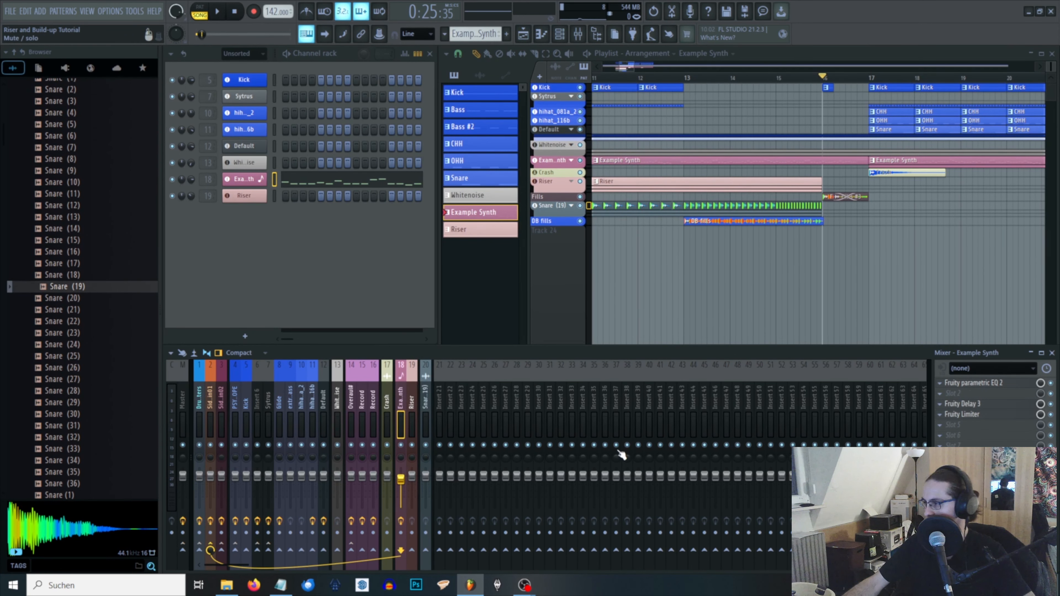
click(951, 426)
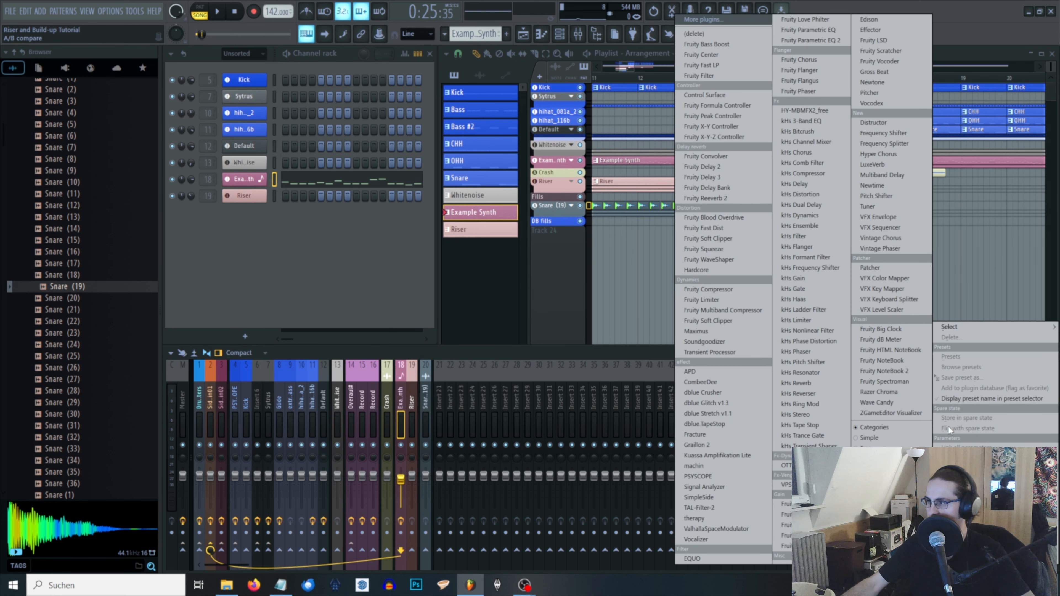
click(745, 65)
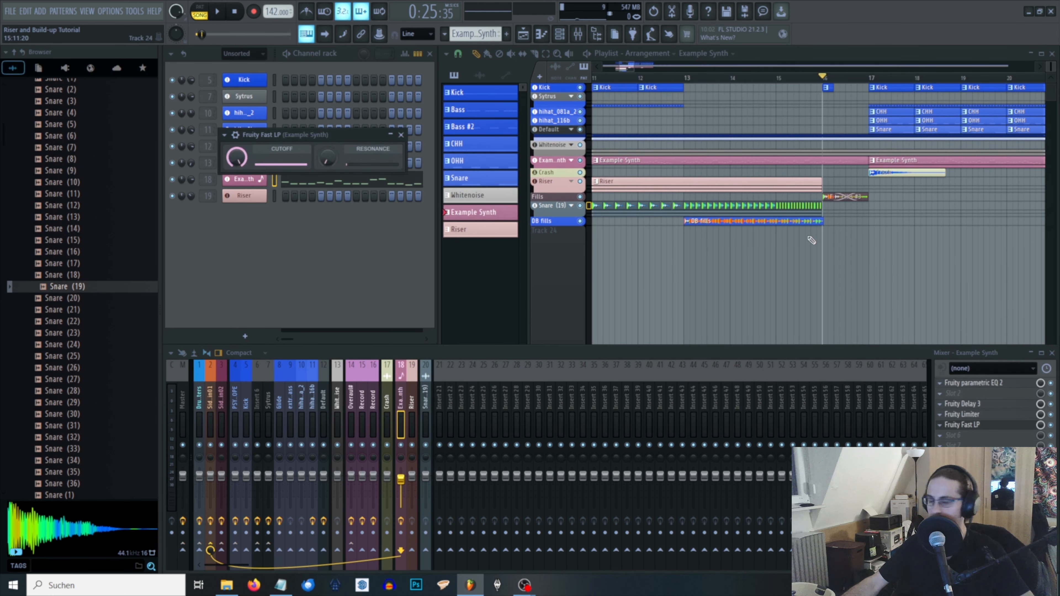
drag(303, 132, 353, 222)
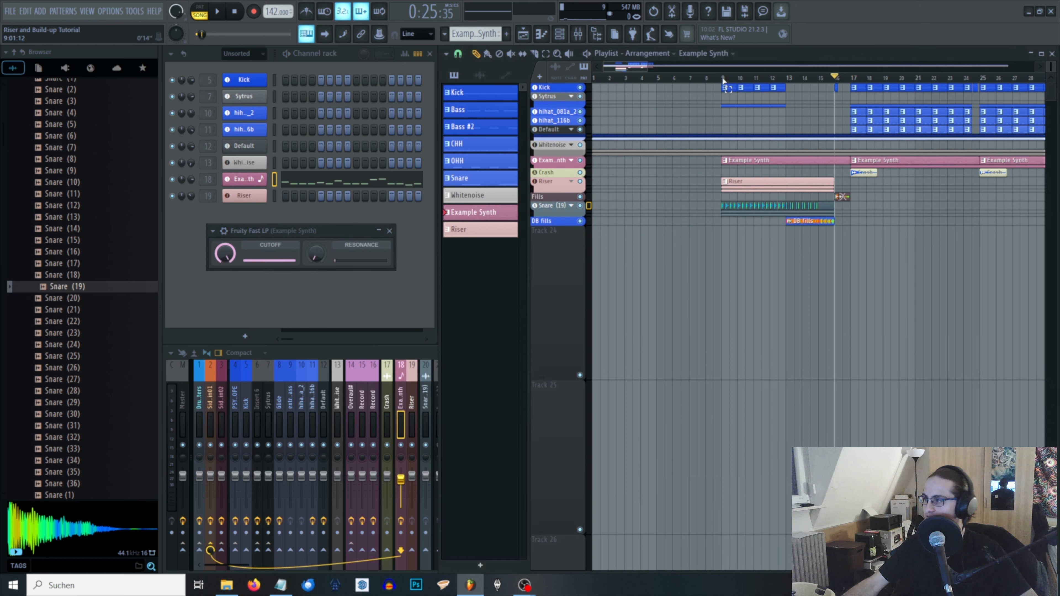
- Create an automation clip for the Fruity Fast LP cutoff over bars 9 to 16
drag(724, 79, 822, 77)
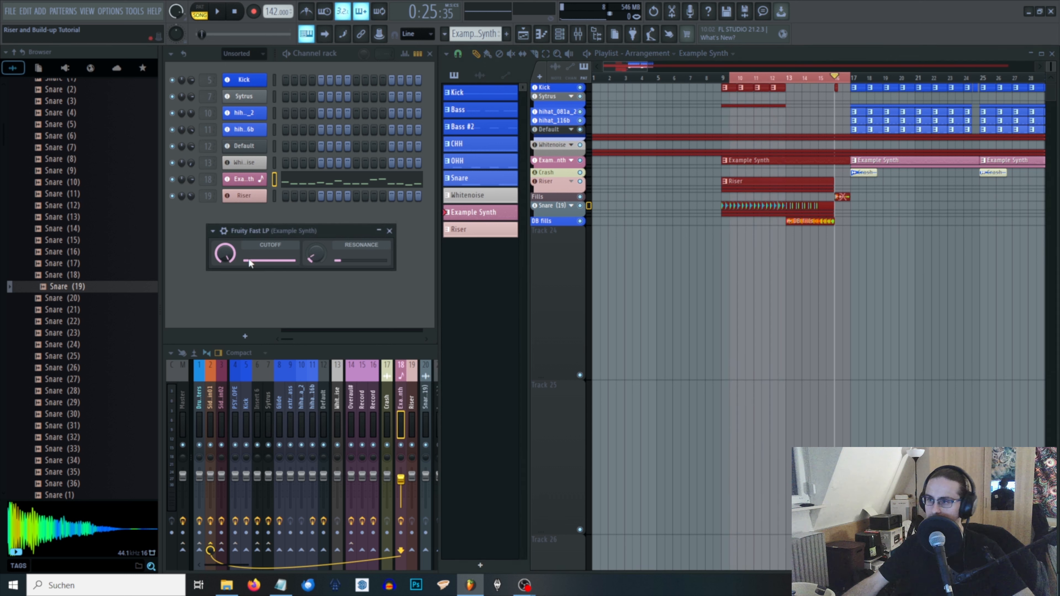
right_click(229, 261)
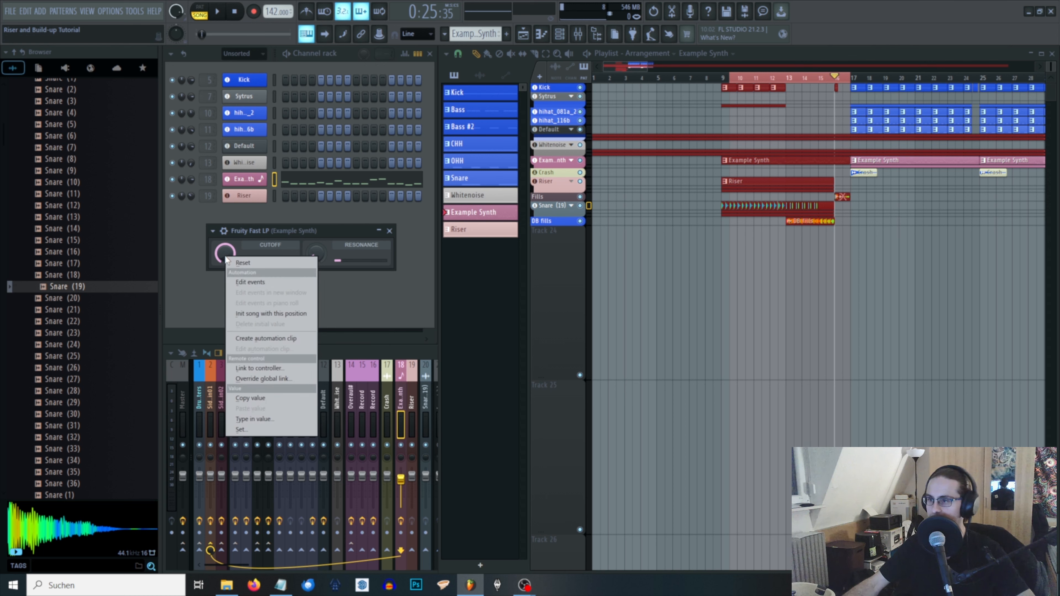
click(289, 276)
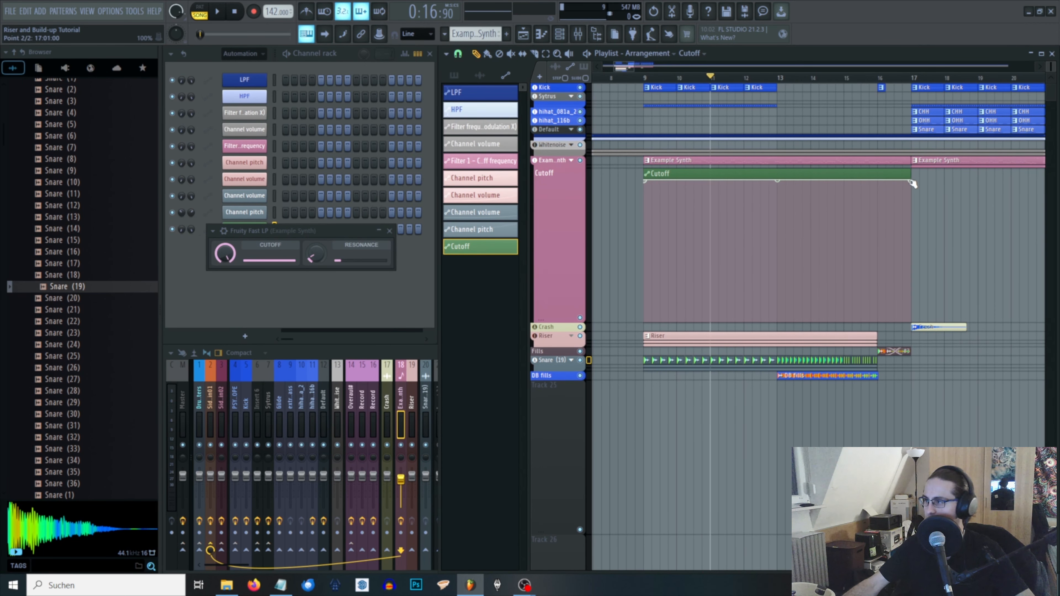
- Lower the start point of the Cutoff automation to about 12% and bend its curve downward in the middle
click(914, 80)
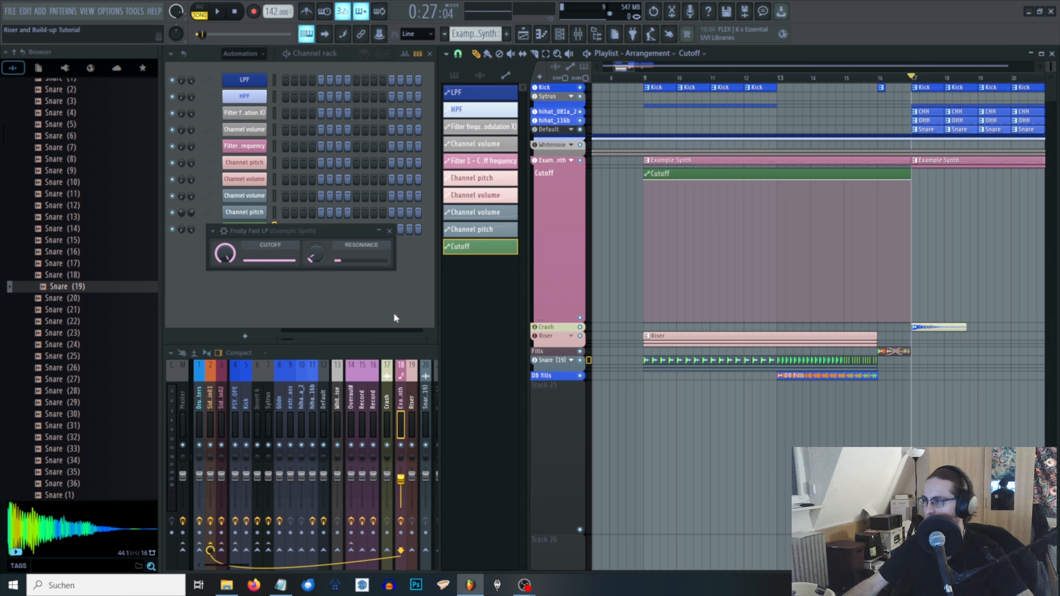
drag(648, 184, 634, 306)
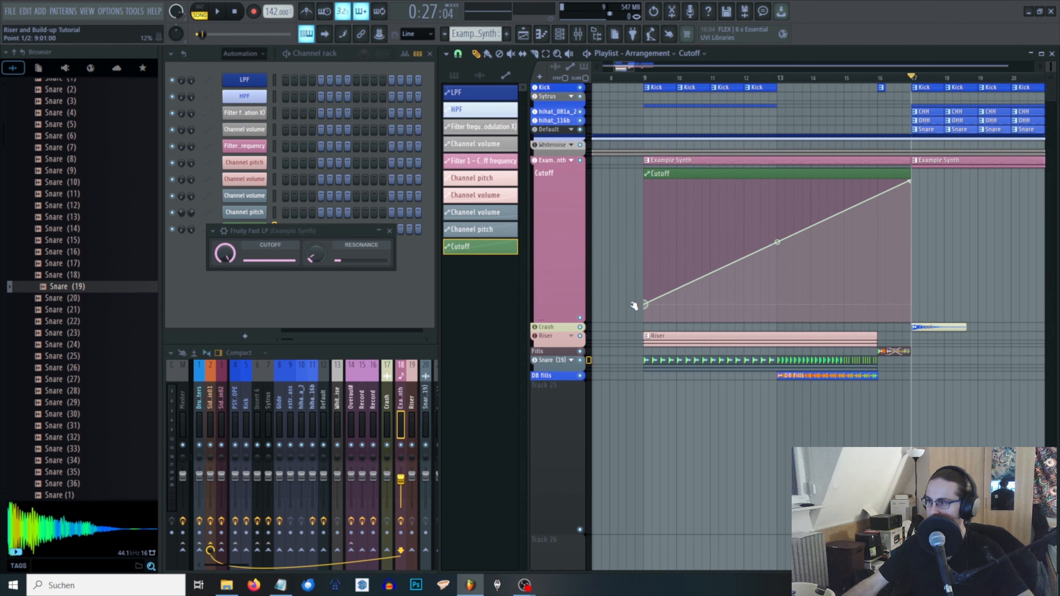
drag(778, 238, 777, 294)
- Mute the Riser, Fills, Snare (19) and DB fills tracks, and raise the start and middle of the Cutoff curve during playback
drag(580, 336, 588, 379)
scroll(690, 74, up, 3)
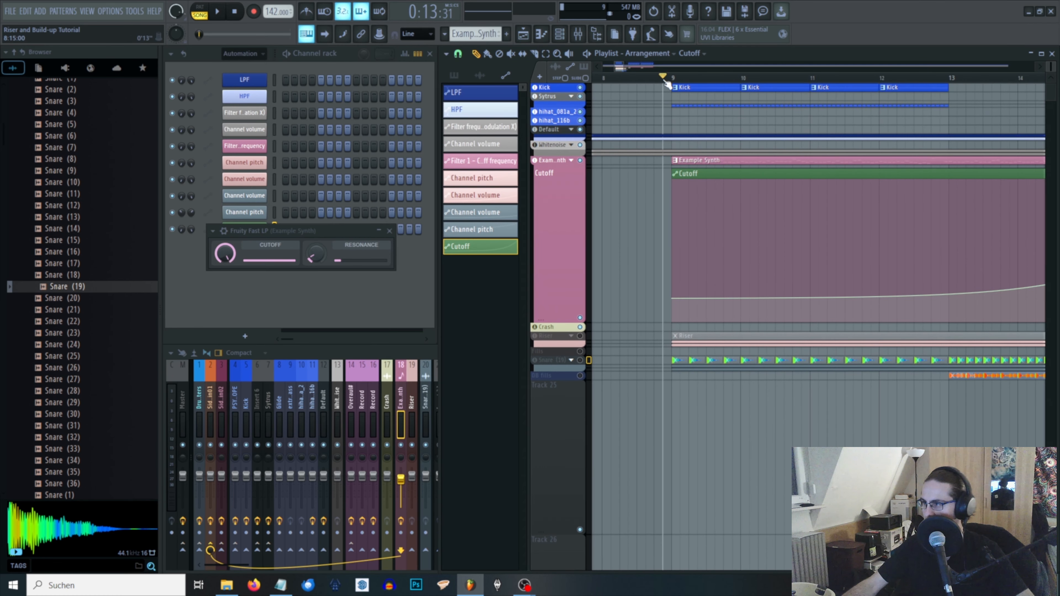
key(space)
scroll(672, 290, down, 3)
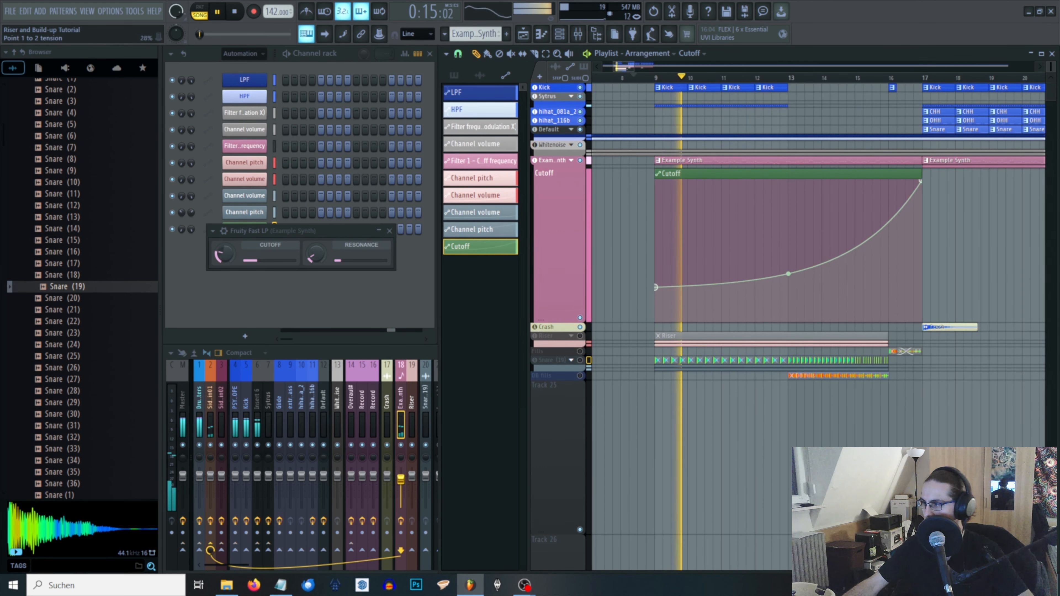
drag(788, 274, 788, 261)
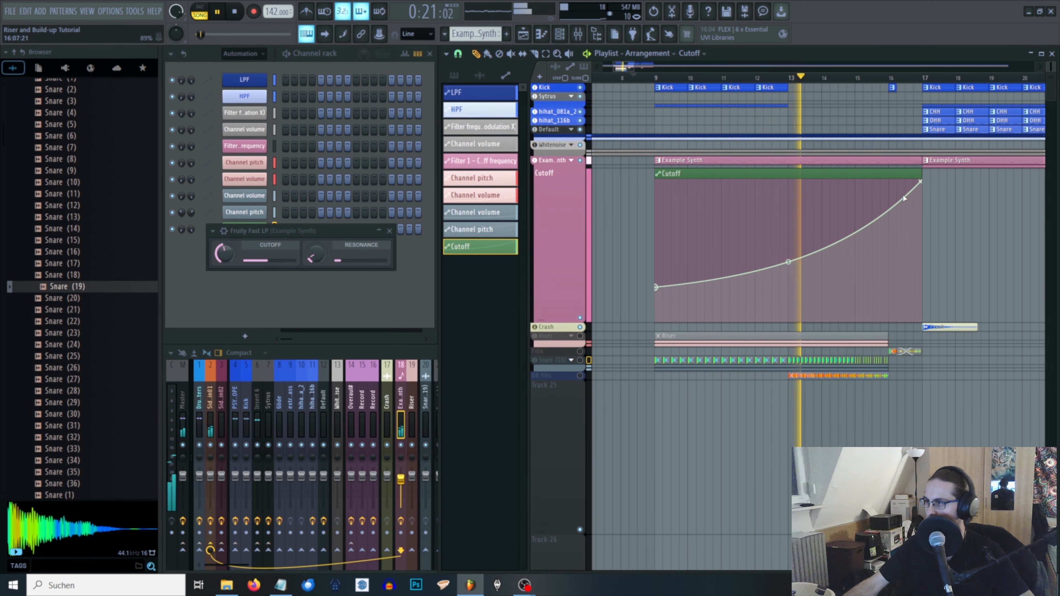
- Unmute the Riser, Fills, Snare (19) and DB fills tracks, and play the full build-up from just before bar 9
click(581, 375)
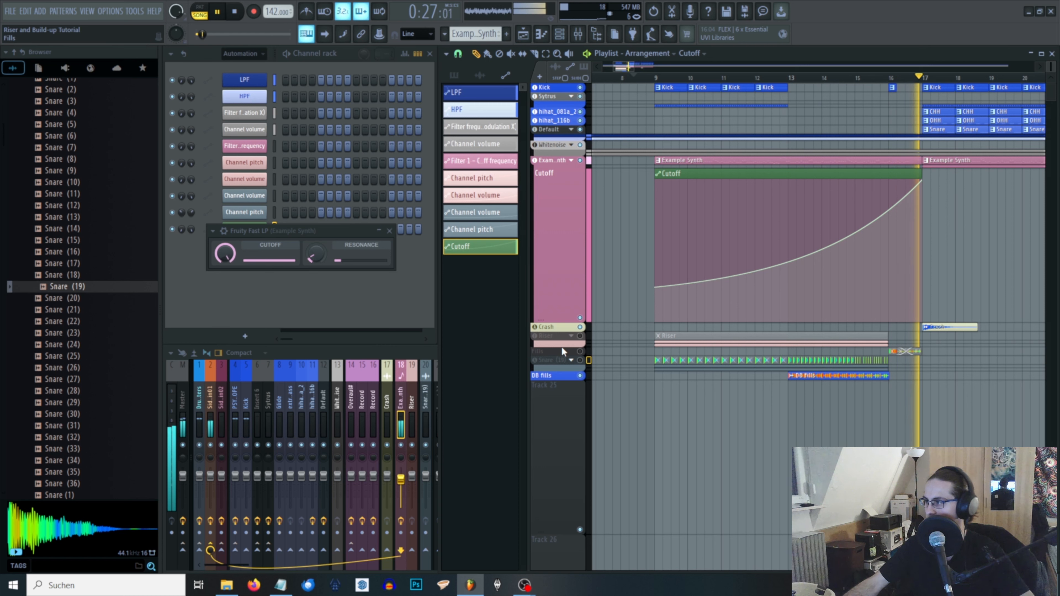
click(219, 13)
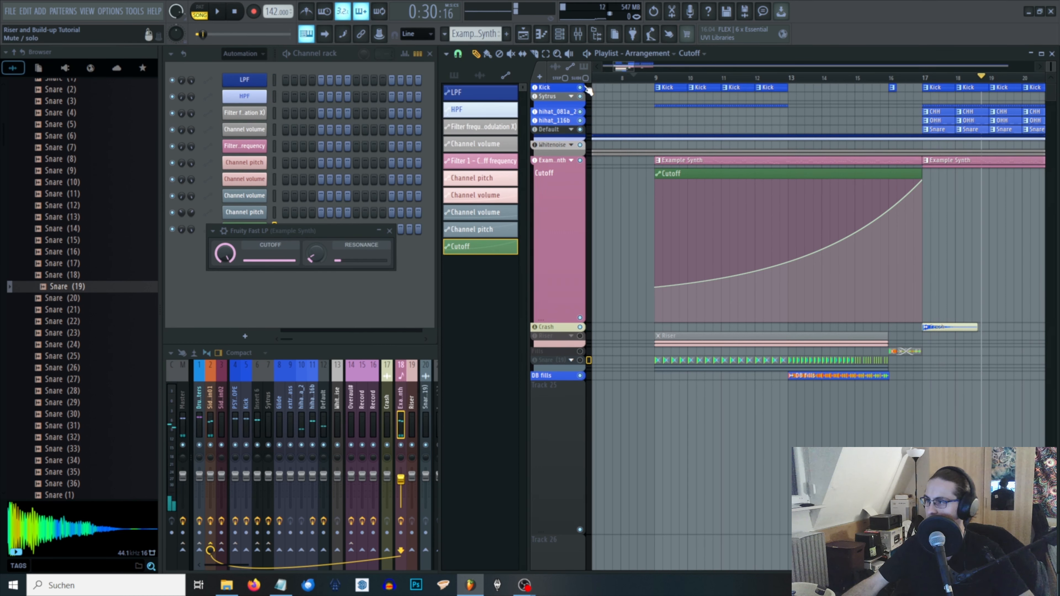
right_click(585, 87)
right_click(586, 87)
click(647, 81)
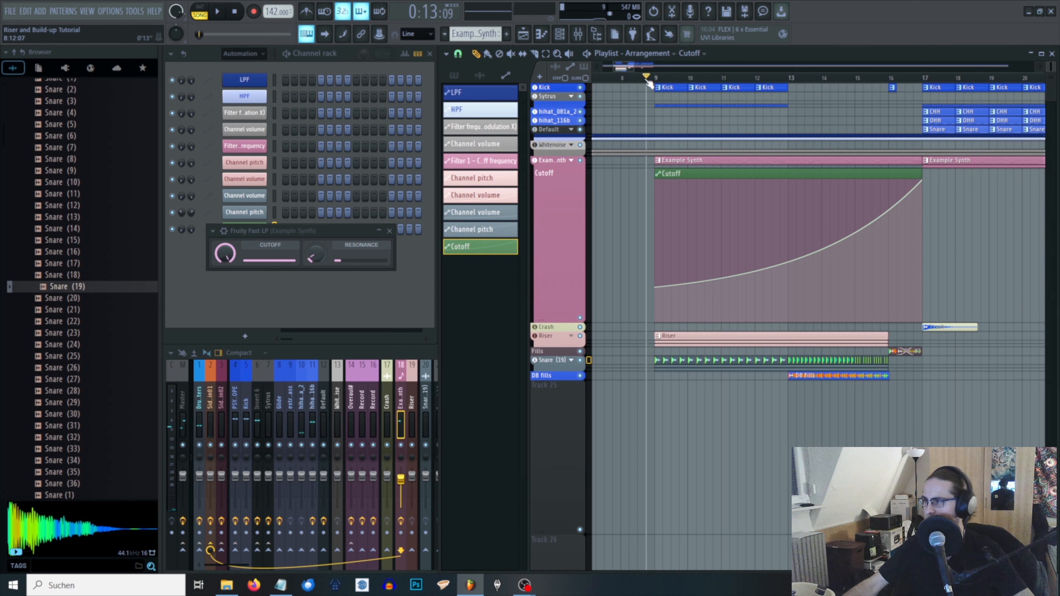
key(space)
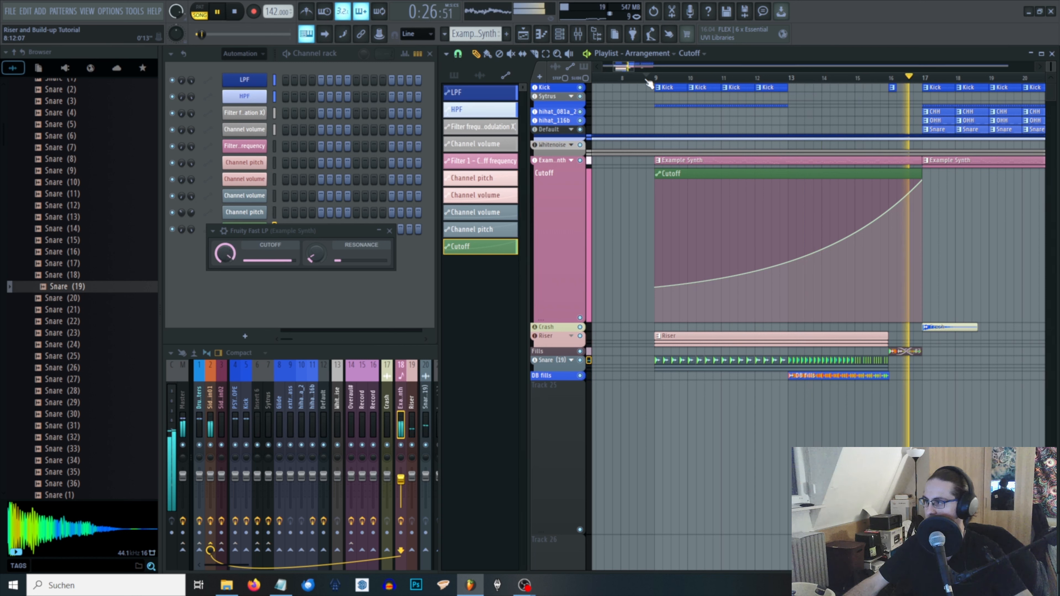
click(219, 13)
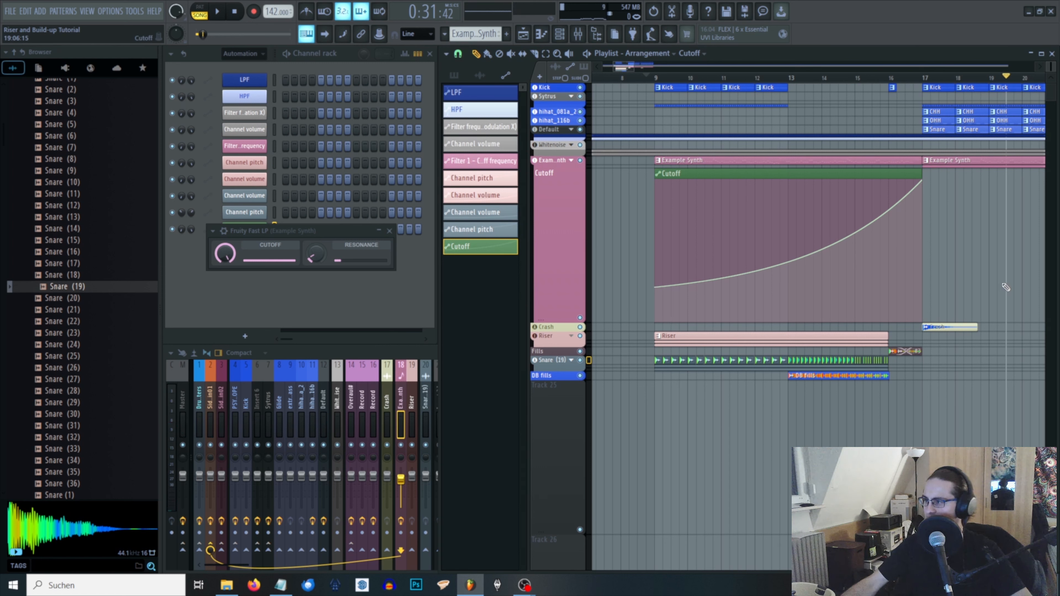
- Add a control point to the Cutoff automation at bar 16, lower it to about 60%, and start playback from bar 15
drag(889, 78, 823, 78)
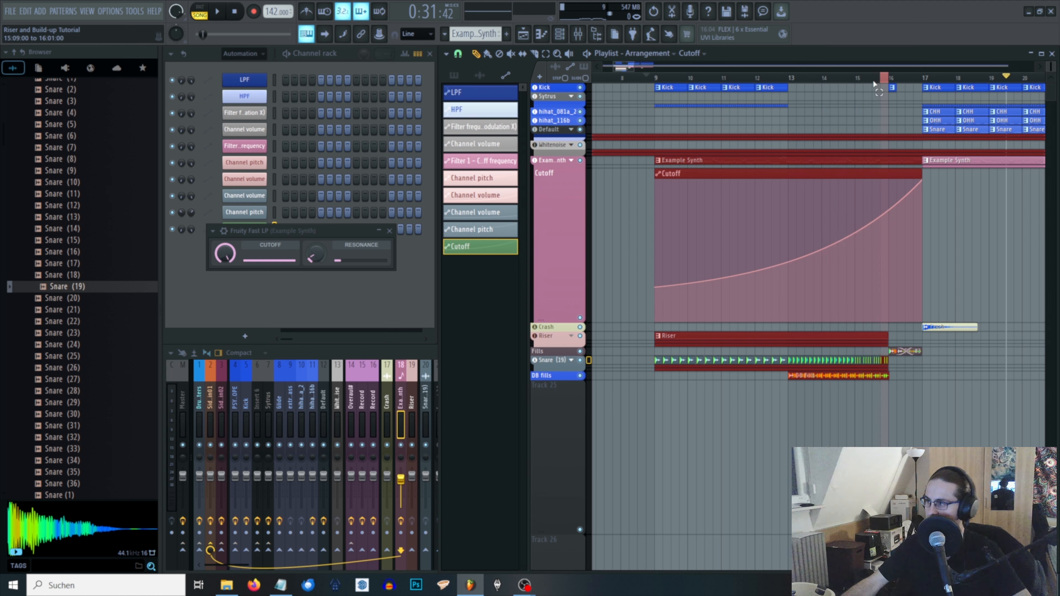
click(863, 78)
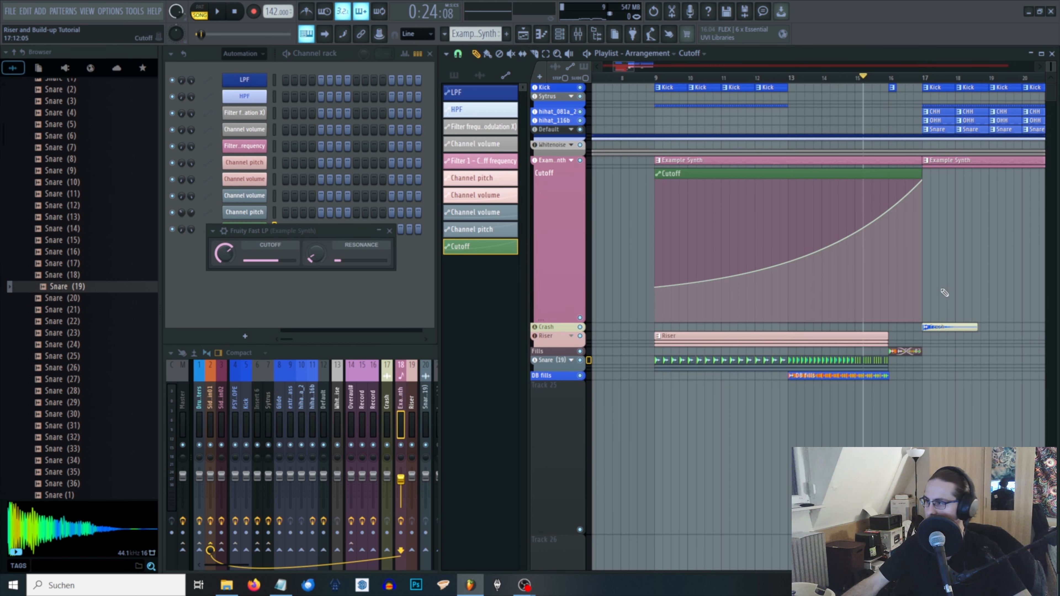
right_click(890, 229)
drag(890, 230, 891, 243)
key(space)
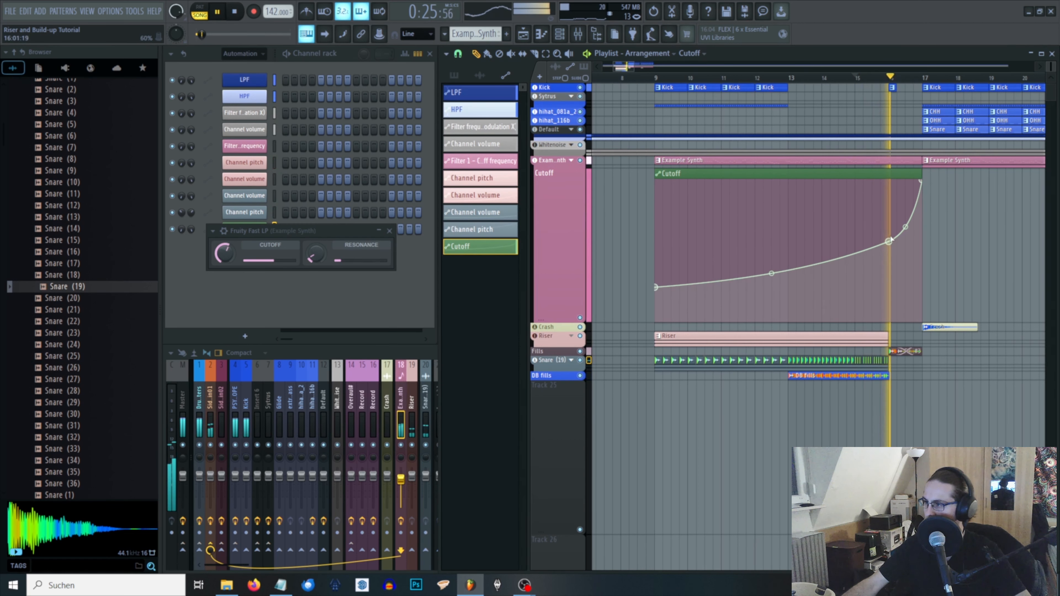
- Replay the transition from bar 15 into the drop, and close the Fruity Fast LP window
click(858, 78)
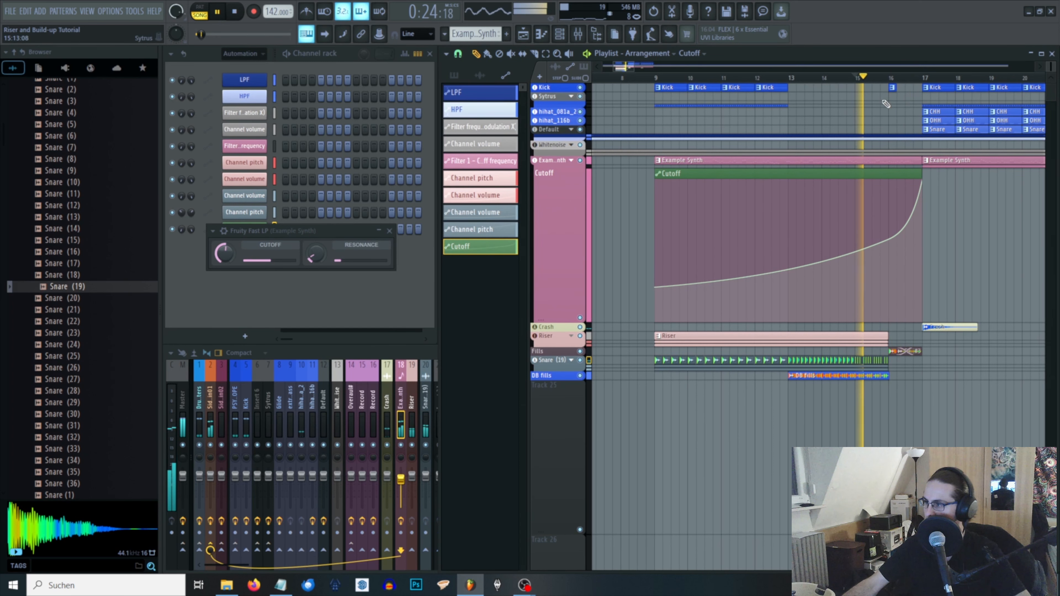
scroll(972, 215, up, 2)
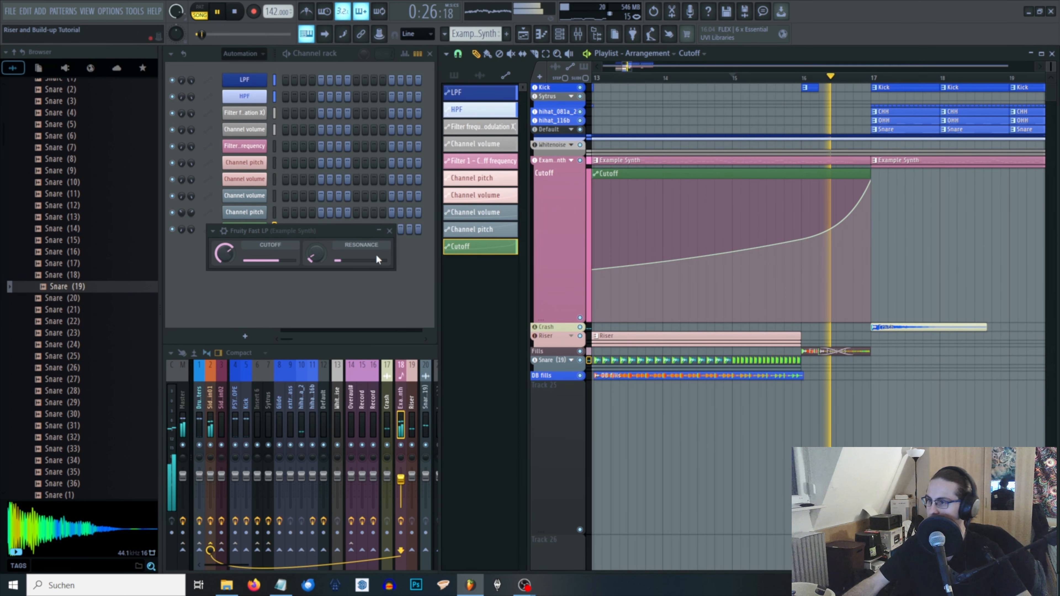
click(389, 231)
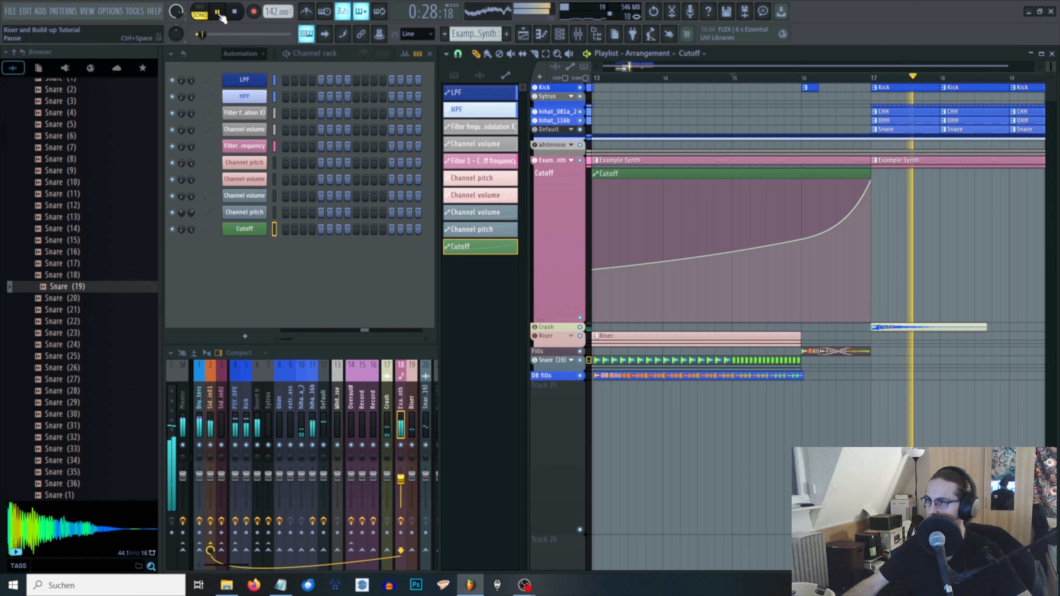
key(space)
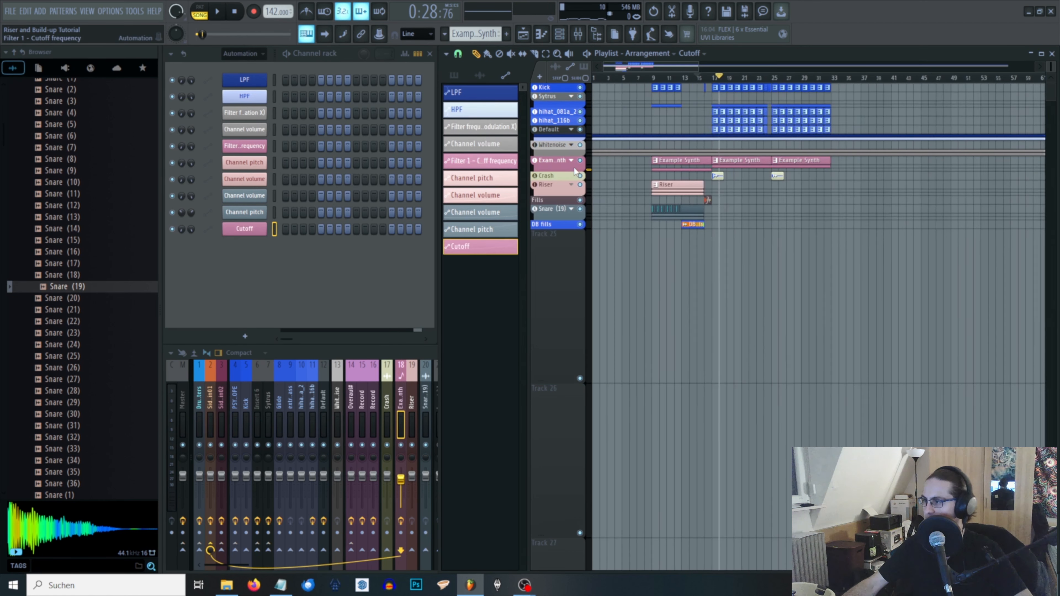
- Listen to the transition again and shorten the build-up's Example Synth clip to end at the start of bar 16
scroll(668, 183, up, 5)
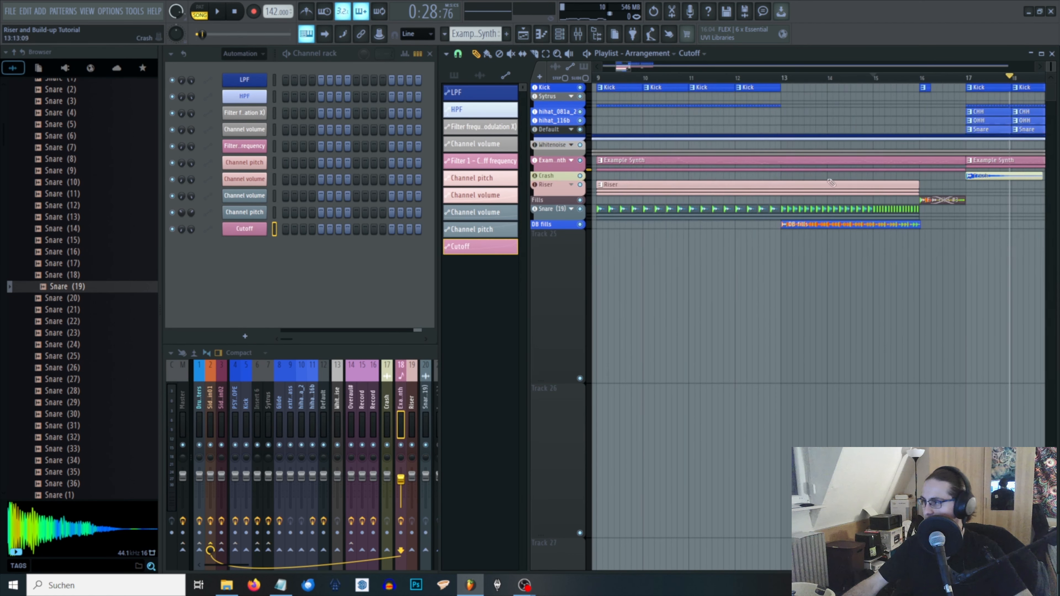
key(space)
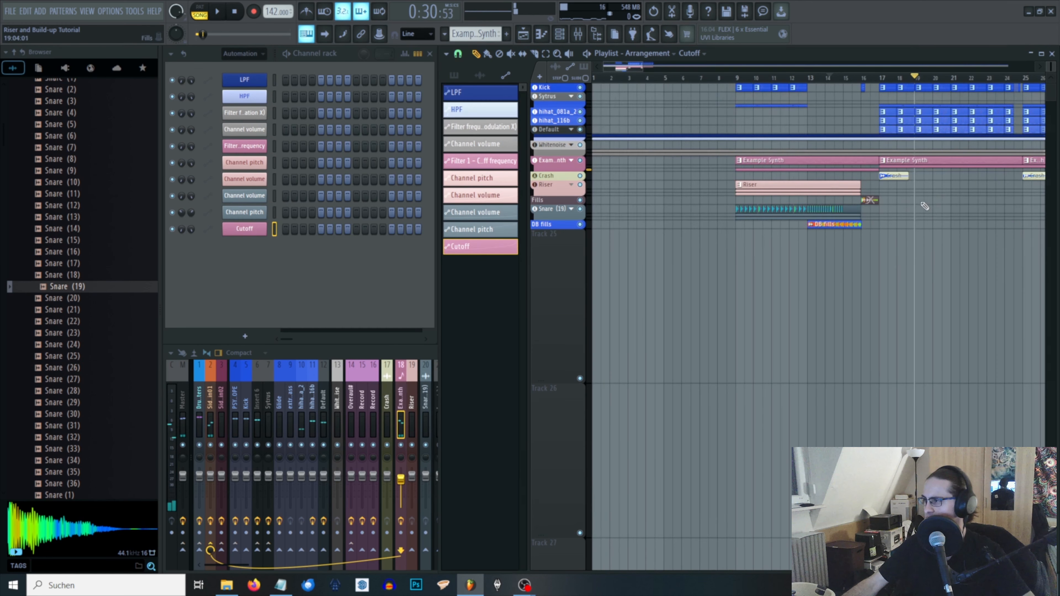
scroll(809, 184, up, 4)
scroll(810, 184, down, 1)
scroll(995, 175, up, 2)
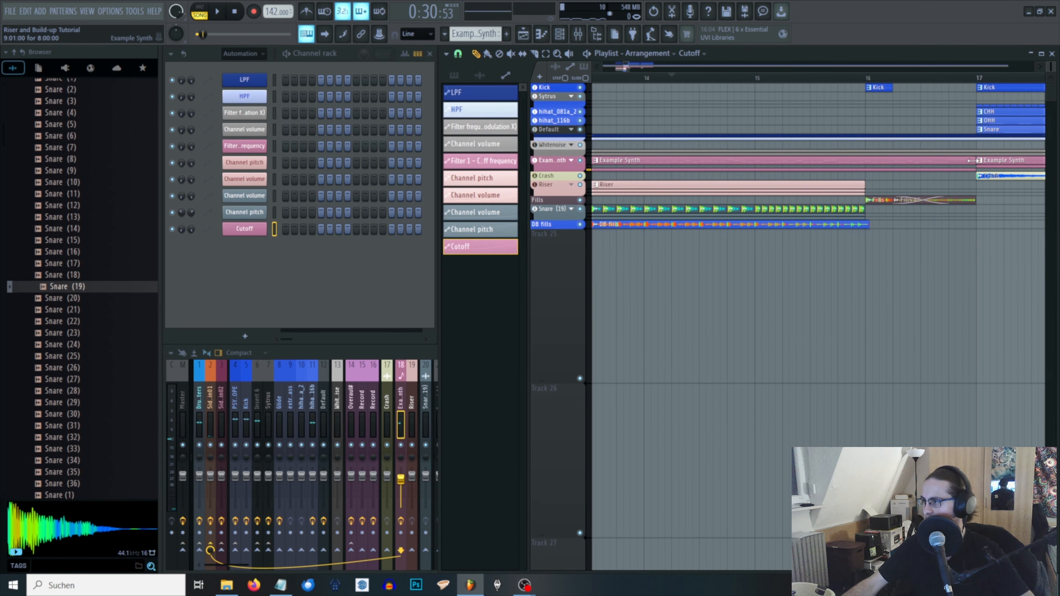
drag(972, 160, 862, 162)
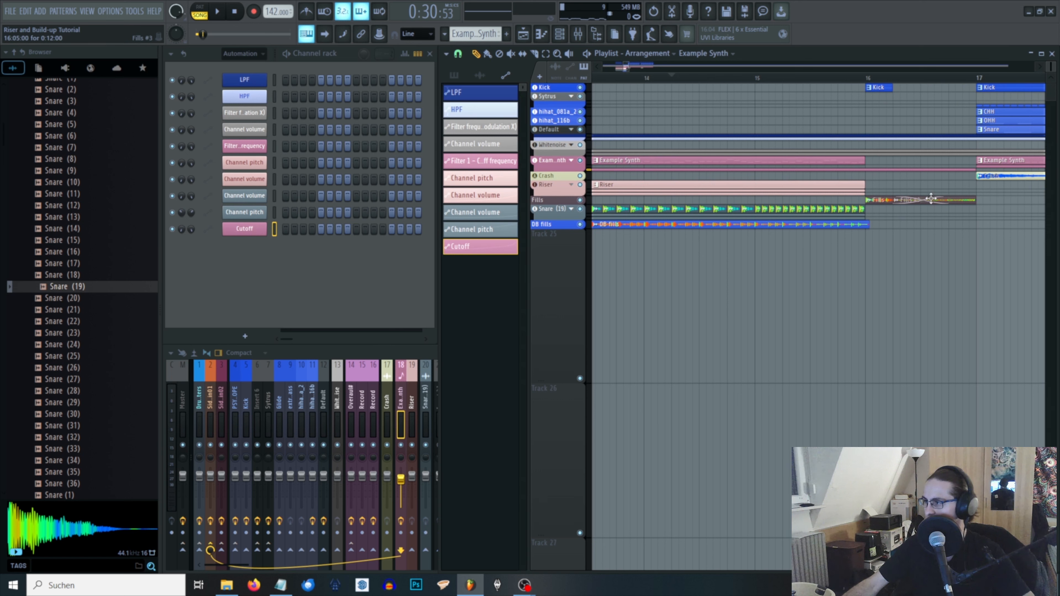
- Play the build-up with the shortened synth clip, skipping ahead to bar 14, and pause after the drop
scroll(887, 292, left, 1)
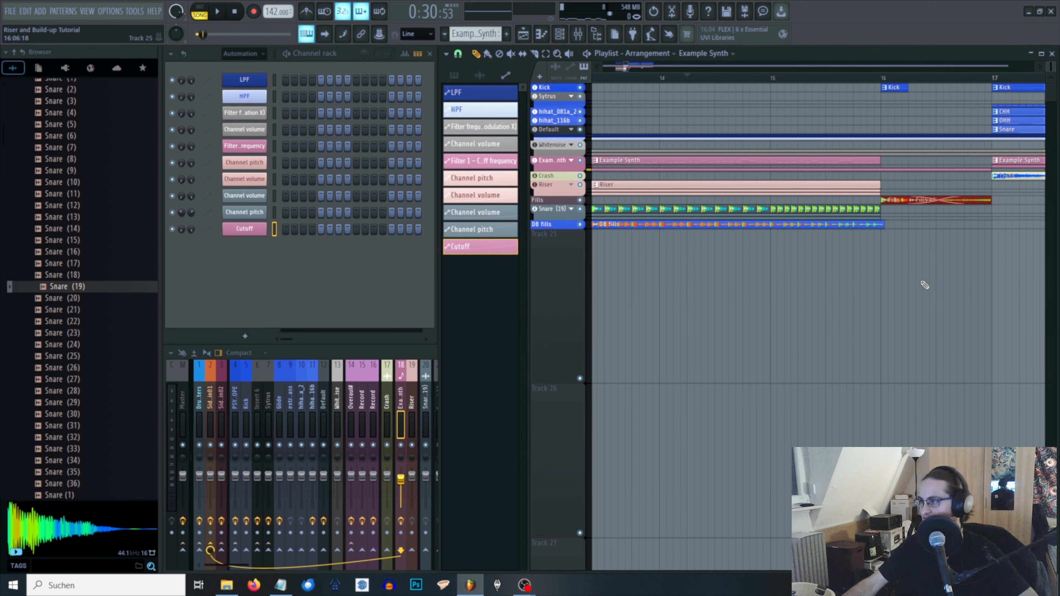
scroll(925, 285, right, 5)
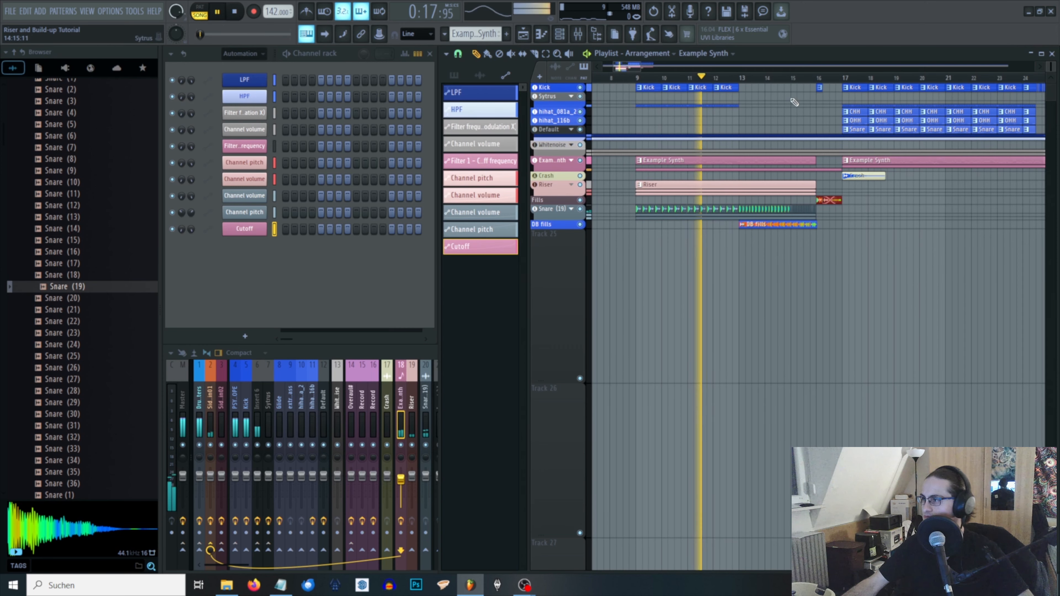
click(771, 78)
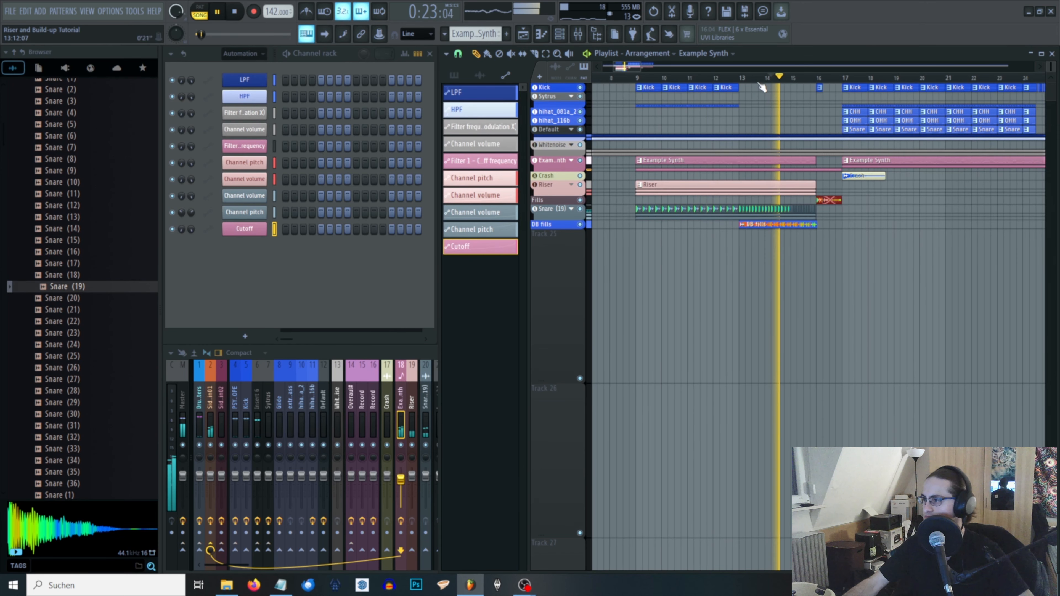
scroll(902, 262, up, 3)
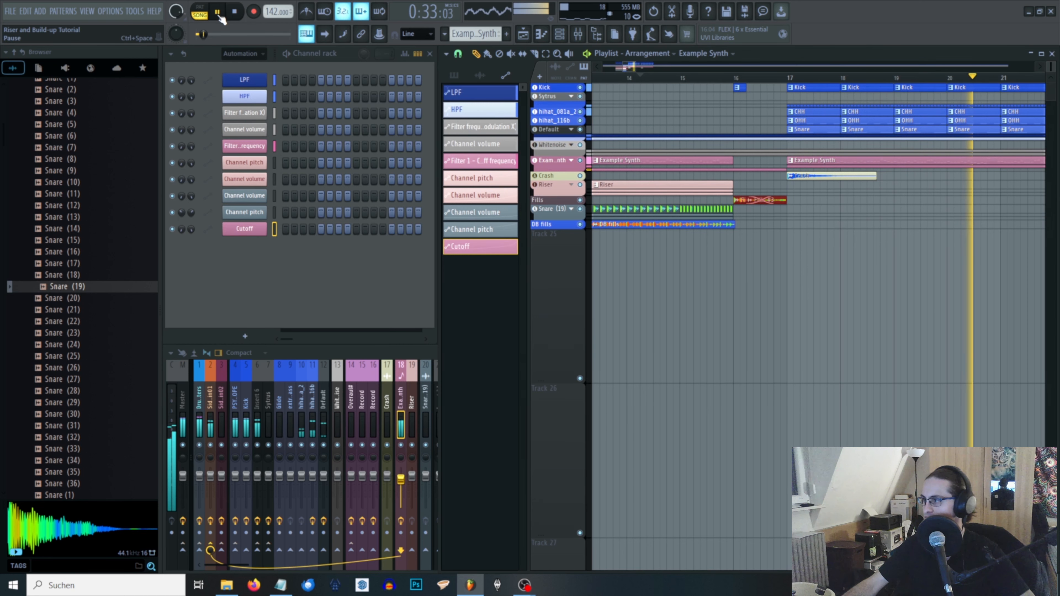
key(ctrl+space)
- Play the complete build-up from bar 9 through the drop at bar 17
scroll(941, 311, down, 3)
click(722, 78)
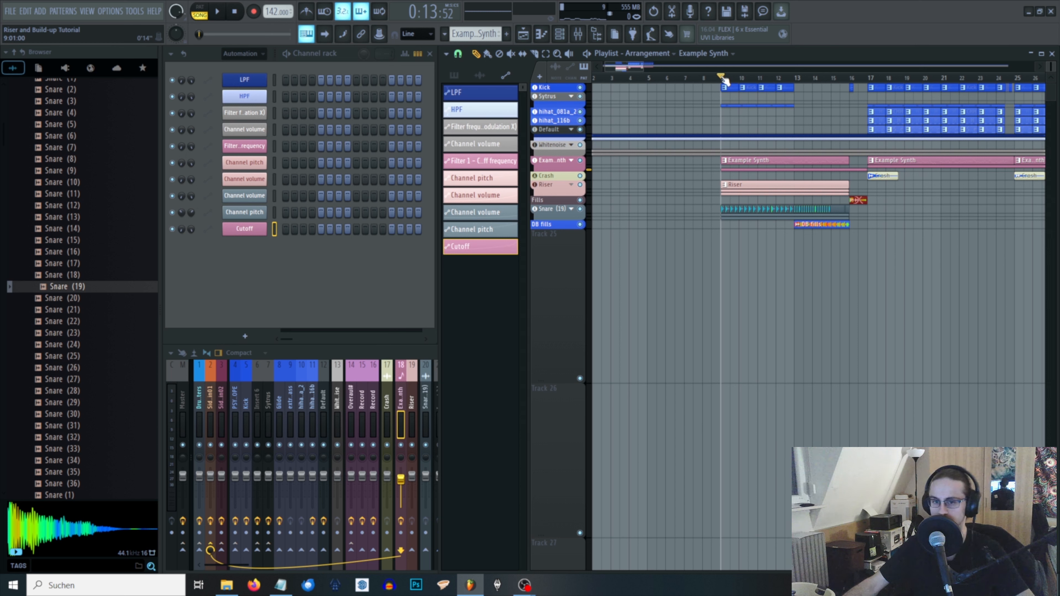
key(space)
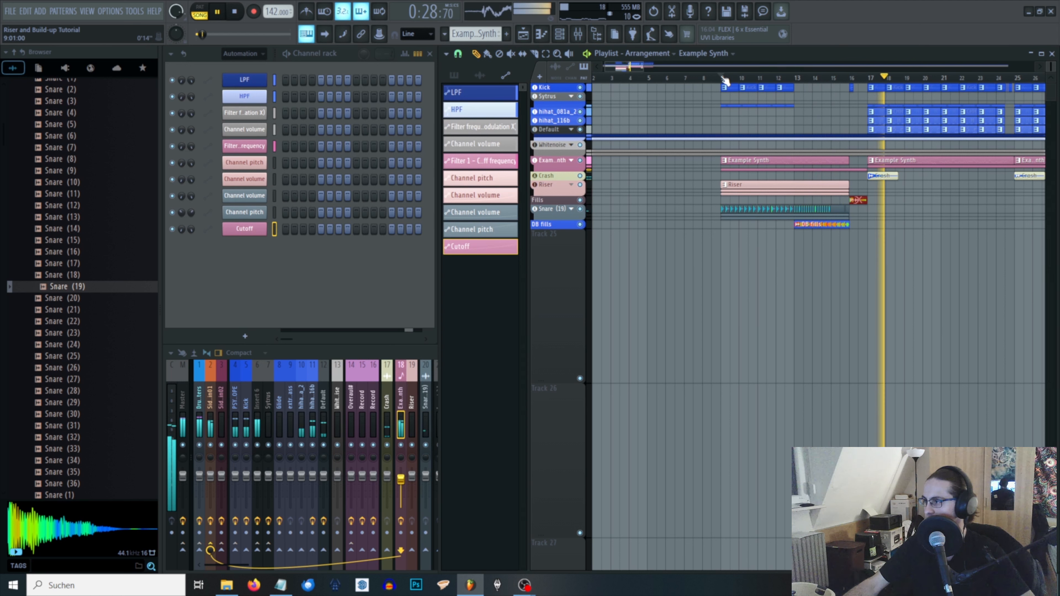
key(space)
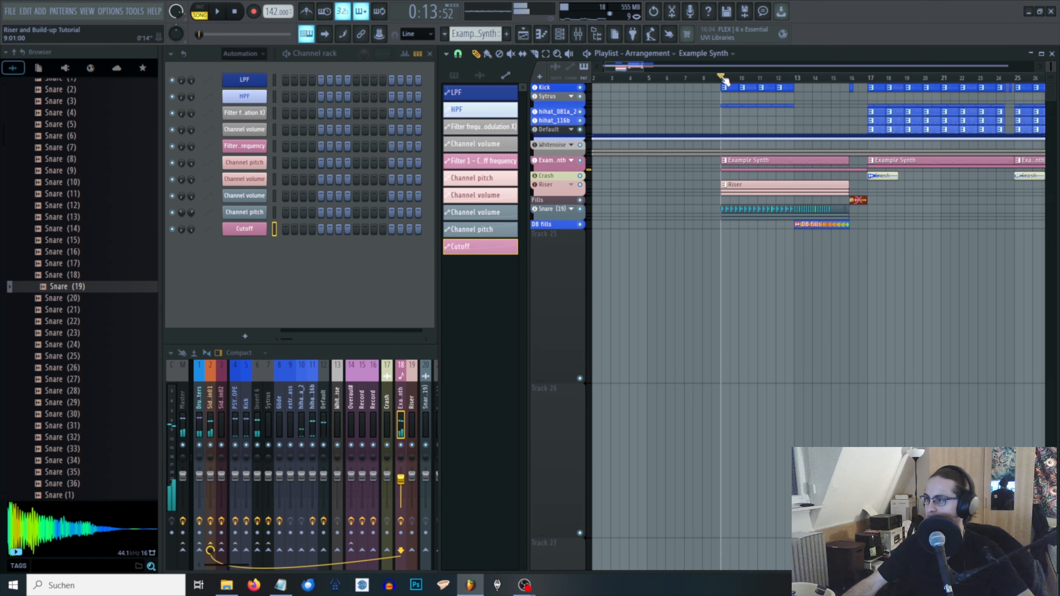
click(571, 184)
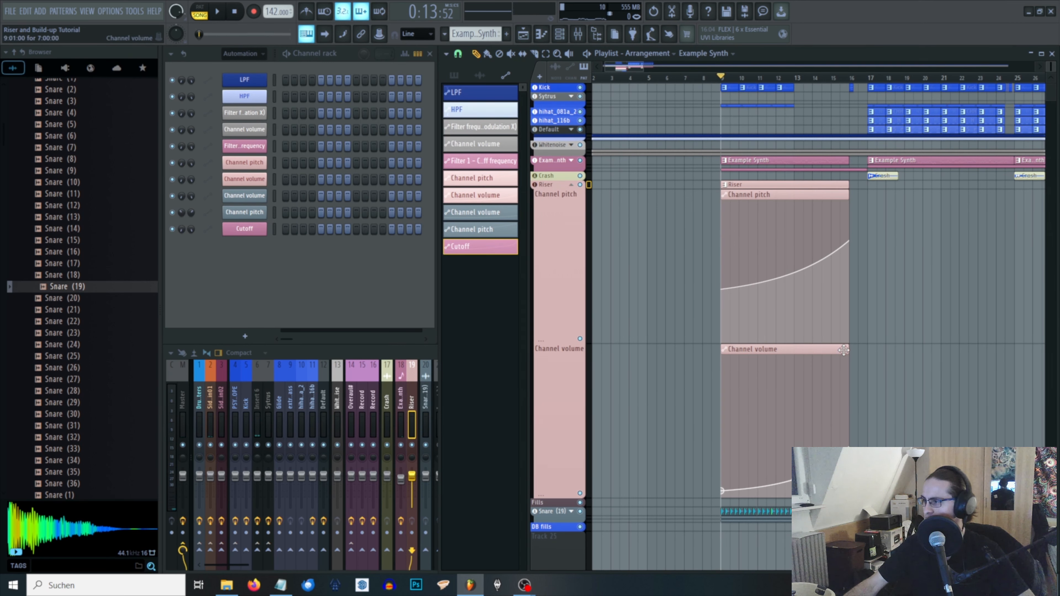
drag(843, 350, 864, 355)
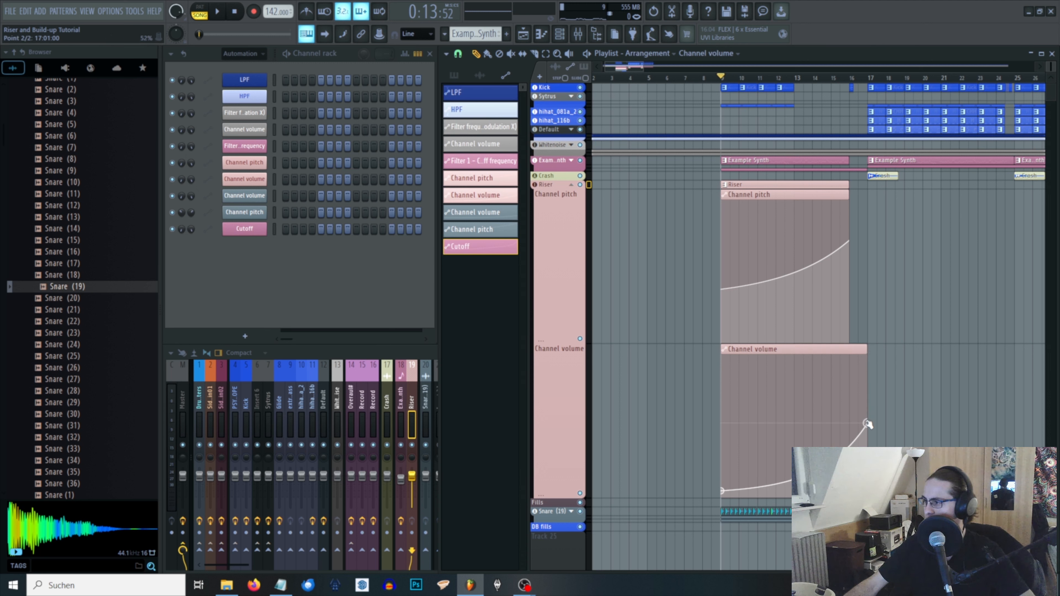
drag(867, 416, 865, 409)
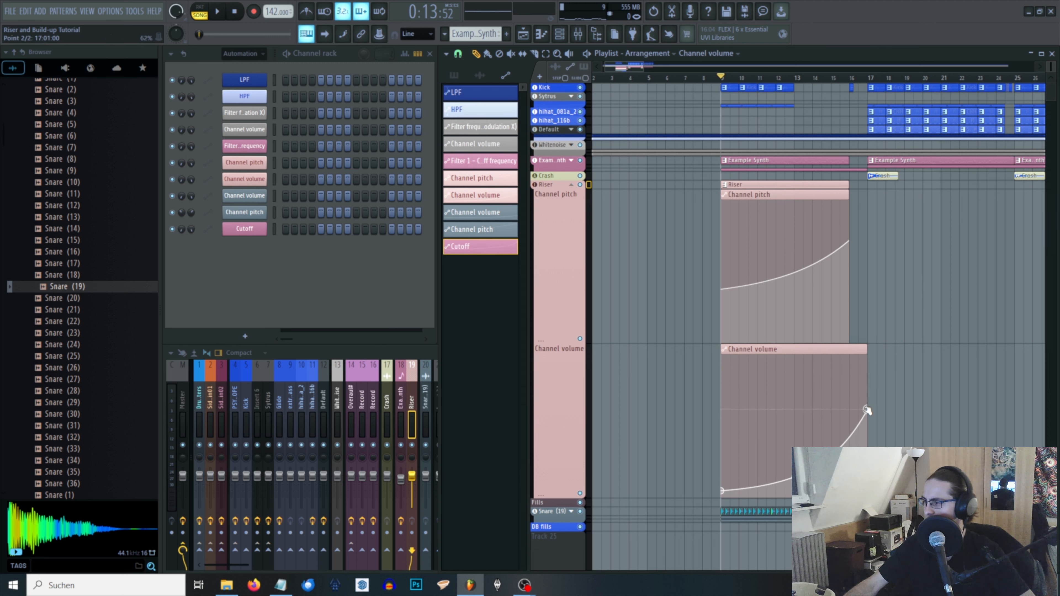
drag(795, 474, 794, 467)
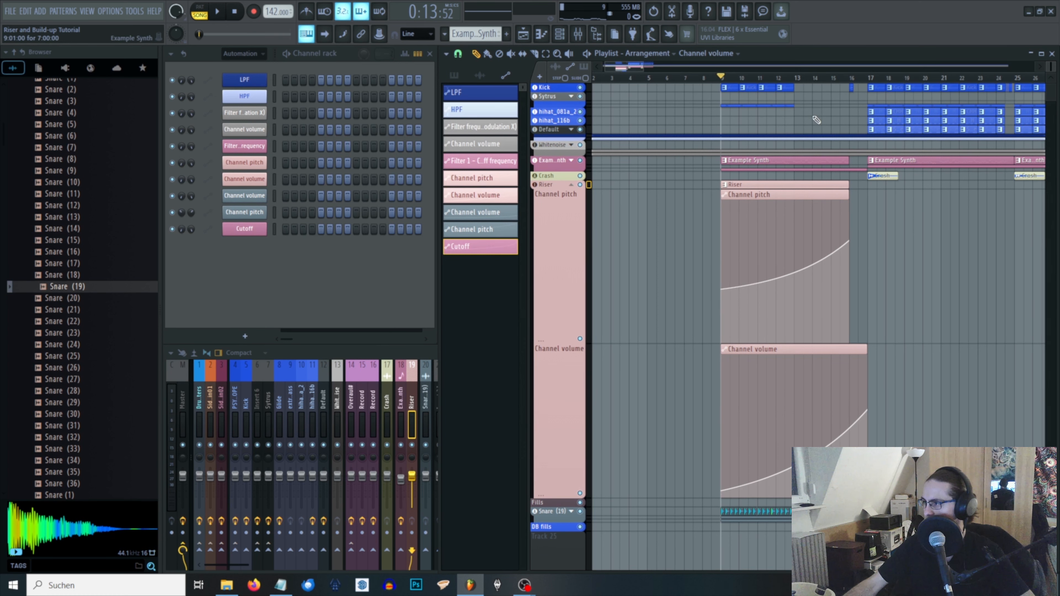
- Play from about bar 12 into the drop to check the extended riser volume, and collapse the Riser track group
click(784, 79)
key(space)
scroll(877, 311, up, 2)
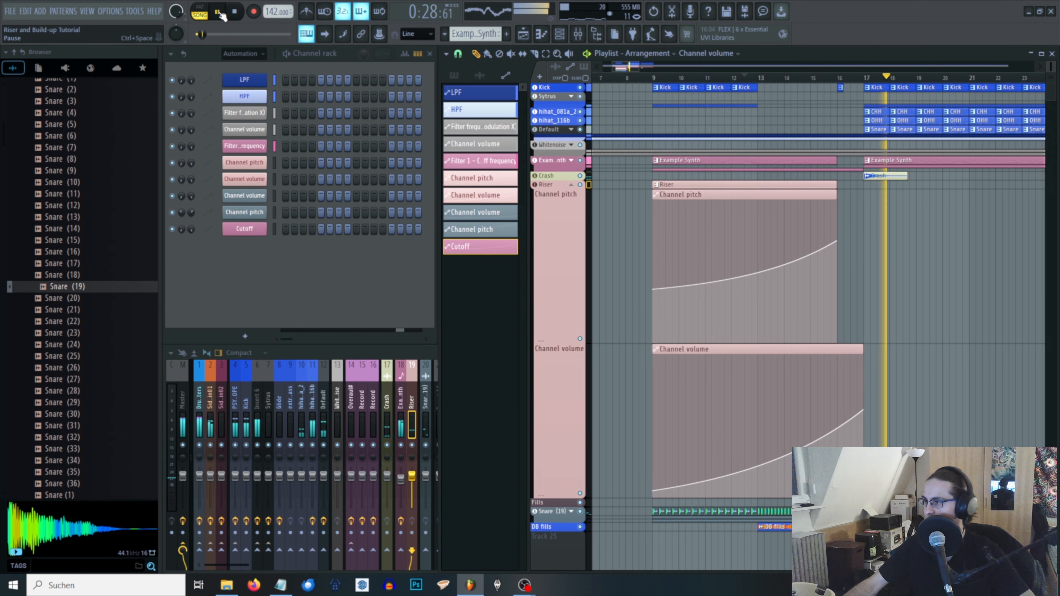
key(space)
click(571, 185)
click(643, 78)
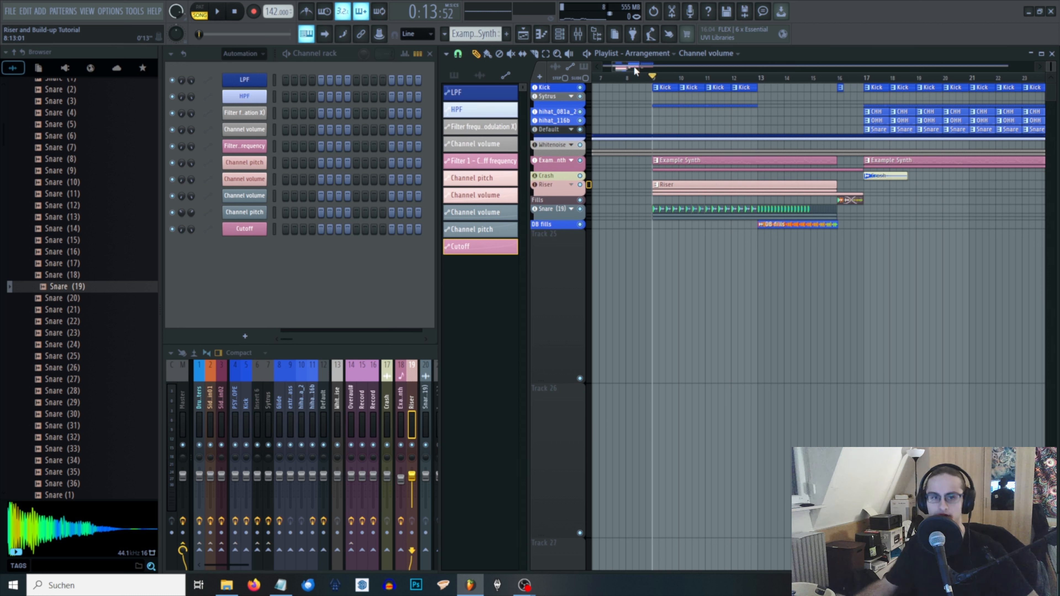
- Select the Whitenoise pattern, expand the Whitenoise track's automation lanes and inspect its 3x Osc instrument
click(456, 75)
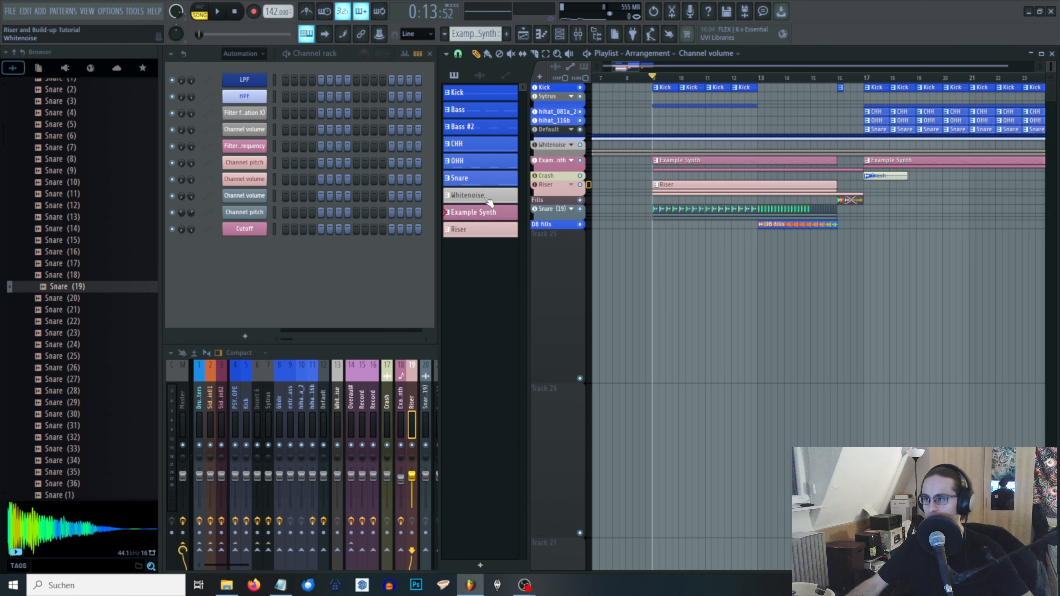
click(487, 196)
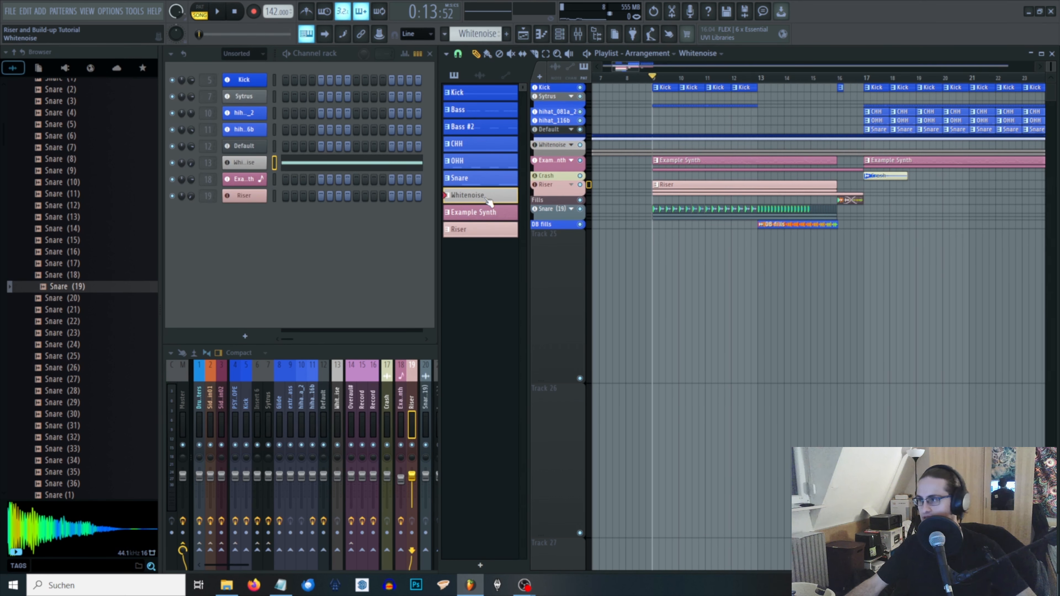
click(571, 145)
scroll(784, 242, down, 3)
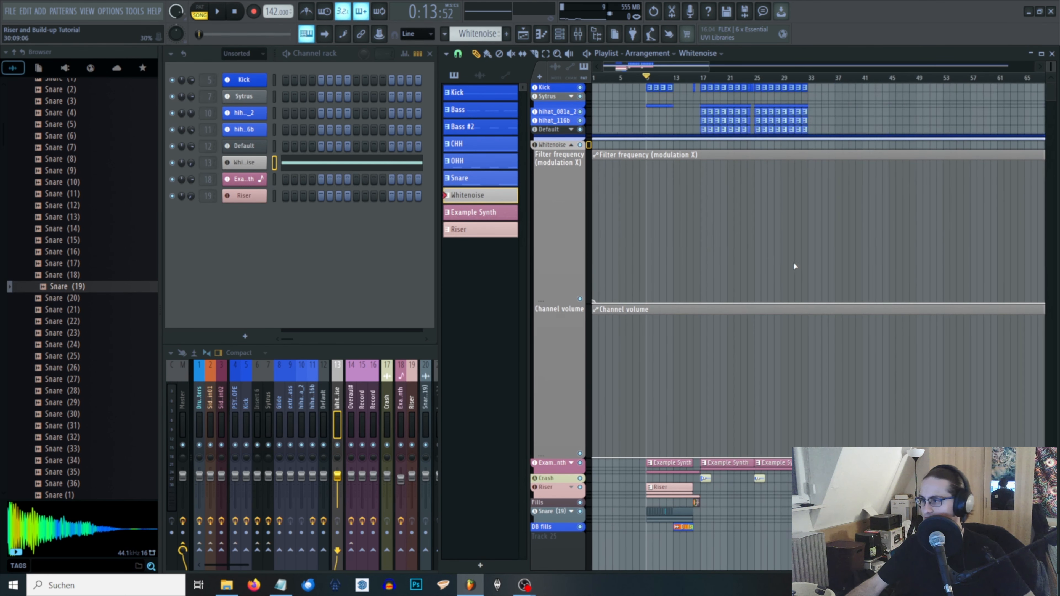
scroll(660, 167, up, 5)
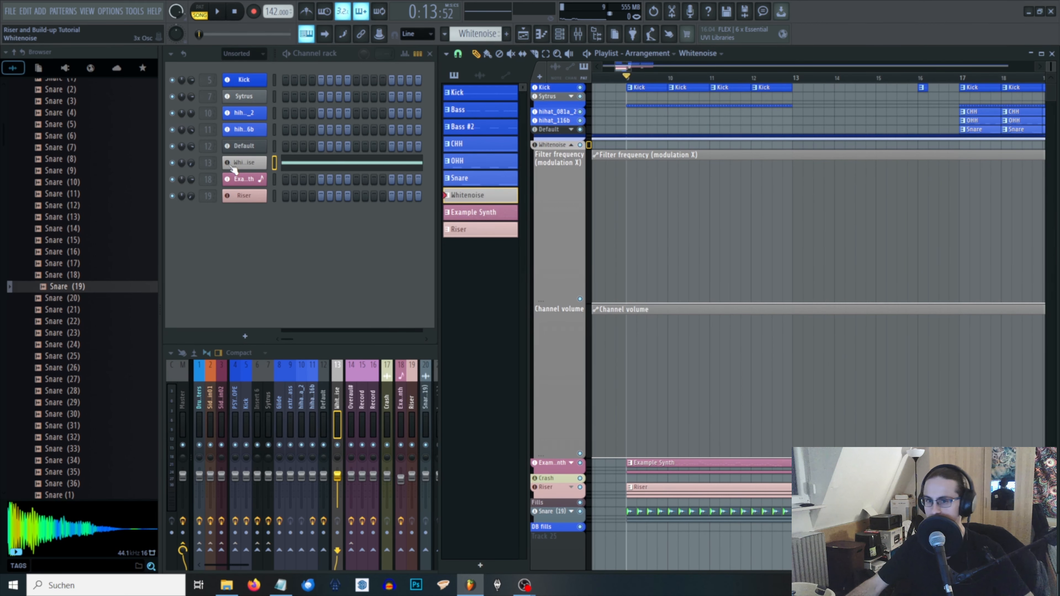
click(246, 163)
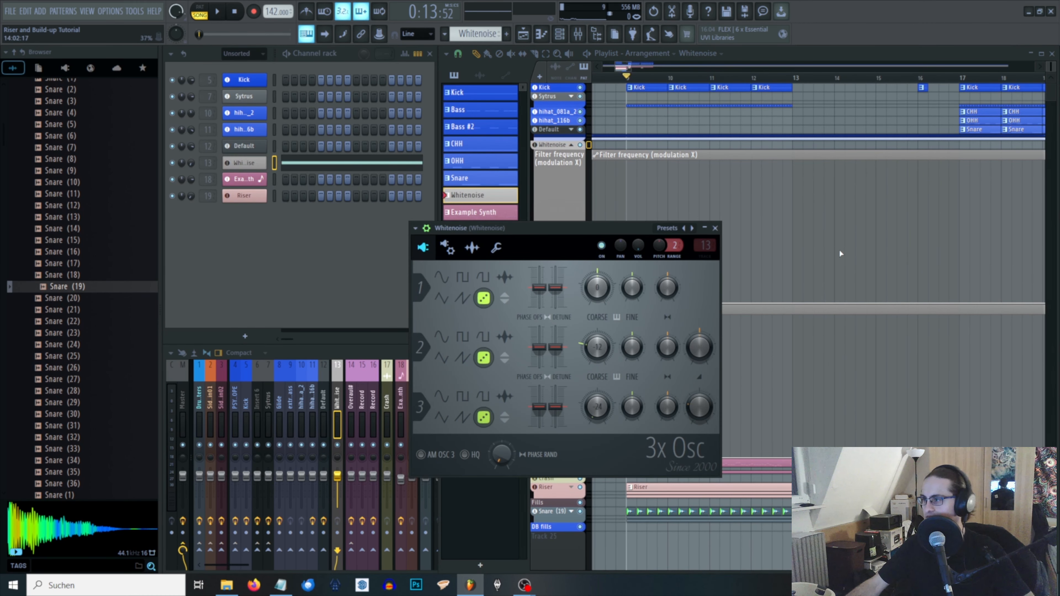
click(716, 229)
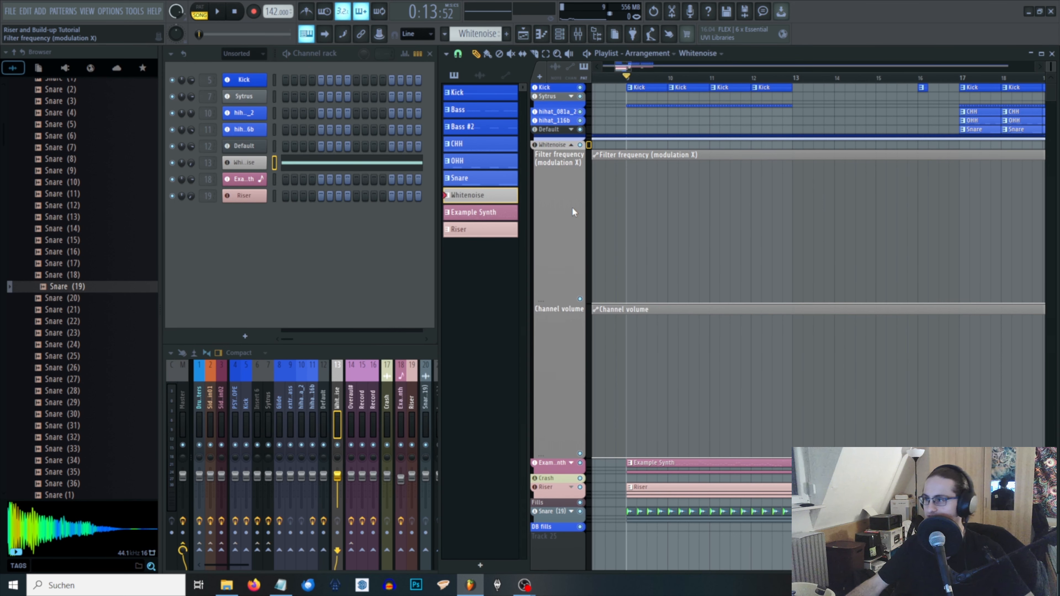
- Place the Whitenoise pattern at bar 9 and duplicate it bar by bar up to bar 16
click(631, 146)
key(ctrl+b)
key(ctrl+b)
key(ctrl+b)
key(ctrl+b)
key(ctrl+b)
key(ctrl+b)
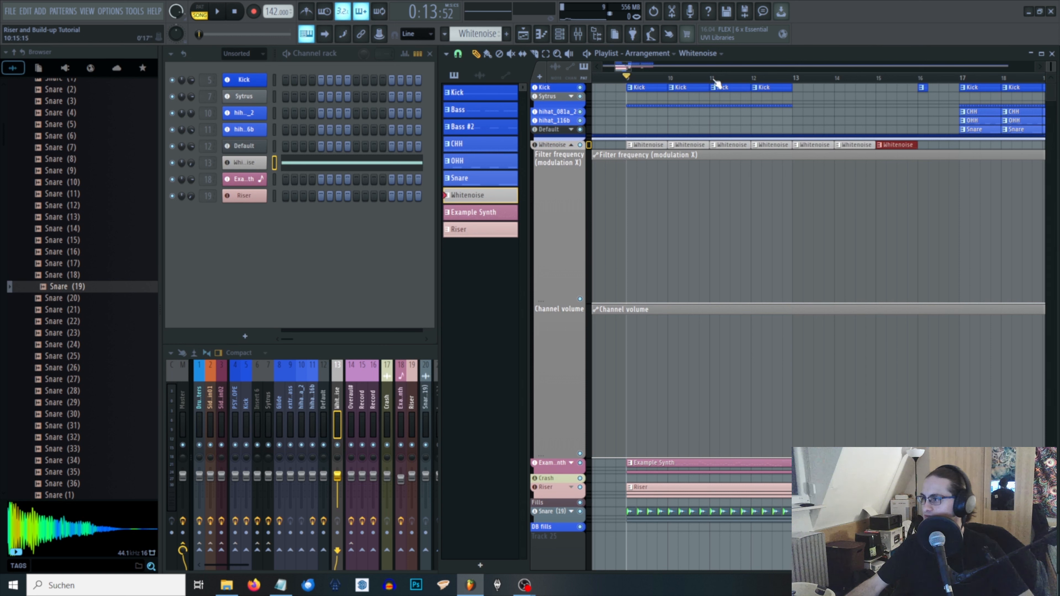
click(762, 78)
click(876, 78)
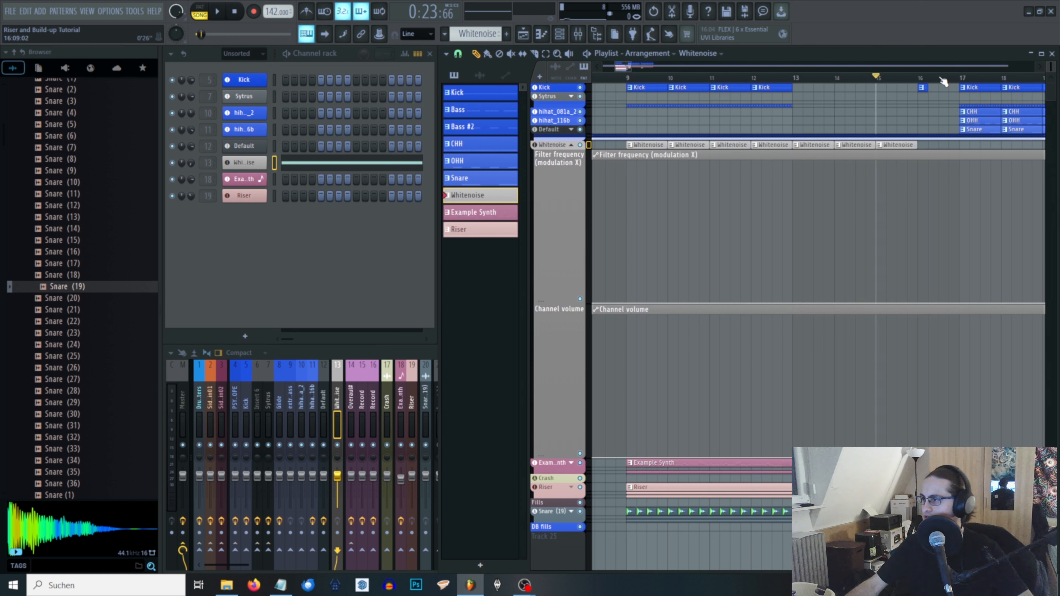
mouse_move(940, 78)
mouse_down()
mouse_move(922, 82)
mouse_move(955, 82)
mouse_up()
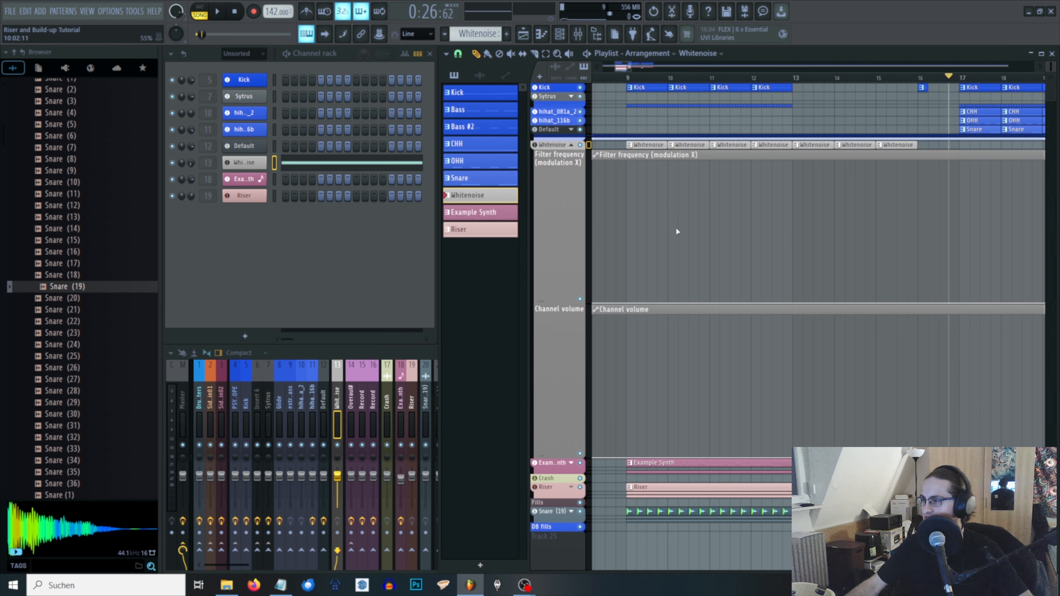
- Shape the Whitenoise filter frequency automation as a rising curve with points at bar 9 and bar 16
mouse_move(626, 303)
mouse_down()
mouse_move(627, 276)
mouse_move(627, 289)
mouse_up()
drag(917, 291, 917, 205)
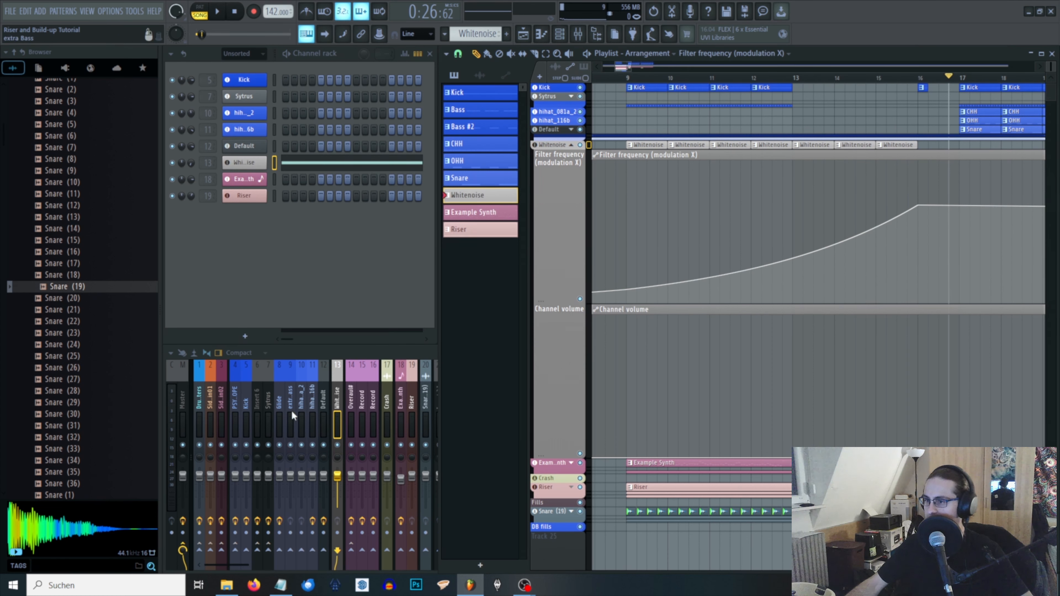
- Examine the second Fruity parametric EQ 2 on the Master mixer track and close it
click(200, 412)
click(182, 410)
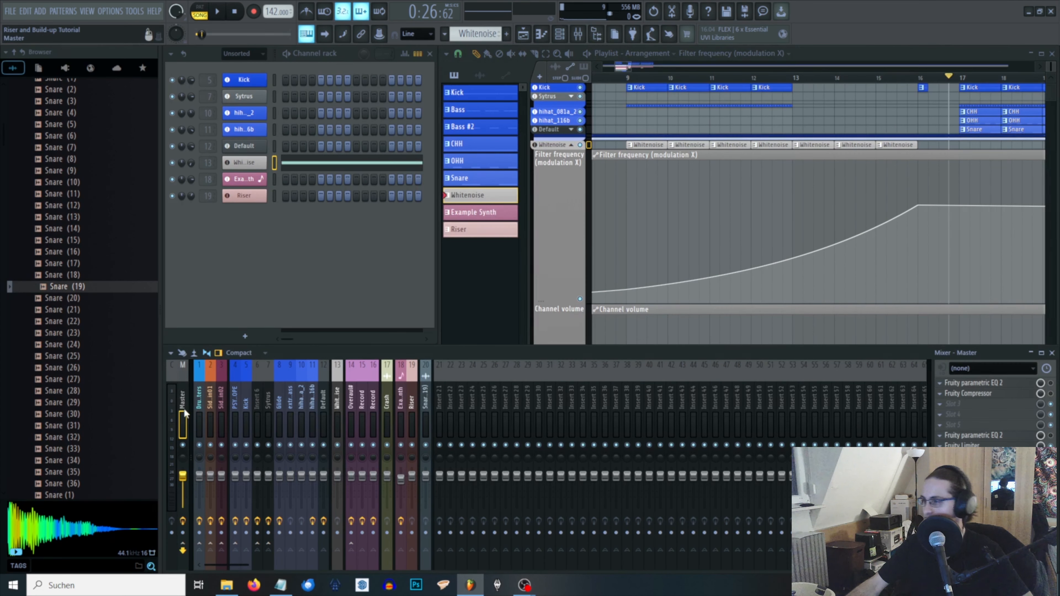
click(984, 437)
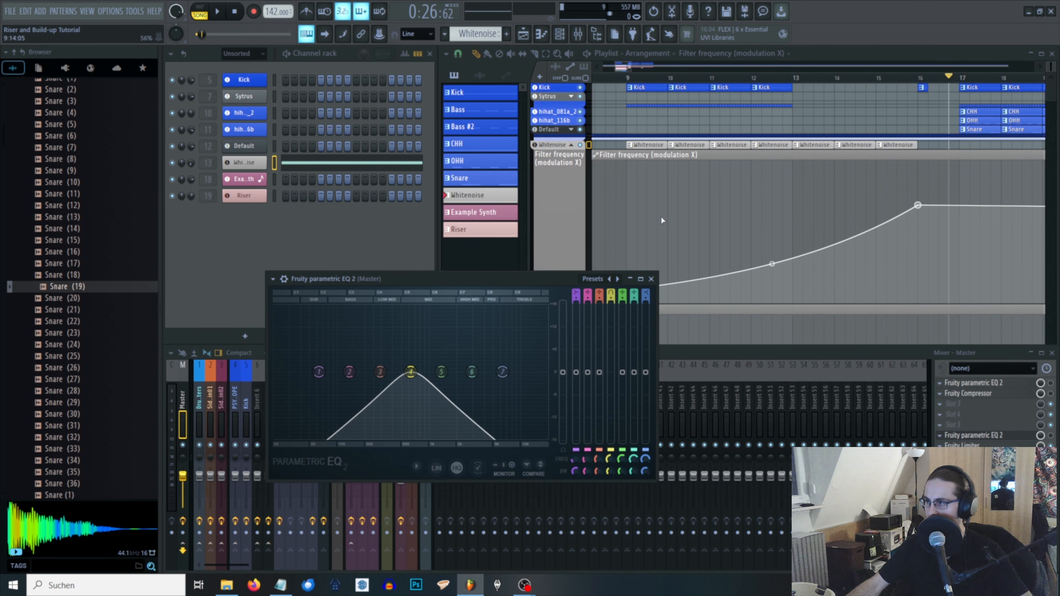
drag(610, 460, 609, 436)
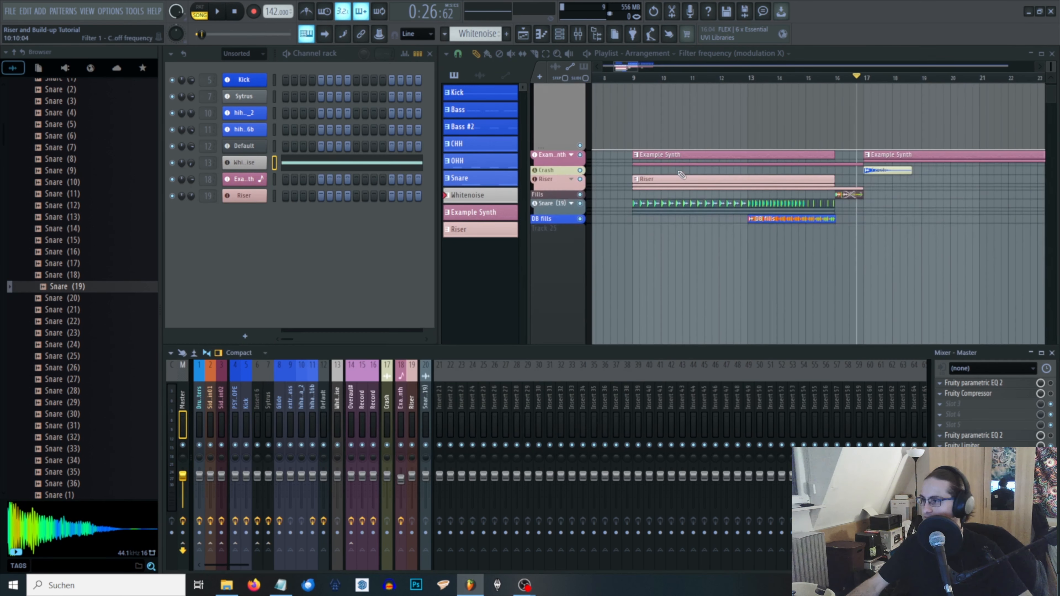
- Shape the Whitenoise channel volume automation as a rising curve with points at bar 9 and bar 16
scroll(679, 173, up, 2)
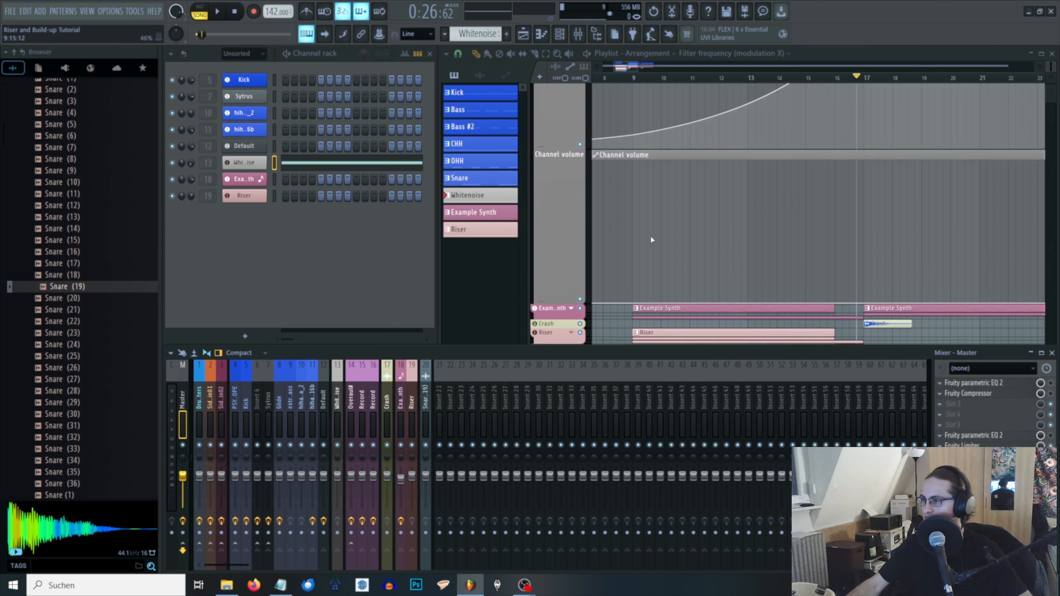
right_click(634, 259)
drag(633, 259, 635, 288)
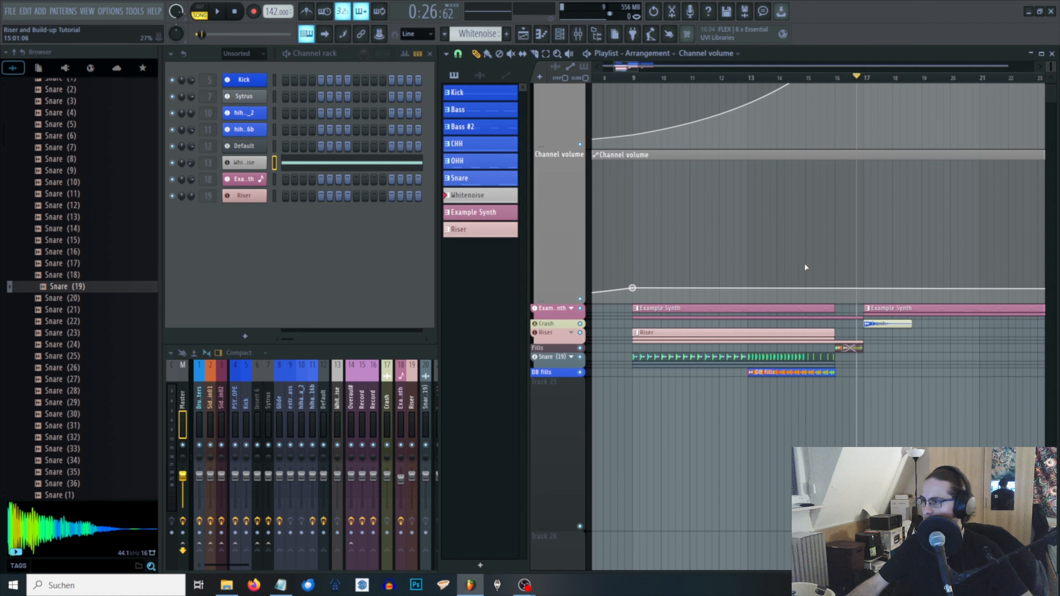
drag(806, 288, 837, 230)
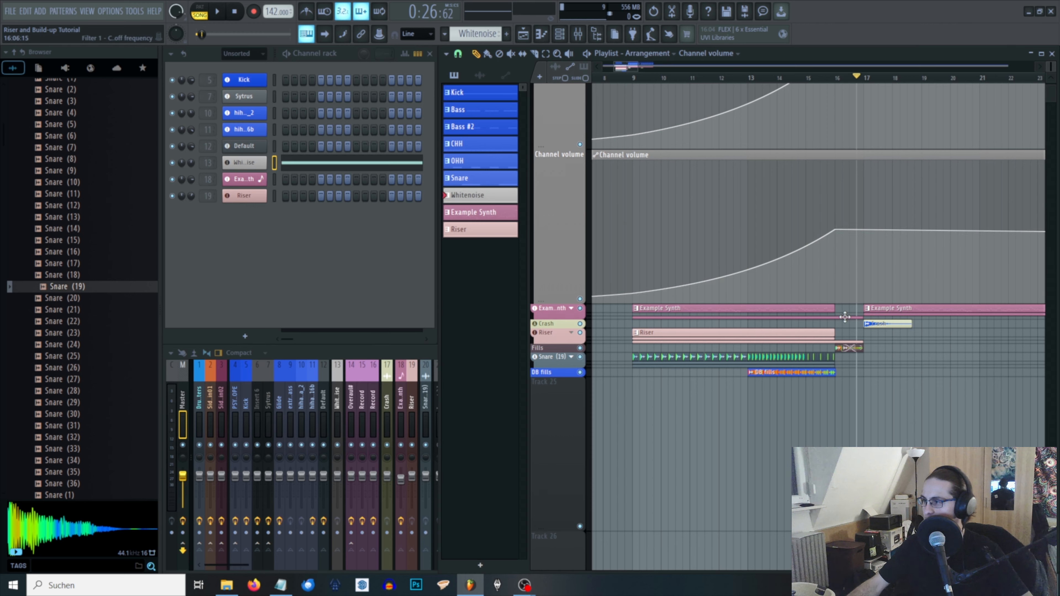
- Play the build-up from bar 9 into the drop to hear the automated white noise, and stop
scroll(871, 373, up, 3)
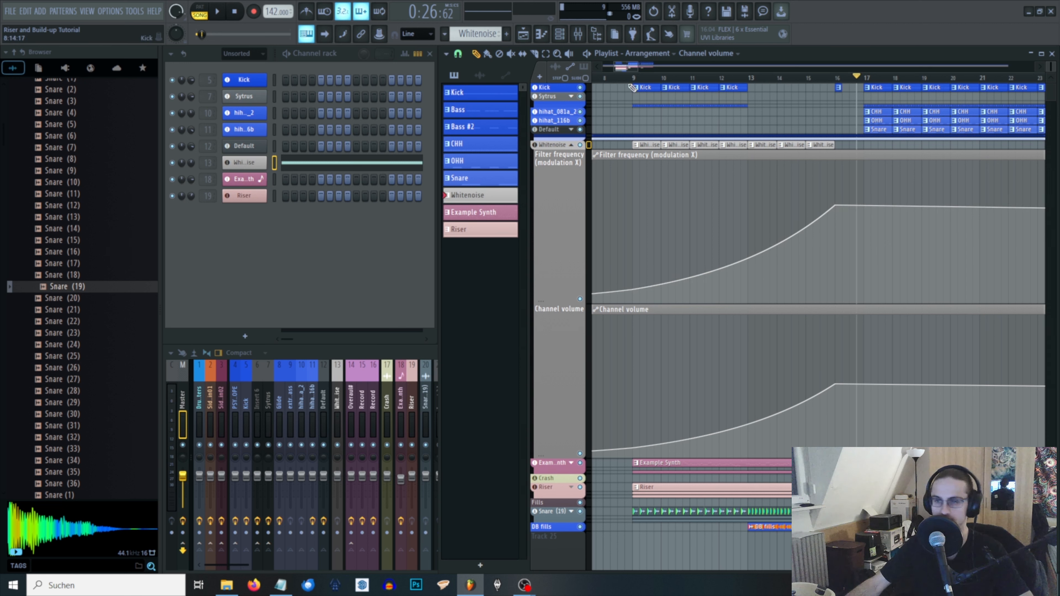
click(632, 77)
key(space)
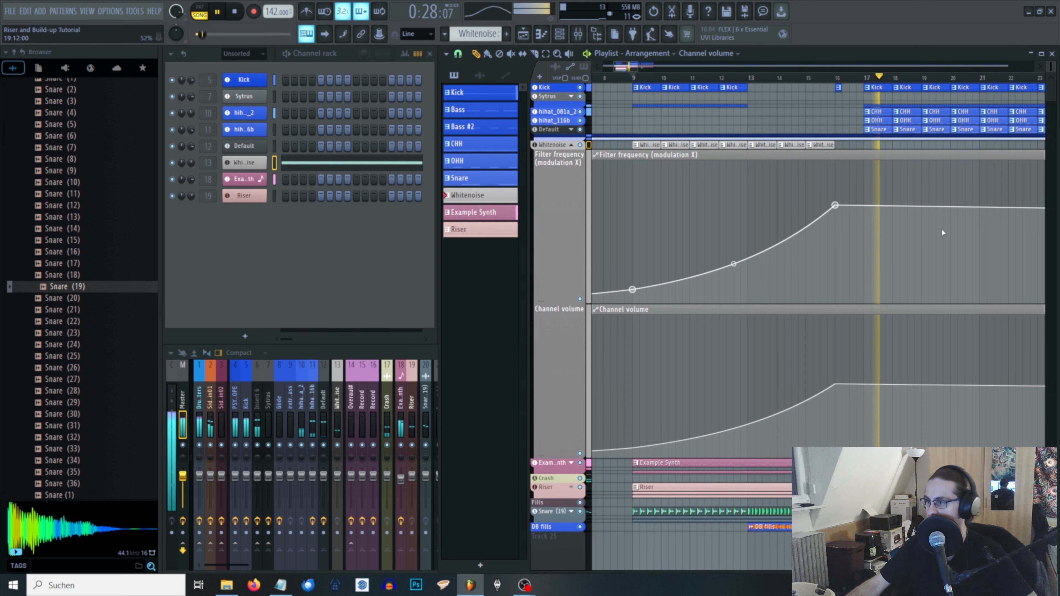
click(236, 12)
- Play from bar 14 with the Whitenoise track muted and unmuted for comparison, and replay the section
click(762, 81)
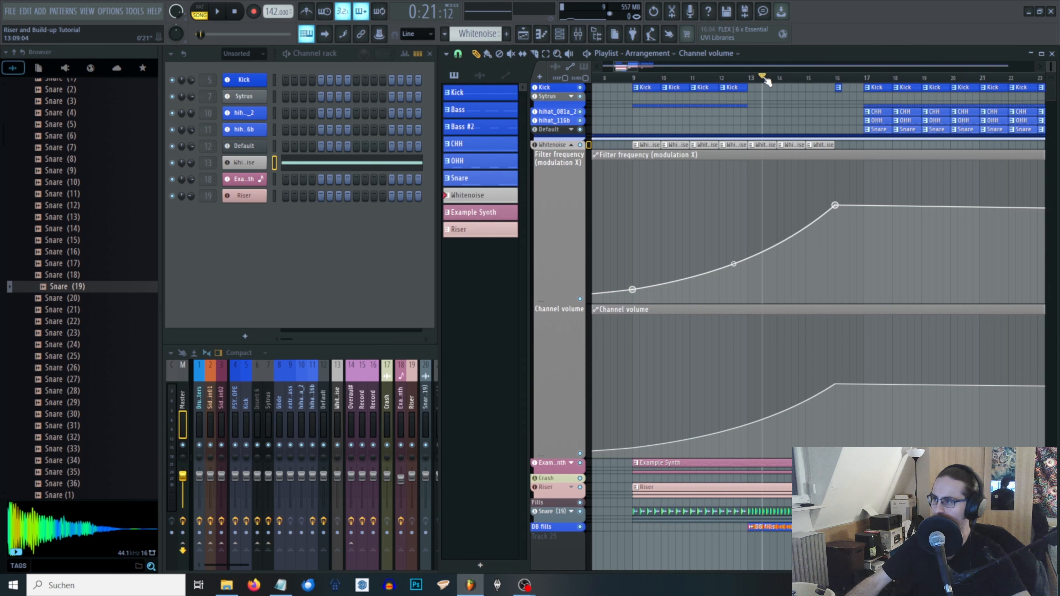
click(798, 77)
drag(800, 75, 782, 91)
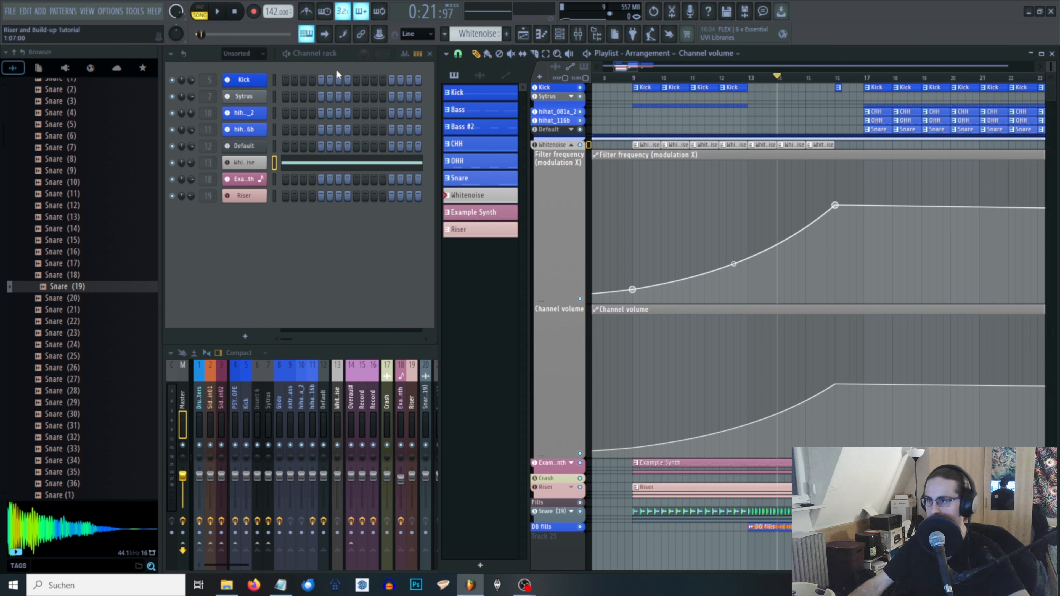
click(580, 145)
key(space)
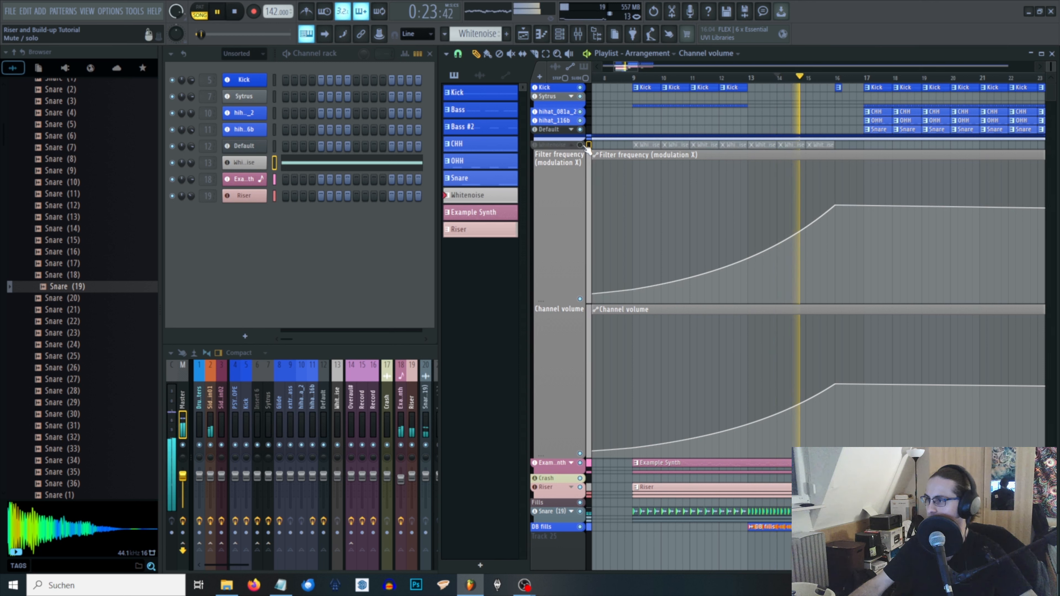
click(580, 145)
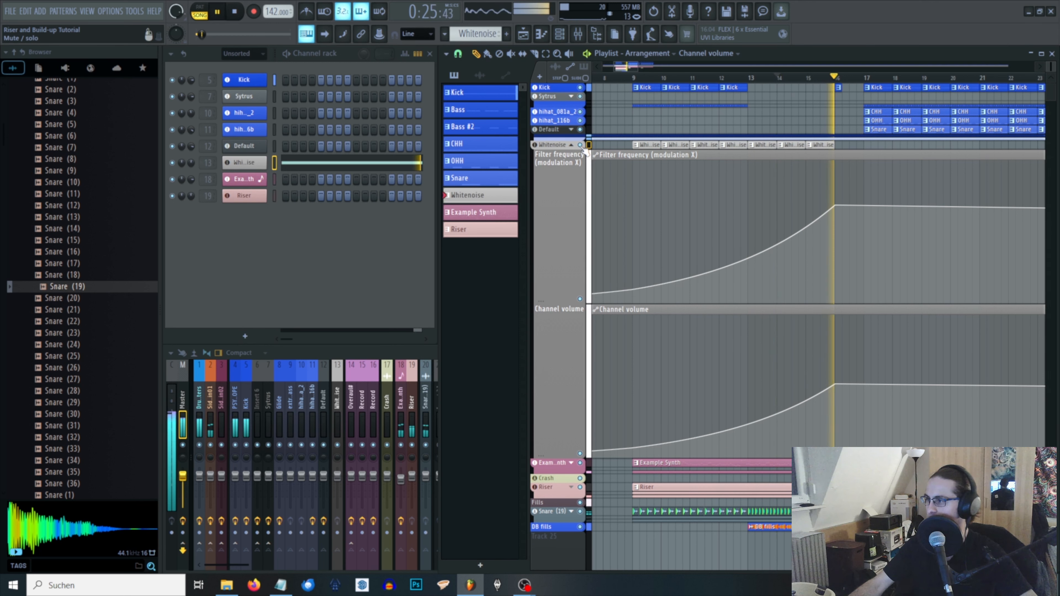
key(space)
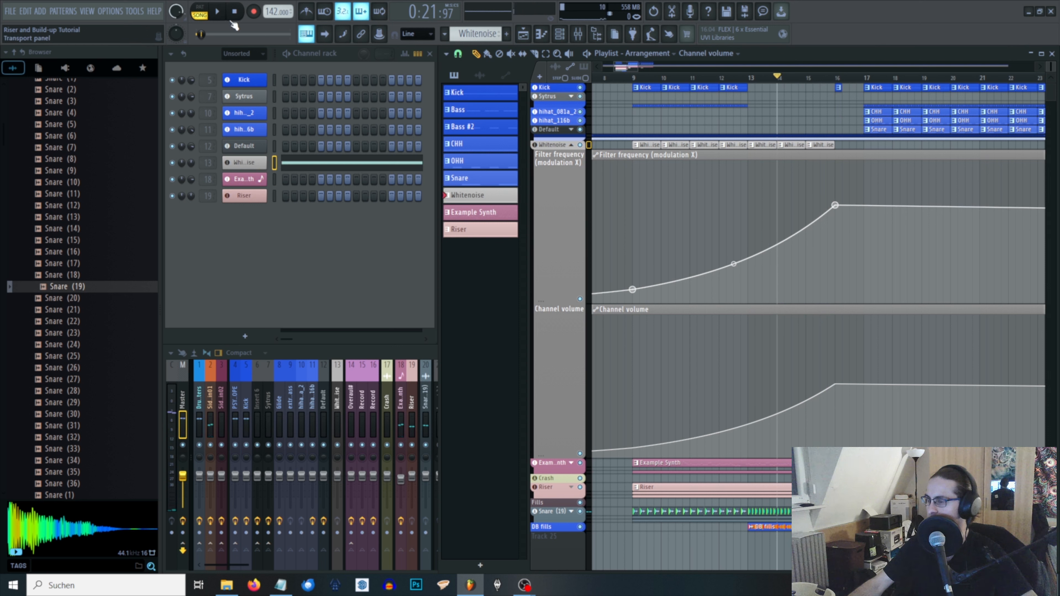
click(218, 12)
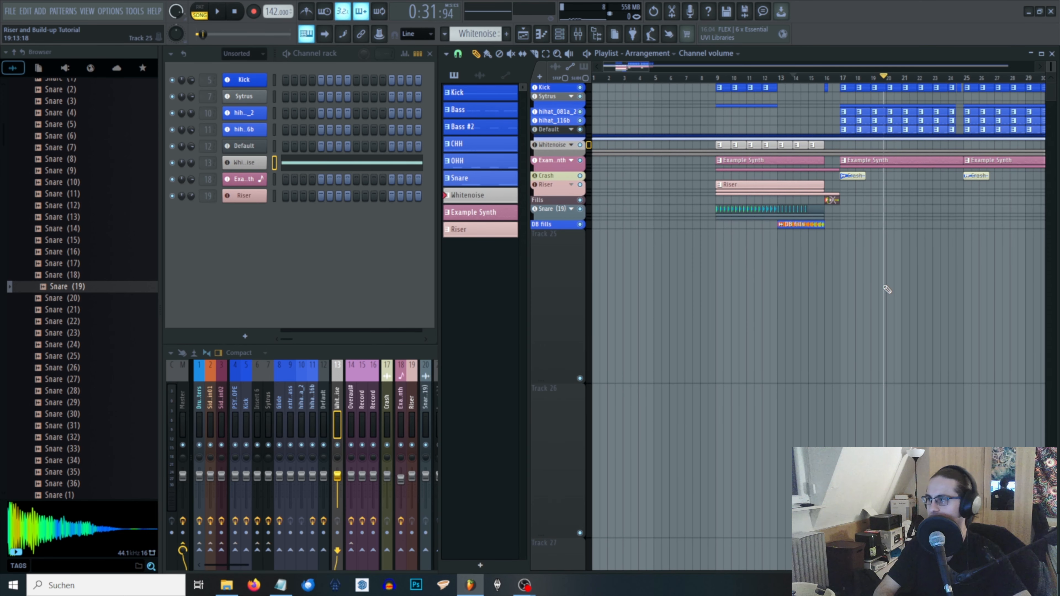
- Play the finished build-up from bar 9 through the whole drop to about bar 33
click(717, 79)
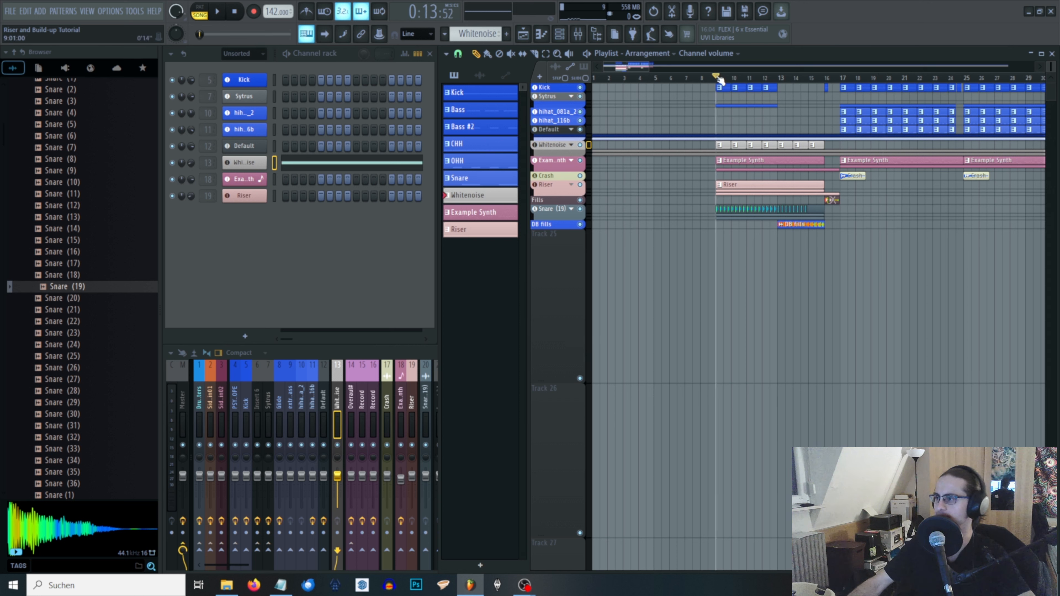
key(space)
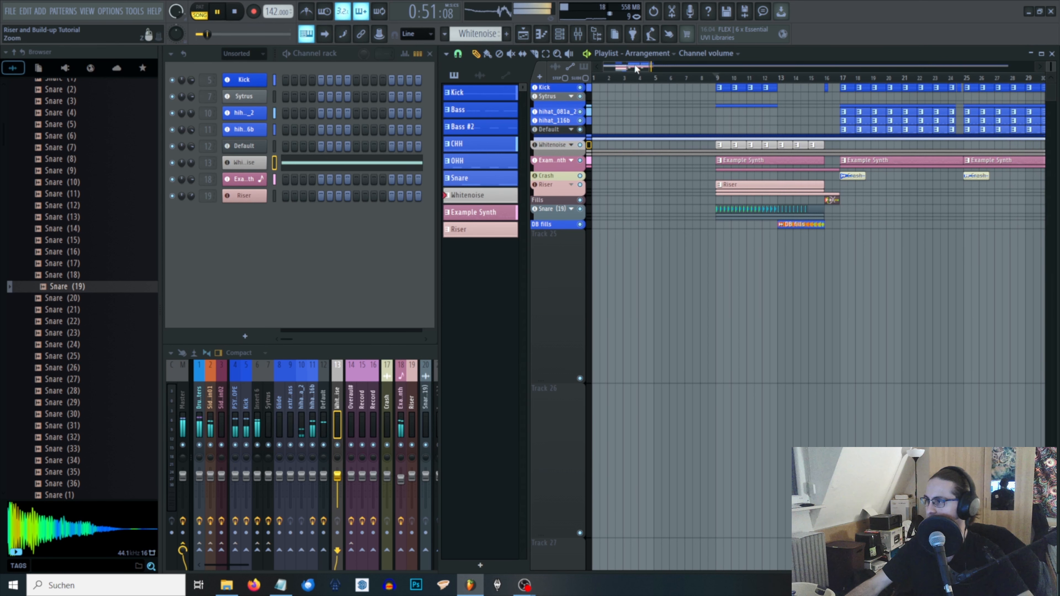
drag(641, 65, 654, 65)
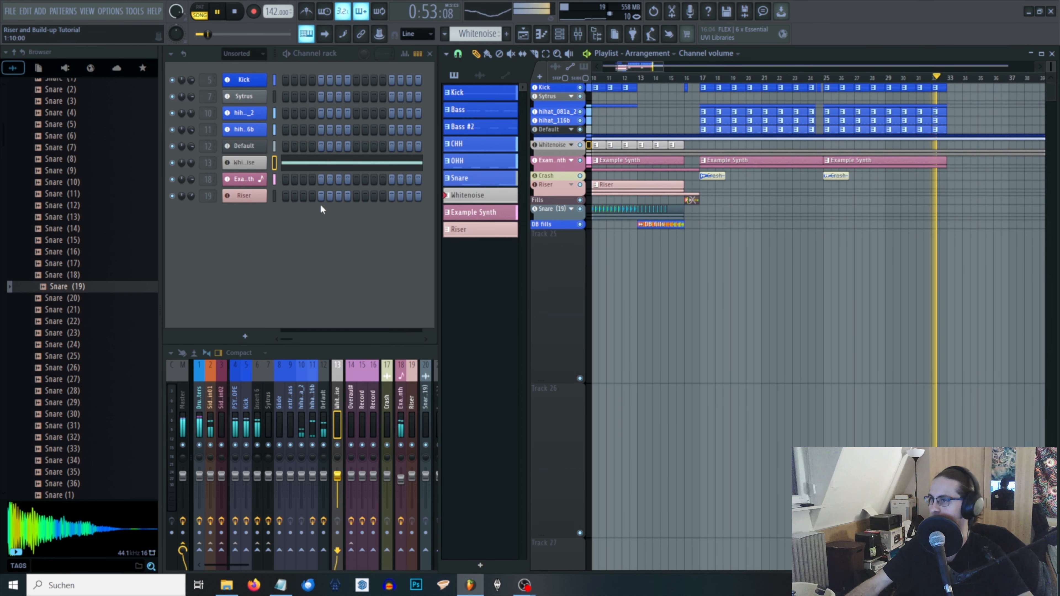